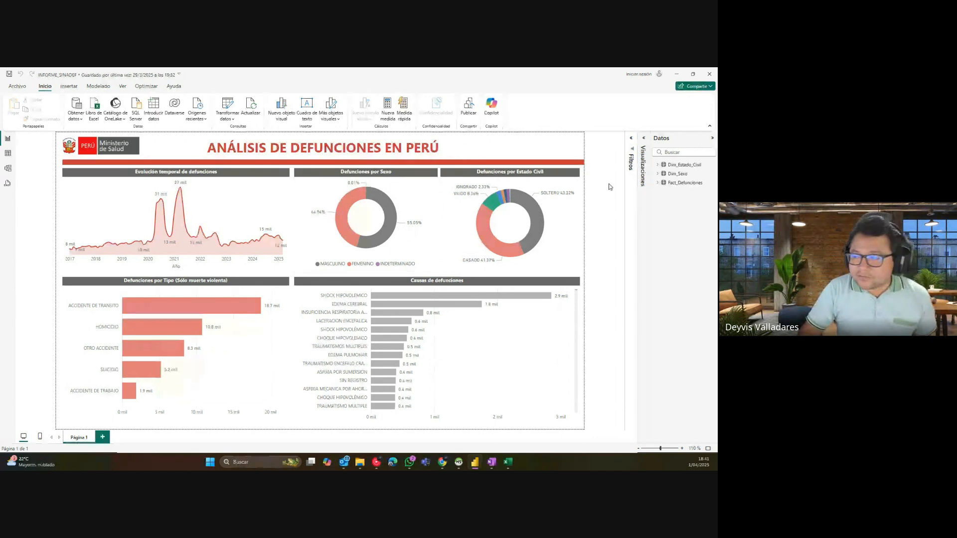
Step: Lower the top edges of the Defunciones por Tipo and Causas de defunciones charts
{"action": "left_click", "coordinate": [219, 275]}
{"action": "left_click_drag", "start_coordinate": [175, 276], "coordinate": [173, 308]}
{"action": "left_click", "coordinate": [426, 282]}
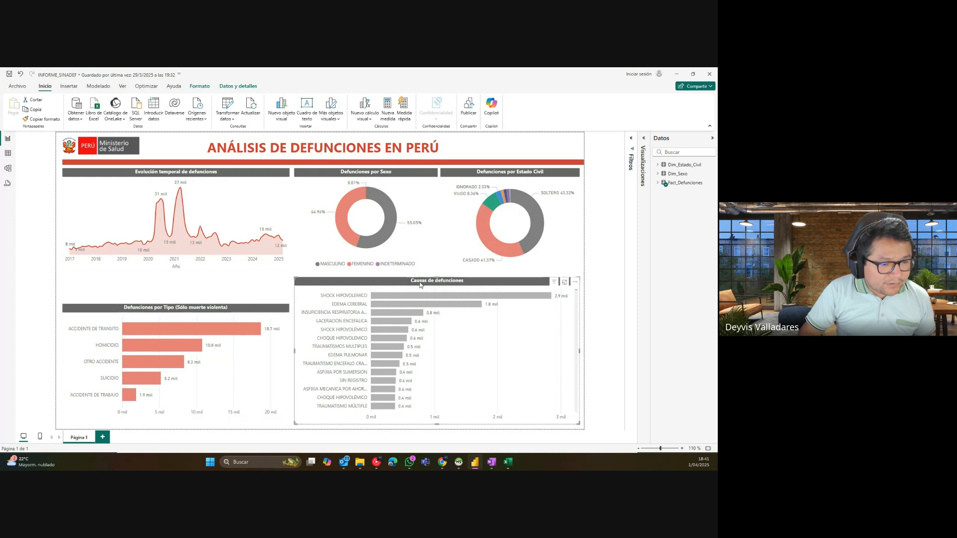
{"action": "left_click_drag", "start_coordinate": [426, 282], "coordinate": [436, 313]}
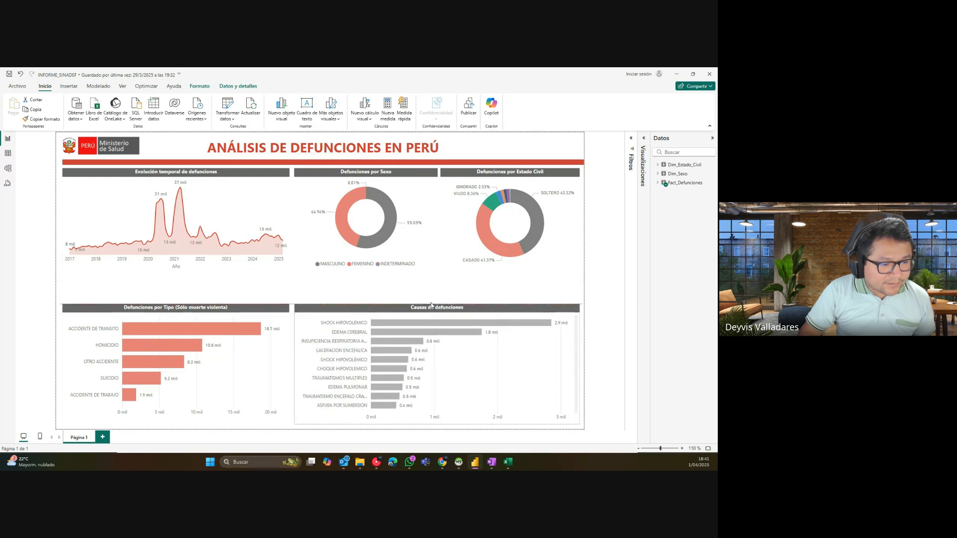
Step: Move the Evolución temporal, Defunciones por Sexo and Estado Civil charts down, aligned in one row
{"action": "left_click_drag", "start_coordinate": [206, 173], "coordinate": [202, 203]}
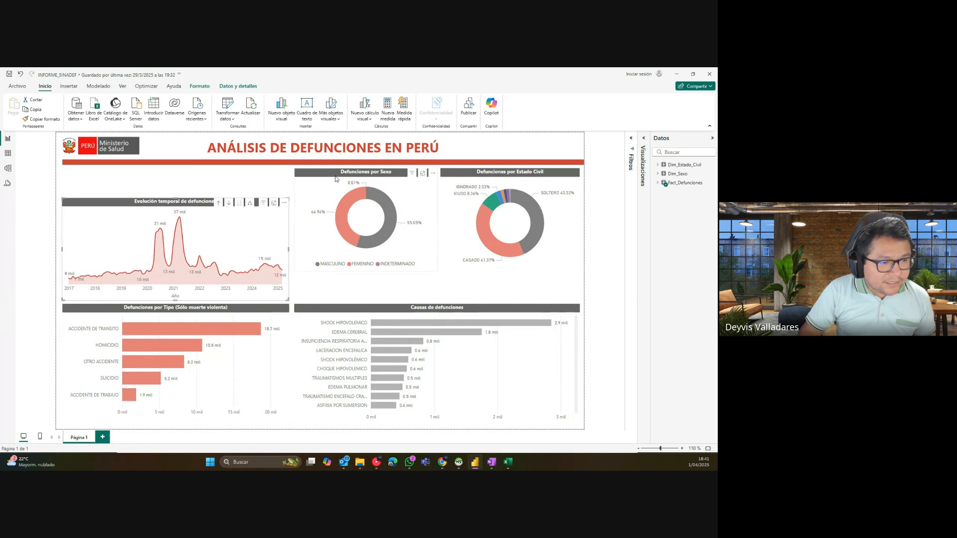
{"action": "left_click_drag", "start_coordinate": [349, 175], "coordinate": [350, 204]}
{"action": "left_click_drag", "start_coordinate": [477, 178], "coordinate": [477, 205]}
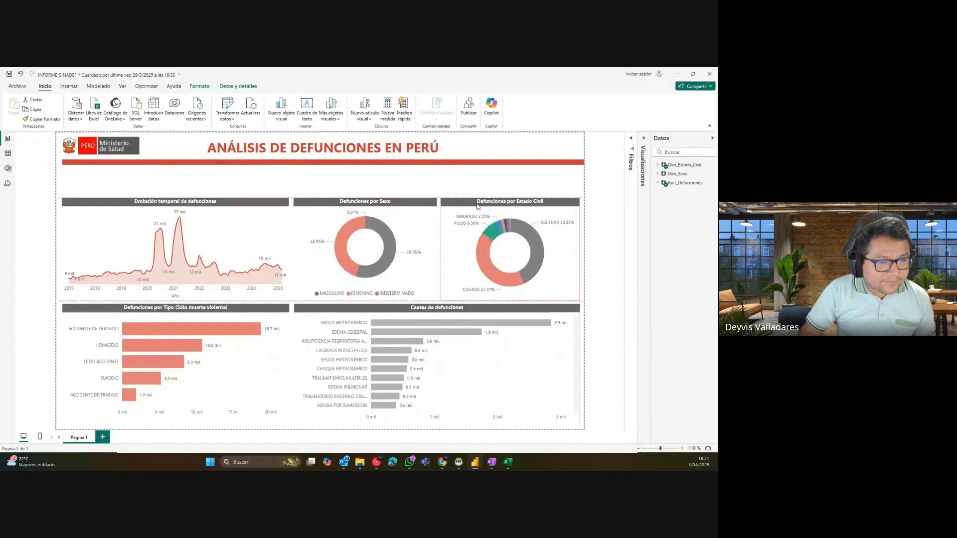
{"action": "left_click", "coordinate": [447, 192]}
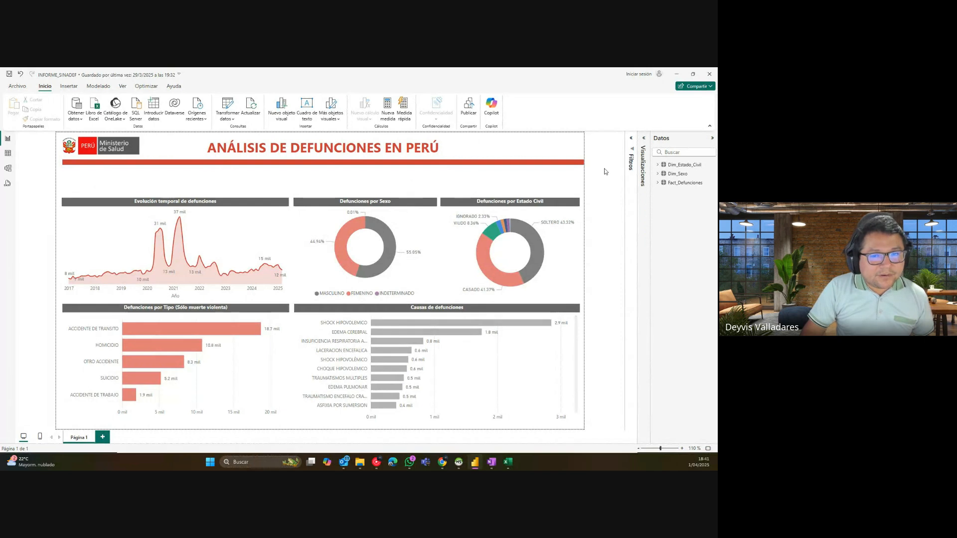
Step: Expand the visuals gallery, then launch Power Query through Transformar datos
{"action": "left_click", "coordinate": [638, 142]}
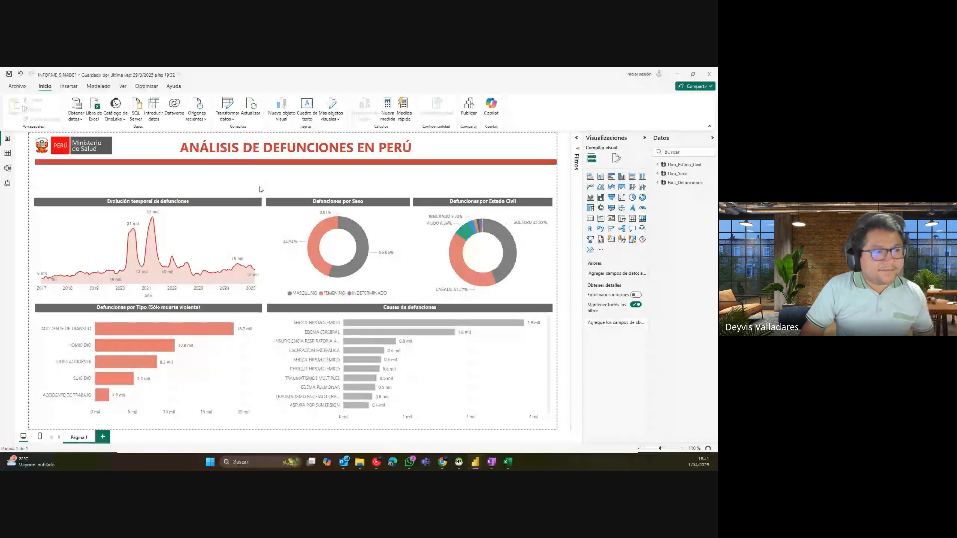
{"action": "left_click", "coordinate": [227, 116]}
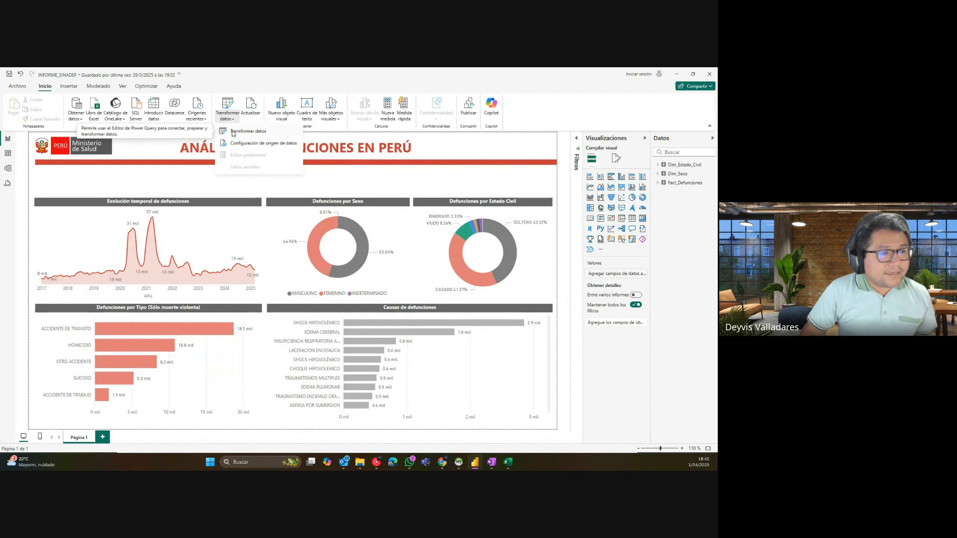
{"action": "left_click", "coordinate": [197, 186]}
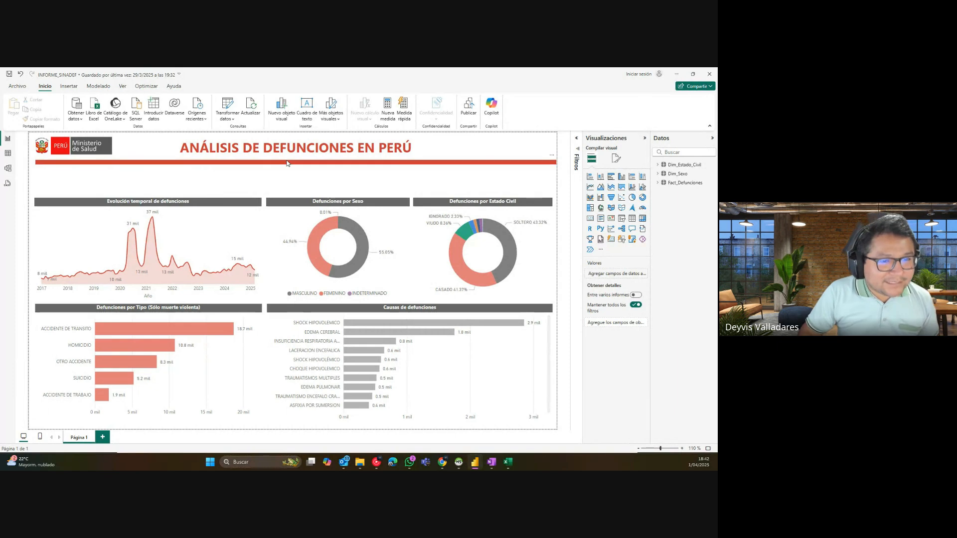
{"action": "left_click", "coordinate": [228, 118]}
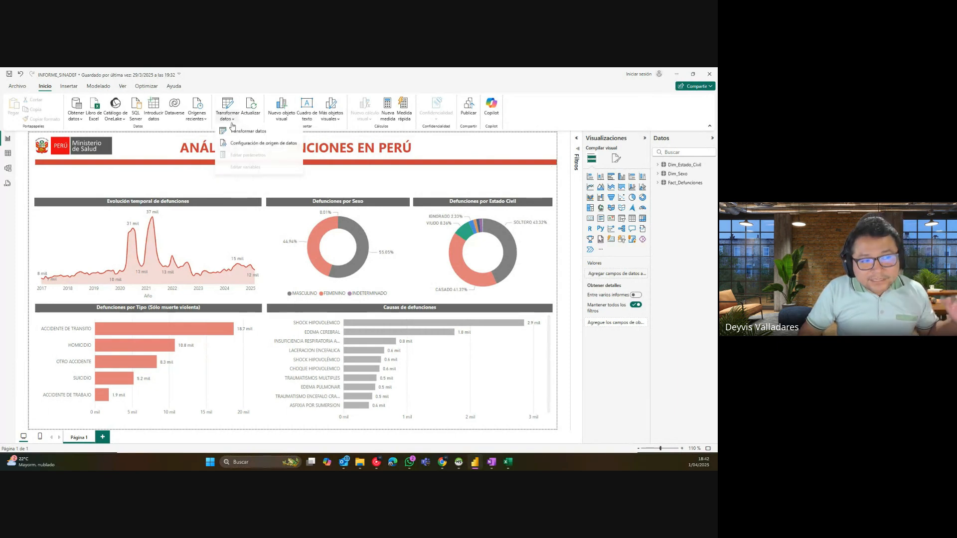
{"action": "left_click", "coordinate": [238, 132]}
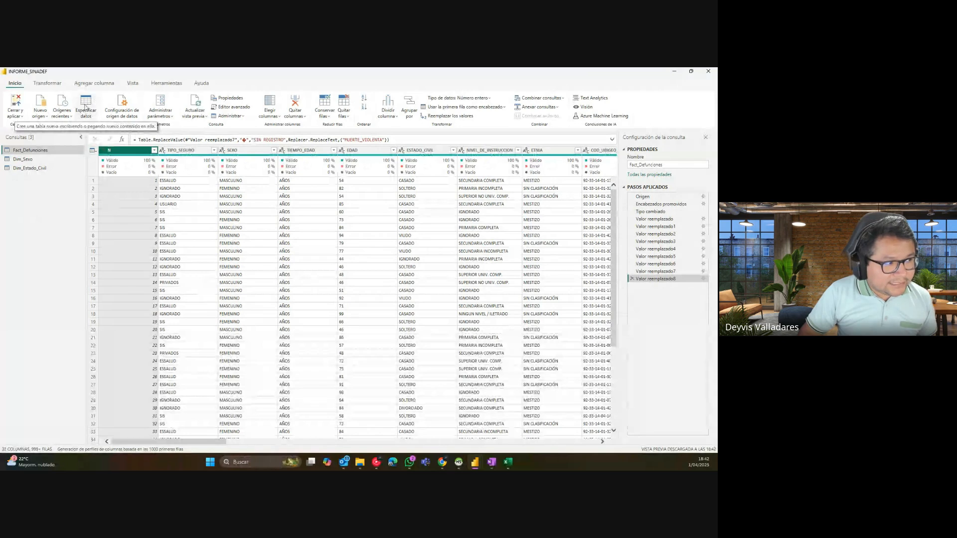
Step: Create an empty table named 'Medidas' with Especificar datos and apply it via Cerrar y aplicar
{"action": "left_click", "coordinate": [87, 113]}
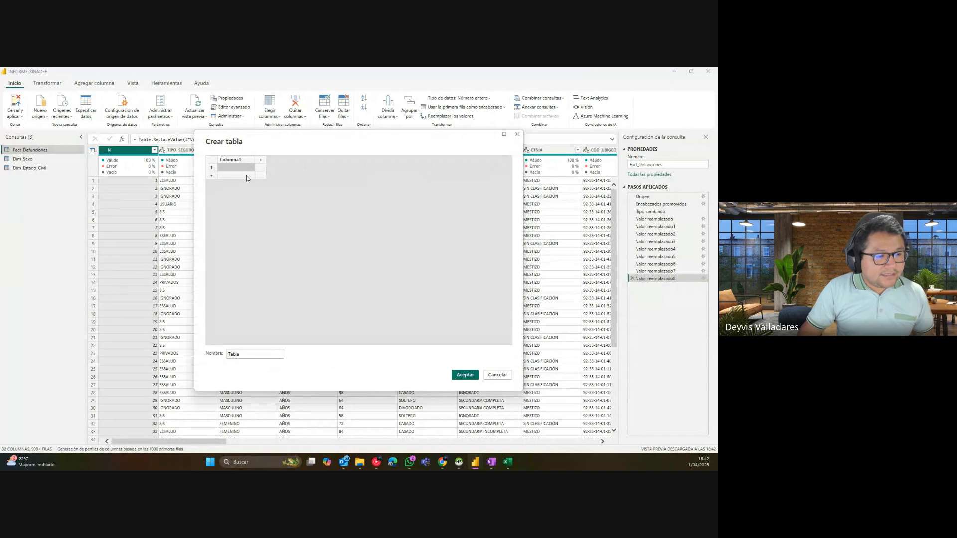
{"action": "left_click_drag", "start_coordinate": [253, 355], "coordinate": [227, 356]}
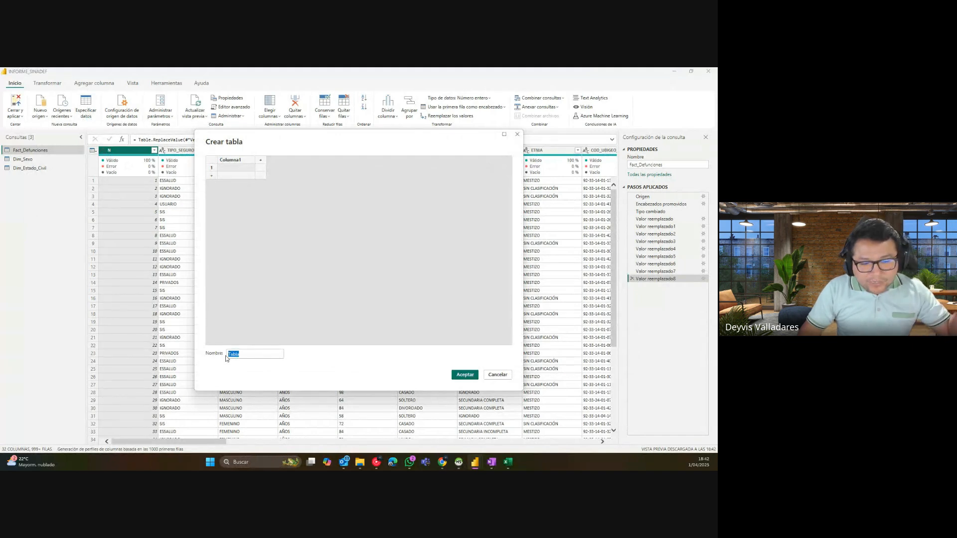
{"action": "type", "text": "M"}
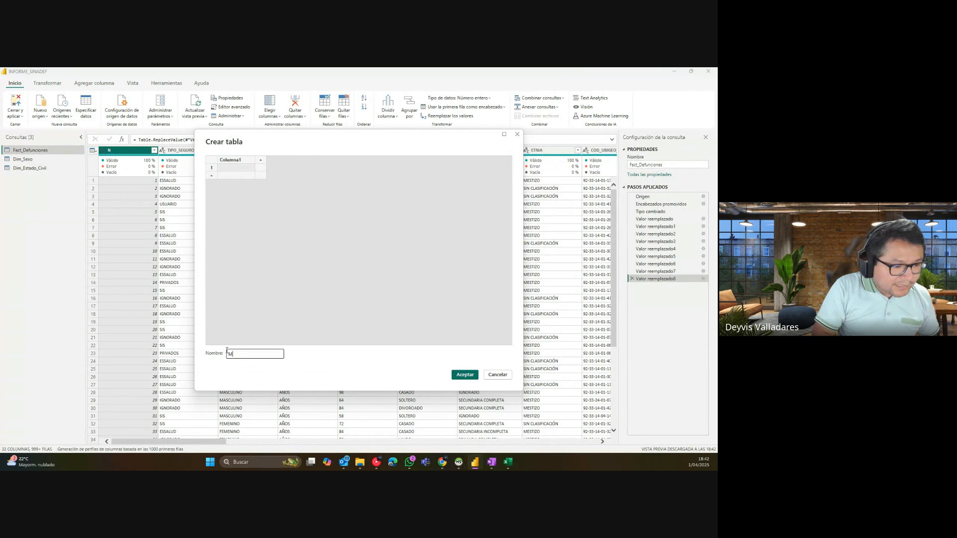
{"action": "type", "text": "edidas"}
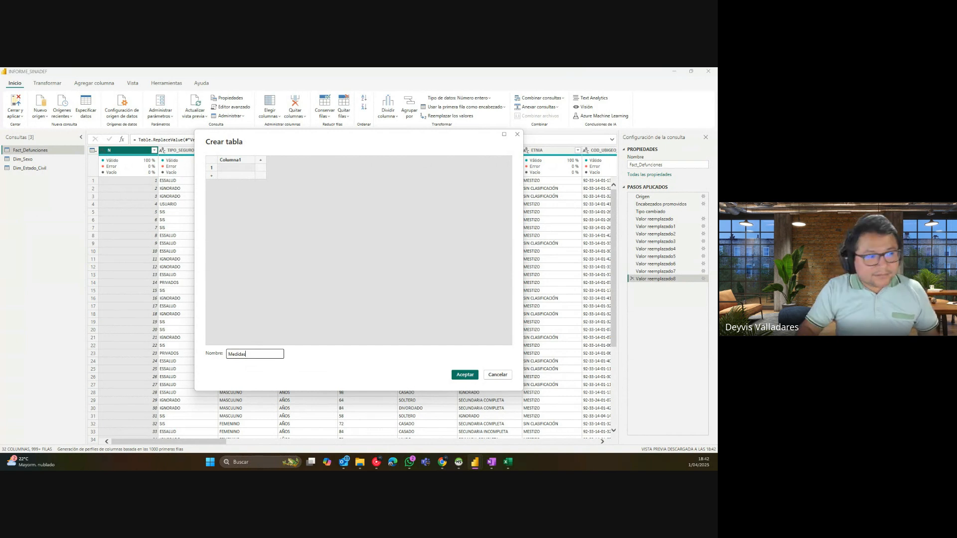
{"action": "left_click", "coordinate": [468, 375]}
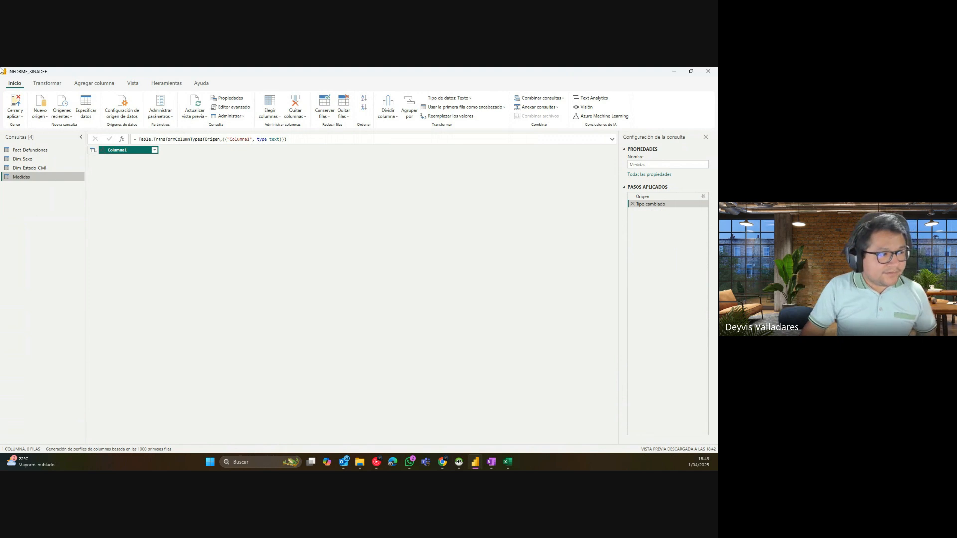
{"action": "left_click", "coordinate": [20, 116]}
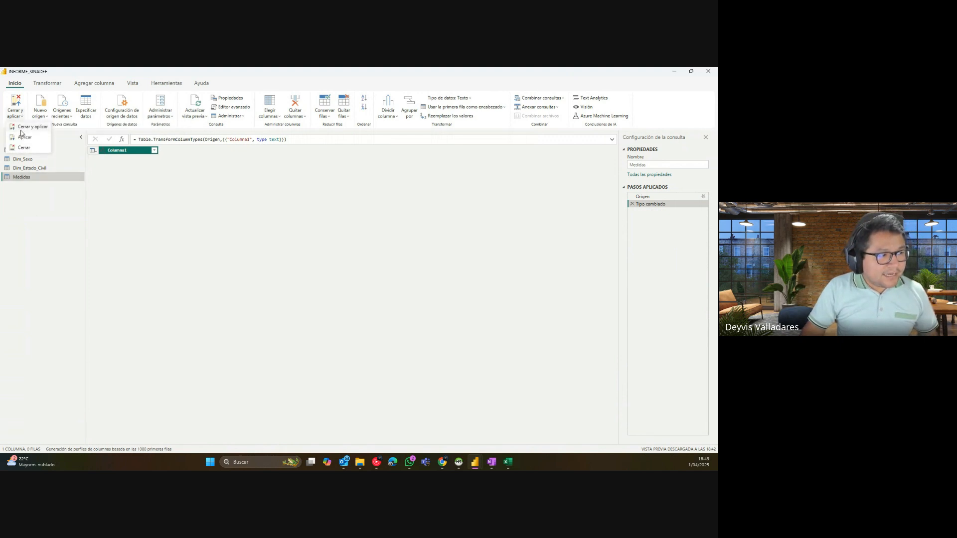
{"action": "left_click", "coordinate": [29, 128]}
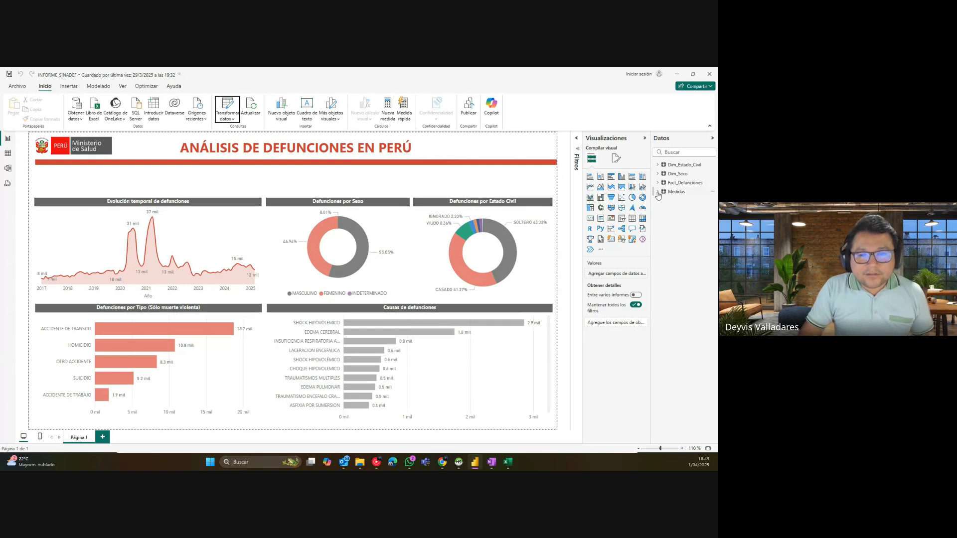
Step: Expand Medidas in the widened Datos pane to show Columna1 and bring up its options menu
{"action": "left_click", "coordinate": [657, 192]}
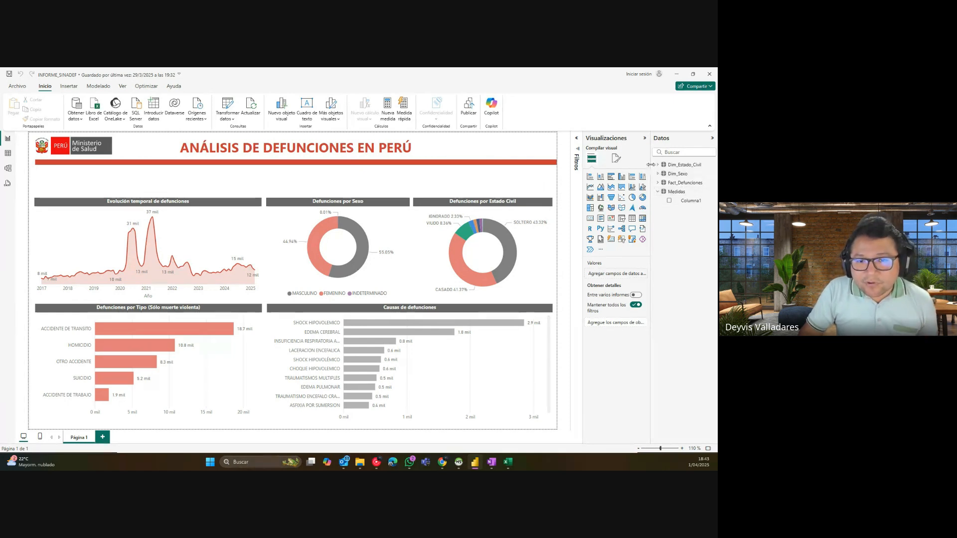
{"action": "left_click_drag", "start_coordinate": [650, 168], "coordinate": [635, 168]}
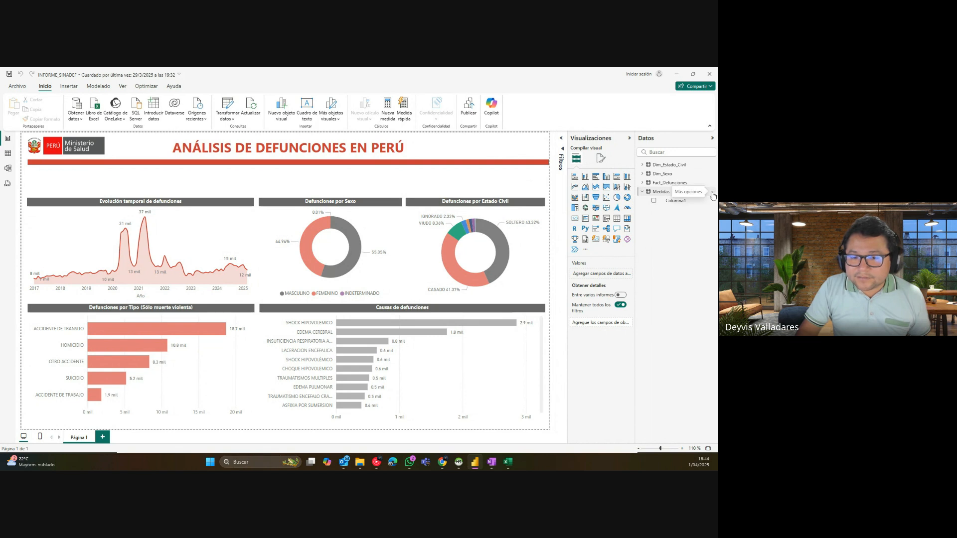
{"action": "left_click", "coordinate": [713, 193]}
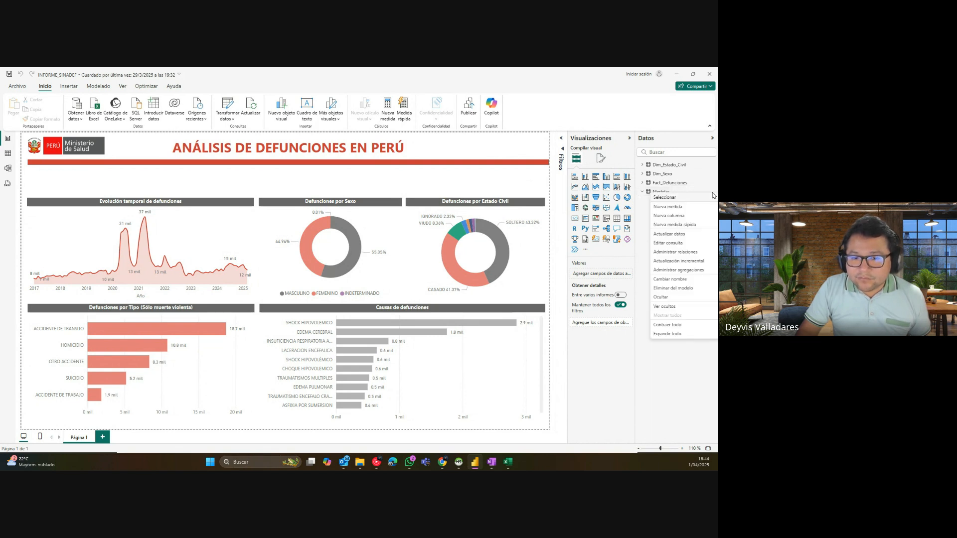
Step: Add a new measure to the Medidas table and name it Total_Fallecidos
{"action": "left_click", "coordinate": [668, 211]}
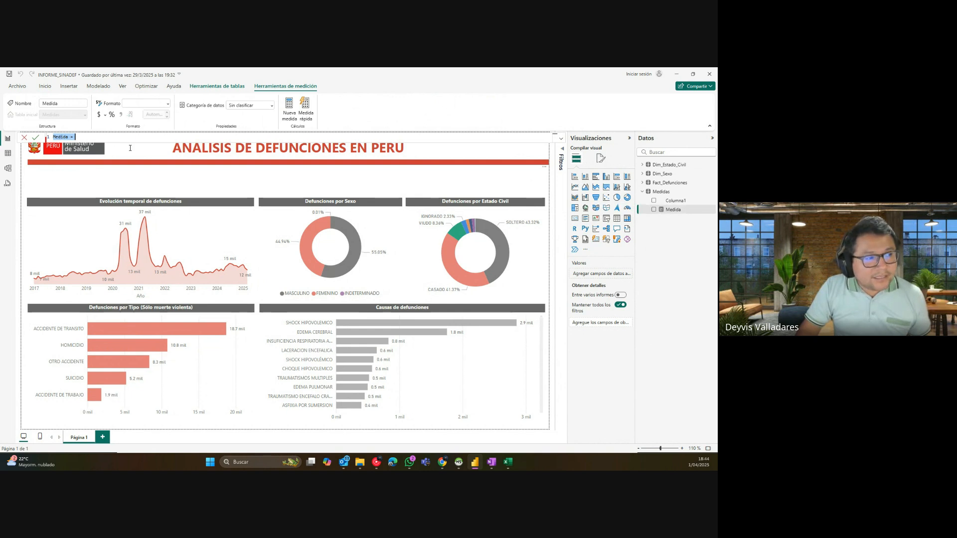
{"action": "key", "text": "alt+Tab"}
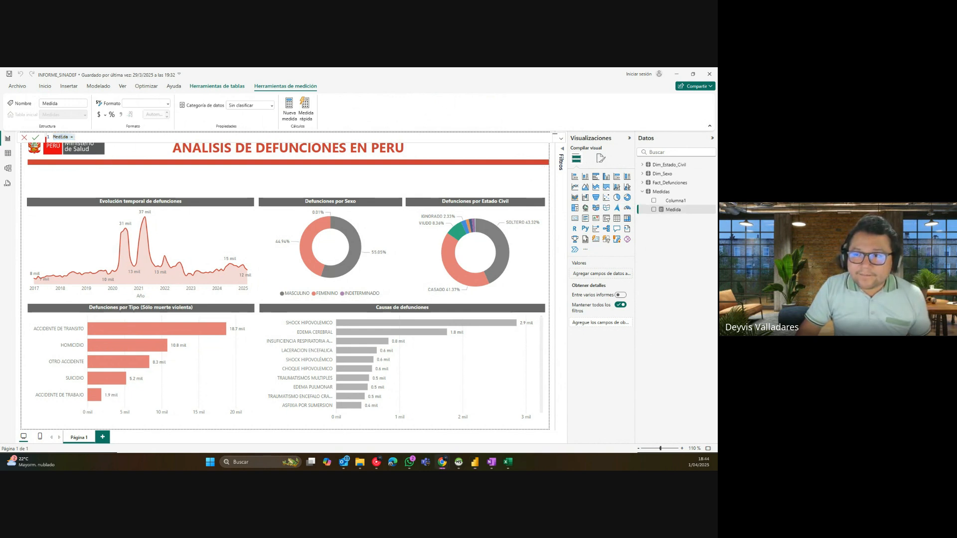
{"action": "mouse_move", "coordinate": [45, 139]}
{"action": "left_mouse_down"}
{"action": "mouse_move", "coordinate": [124, 156]}
{"action": "mouse_move", "coordinate": [207, 135]}
{"action": "mouse_move", "coordinate": [40, 127]}
{"action": "left_mouse_up"}
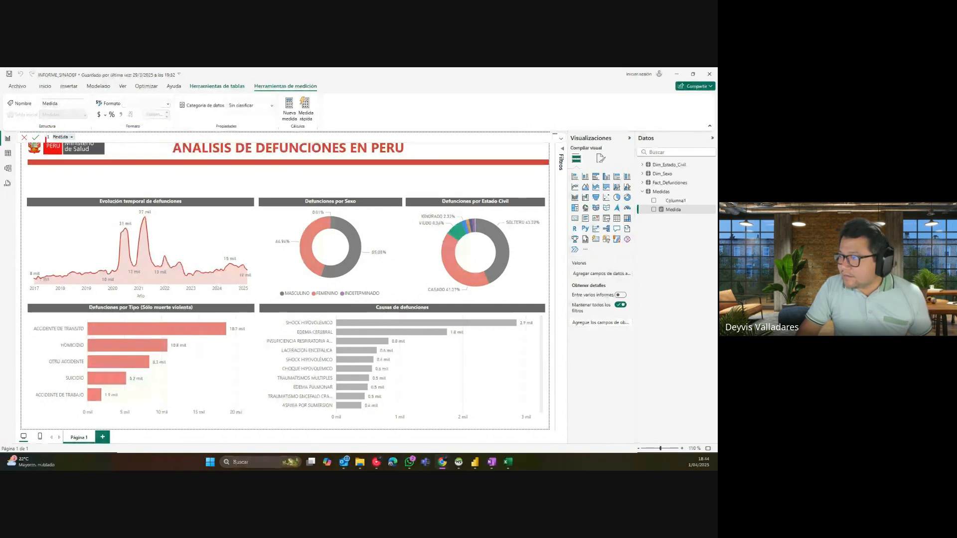
{"action": "mouse_move", "coordinate": [70, 151]}
{"action": "left_mouse_down"}
{"action": "mouse_move", "coordinate": [247, 153]}
{"action": "mouse_move", "coordinate": [483, 130]}
{"action": "mouse_move", "coordinate": [43, 131]}
{"action": "mouse_move", "coordinate": [47, 148]}
{"action": "left_mouse_up"}
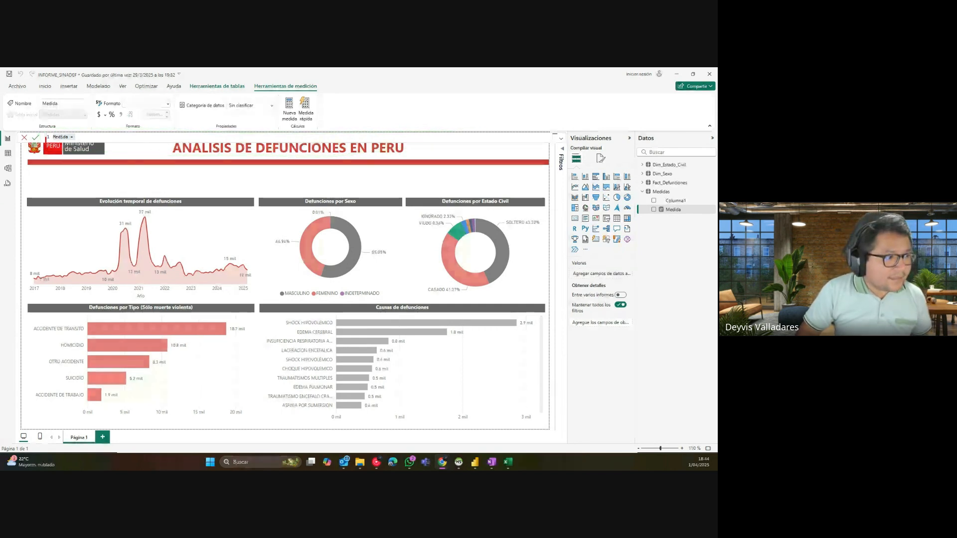
{"action": "double_click", "coordinate": [61, 136]}
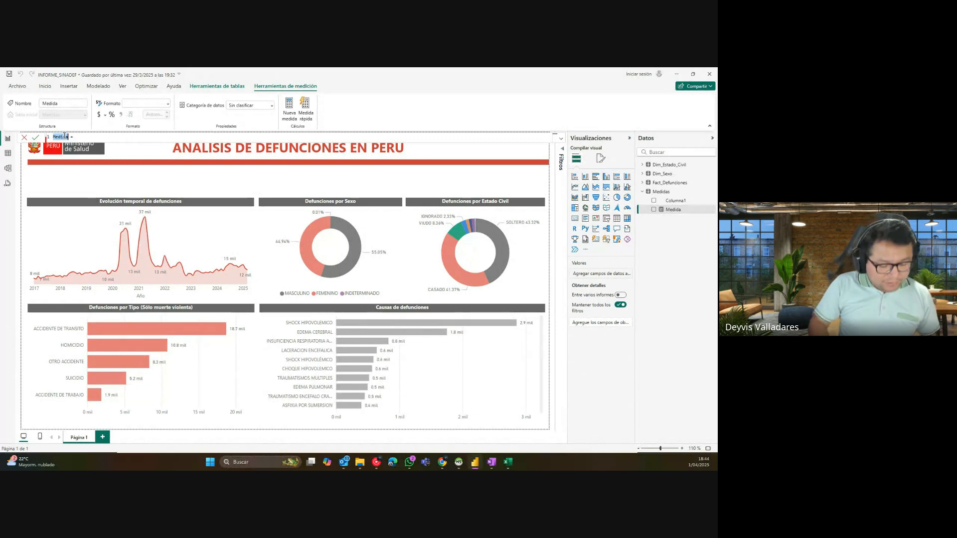
{"action": "type", "text": "Tot"}
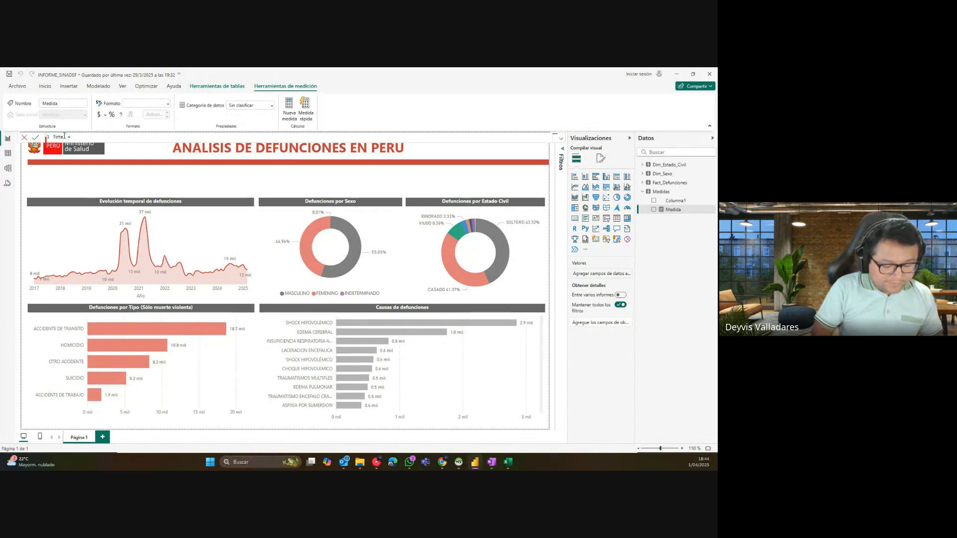
{"action": "type", "text": "al_Fallecidos"}
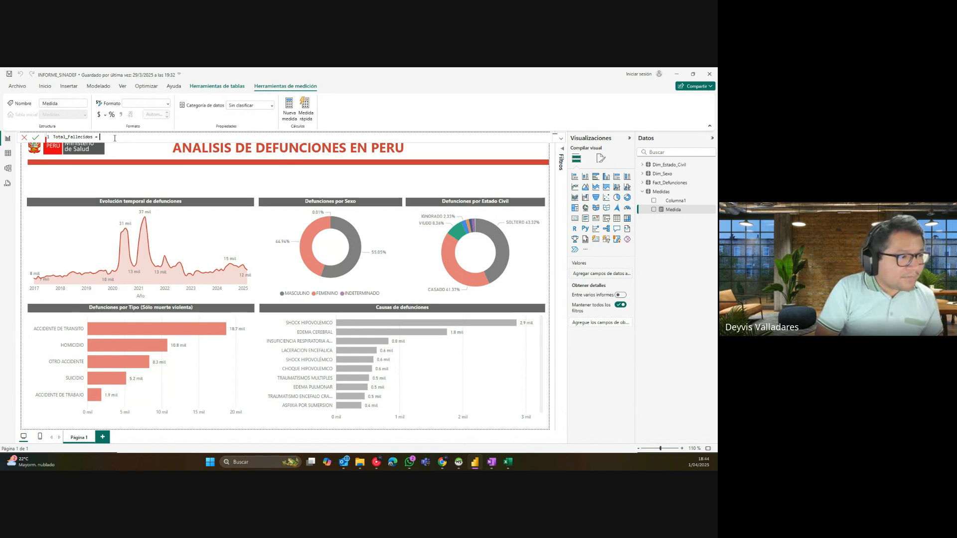
Step: Define the measure as COUNT(Fact_Defunciones[SEXO]) and commit it
{"action": "type", "text": "SUM"}
{"action": "key", "text": "BackSpace"}
{"action": "key", "text": "BackSpace"}
{"action": "key", "text": "BackSpace"}
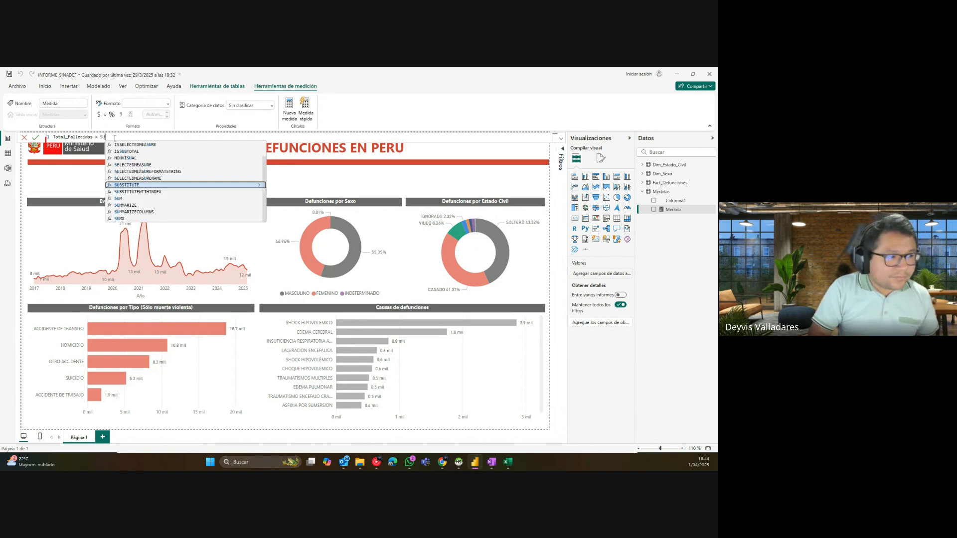
{"action": "type", "text": "COUN"}
{"action": "key", "text": "Tab"}
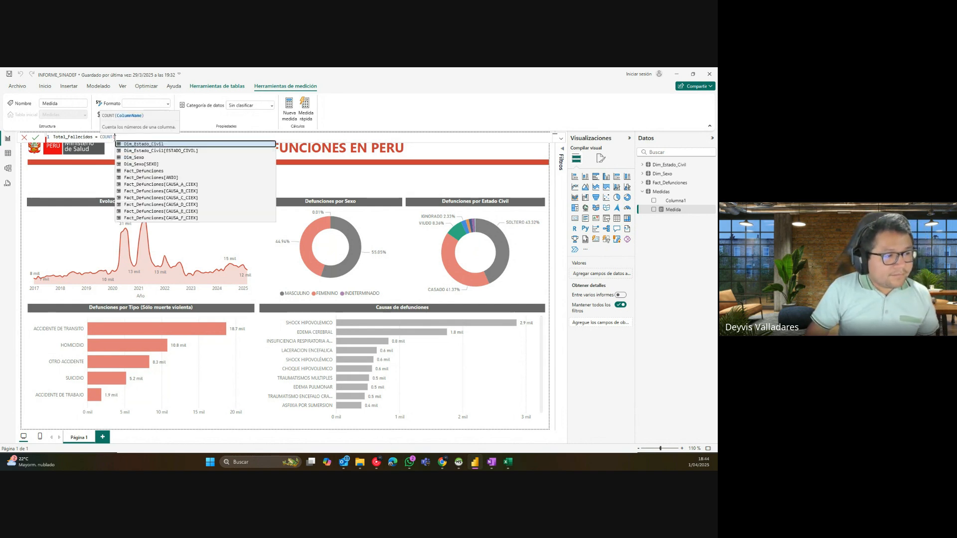
{"action": "type", "text": "SEXO"}
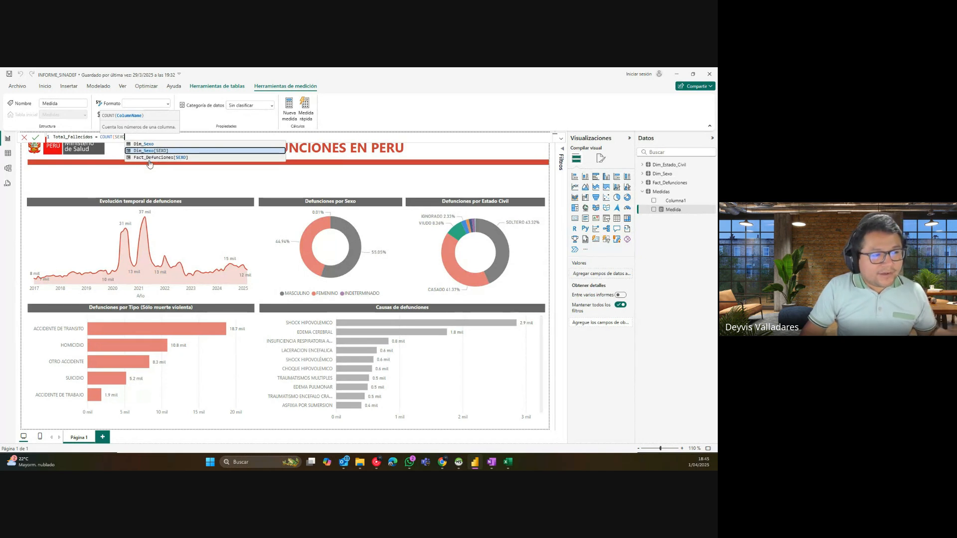
{"action": "left_click", "coordinate": [150, 158]}
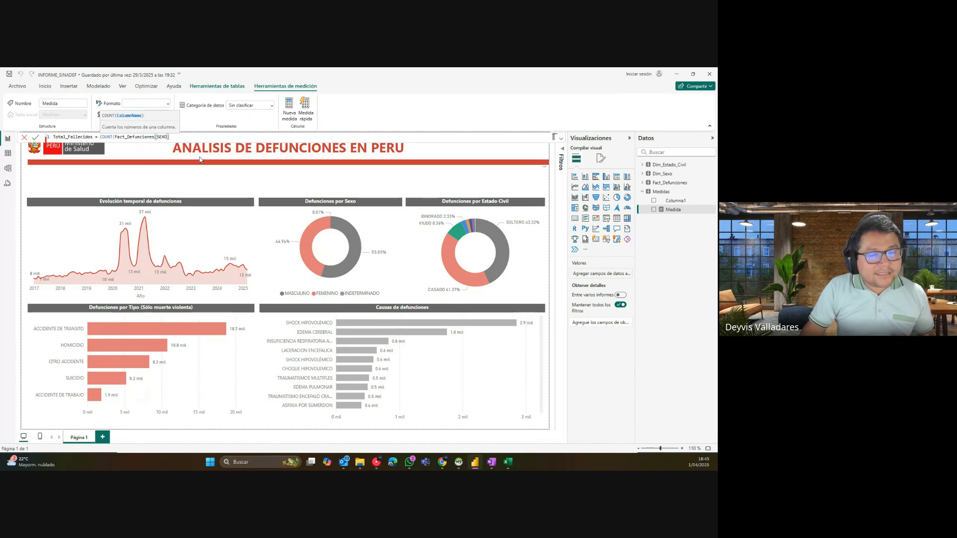
{"action": "type", "text": ")"}
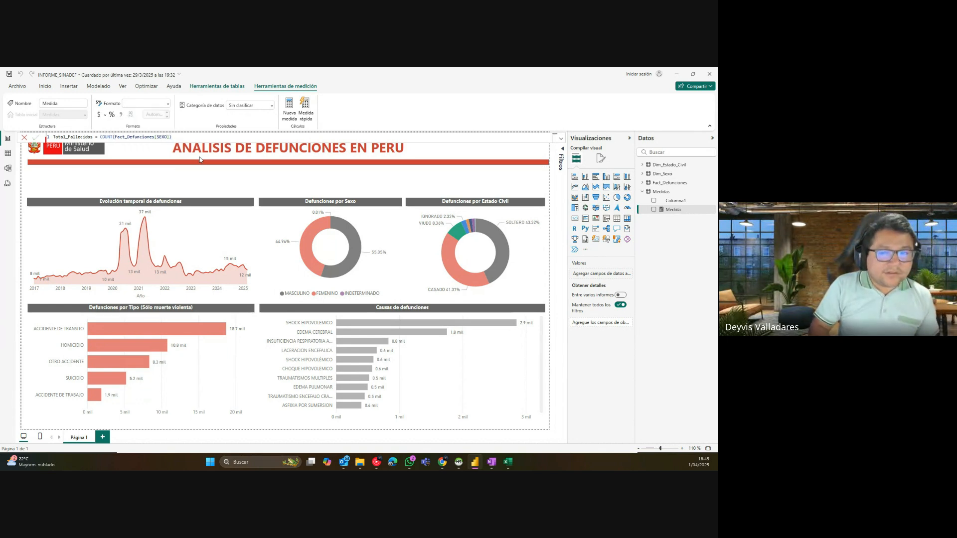
{"action": "key", "text": "Return"}
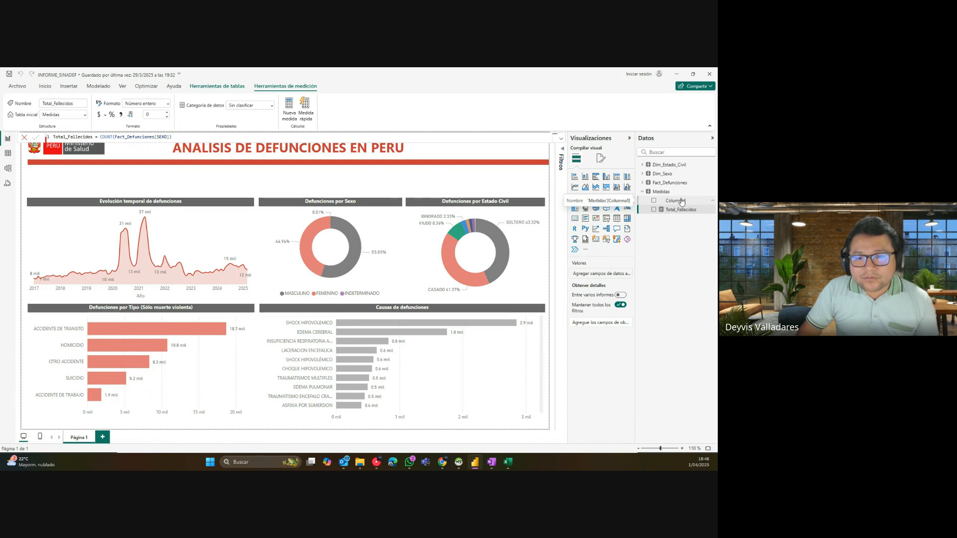
Step: Hide Columna1 in the Medidas table so only Total_Fallecidos remains
{"action": "left_click", "coordinate": [714, 203]}
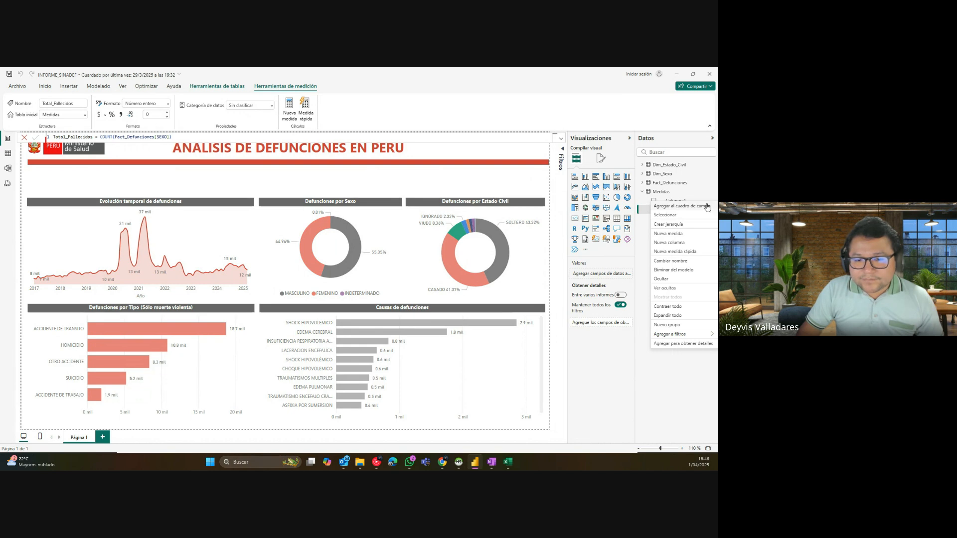
{"action": "left_click", "coordinate": [663, 279]}
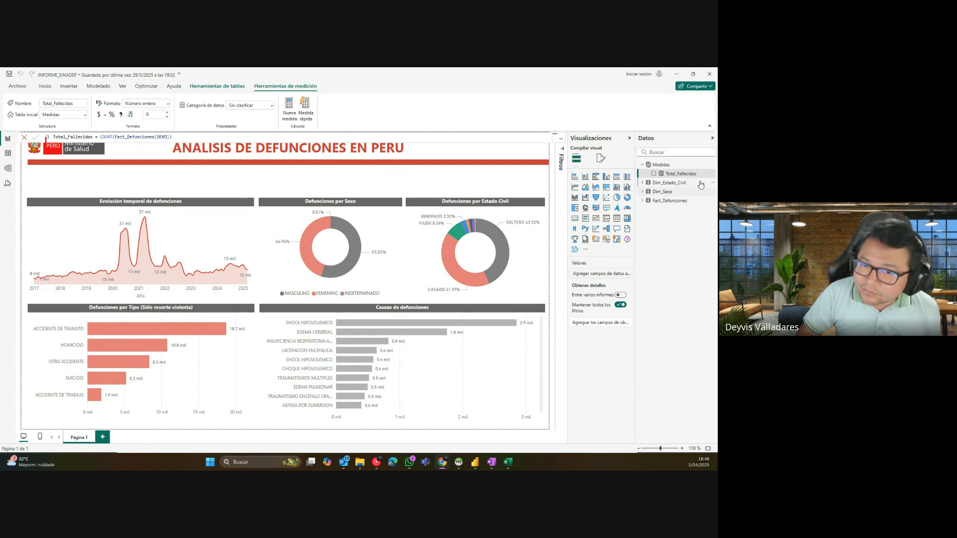
{"action": "mouse_move", "coordinate": [676, 159]}
{"action": "left_mouse_down"}
{"action": "mouse_move", "coordinate": [650, 160]}
{"action": "mouse_move", "coordinate": [641, 174]}
{"action": "mouse_move", "coordinate": [710, 179]}
{"action": "mouse_move", "coordinate": [677, 161]}
{"action": "left_mouse_up"}
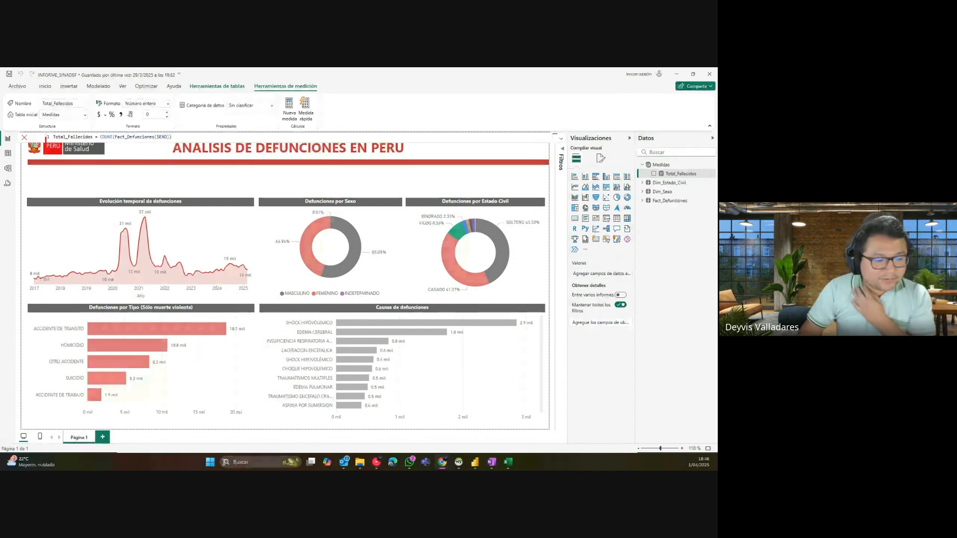
Step: Launch Windows Magnifier (Lupa), zoom in on the Total_Fallecidos measure, then close it
{"action": "key", "text": "super"}
{"action": "type", "text": "LUPA"}
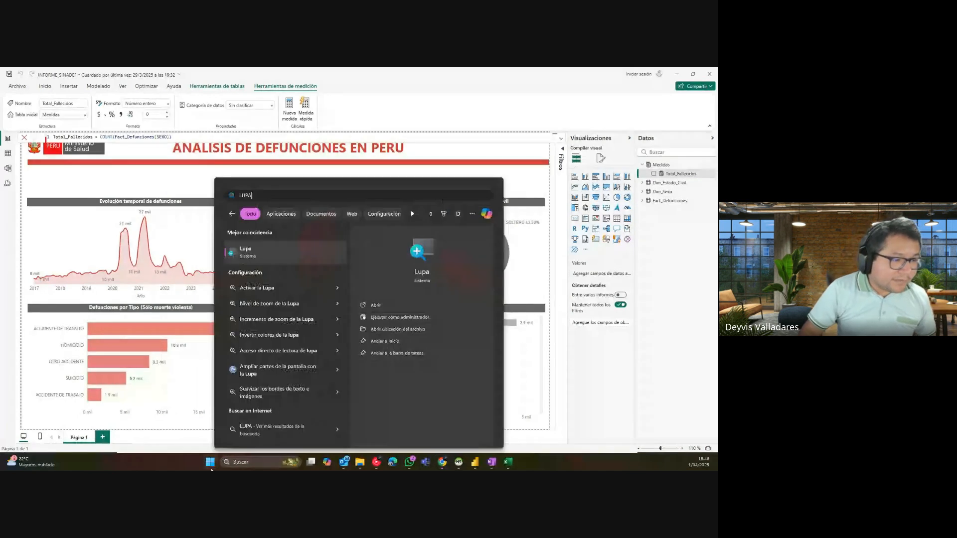
{"action": "left_click", "coordinate": [277, 257]}
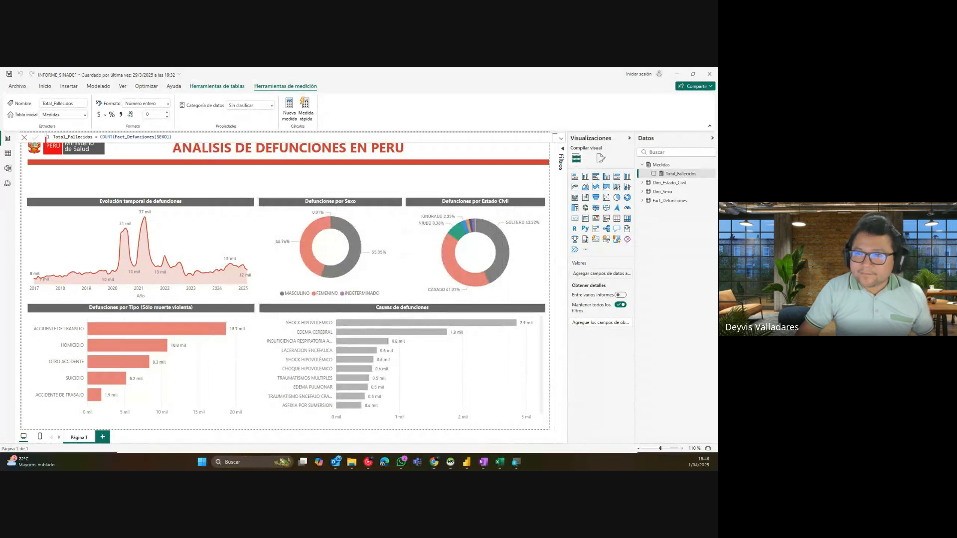
{"action": "left_click", "coordinate": [663, 174]}
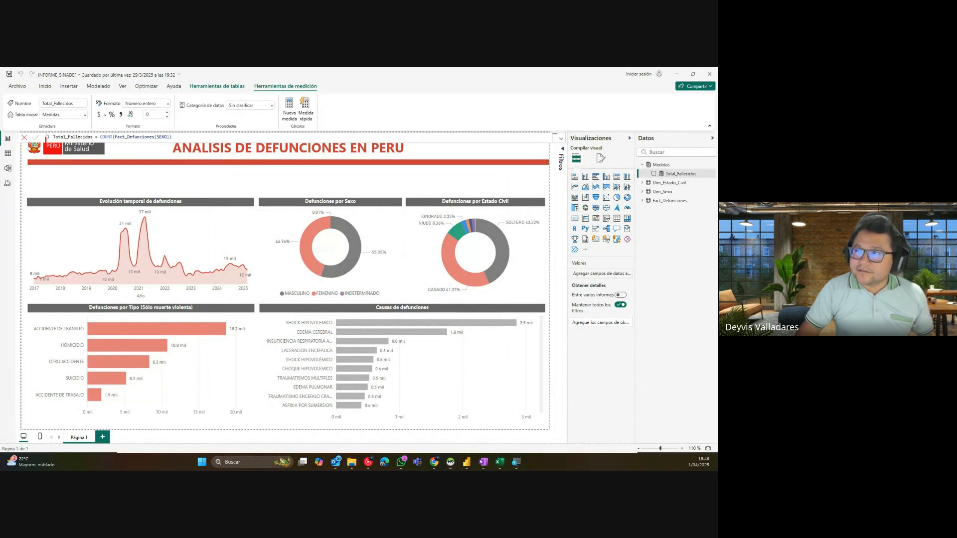
{"action": "key", "text": "super+plus"}
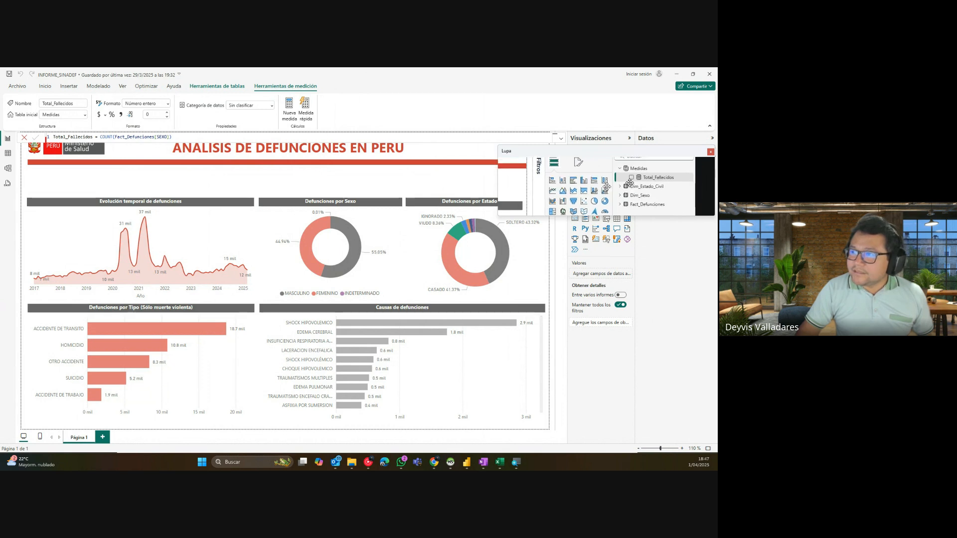
{"action": "mouse_move", "coordinate": [607, 188]}
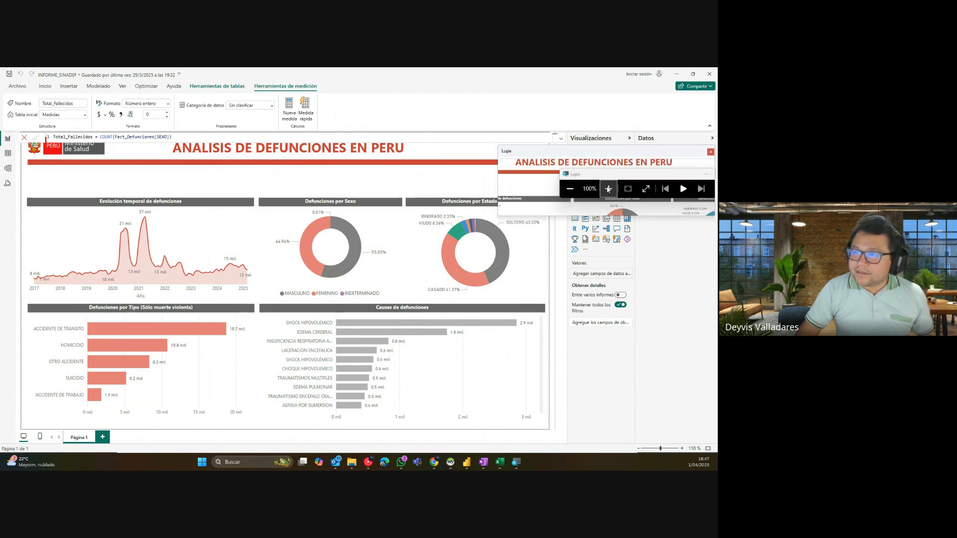
{"action": "left_click", "coordinate": [607, 188]}
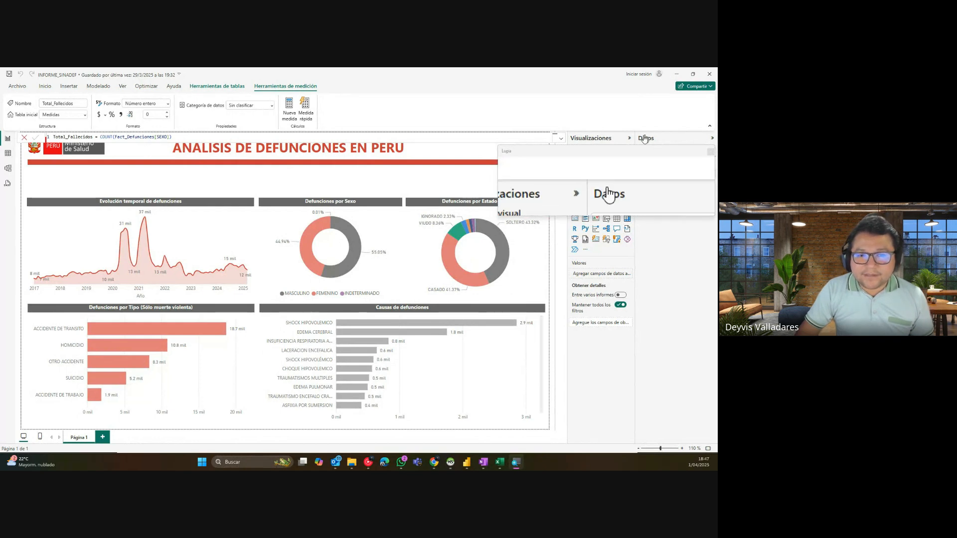
{"action": "left_click", "coordinate": [711, 152]}
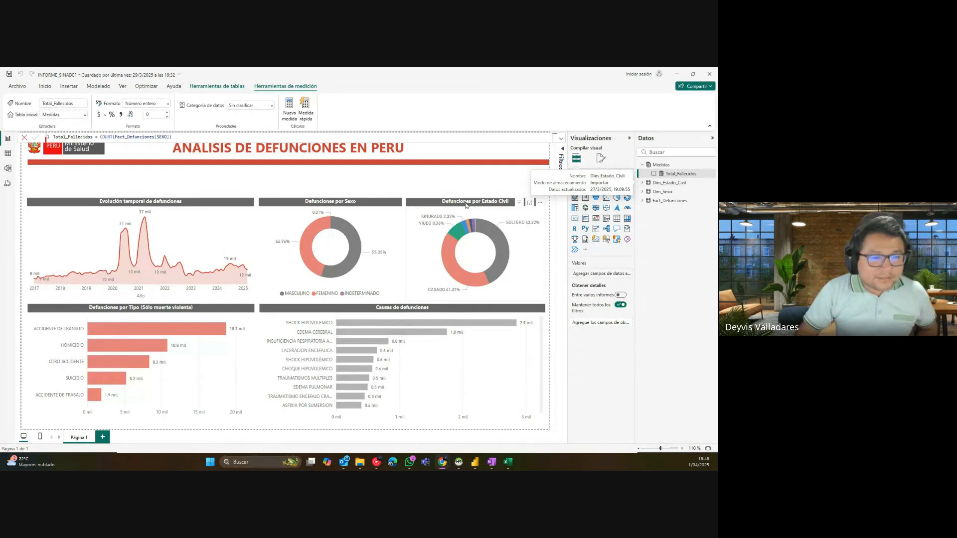
Step: Place a small card at the page's top-left above the line chart showing Total_Fallecidos
{"action": "left_click", "coordinate": [514, 201]}
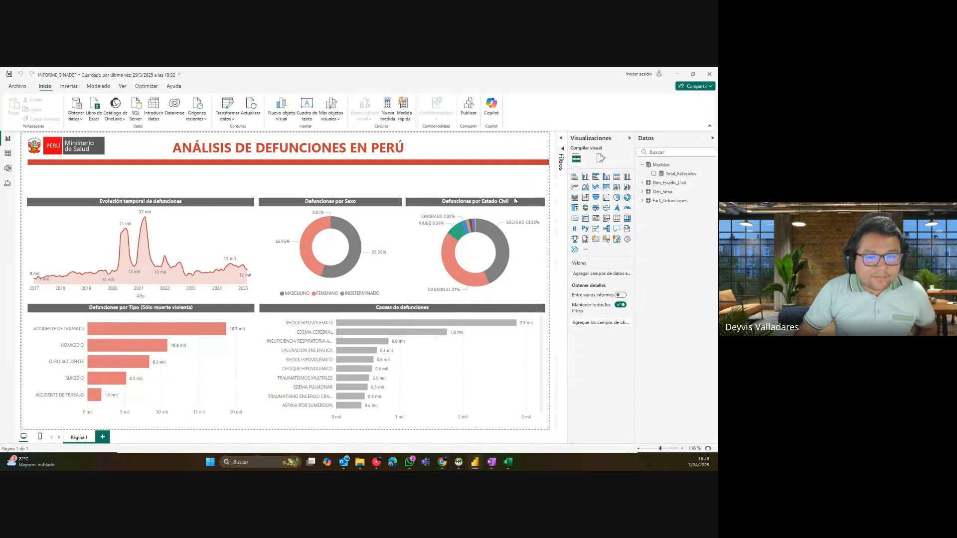
{"action": "left_click", "coordinate": [575, 219]}
{"action": "left_click_drag", "start_coordinate": [114, 183], "coordinate": [92, 182]}
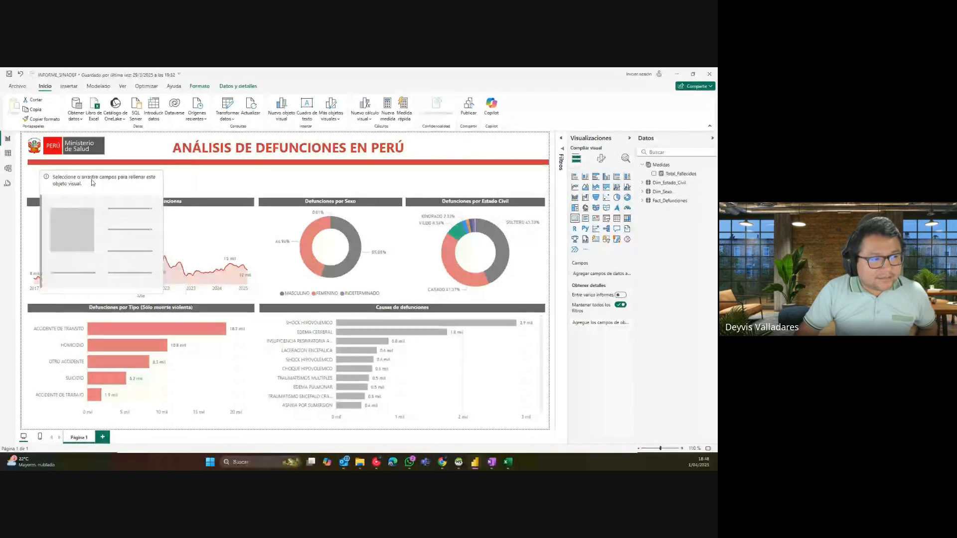
{"action": "left_click_drag", "start_coordinate": [94, 294], "coordinate": [128, 185]}
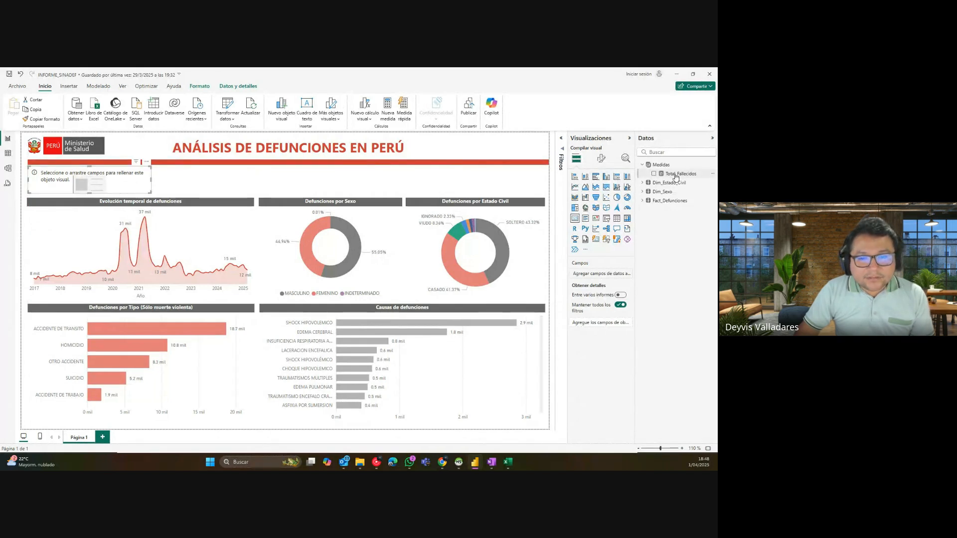
{"action": "left_click_drag", "start_coordinate": [676, 177], "coordinate": [610, 277]}
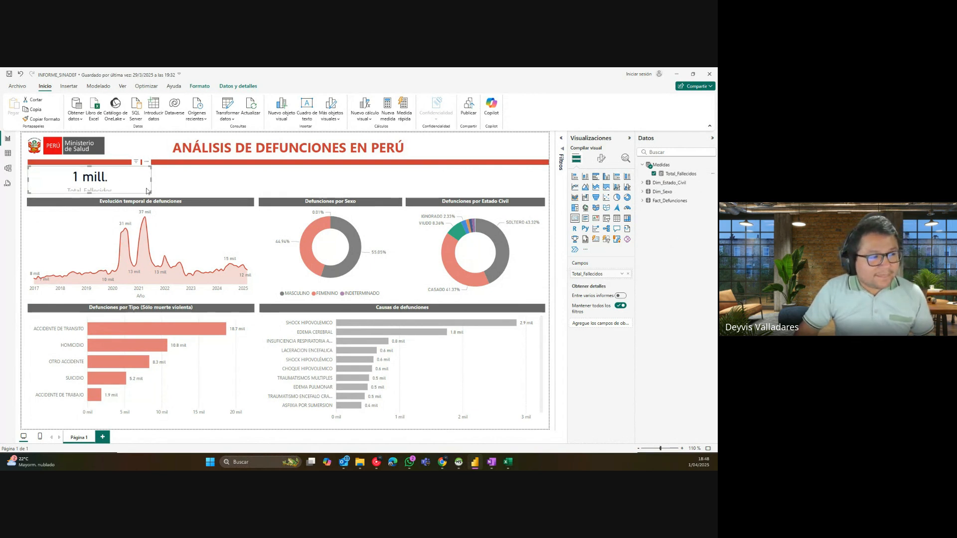
{"action": "left_click_drag", "start_coordinate": [149, 191], "coordinate": [154, 195]}
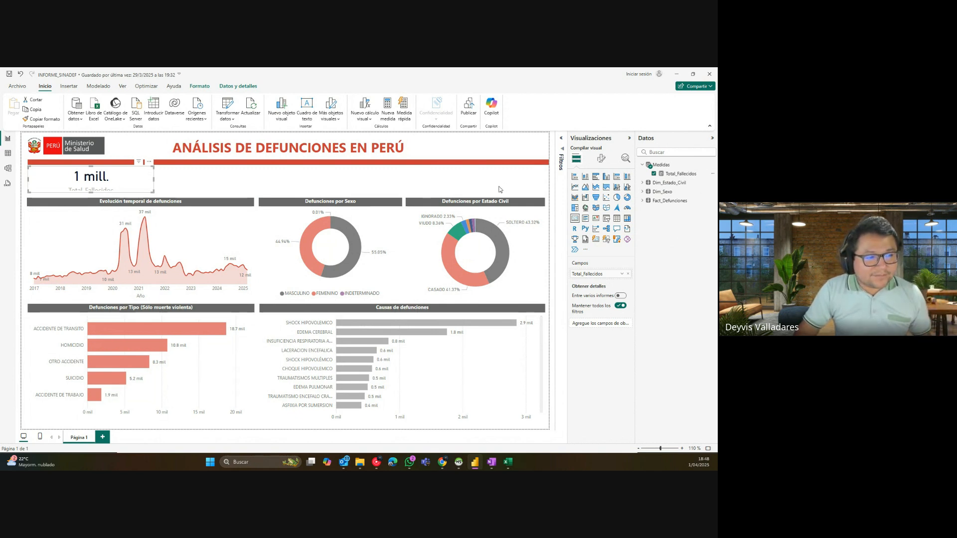
{"action": "left_click", "coordinate": [676, 175]}
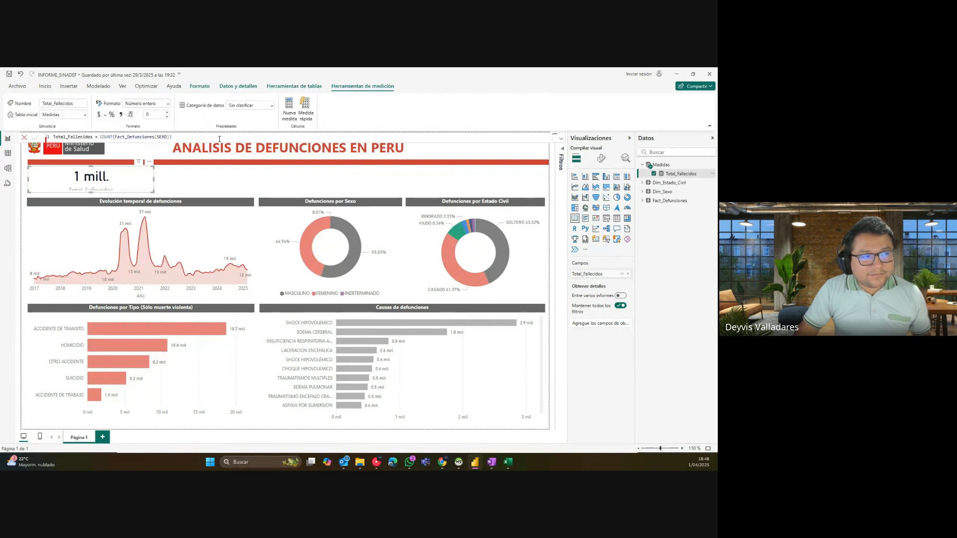
Step: Format the card with a smaller category label, callout value size 20 and display units set to none
{"action": "left_click", "coordinate": [602, 160]}
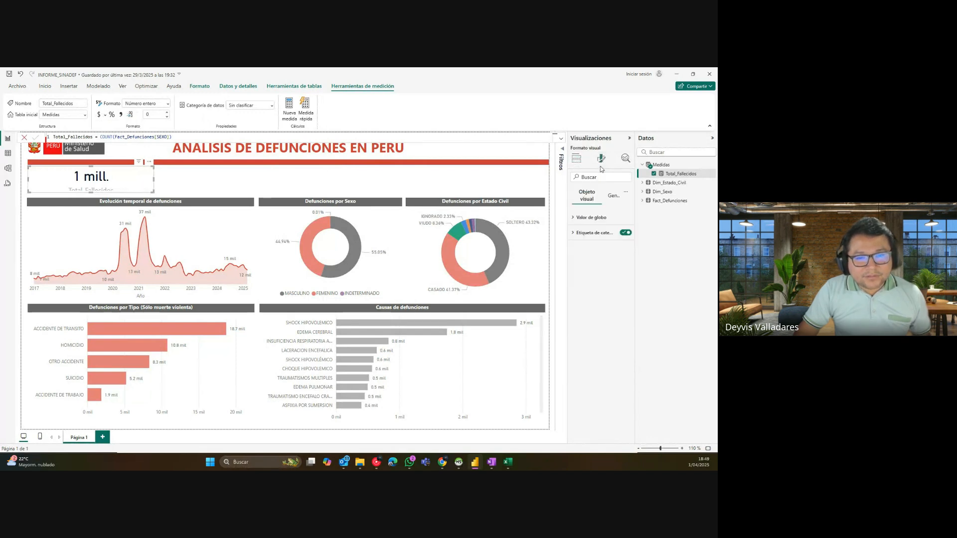
{"action": "left_click", "coordinate": [591, 236]}
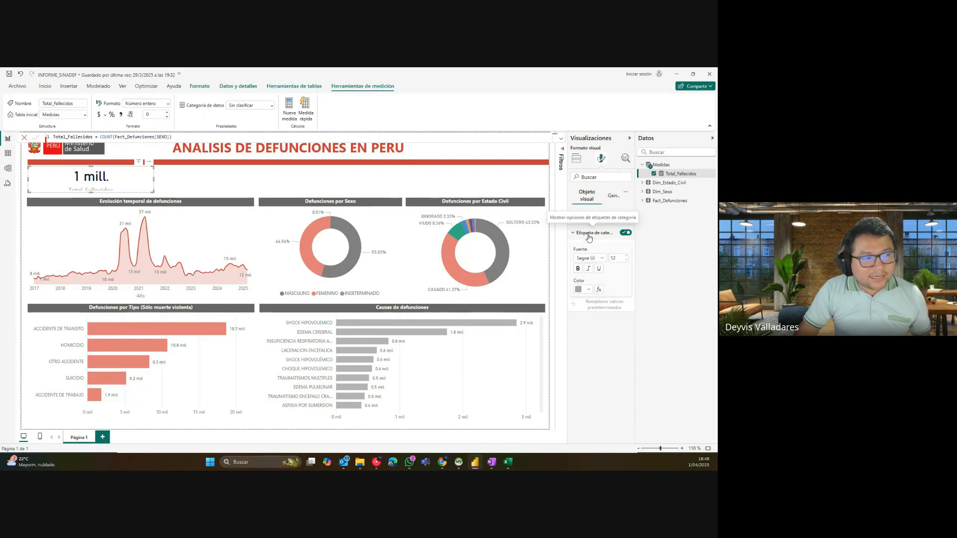
{"action": "left_click", "coordinate": [626, 260]}
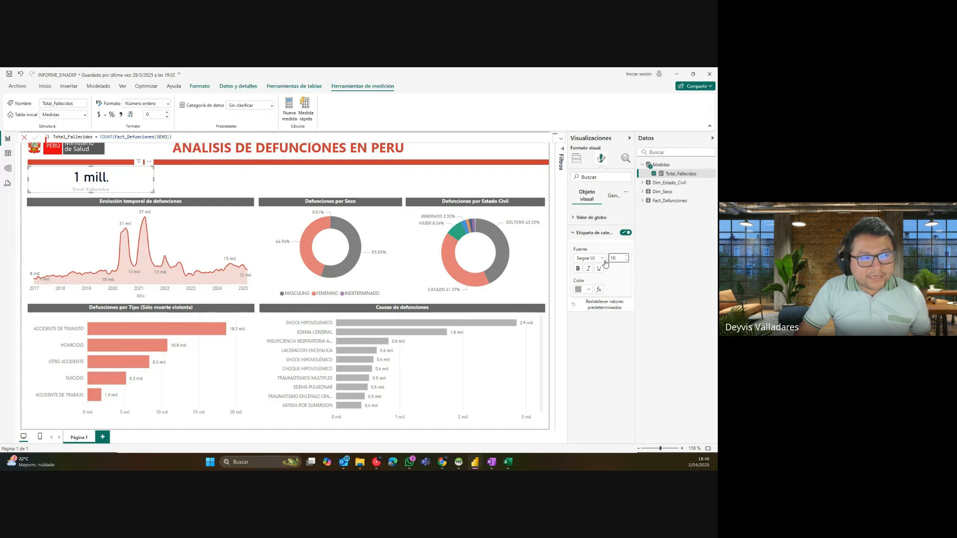
{"action": "left_click", "coordinate": [597, 220]}
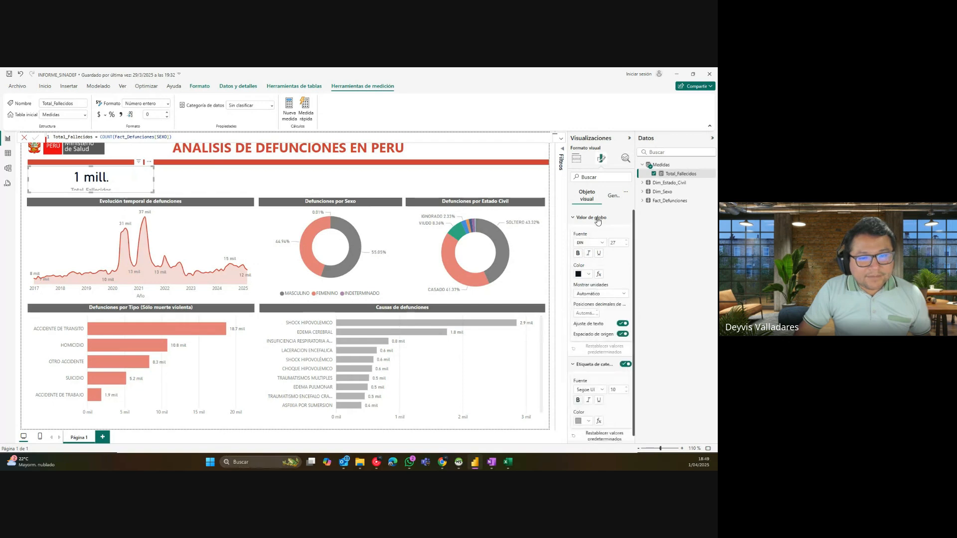
{"action": "left_click_drag", "start_coordinate": [609, 241], "coordinate": [611, 243]}
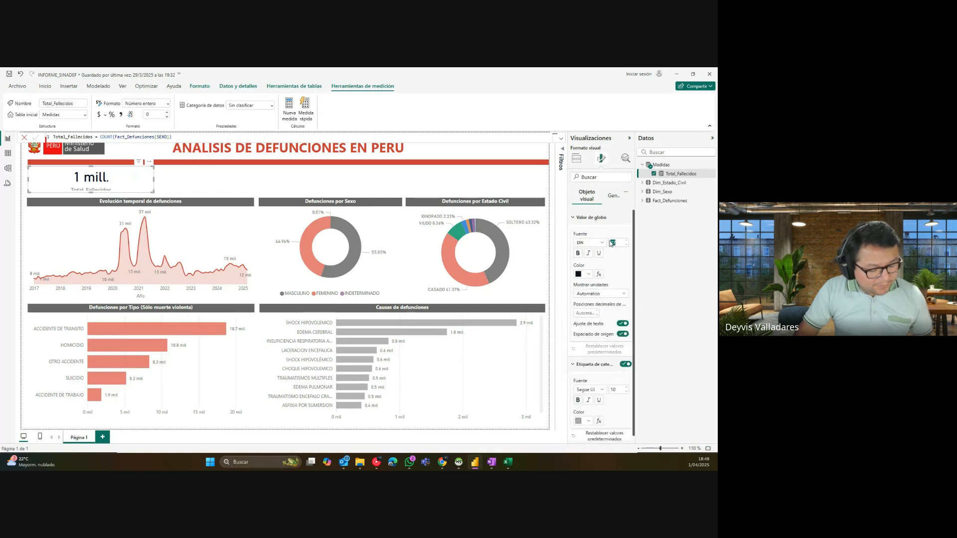
{"action": "type", "text": "20"}
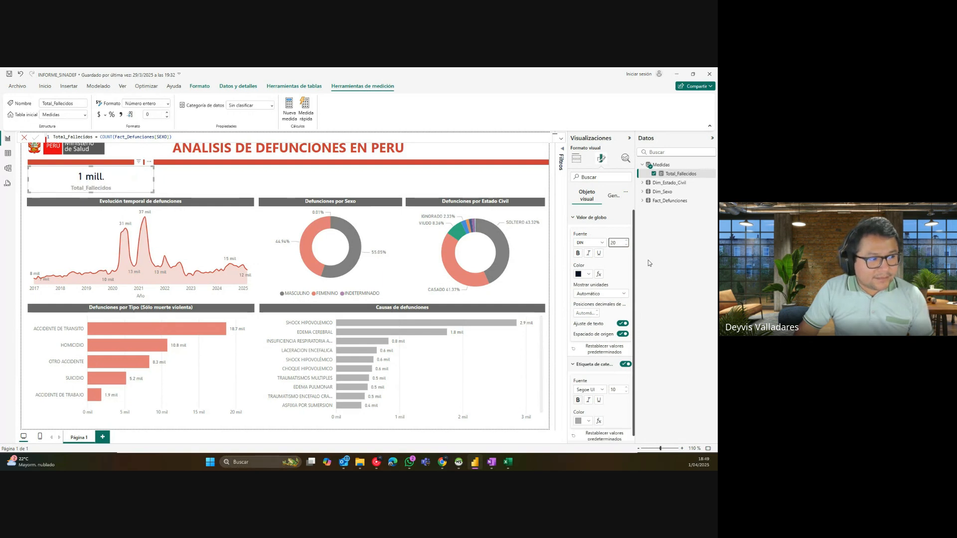
{"action": "left_click", "coordinate": [598, 294]}
{"action": "left_click", "coordinate": [597, 313]}
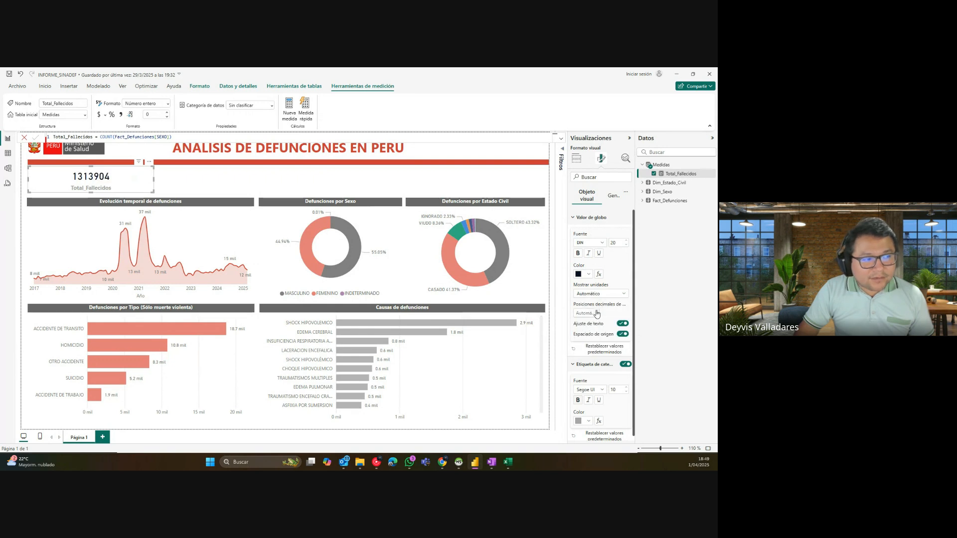
Step: Give Total_Fallecidos thousands separators so the card reads 1,313,904
{"action": "double_click", "coordinate": [673, 174]}
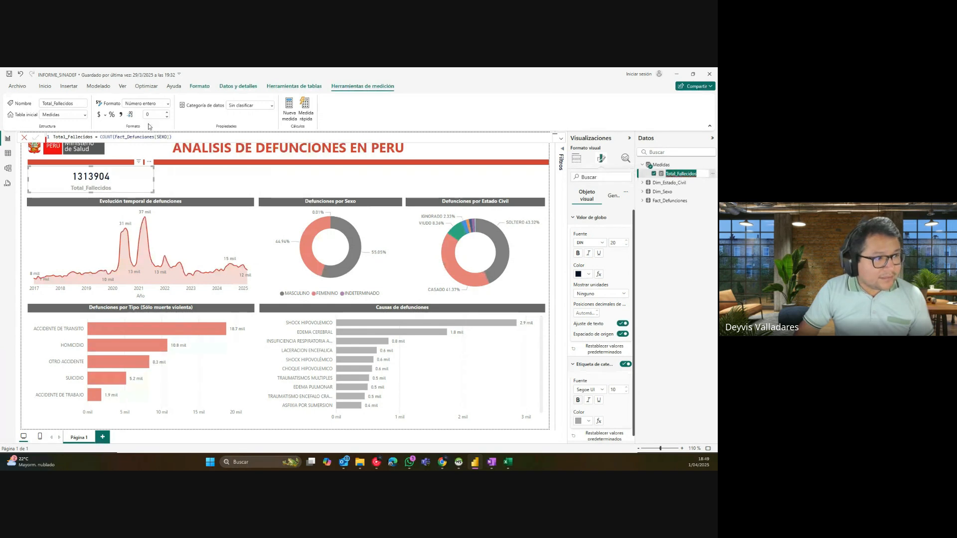
{"action": "left_click", "coordinate": [123, 122]}
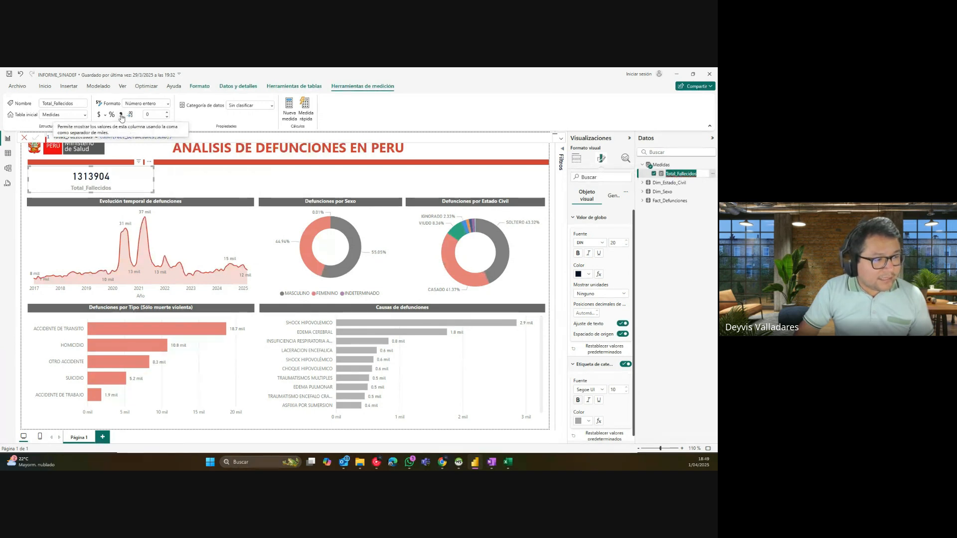
{"action": "left_click", "coordinate": [120, 115]}
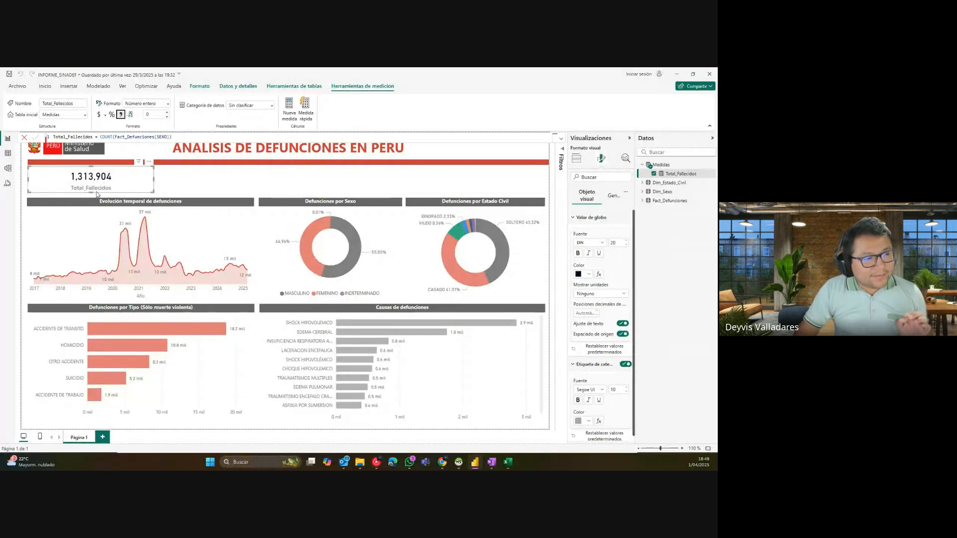
Step: Resize the Total_Fallecidos card narrower and slightly taller, then deselect it
{"action": "left_click_drag", "start_coordinate": [92, 193], "coordinate": [91, 195]}
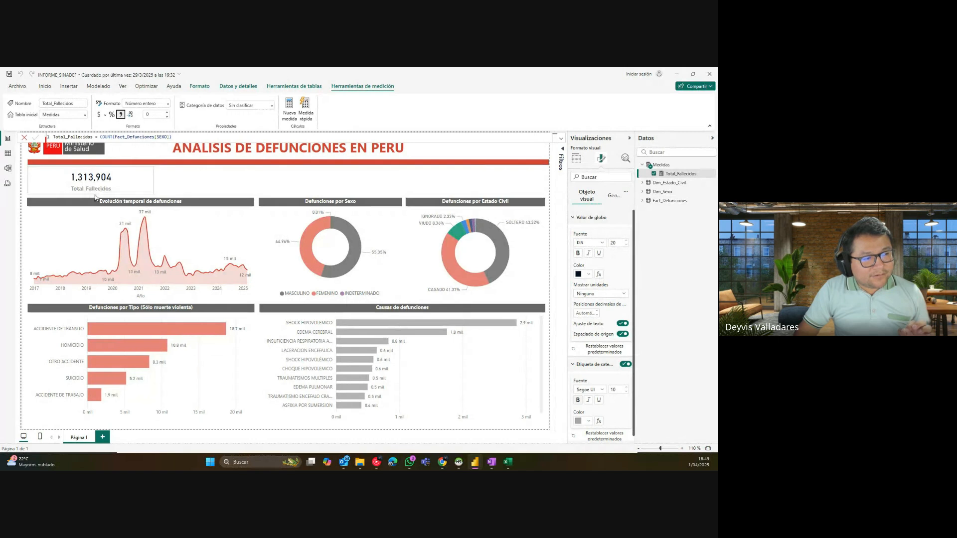
{"action": "left_click_drag", "start_coordinate": [153, 181], "coordinate": [103, 180]}
{"action": "left_click", "coordinate": [137, 180]}
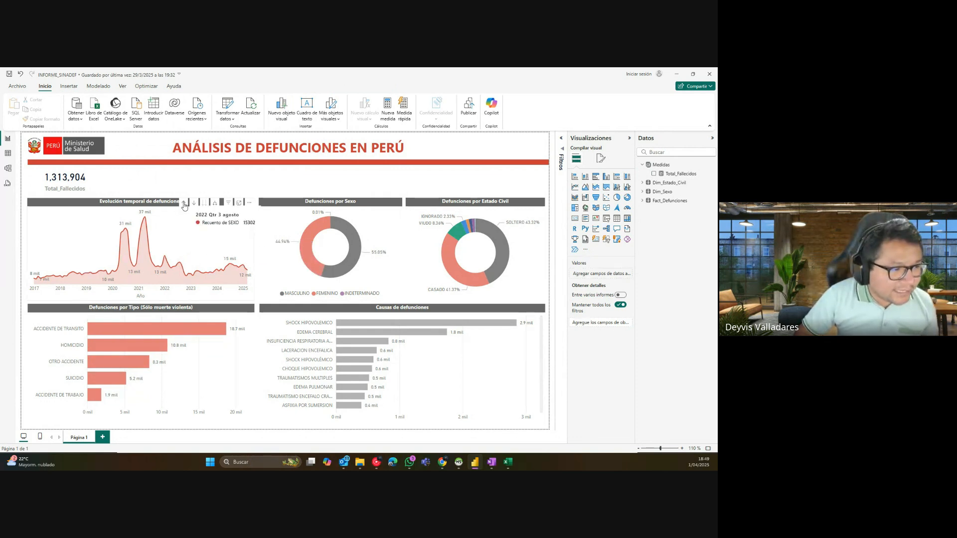
{"action": "left_click", "coordinate": [184, 204]}
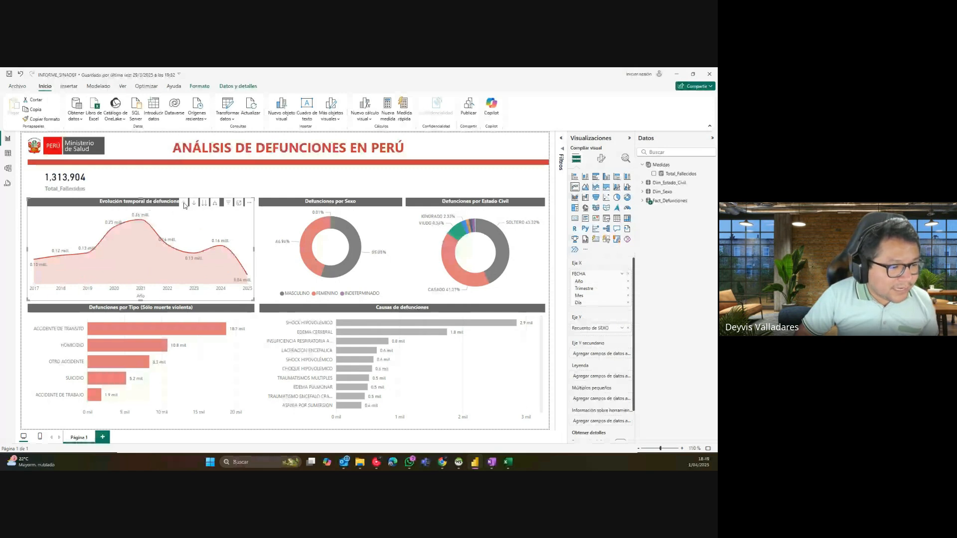
{"action": "left_click", "coordinate": [215, 202]}
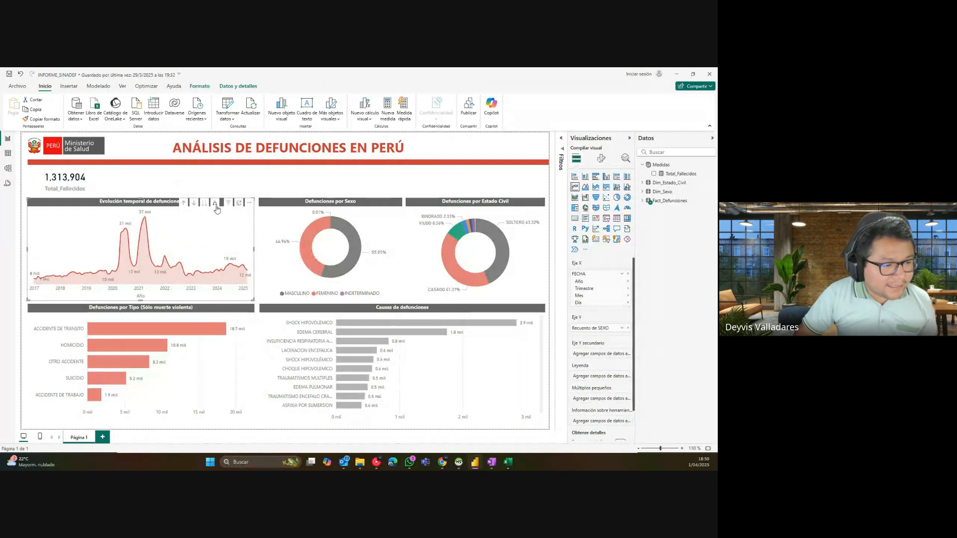
{"action": "left_click", "coordinate": [138, 185]}
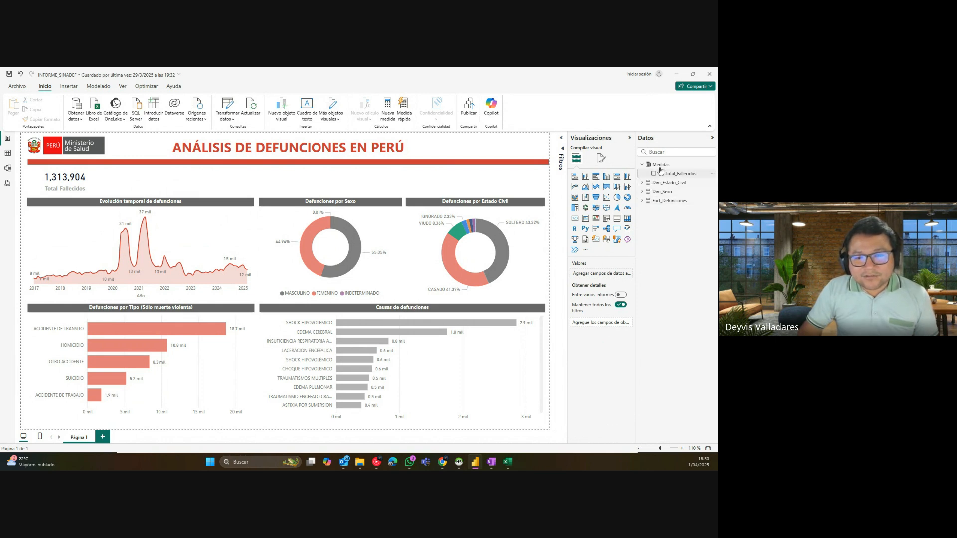
Step: Widen the Datos pane, then expand Fact_Defunciones, check its options, and collapse it again
{"action": "left_click_drag", "start_coordinate": [636, 157], "coordinate": [616, 157]}
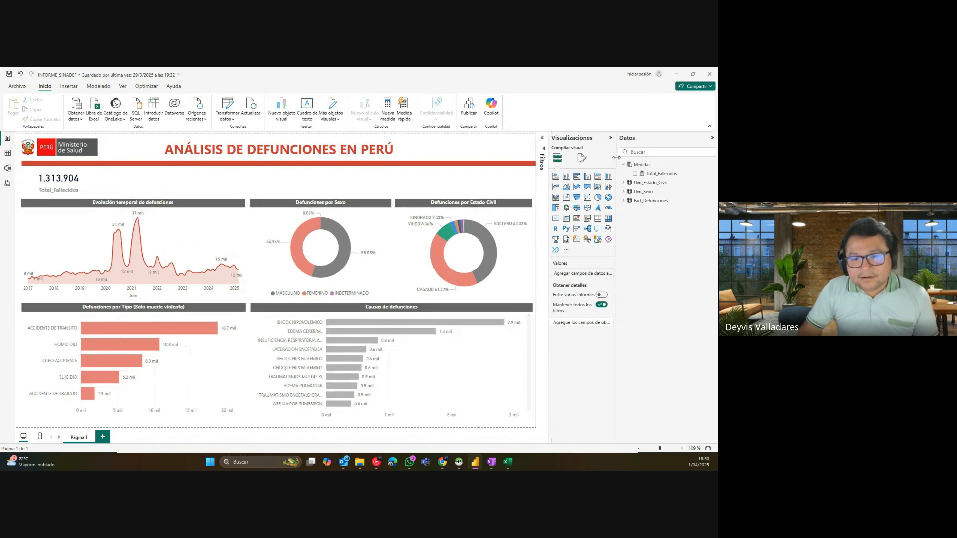
{"action": "left_click", "coordinate": [623, 201]}
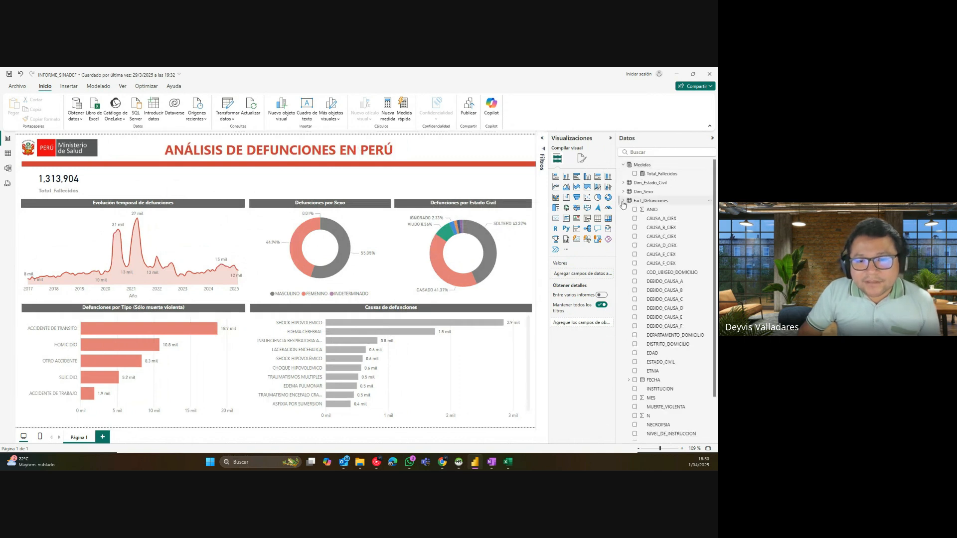
{"action": "left_click", "coordinate": [708, 201]}
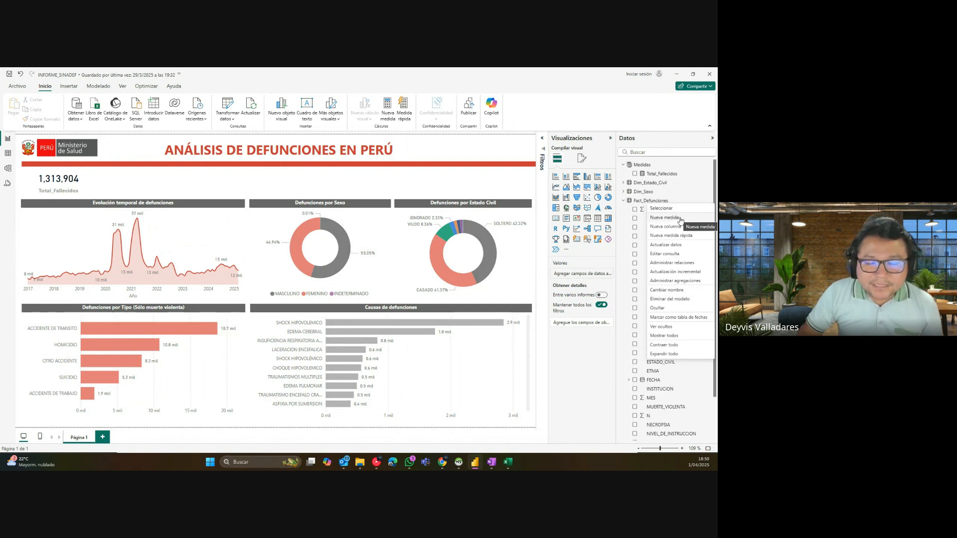
{"action": "left_click", "coordinate": [622, 201]}
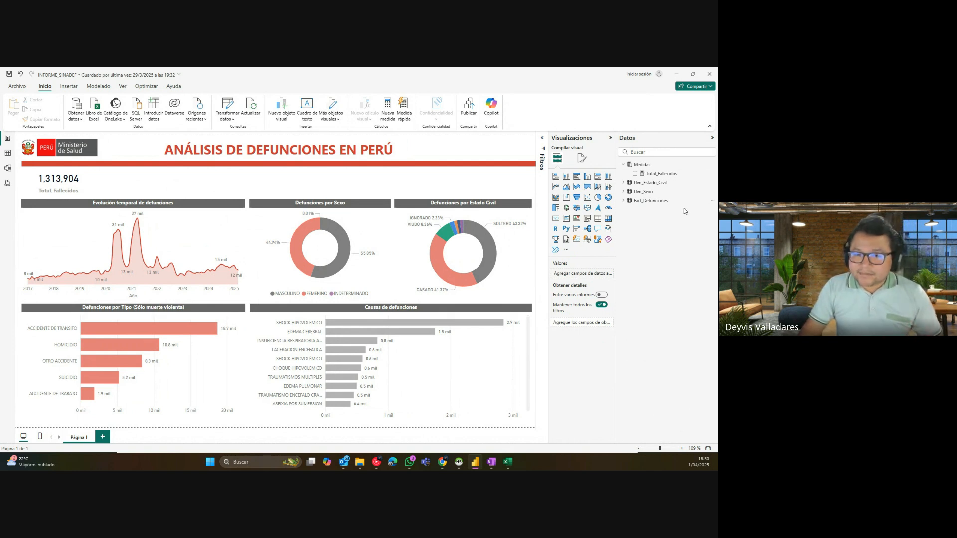
{"action": "left_click", "coordinate": [634, 201]}
{"action": "left_click", "coordinate": [712, 201]}
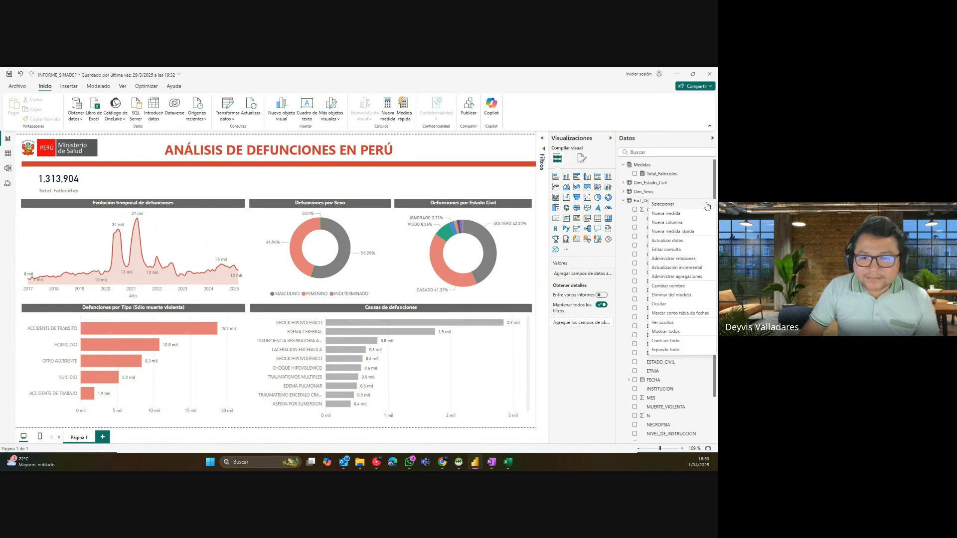
{"action": "left_click", "coordinate": [623, 202]}
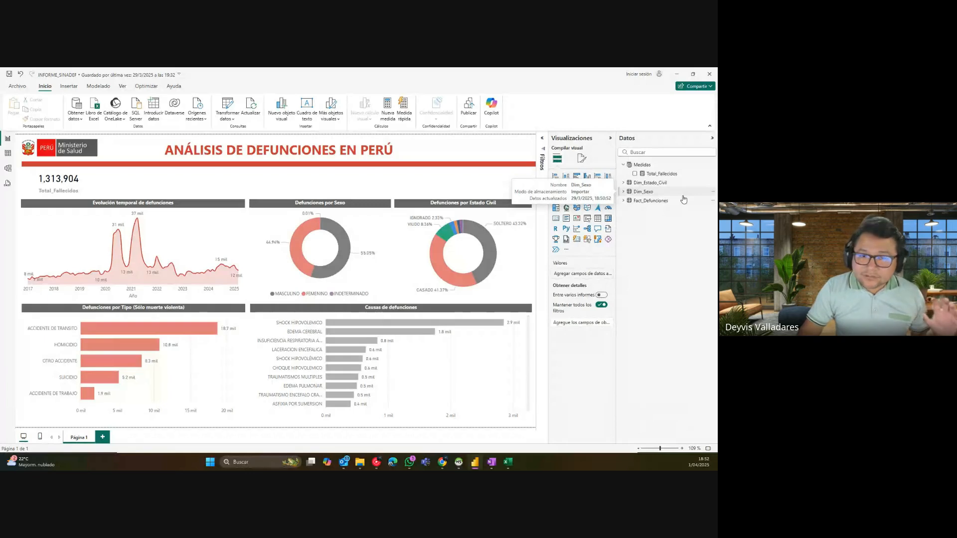
Step: Move the Medidas table card to the bottom-left of the model diagram, then go back to the report page
{"action": "left_click", "coordinate": [8, 169]}
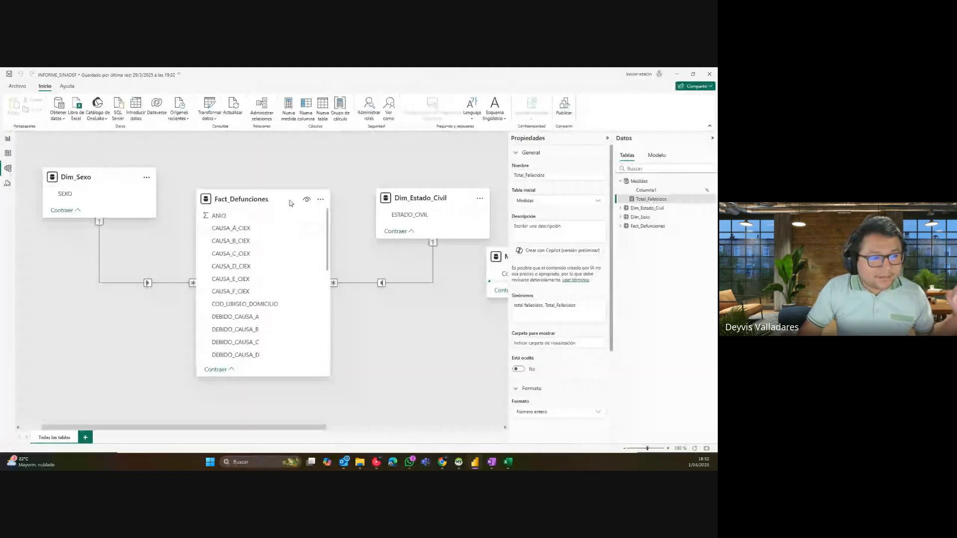
{"action": "left_click", "coordinate": [291, 203]}
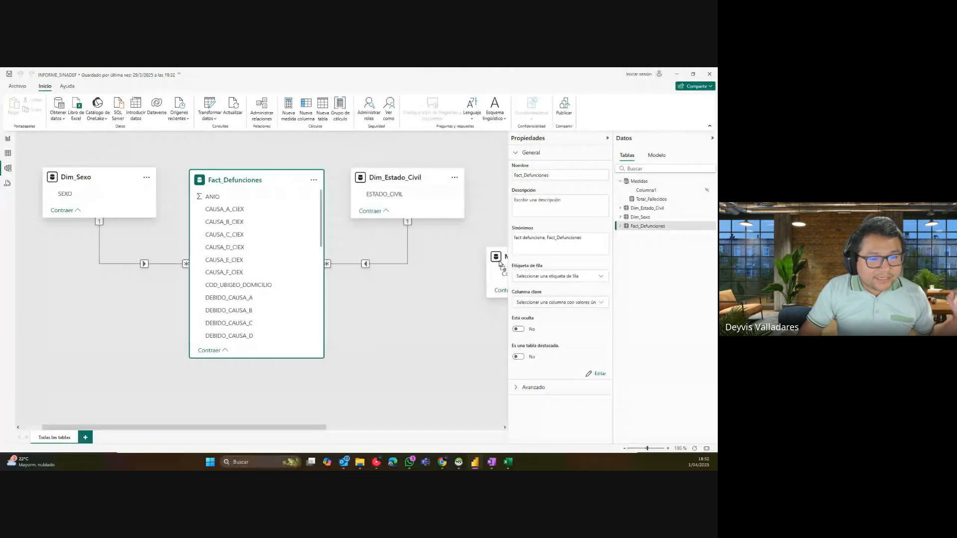
{"action": "left_click_drag", "start_coordinate": [501, 264], "coordinate": [59, 378]}
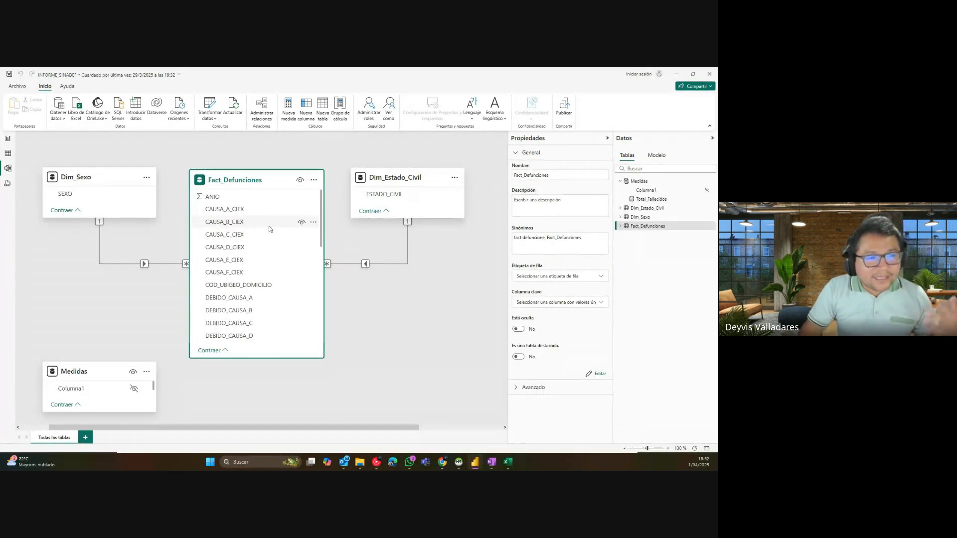
{"action": "left_click", "coordinate": [77, 373]}
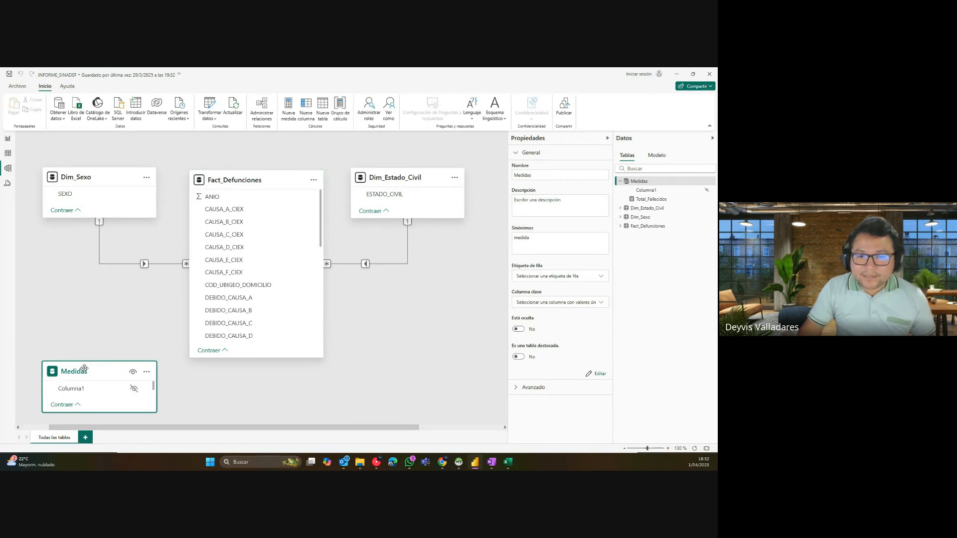
{"action": "left_click", "coordinate": [8, 139]}
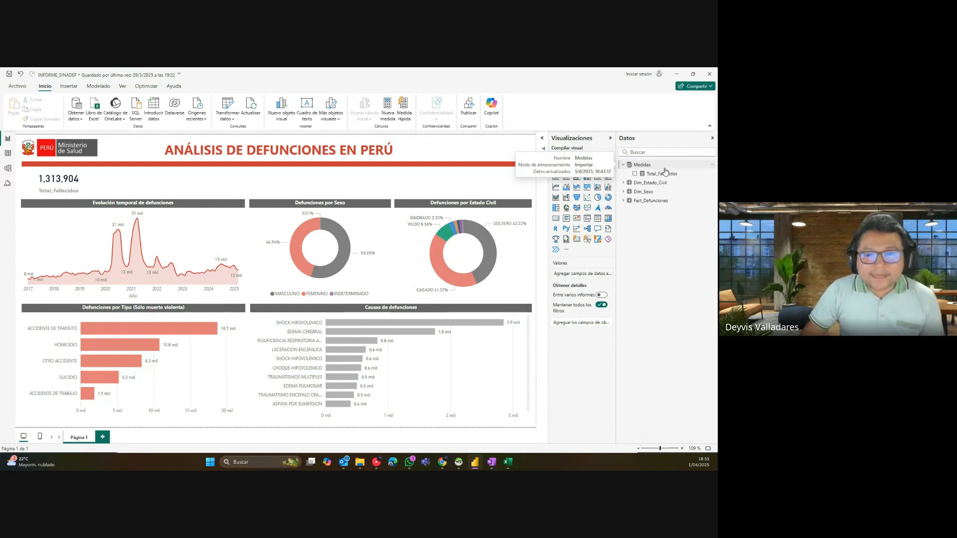
Step: Open the options menu for the Medidas table in the Datos pane
{"action": "left_click", "coordinate": [712, 165]}
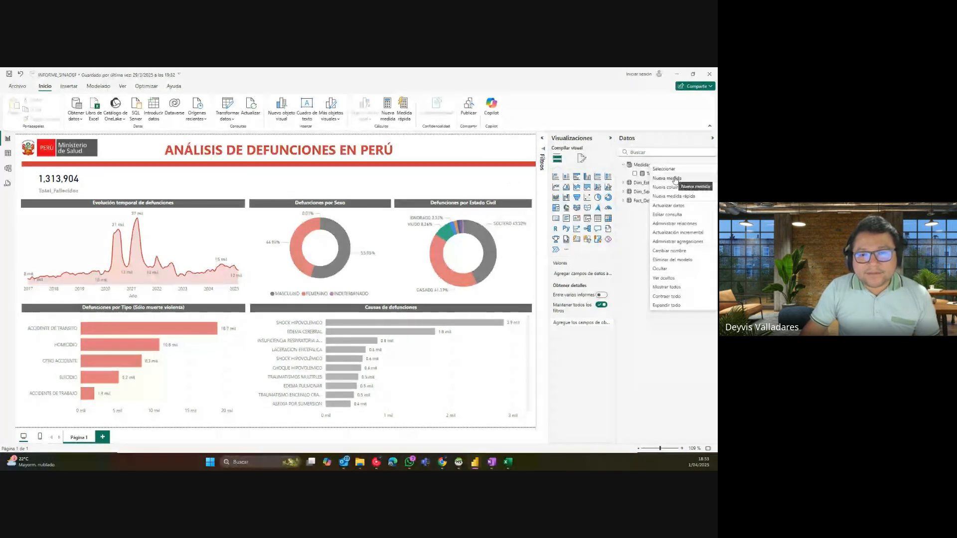
Step: Create a new measure in Medidas named Ratio_Fallecidos_Mes_Actual =
{"action": "left_click", "coordinate": [674, 178]}
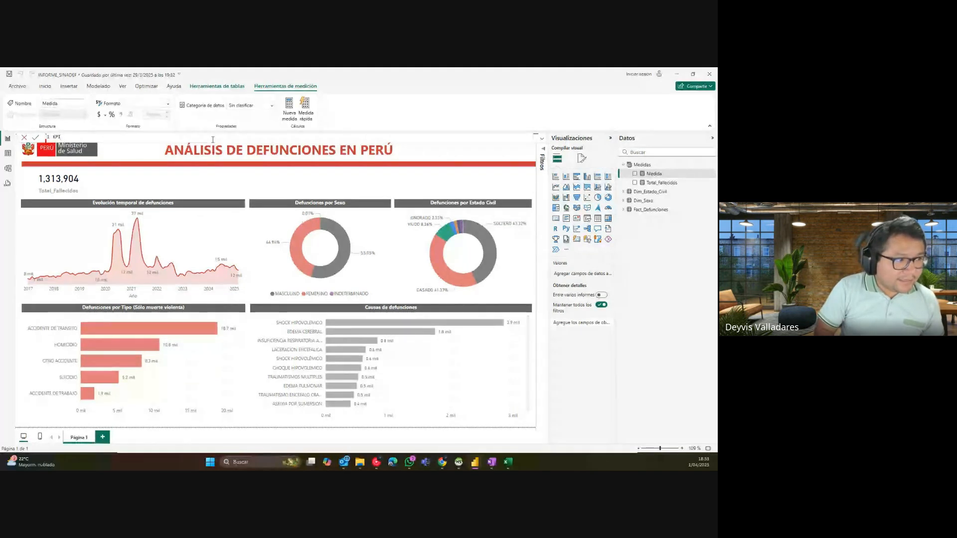
{"action": "key", "text": "BackSpace"}
{"action": "key", "text": "BackSpace"}
{"action": "key", "text": "BackSpace"}
{"action": "key", "text": "BackSpace"}
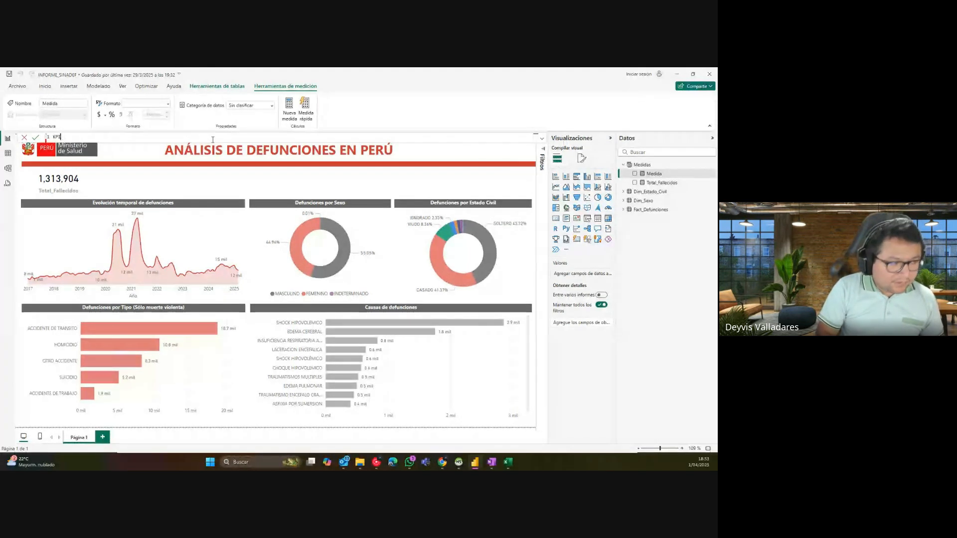
{"action": "type", "text": "Ratio_"}
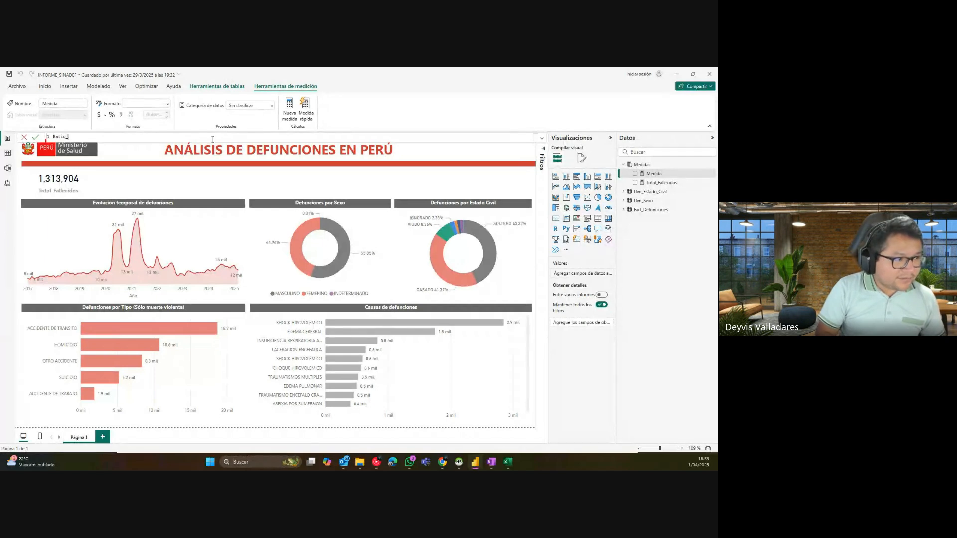
{"action": "type", "text": "Fallecidos_M"}
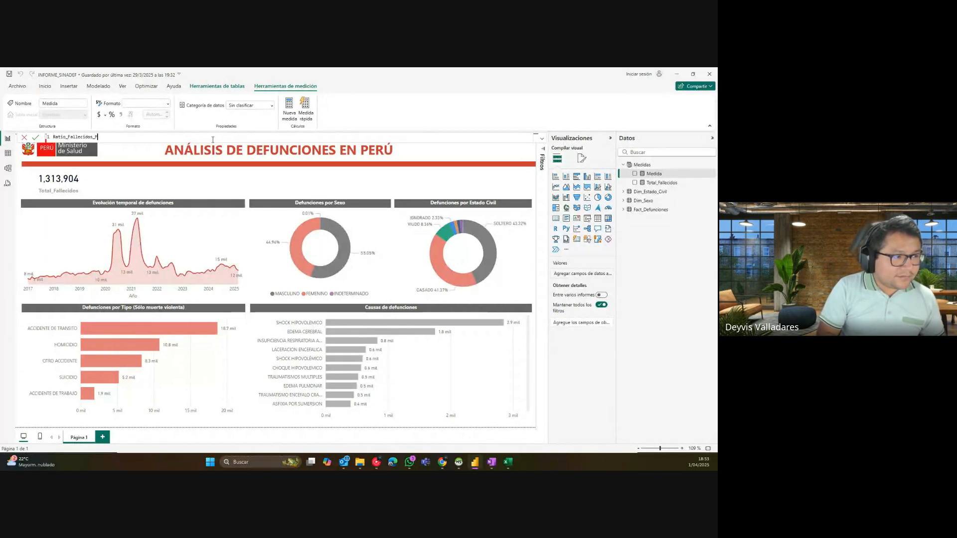
{"action": "type", "text": "es_Actual ="}
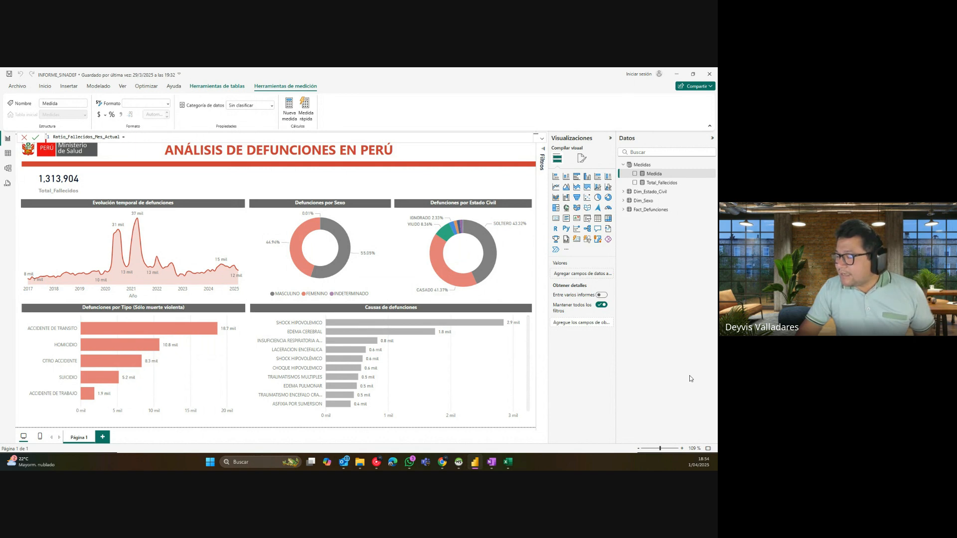
Step: Review the Total_Fallecidos formula, then reselect the Ratio_Fallecidos_Mes_Actual measure
{"action": "double_click", "coordinate": [662, 184]}
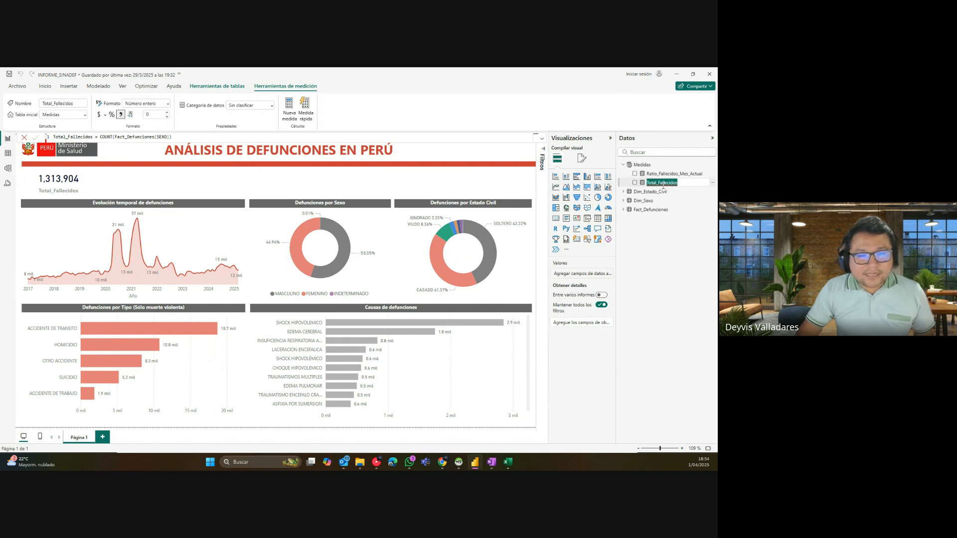
{"action": "key", "text": "Escape"}
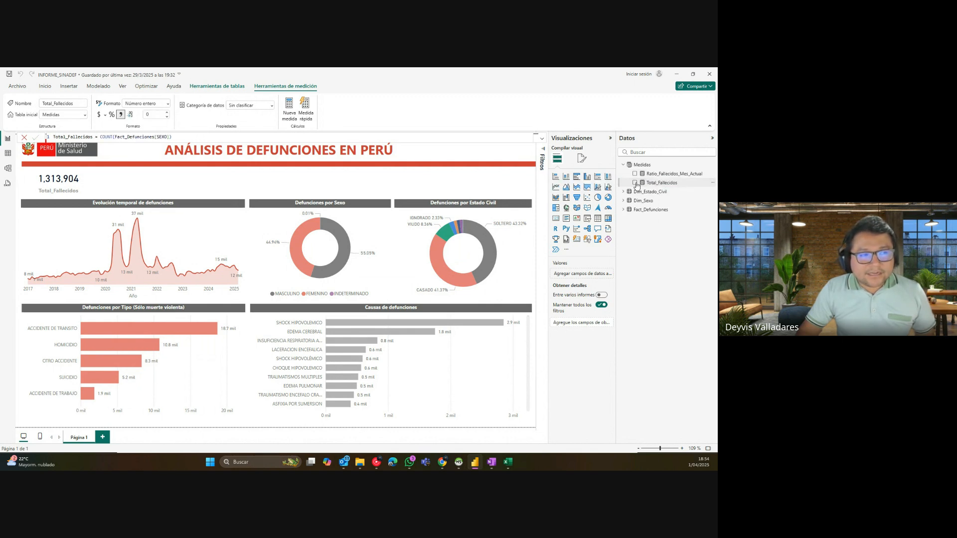
{"action": "left_click", "coordinate": [673, 183]}
{"action": "left_click_drag", "start_coordinate": [171, 137], "coordinate": [39, 133]}
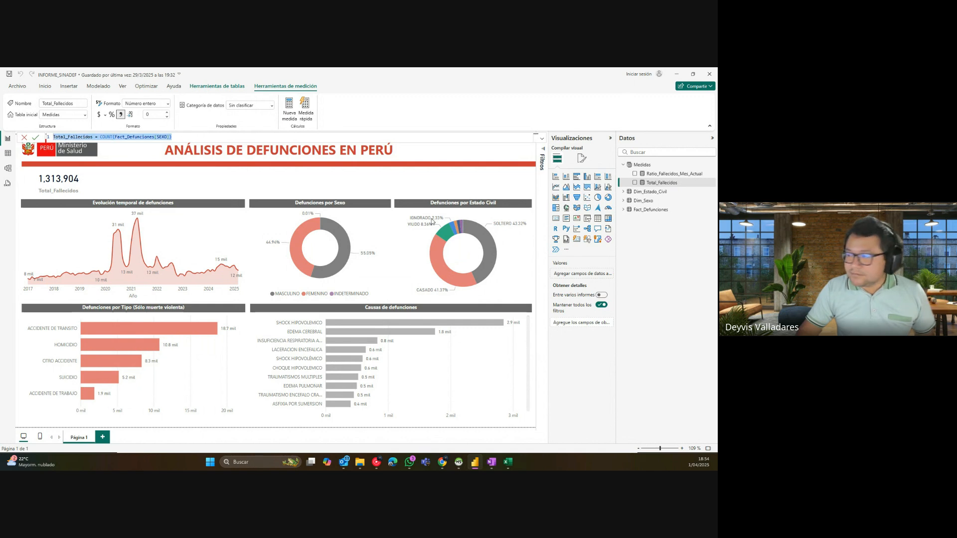
{"action": "key", "text": "alt+Tab"}
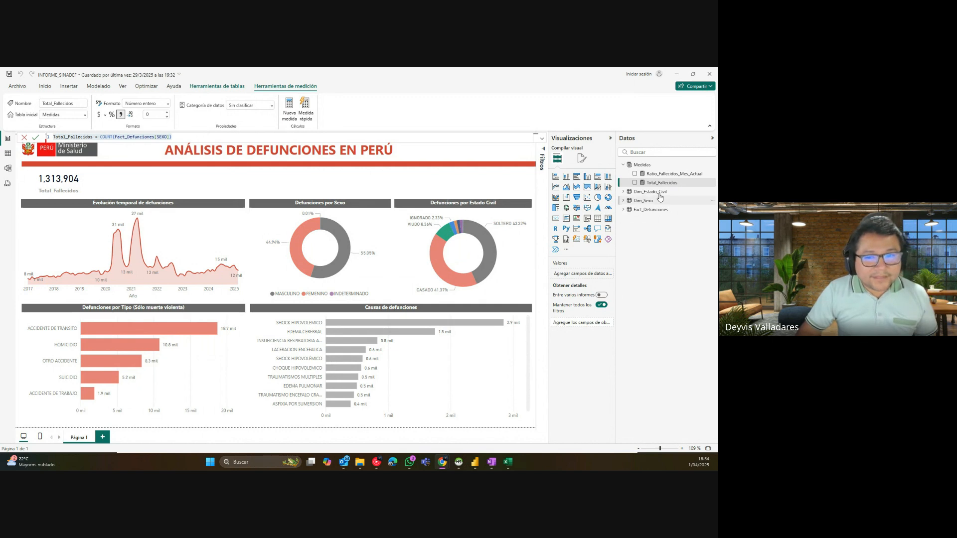
{"action": "left_click", "coordinate": [666, 175]}
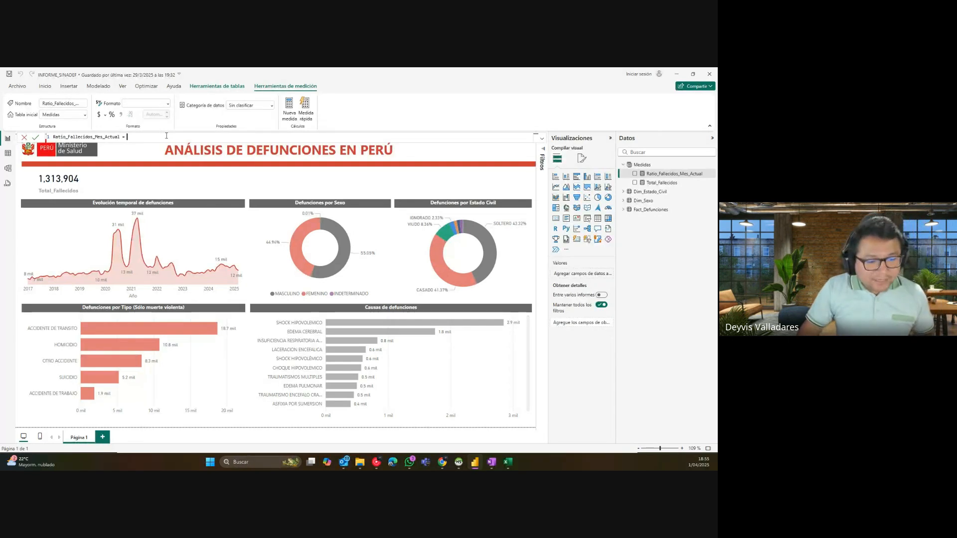
Step: In Excel cell C12, type =SI(O(BUSCARV( then redo it as =BUSCARV( to show nesting
{"action": "left_click", "coordinate": [512, 464]}
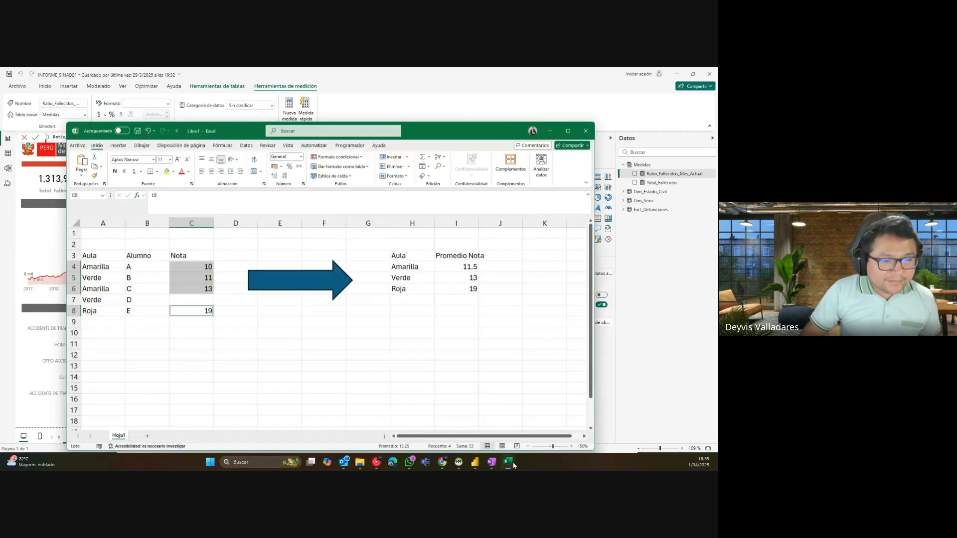
{"action": "left_click", "coordinate": [188, 353]}
{"action": "left_click", "coordinate": [186, 199]}
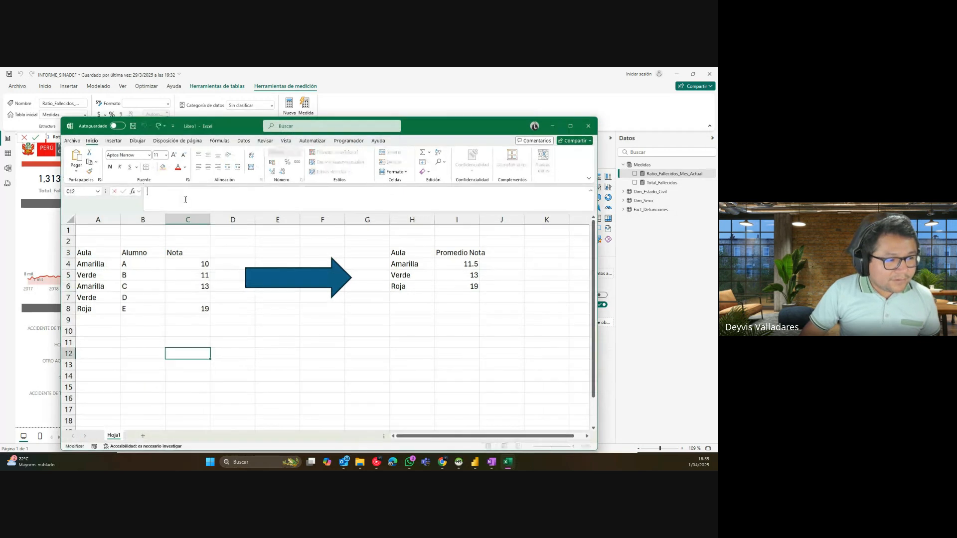
{"action": "type", "text": "="}
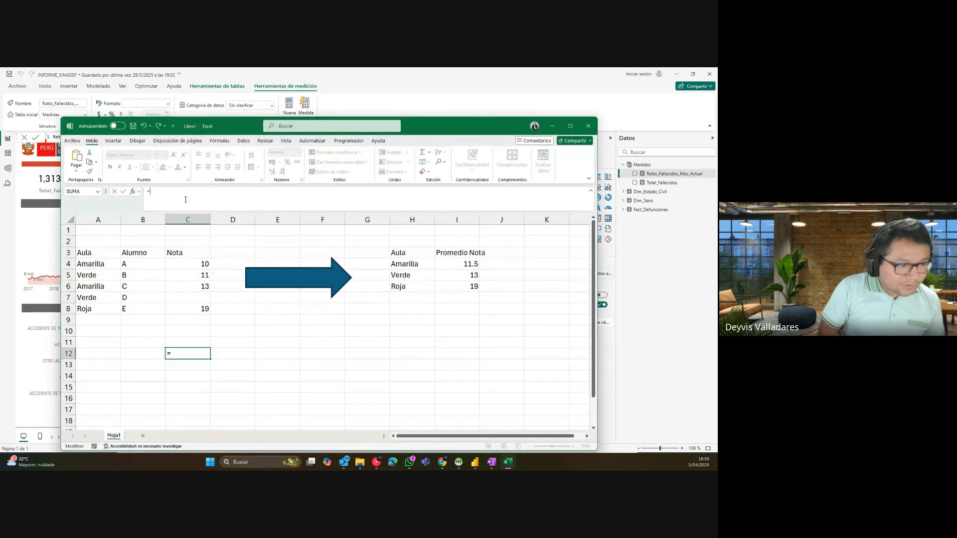
{"action": "type", "text": "SI"}
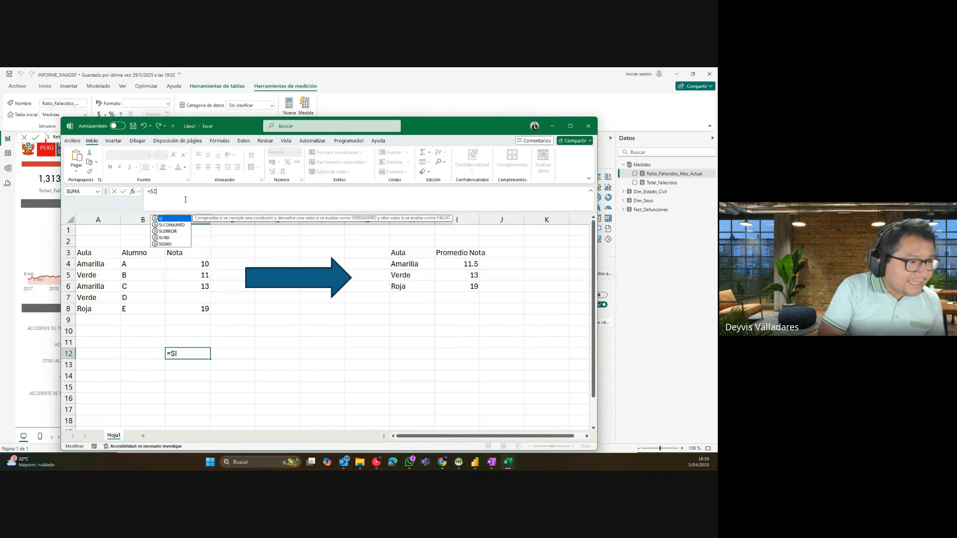
{"action": "type", "text": "(O("}
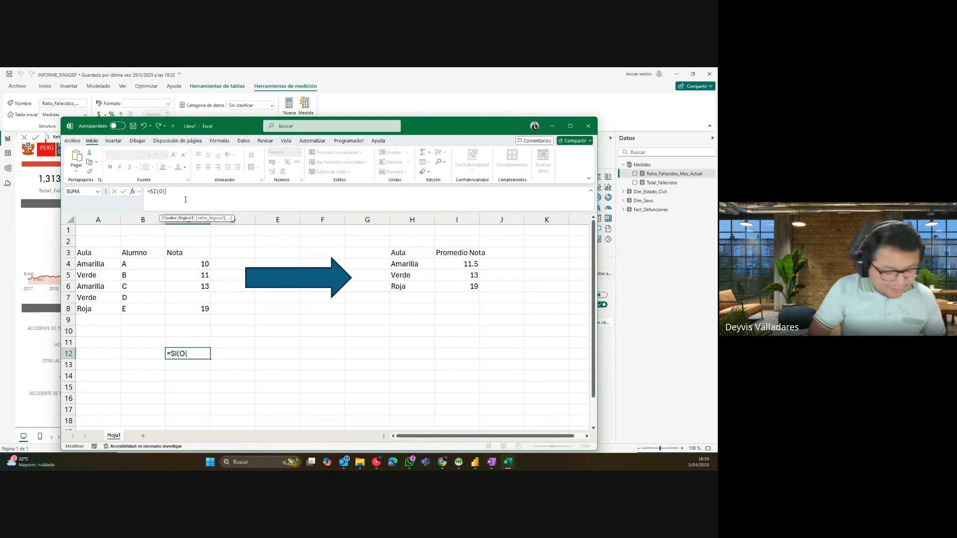
{"action": "type", "text": "BUSCARV("}
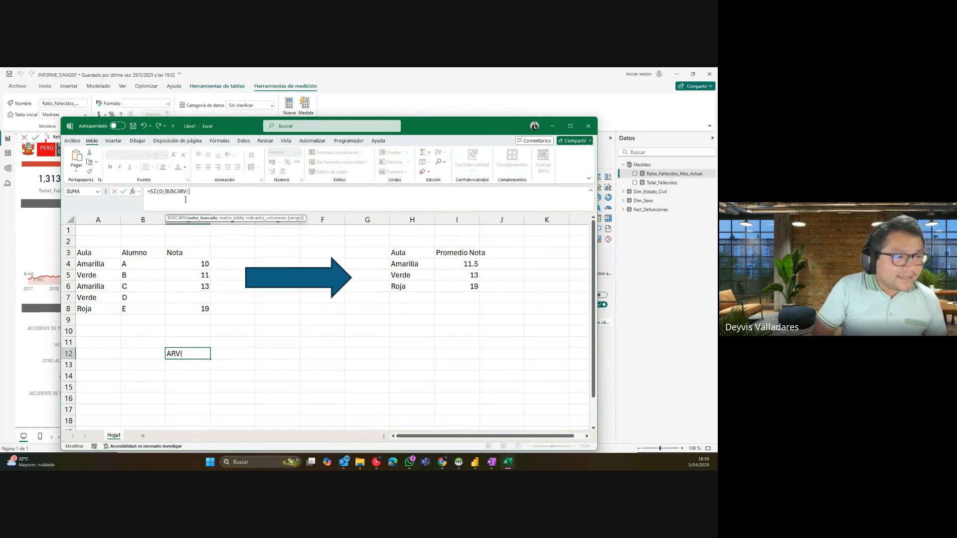
{"action": "key", "text": "BackSpace"}
{"action": "key", "text": "BackSpace"}
{"action": "key", "text": "BackSpace"}
{"action": "key", "text": "BackSpace"}
{"action": "key", "text": "BackSpace"}
{"action": "key", "text": "BackSpace"}
{"action": "key", "text": "BackSpace"}
{"action": "key", "text": "BackSpace"}
{"action": "key", "text": "BackSpace"}
{"action": "key", "text": "BackSpace"}
{"action": "key", "text": "BackSpace"}
{"action": "key", "text": "BackSpace"}
{"action": "key", "text": "BackSpace"}
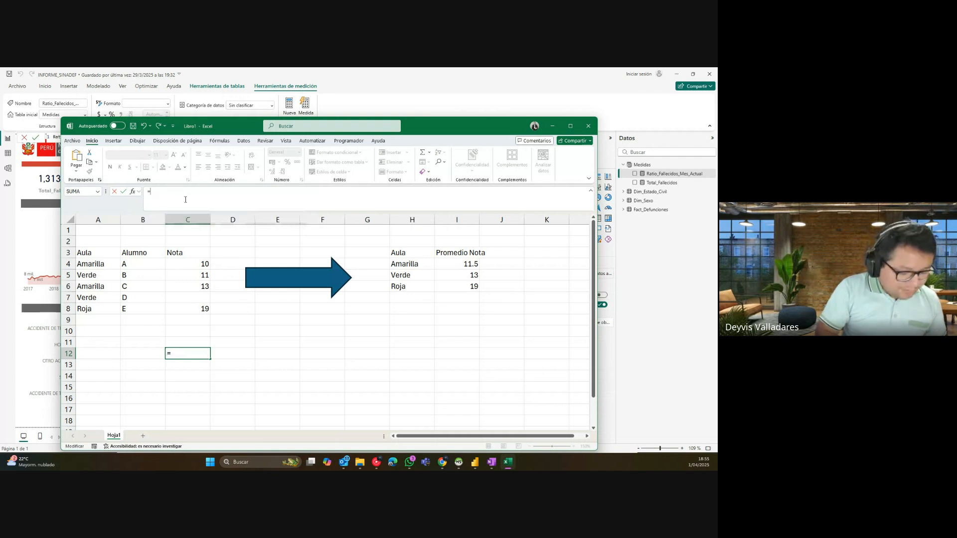
{"action": "type", "text": "BUSCARV"}
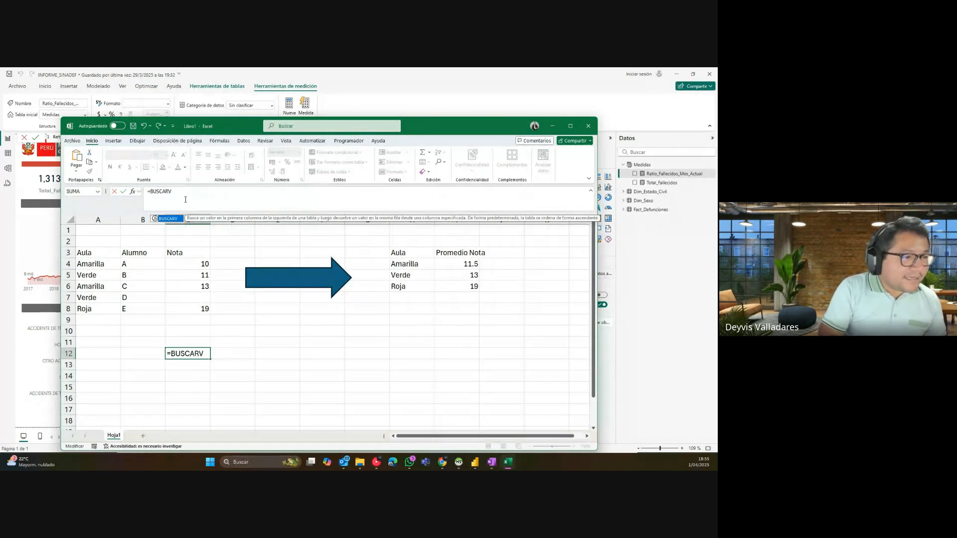
{"action": "type", "text": "(FFFF"}
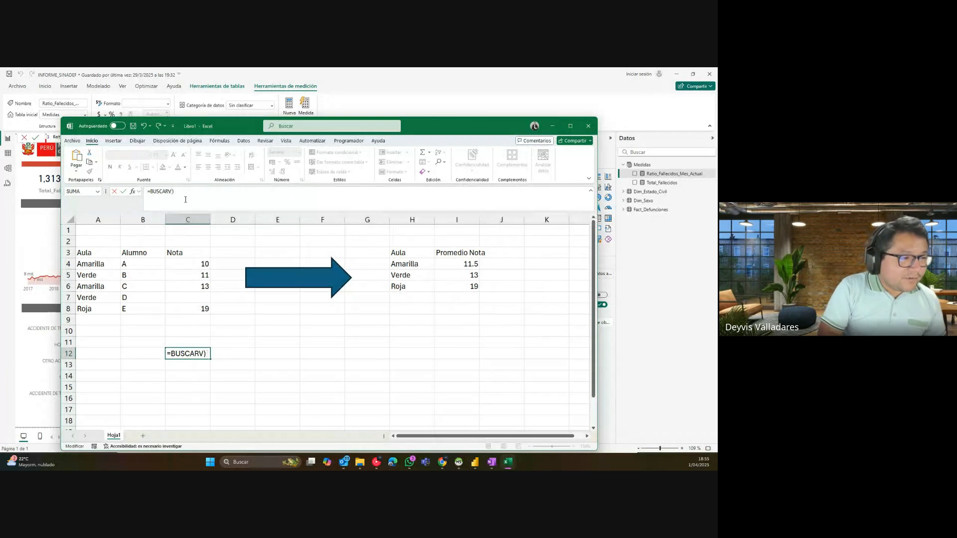
{"action": "type", "text": "(FFFF(("}
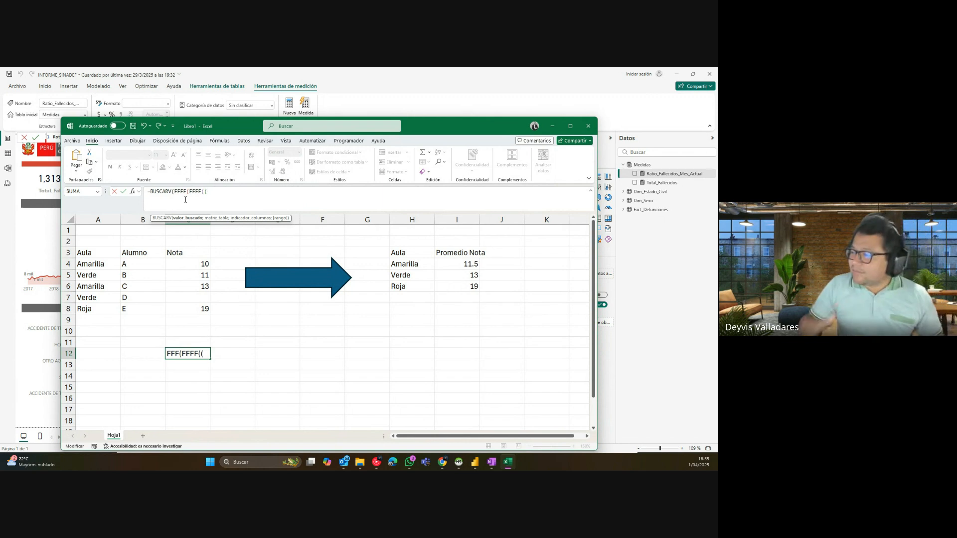
{"action": "left_click", "coordinate": [369, 99]}
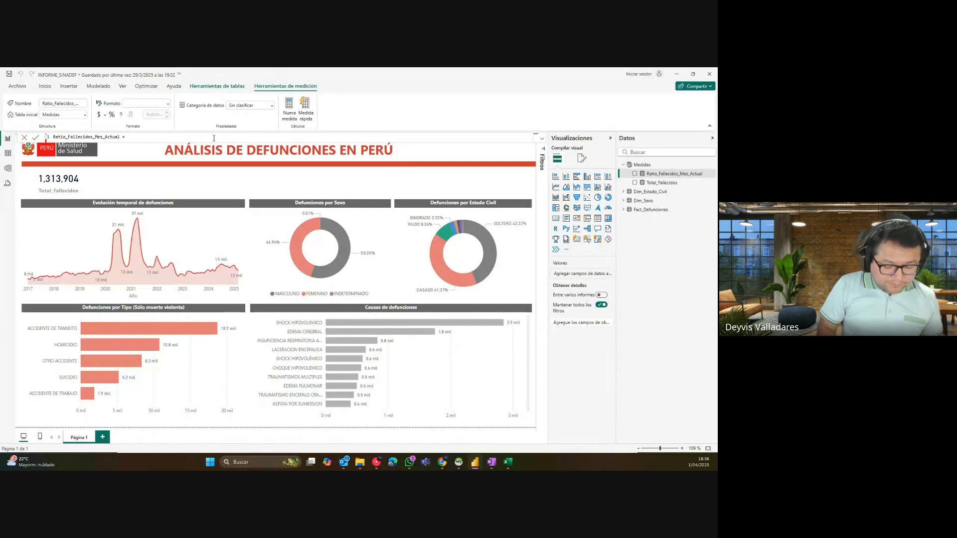
Step: Commit the Ratio_Fallecidos_Mes_Actual measure and reopen its formula for editing
{"action": "key", "text": "shift+Return"}
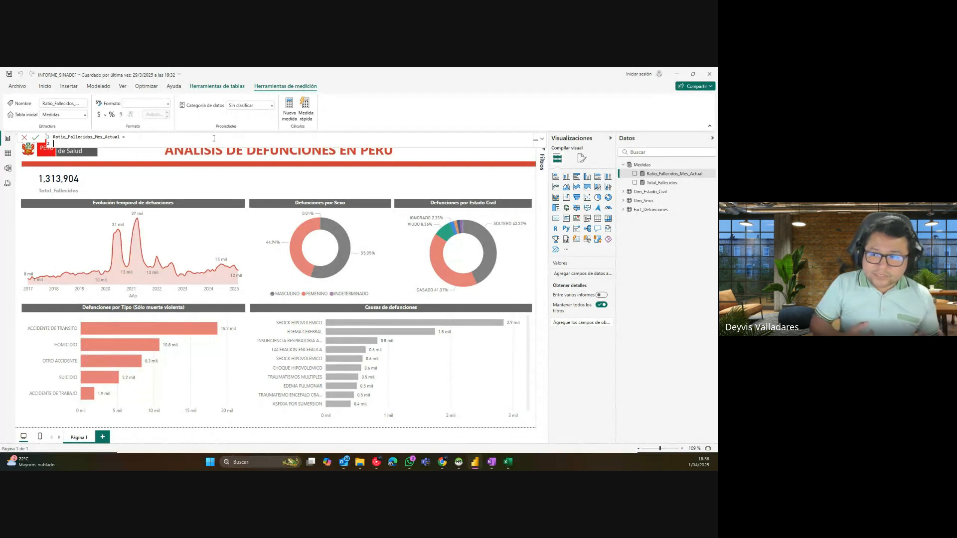
{"action": "key", "text": "Return"}
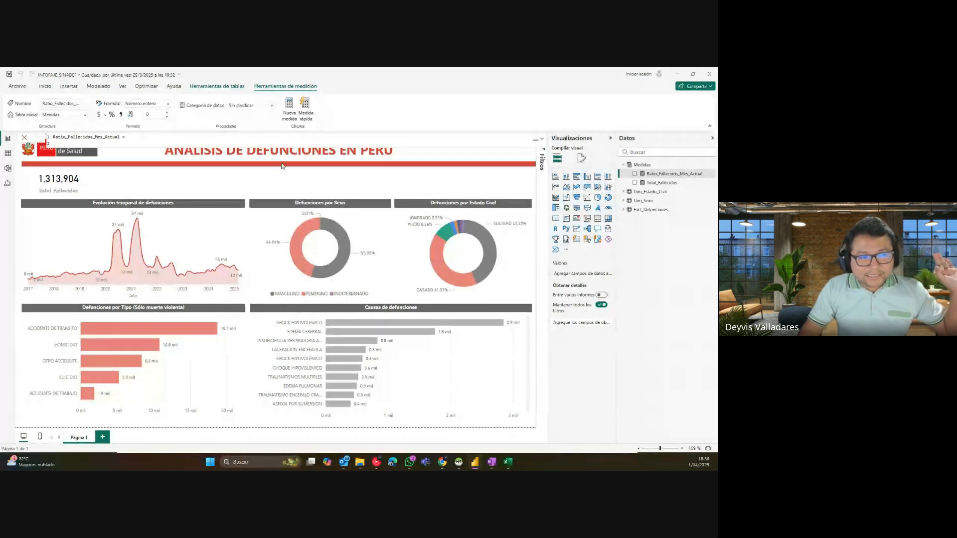
{"action": "left_click", "coordinate": [146, 141]}
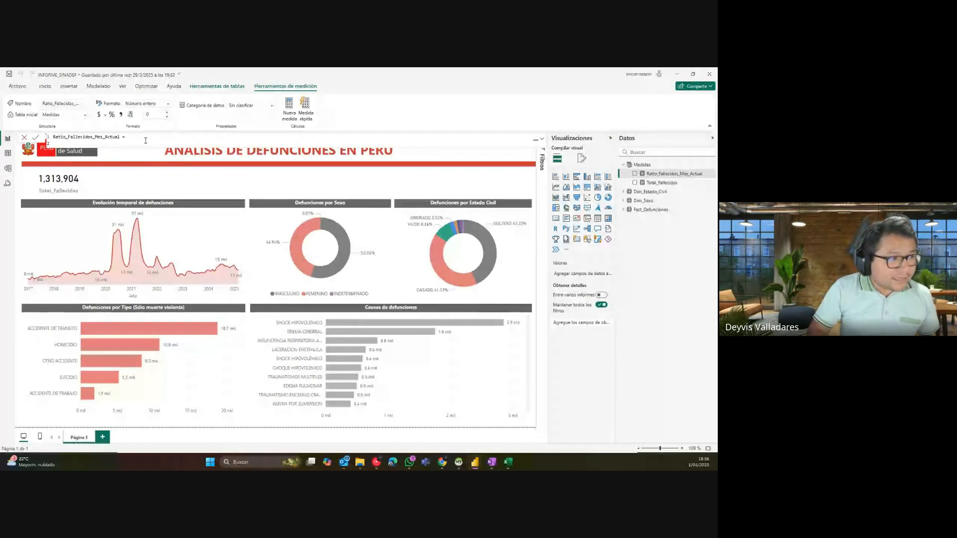
Step: Add blank lines to the formula, then trim the extras to leave one blank second line
{"action": "key", "text": "shift+Return"}
{"action": "key", "text": "shift+Return"}
{"action": "key", "text": "shift+Return"}
{"action": "key", "text": "shift+Return"}
{"action": "key", "text": "shift+Return"}
{"action": "key", "text": "shift+Return"}
{"action": "key", "text": "shift+Return"}
{"action": "key", "text": "shift+Return"}
{"action": "key", "text": "shift+Return"}
{"action": "key", "text": "shift+Return"}
{"action": "key", "text": "shift+Return"}
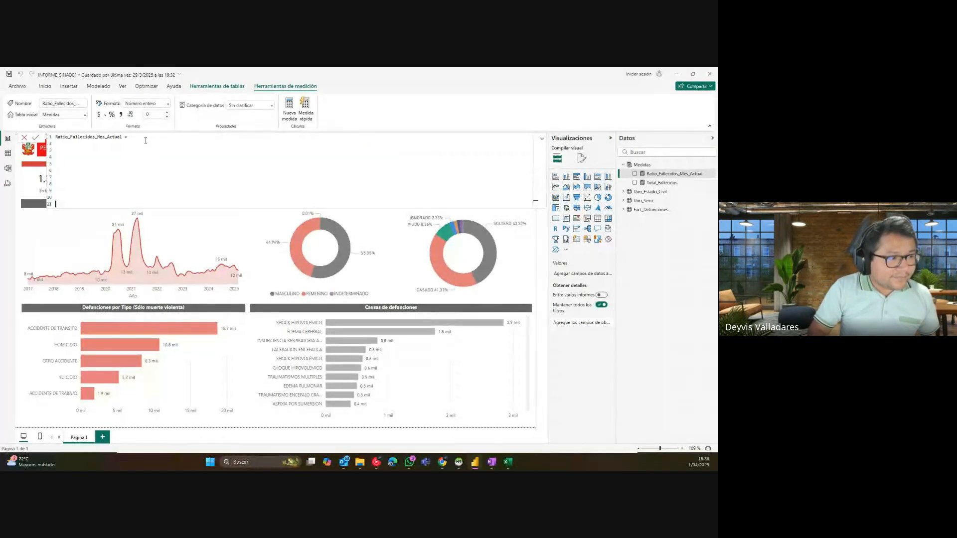
{"action": "key", "text": "shift+Return"}
{"action": "key", "text": "shift+Return"}
{"action": "key", "text": "shift+Return"}
{"action": "key", "text": "shift+Return"}
{"action": "key", "text": "shift+Return"}
{"action": "key", "text": "shift+Return"}
{"action": "key", "text": "shift+Return"}
{"action": "key", "text": "shift+Return"}
{"action": "key", "text": "shift+Return"}
{"action": "key", "text": "shift+Return"}
{"action": "key", "text": "shift+Return"}
{"action": "key", "text": "shift+Return"}
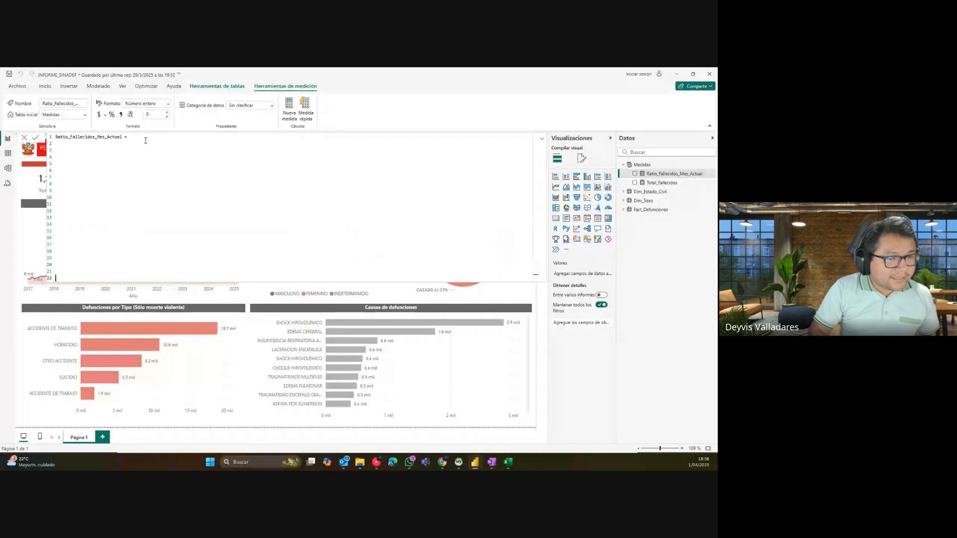
{"action": "key", "text": "shift+Return"}
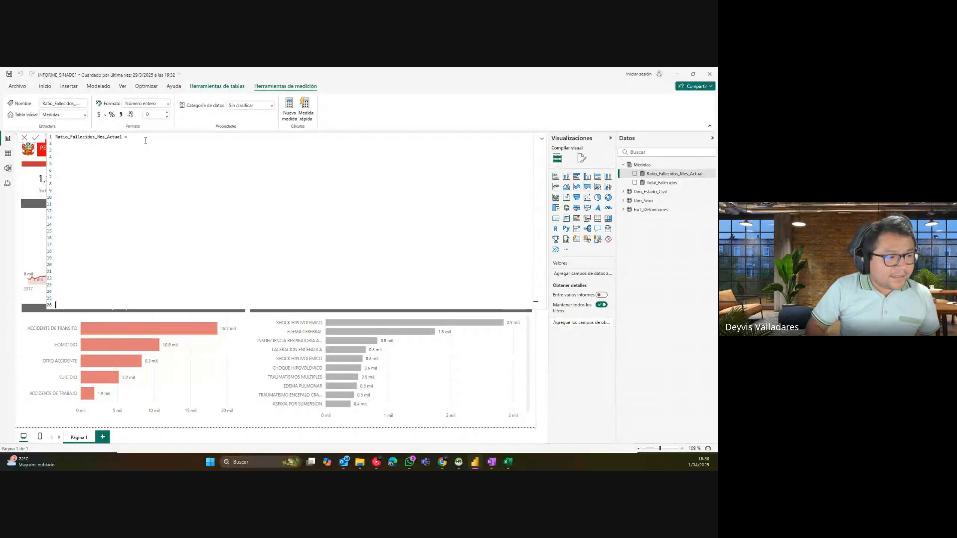
{"action": "key", "text": "shift+Up"}
{"action": "key", "text": "shift+Up"}
{"action": "key", "text": "shift+Up"}
{"action": "key", "text": "shift+Up"}
{"action": "key", "text": "shift+Up"}
{"action": "key", "text": "shift+Up"}
{"action": "key", "text": "shift+Up"}
{"action": "key", "text": "shift+Up"}
{"action": "key", "text": "shift+Up"}
{"action": "key", "text": "shift+Up"}
{"action": "key", "text": "shift+Up"}
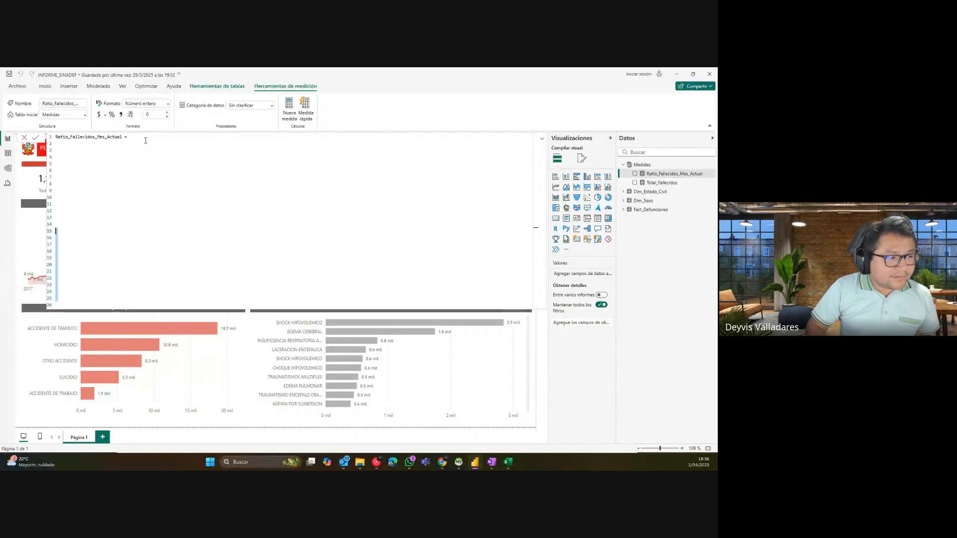
{"action": "key", "text": "BackSpace"}
{"action": "key", "text": "shift+Up"}
{"action": "key", "text": "shift+Up"}
{"action": "key", "text": "shift+Up"}
{"action": "key", "text": "shift+Up"}
{"action": "key", "text": "shift+Up"}
{"action": "key", "text": "shift+Up"}
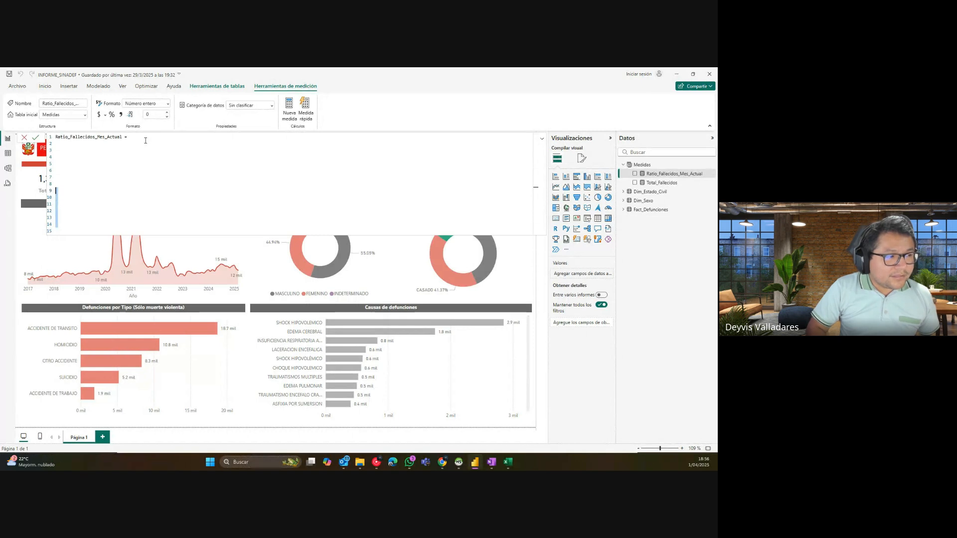
{"action": "key", "text": "BackSpace"}
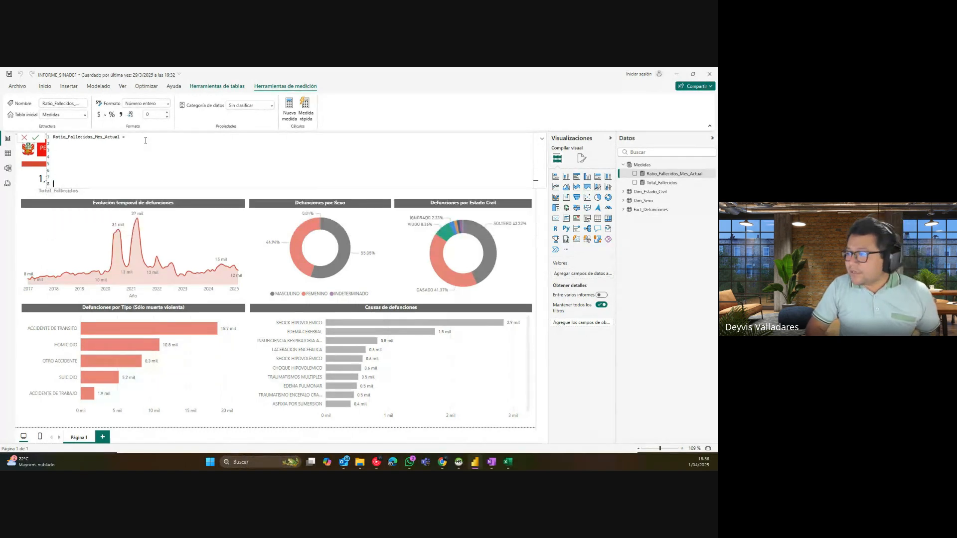
{"action": "key", "text": "shift+Up"}
{"action": "key", "text": "shift+Up"}
{"action": "key", "text": "shift+Up"}
{"action": "key", "text": "BackSpace"}
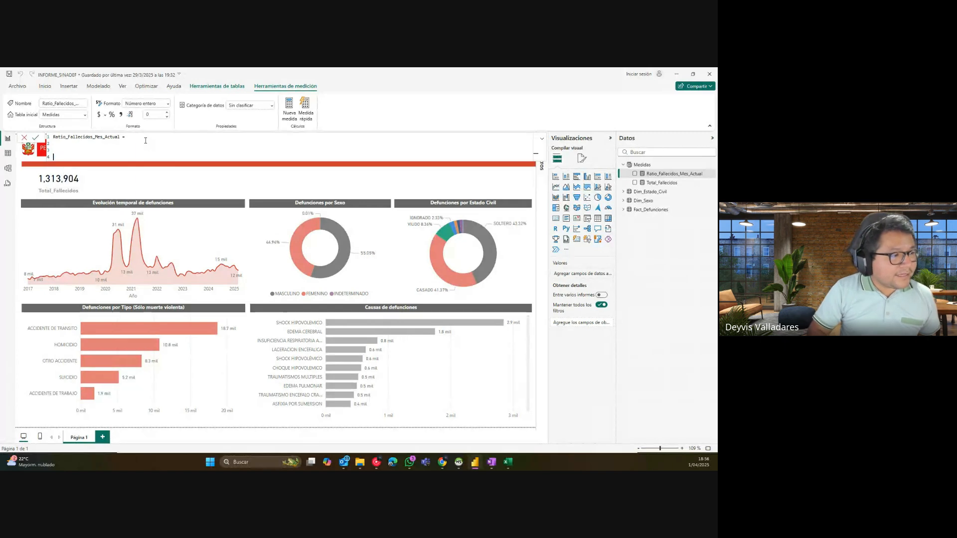
{"action": "key", "text": "BackSpace"}
{"action": "key", "text": "BackSpace"}
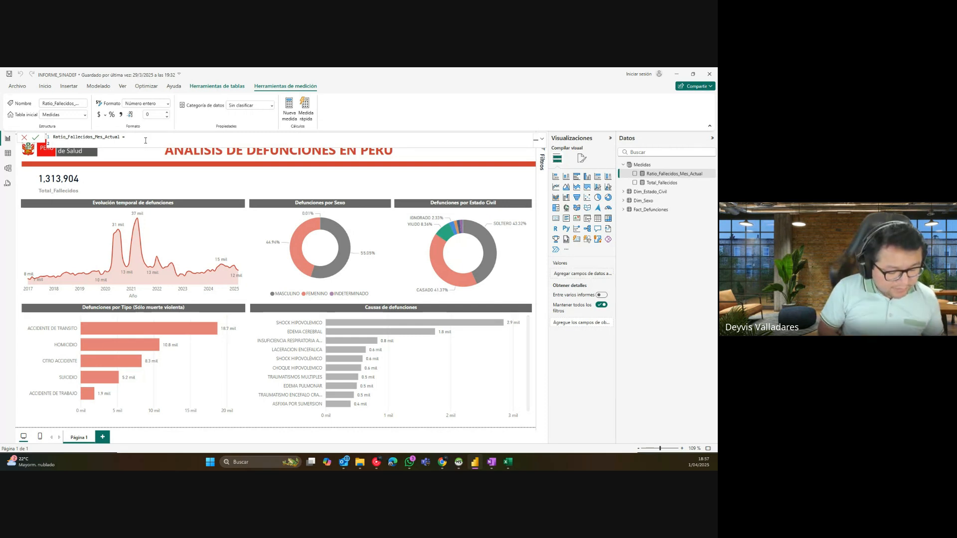
Step: Type VAR on line 2 and rename the measure to Ratio_Fallecidos_Mes_Año_Actual
{"action": "type", "text": "VAR"}
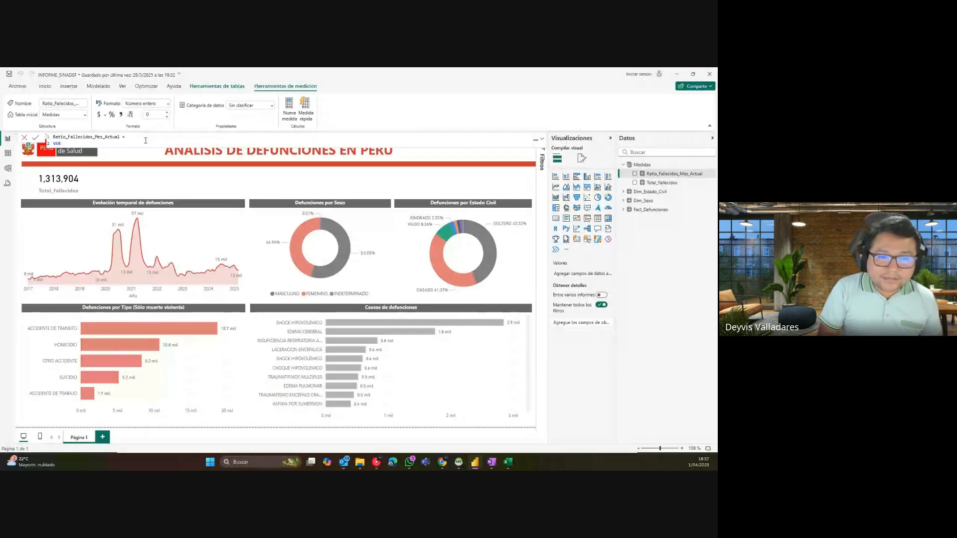
{"action": "double_click", "coordinate": [110, 137]}
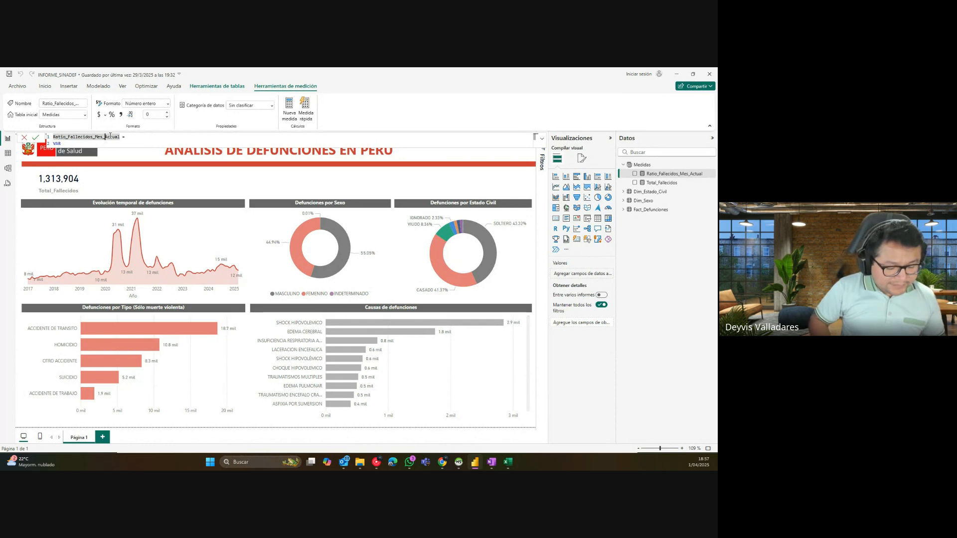
{"action": "left_click", "coordinate": [105, 137]}
{"action": "type", "text": "Año"}
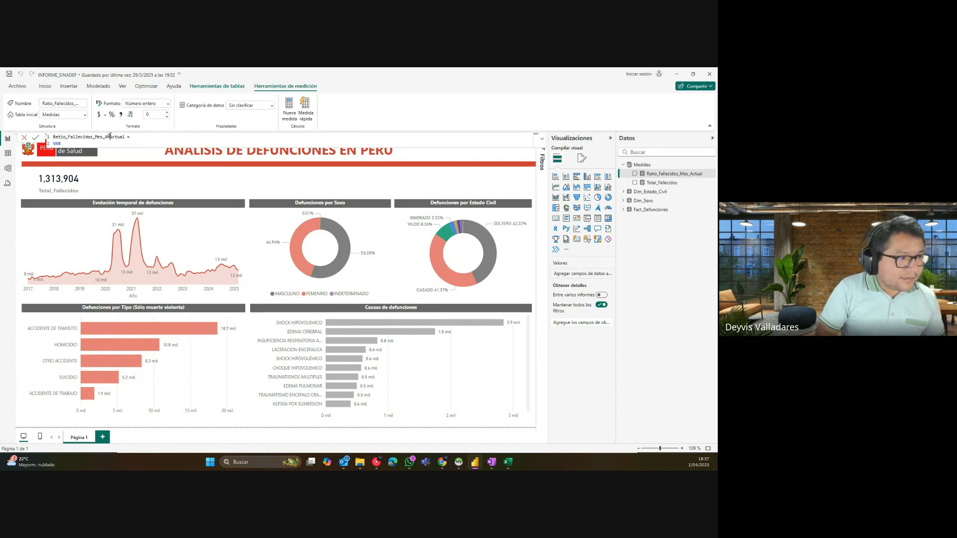
{"action": "type", "text": "_"}
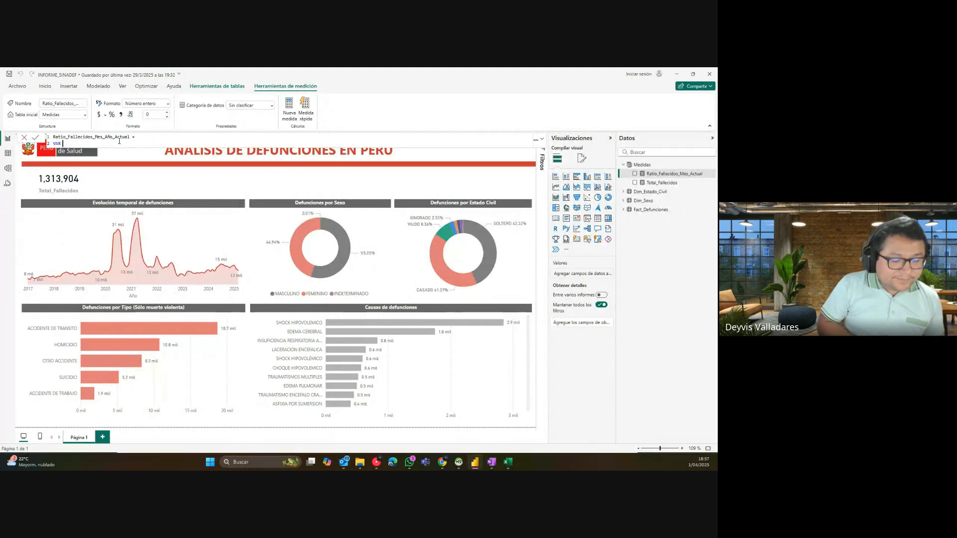
Step: Complete line 2 as VAR Fallecidos_Mes_Actual =
{"action": "type", "text": "Fa"}
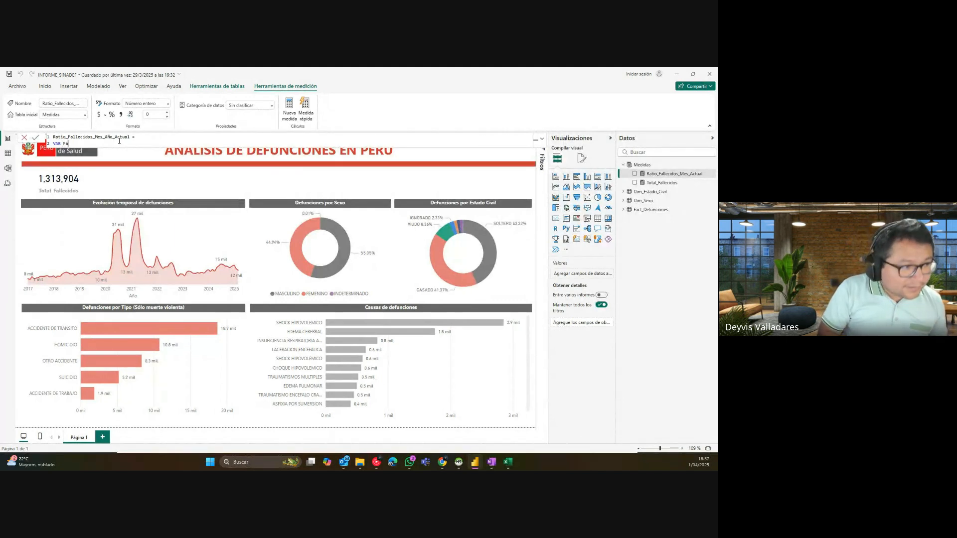
{"action": "type", "text": "llecido"}
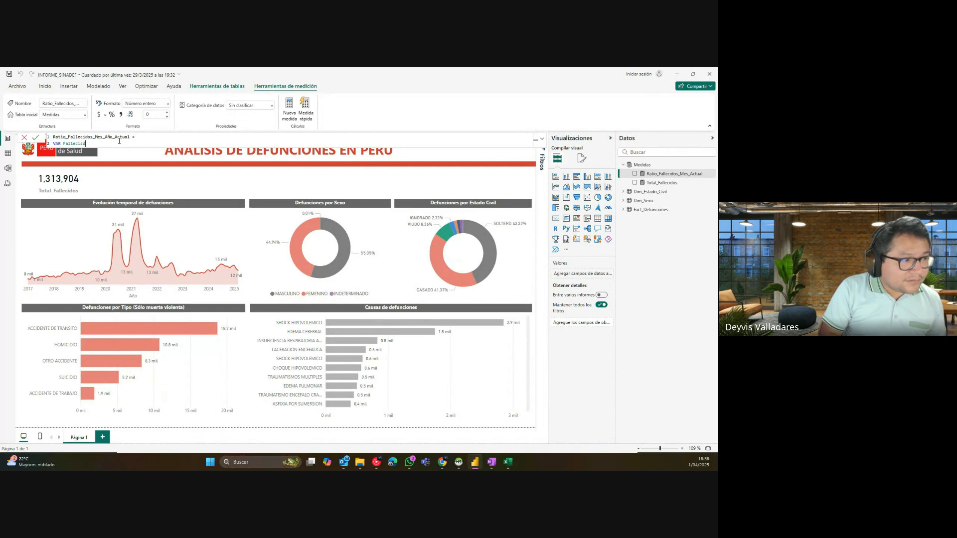
{"action": "type", "text": "s_Mes"}
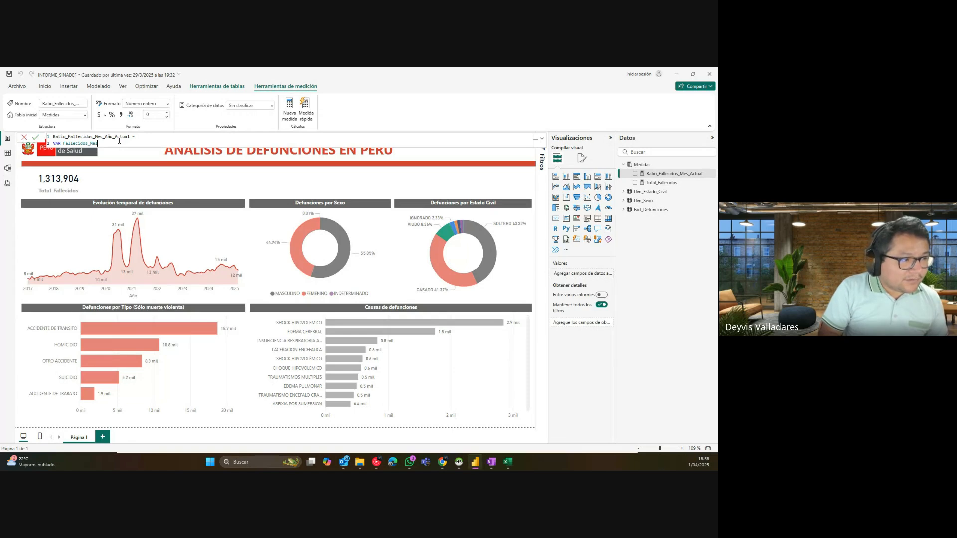
{"action": "type", "text": "_Actual ="}
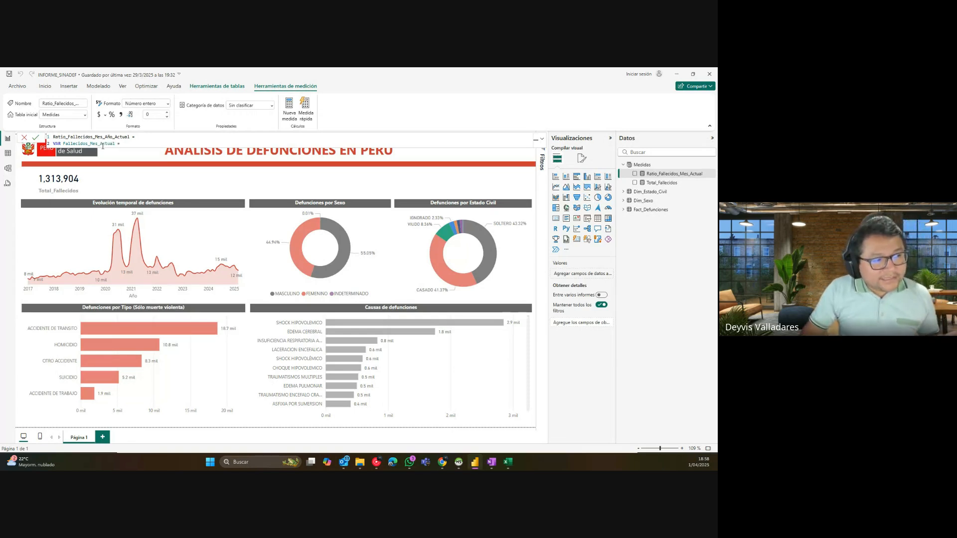
{"action": "double_click", "coordinate": [103, 144]}
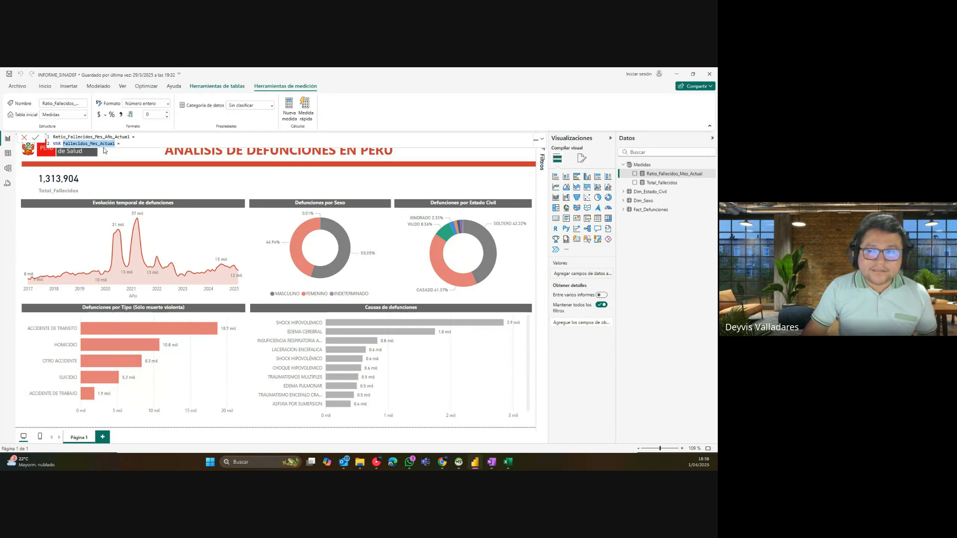
{"action": "left_click", "coordinate": [131, 143]}
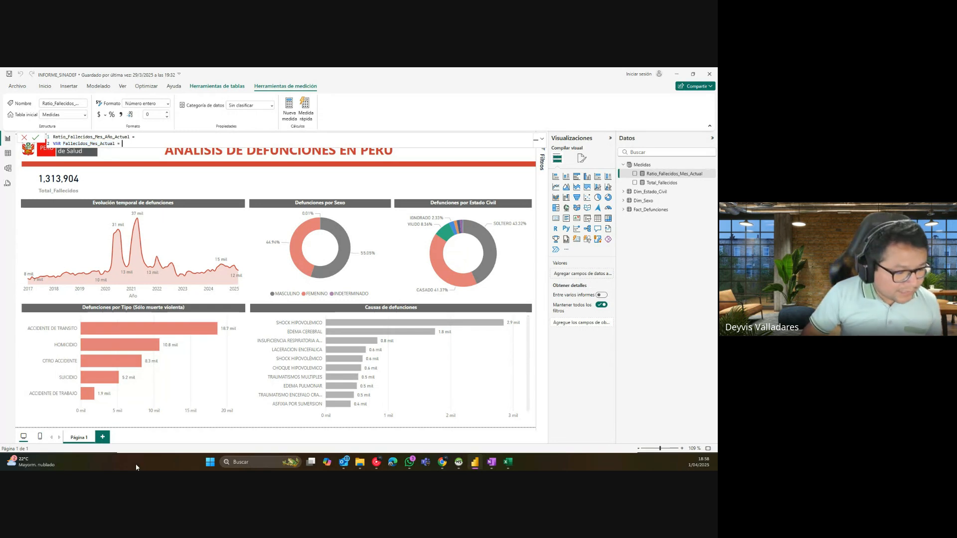
{"action": "left_click", "coordinate": [209, 462]}
Step: Launch the Windows Magnifier (Lupa) from search to enlarge the measure formula
{"action": "type", "text": "lupa"}
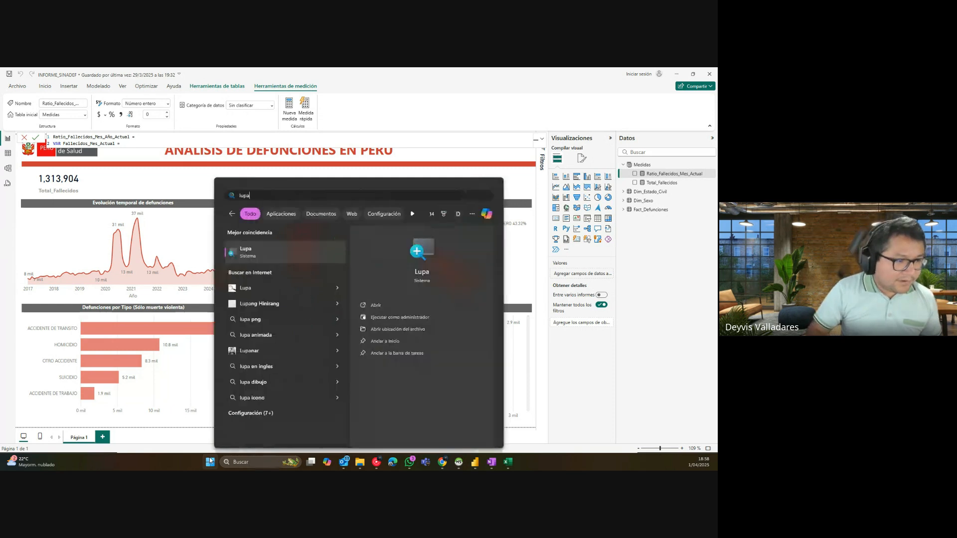
{"action": "left_click", "coordinate": [419, 275]}
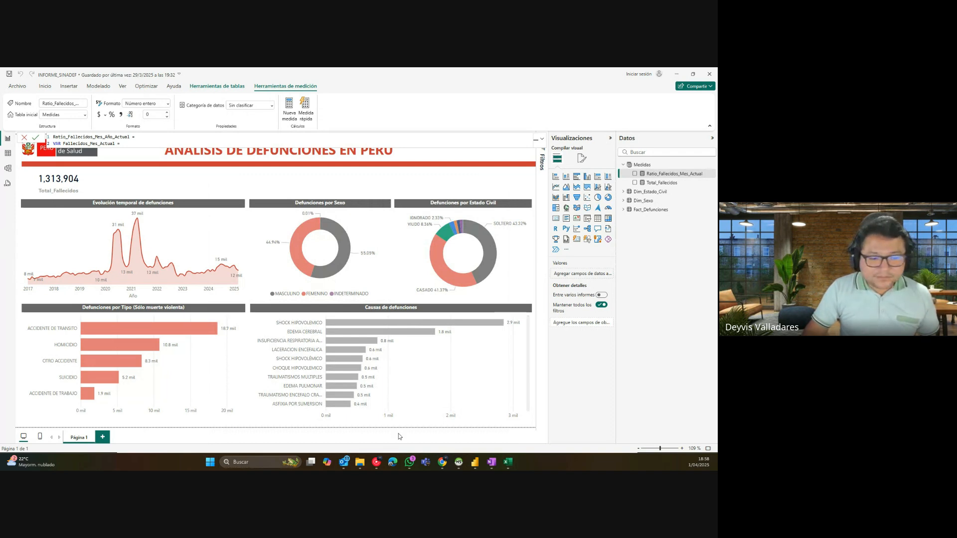
{"action": "left_click", "coordinate": [209, 462]}
{"action": "type", "text": "lu"}
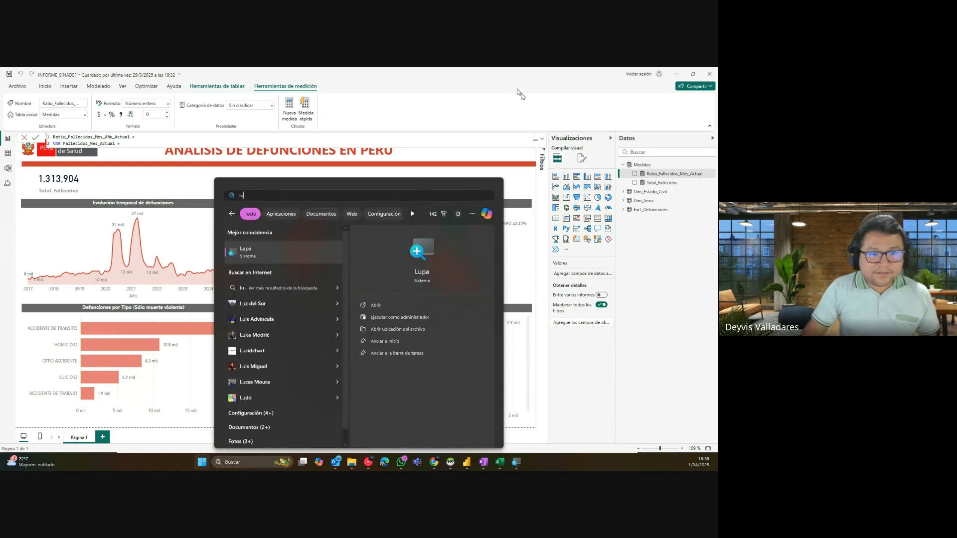
{"action": "key", "text": "Return"}
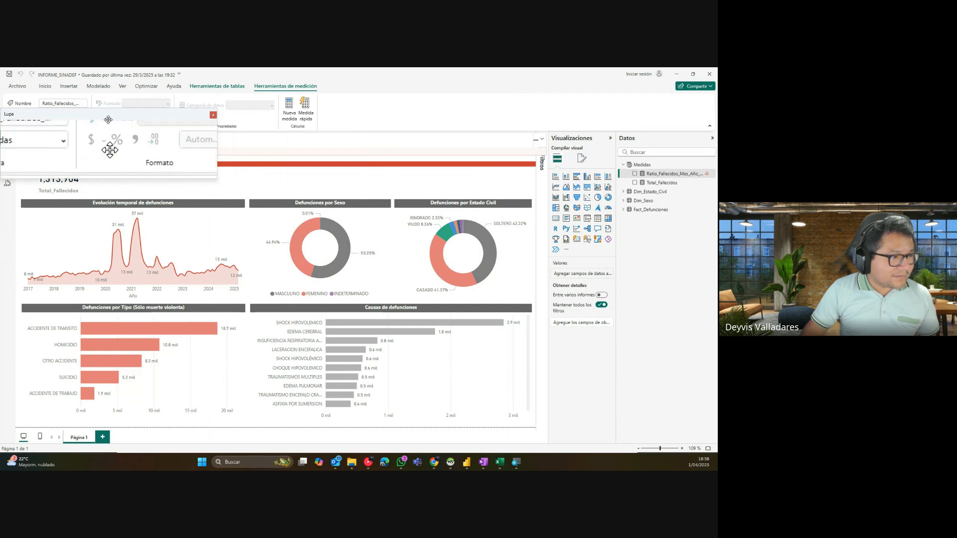
{"action": "left_click", "coordinate": [126, 144]}
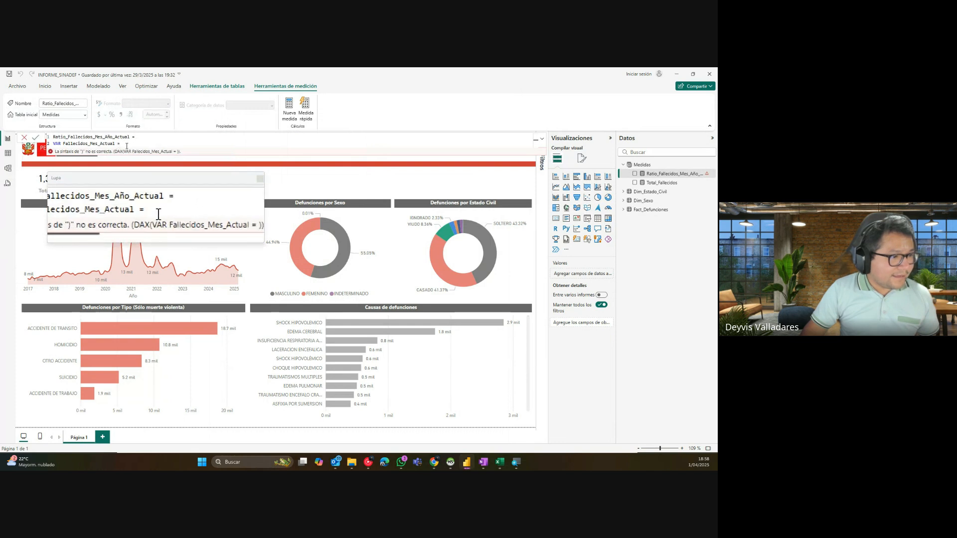
Step: Shift the Magnifier window lower and widen it to show the full formula and error
{"action": "left_click_drag", "start_coordinate": [120, 162], "coordinate": [122, 175]}
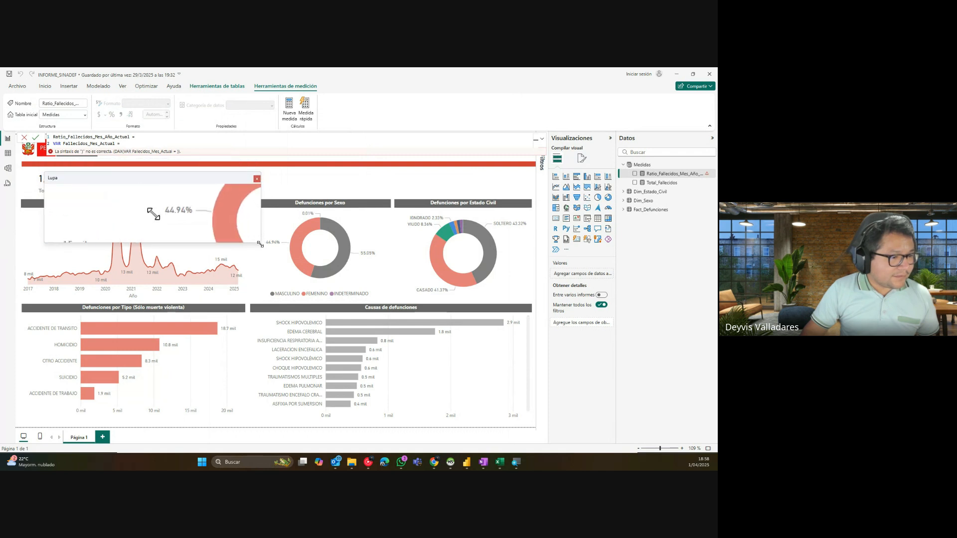
{"action": "left_click_drag", "start_coordinate": [262, 243], "coordinate": [526, 263]}
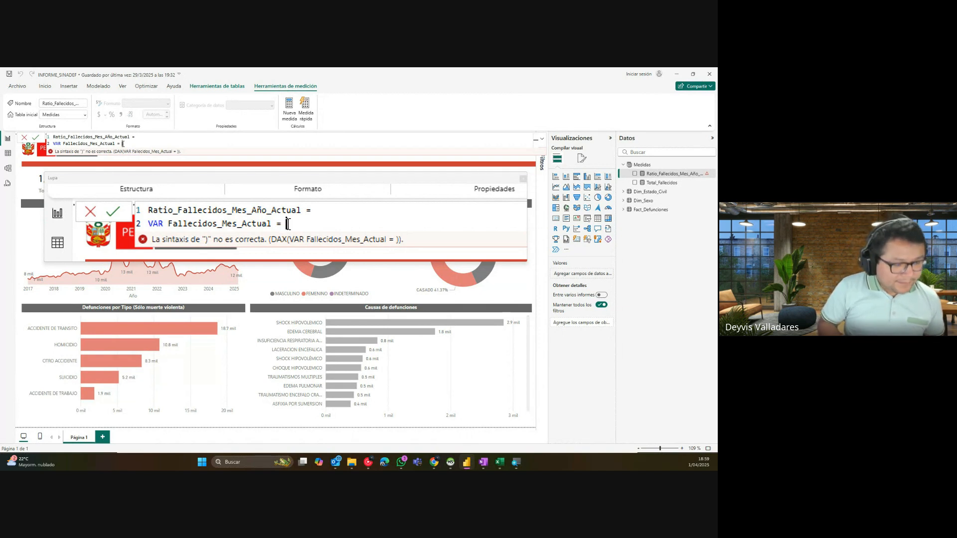
Step: Define Fallecidos_Mes_Actual as CALCULATE(COUNT(Fact_Defunciones[SEXO]), ANIO=2025, MES=3) and start line 3
{"action": "type", "text": "CALC"}
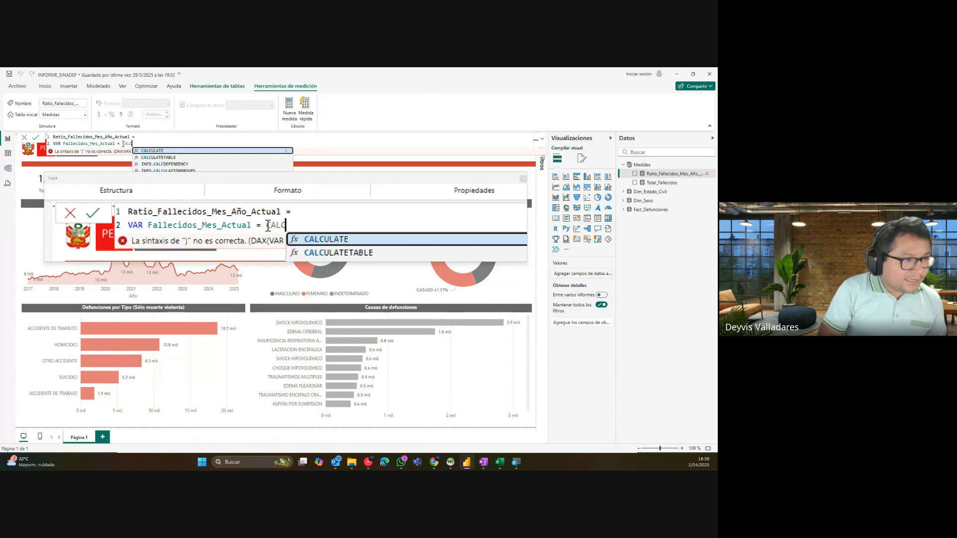
{"action": "type", "text": "ULATE("}
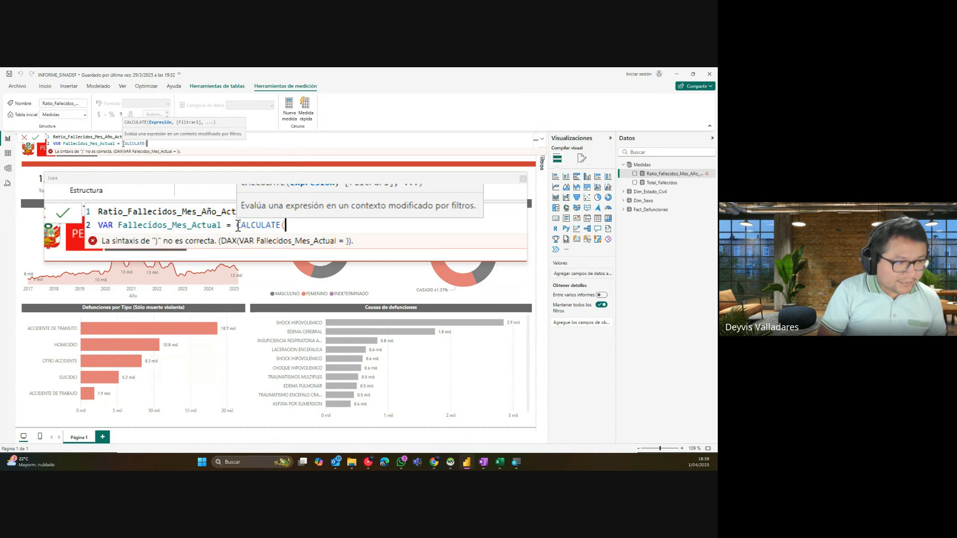
{"action": "type", "text": "COUNT"}
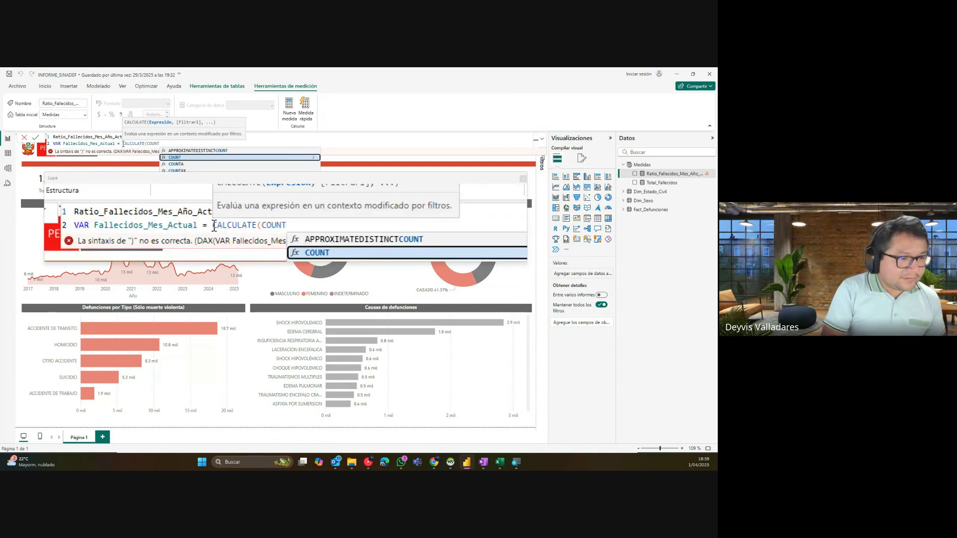
{"action": "type", "text": "(SEXO"}
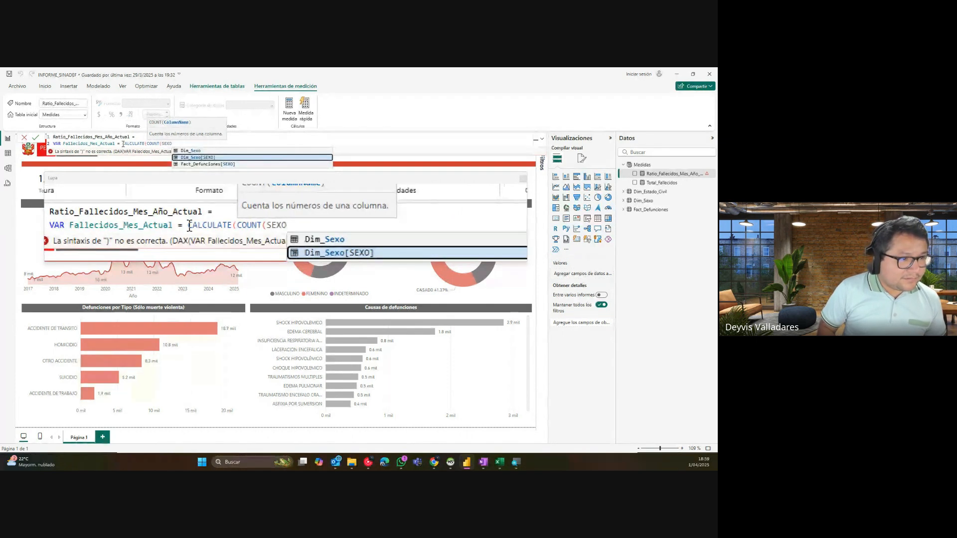
{"action": "key", "text": "Down"}
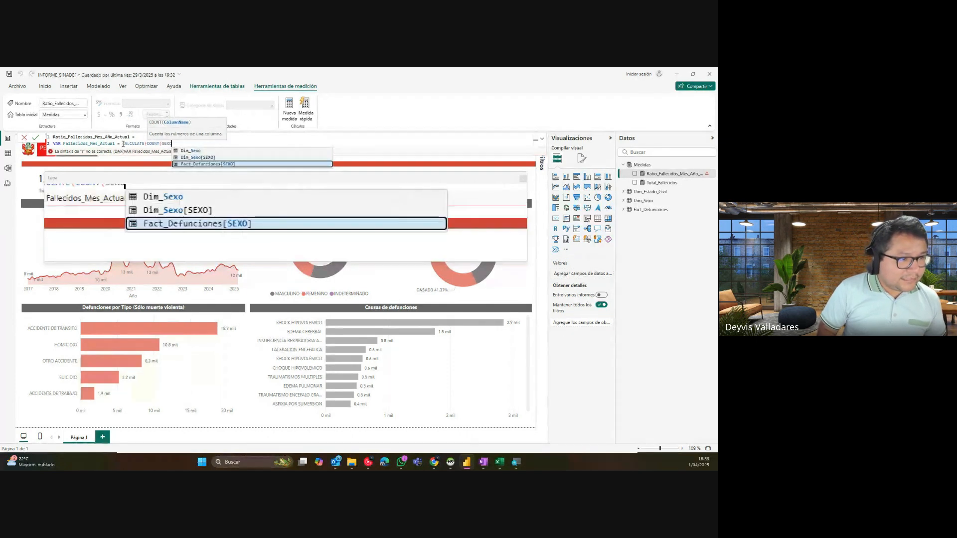
{"action": "key", "text": "Tab"}
{"action": "type", "text": ")"}
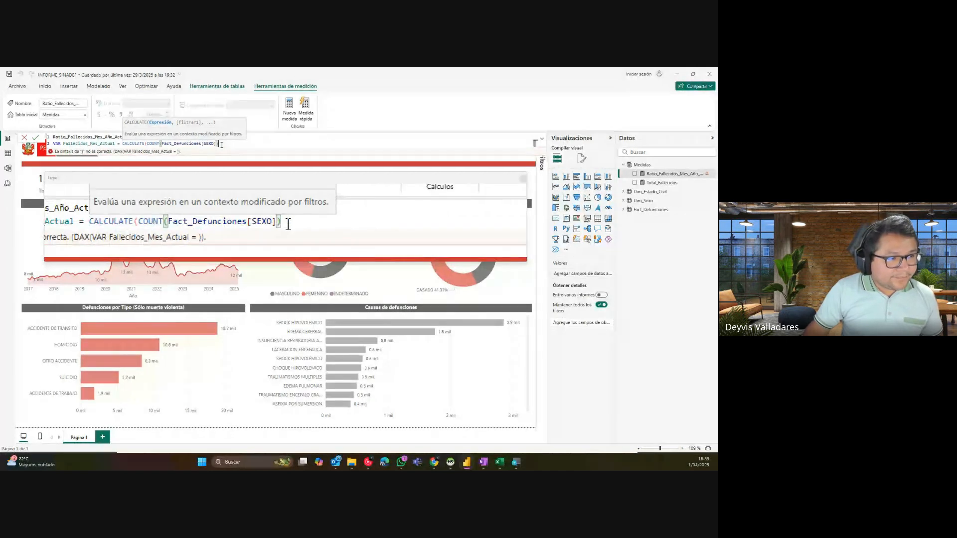
{"action": "type", "text": ",An"}
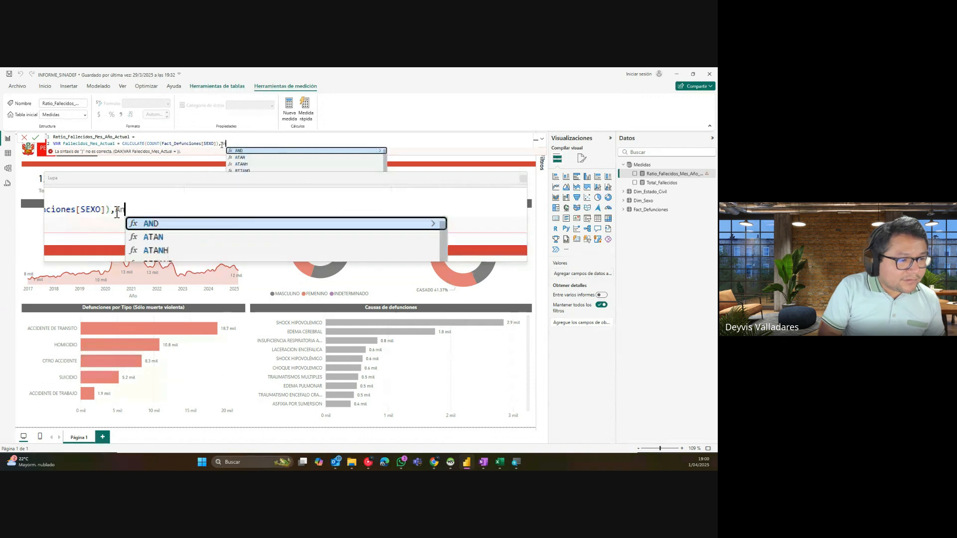
{"action": "type", "text": "i"}
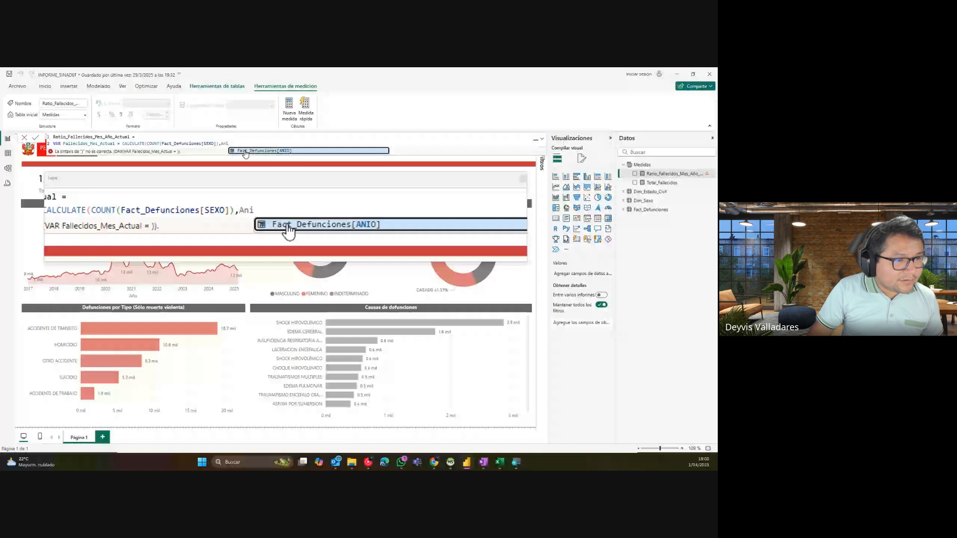
{"action": "key", "text": "Tab"}
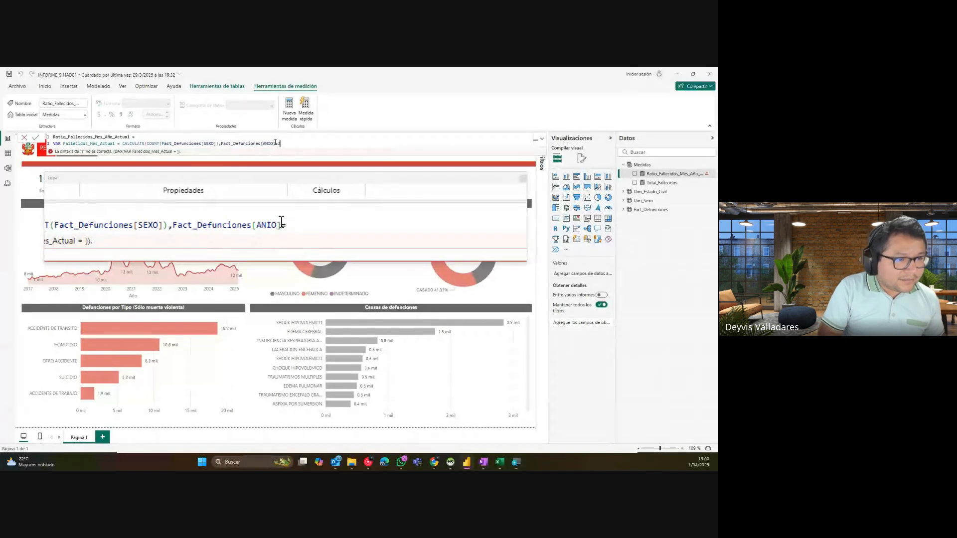
{"action": "type", "text": "=2025,"}
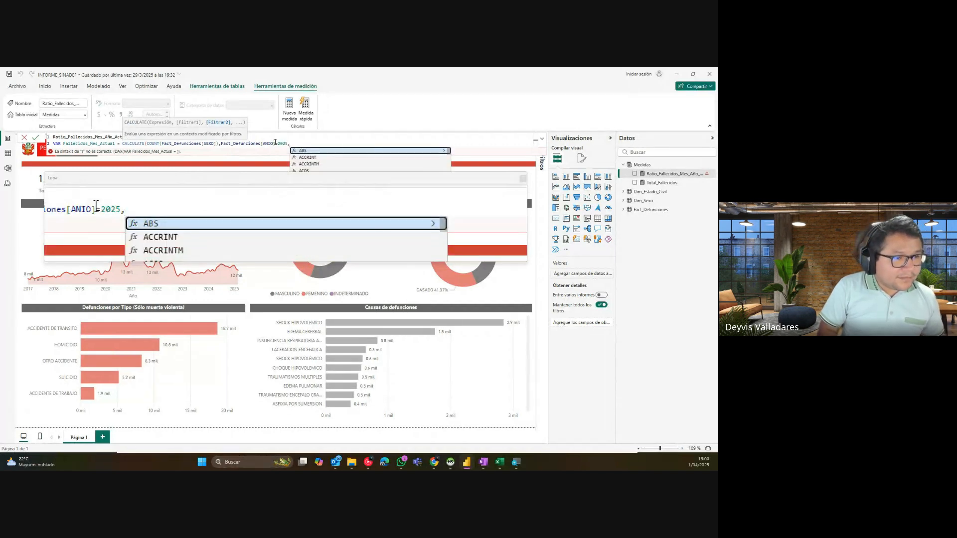
{"action": "type", "text": "mes"}
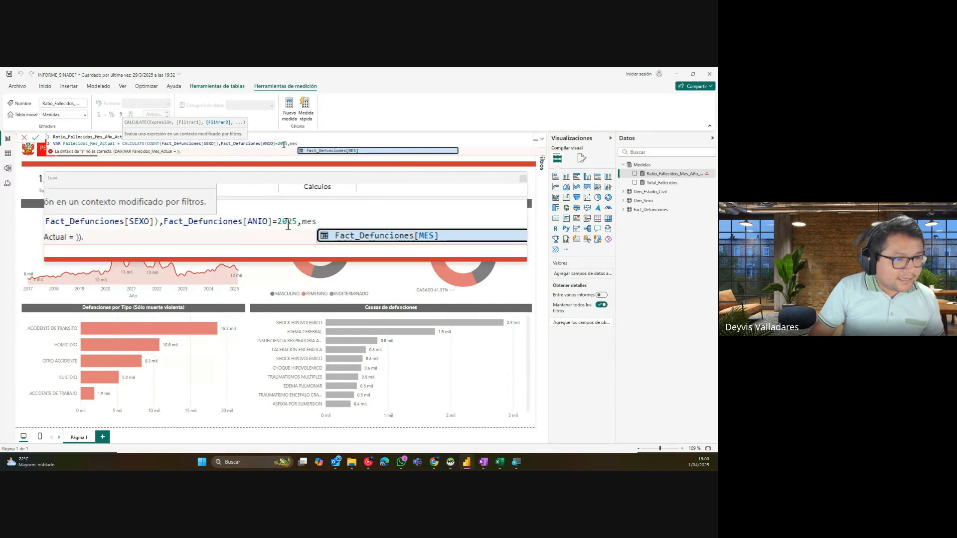
{"action": "left_click", "coordinate": [305, 150]}
{"action": "type", "text": "=3"}
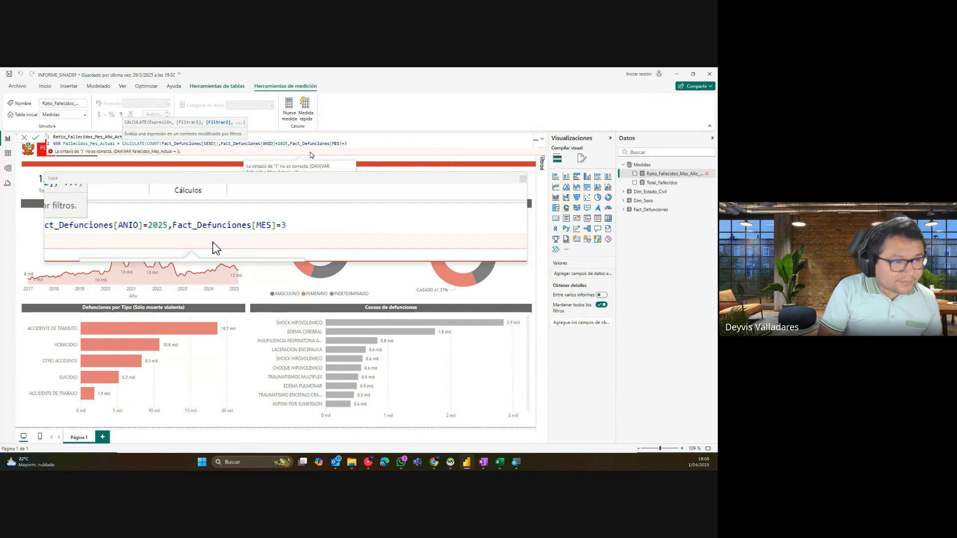
{"action": "type", "text": ")"}
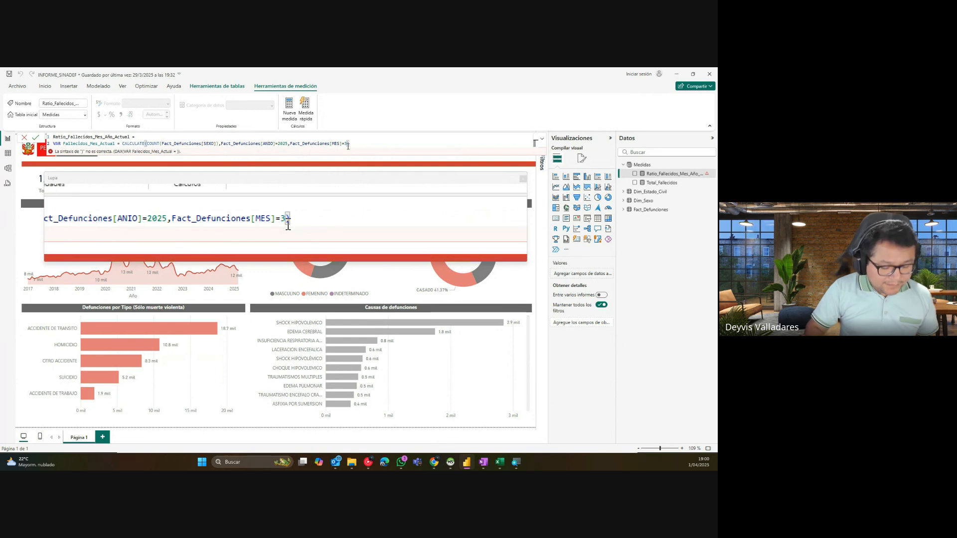
{"action": "key", "text": "shift+Return"}
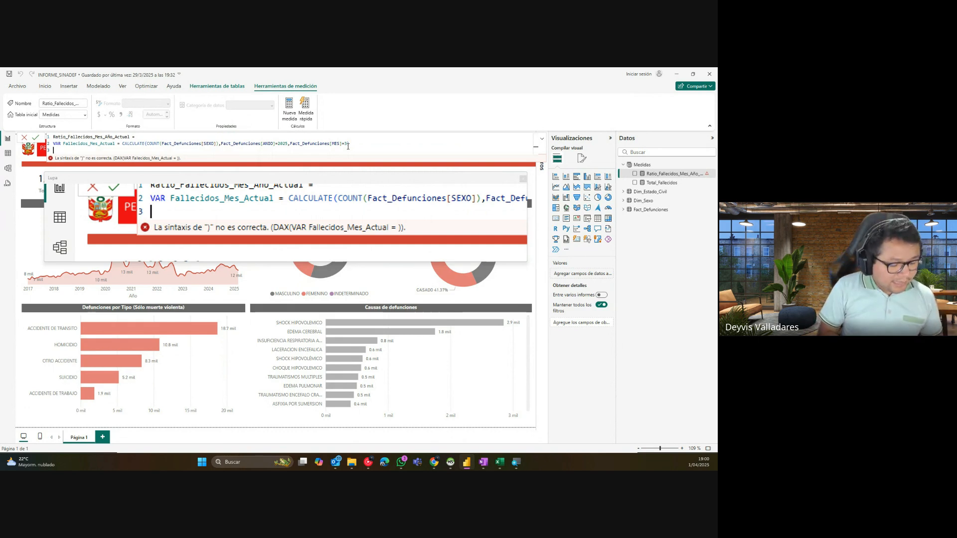
Step: Add VAR Fallecidos_Anio_Actual = CALCULATE(COUNT(Fact_Defunciones[SEXO]),Fact_Defunciones[ANIO]=2025) and start line 4
{"action": "type", "text": "VAR "}
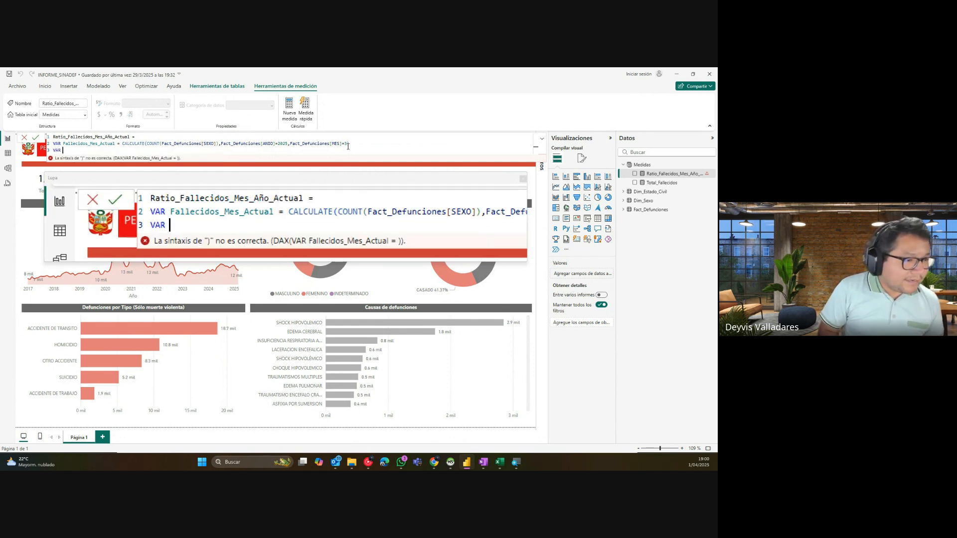
{"action": "type", "text": "Fallec"}
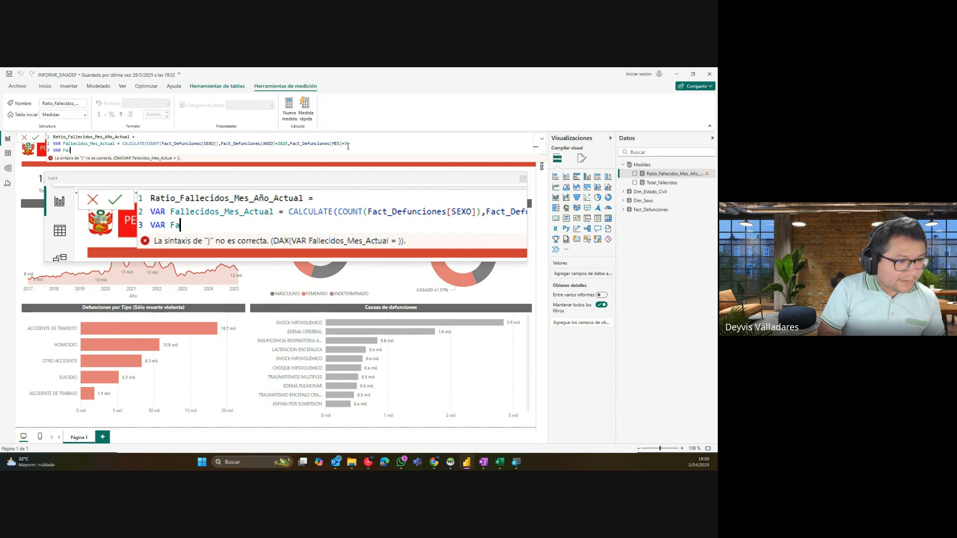
{"action": "type", "text": "idos_An"}
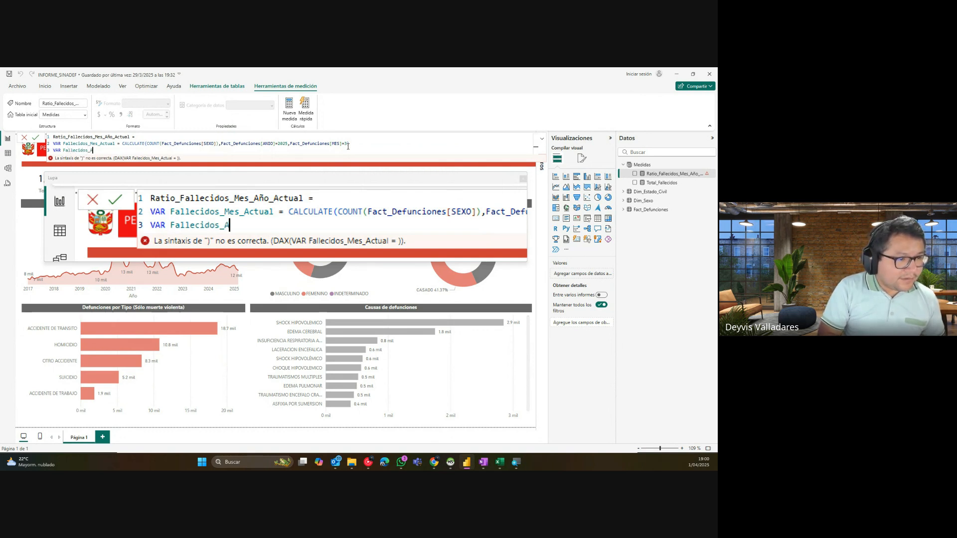
{"action": "key", "text": "BackSpace"}
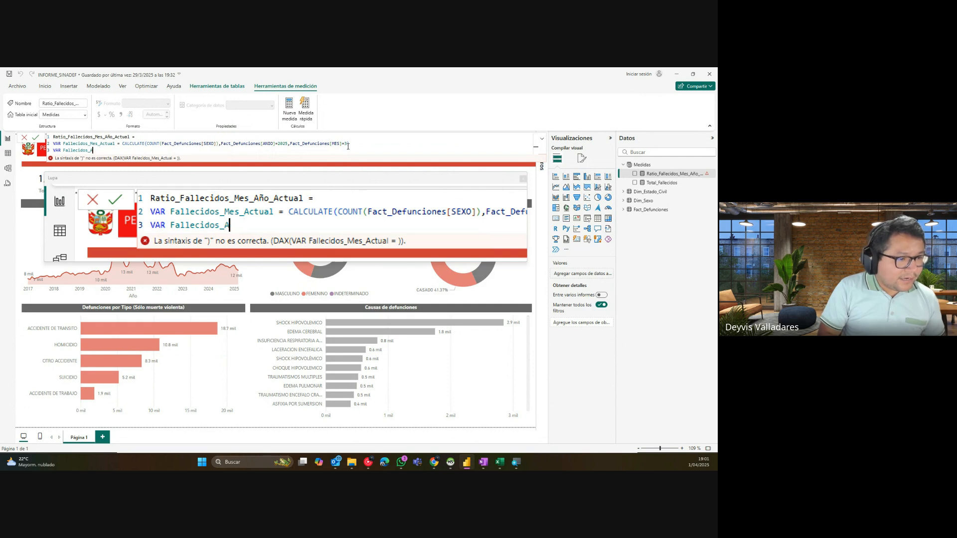
{"action": "type", "text": "nio_Actu"}
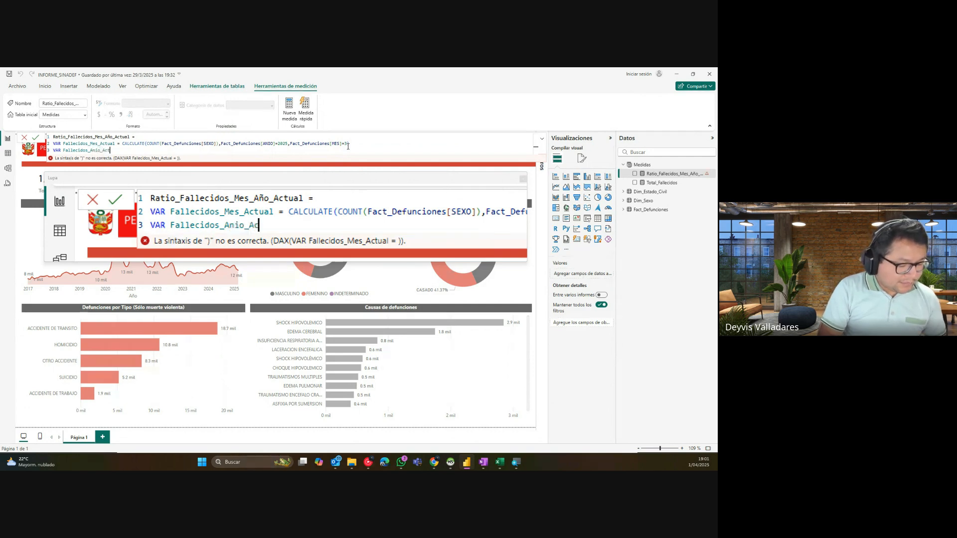
{"action": "type", "text": "al = "}
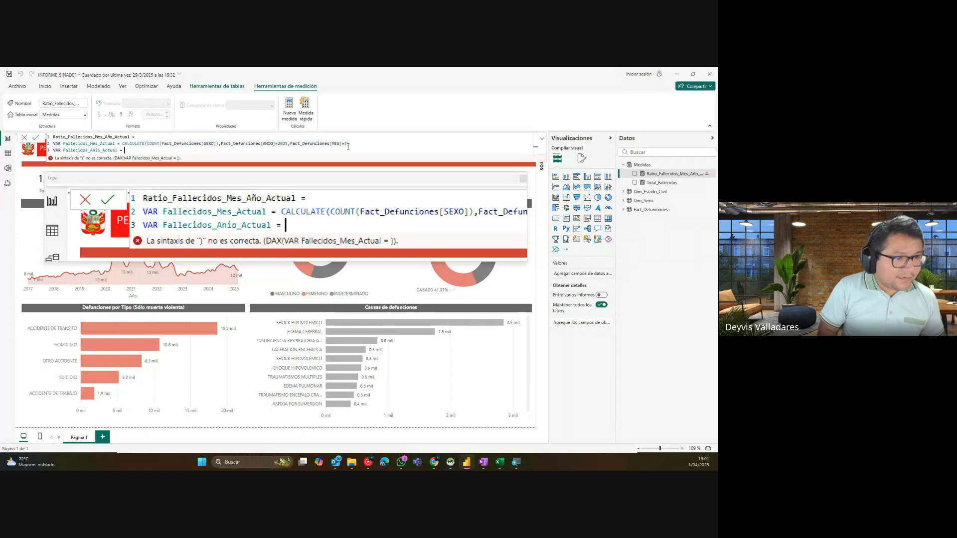
{"action": "type", "text": "CA"}
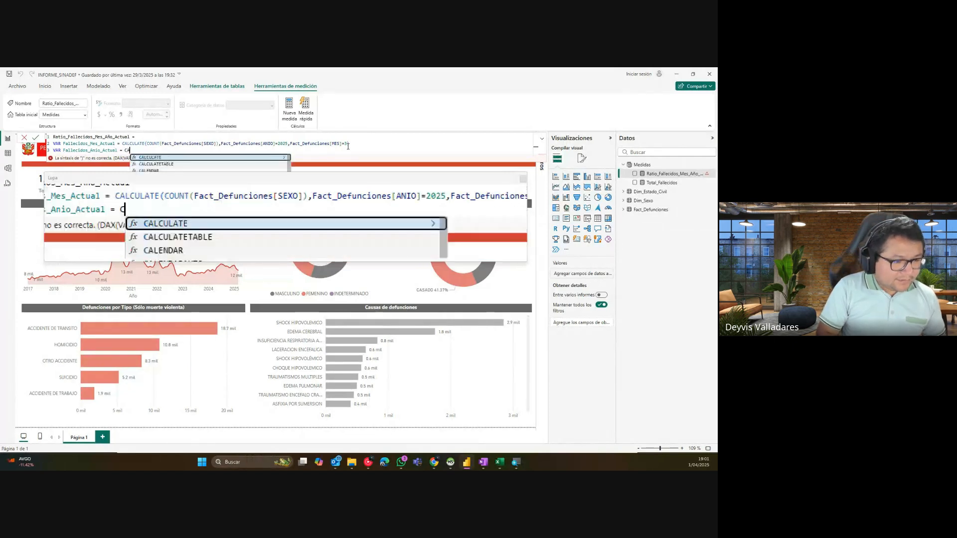
{"action": "type", "text": "LCULATE("}
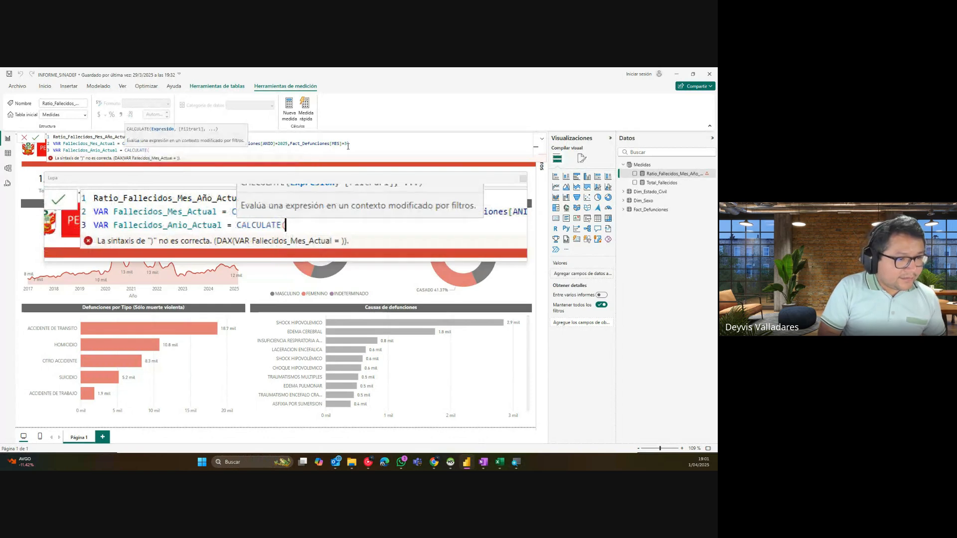
{"action": "type", "text": "CO"}
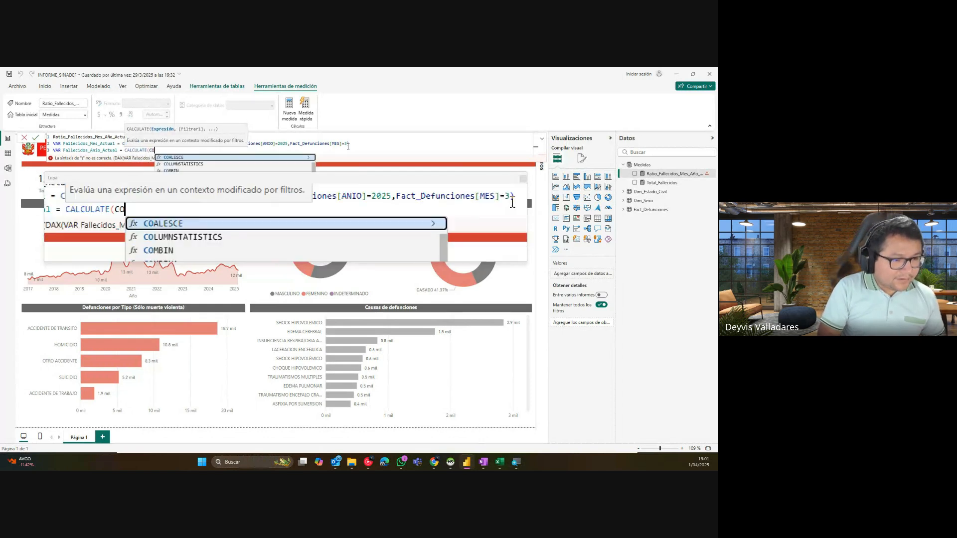
{"action": "type", "text": "UNT("}
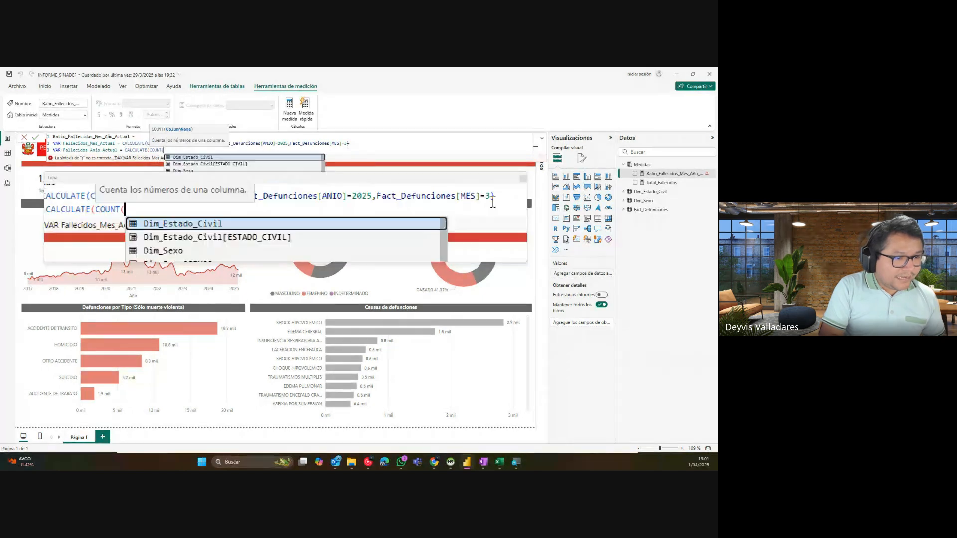
{"action": "type", "text": "SEXO"}
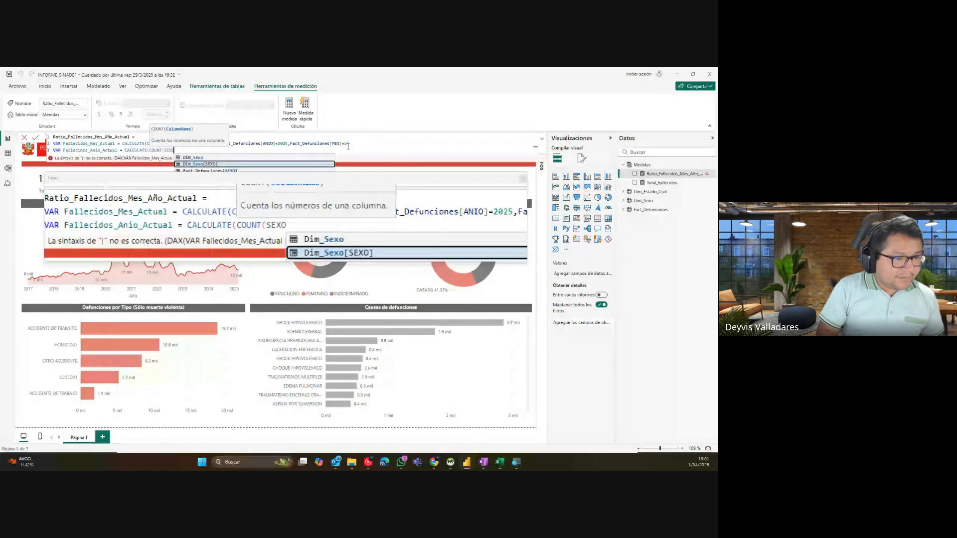
{"action": "key", "text": "Down"}
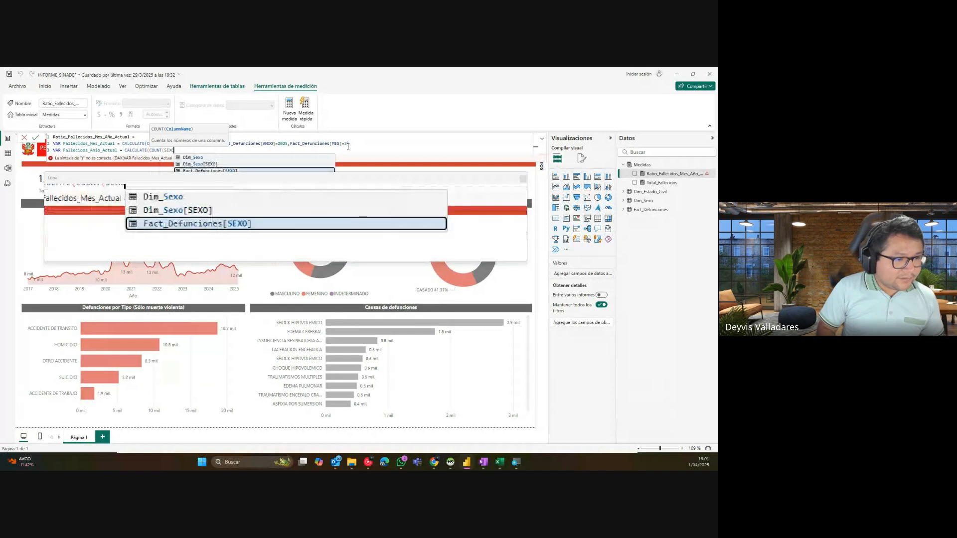
{"action": "key", "text": "Tab"}
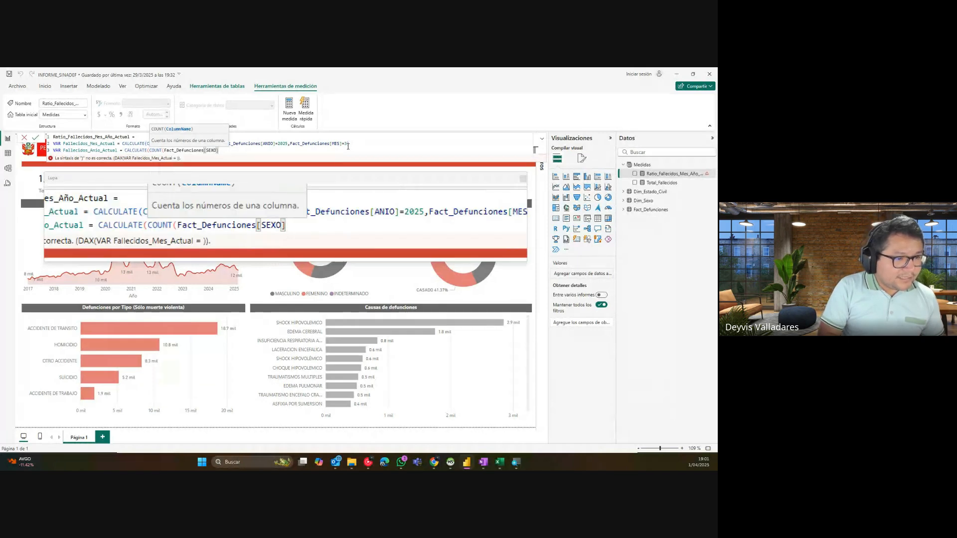
{"action": "type", "text": ")"}
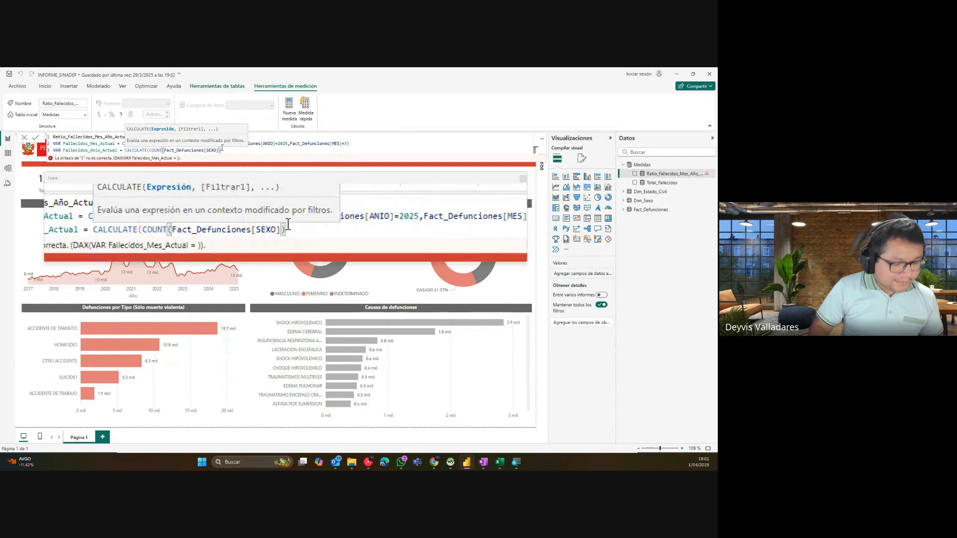
{"action": "type", "text": ",ANIO"}
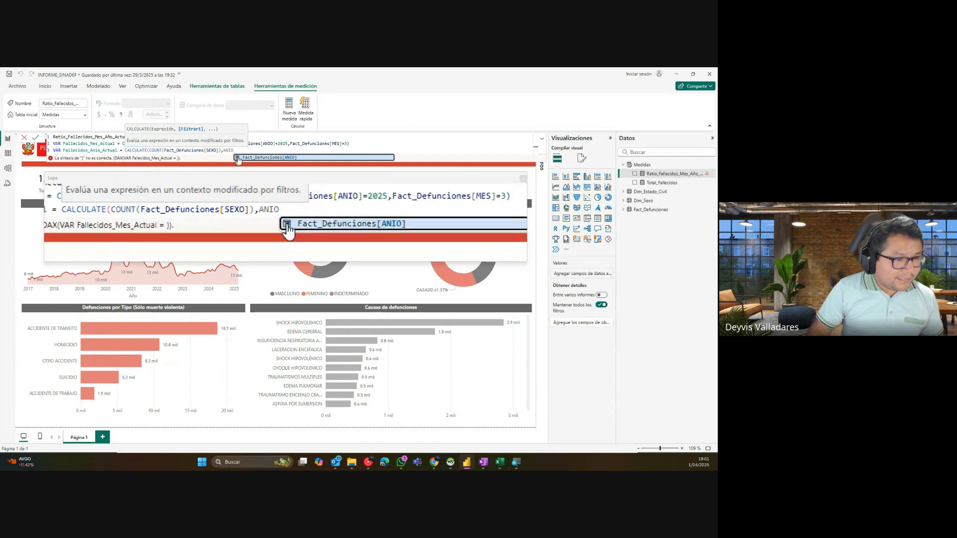
{"action": "left_click", "coordinate": [240, 158]}
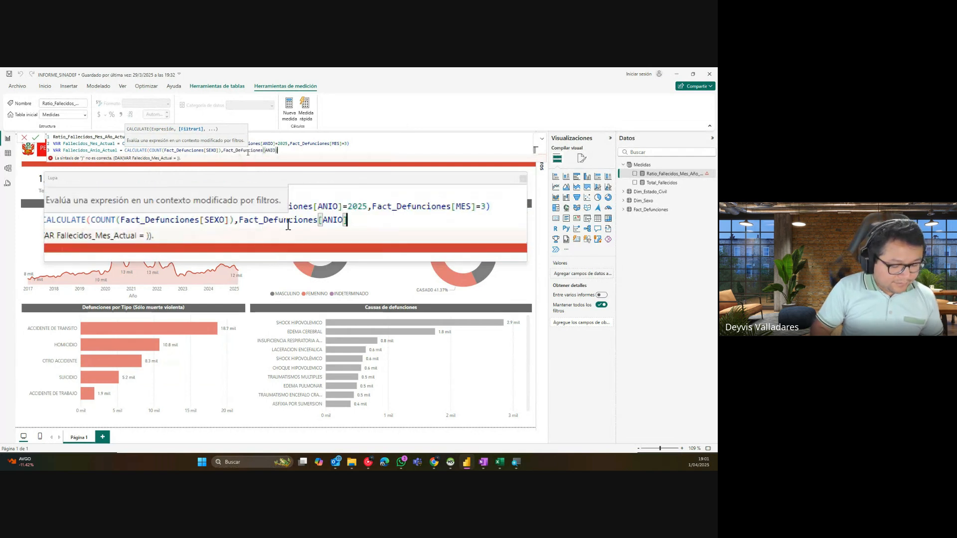
{"action": "type", "text": "=2025)"}
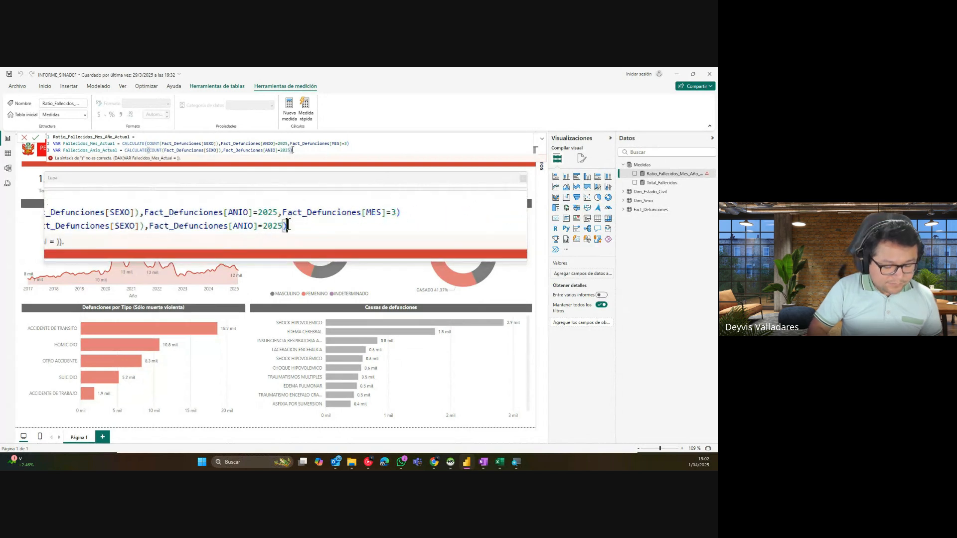
{"action": "key", "text": "shift+Return"}
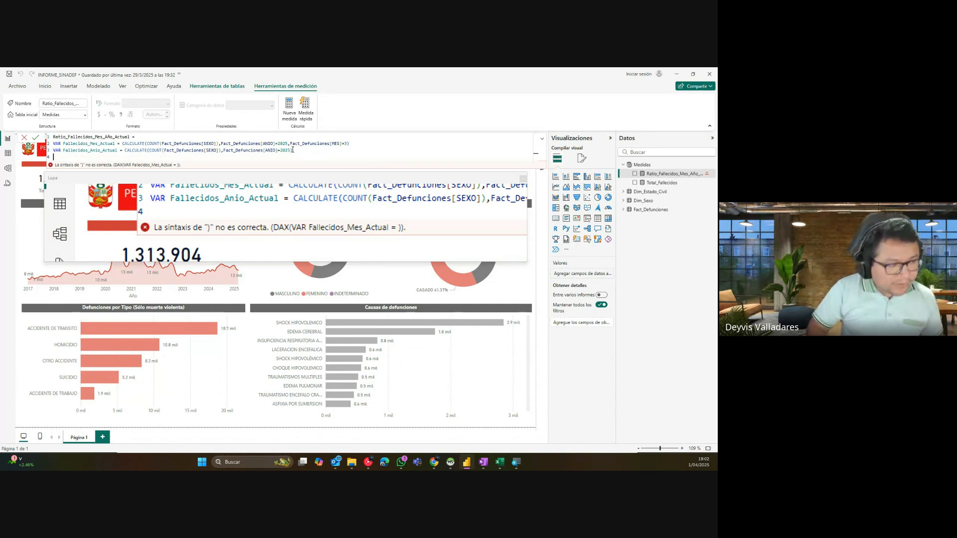
Step: Add the line VAR Ratio = DIVIDE(Fallecidos_Mes_Actual,Fallecidos_Anio_Actual) to the measure
{"action": "type", "text": "VAR "}
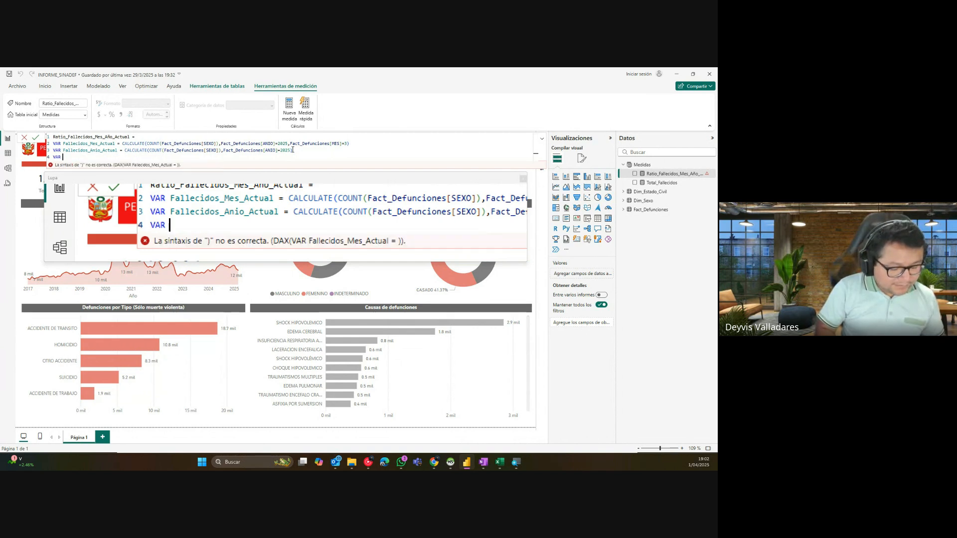
{"action": "type", "text": "Ratio ="}
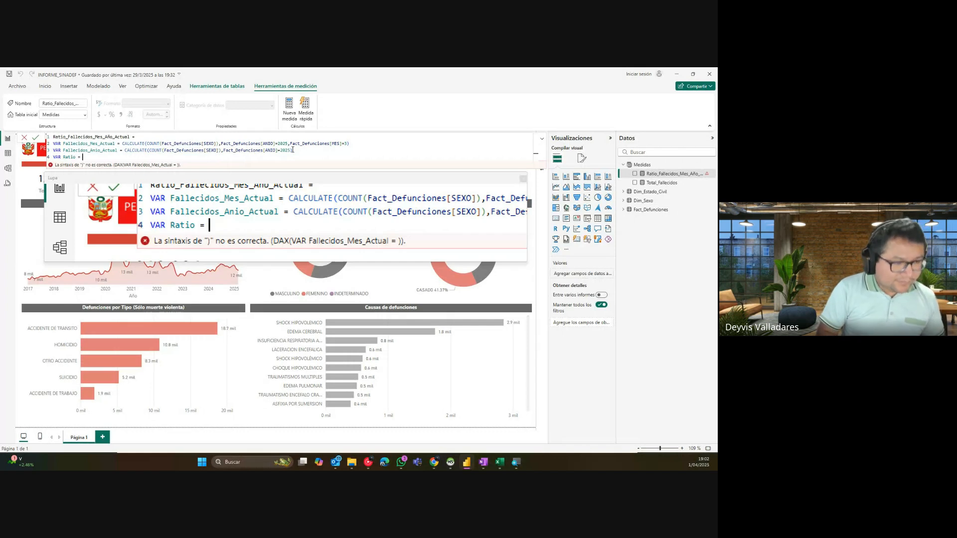
{"action": "type", "text": " fa"}
{"action": "key", "text": "BackSpace"}
{"action": "key", "text": "BackSpace"}
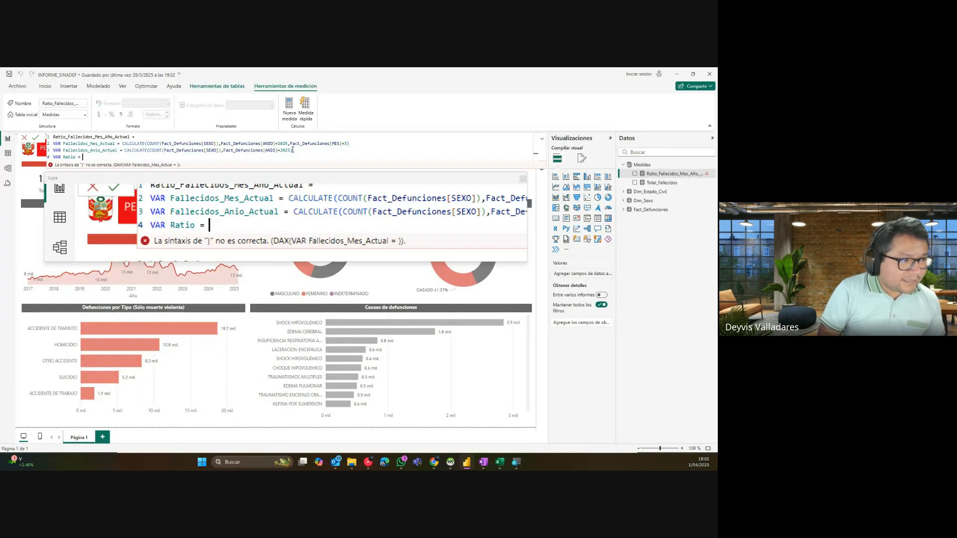
{"action": "type", "text": "DIVI"}
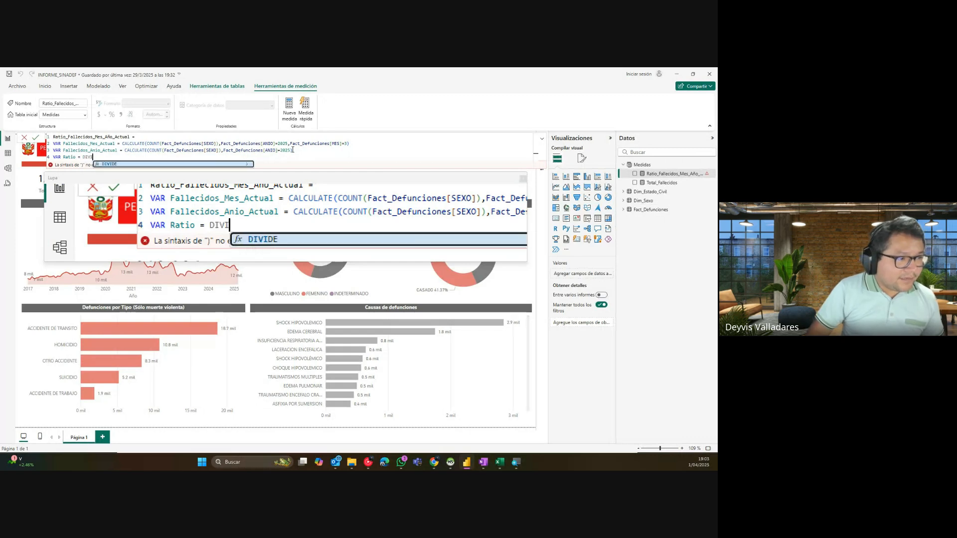
{"action": "left_click", "coordinate": [229, 164]}
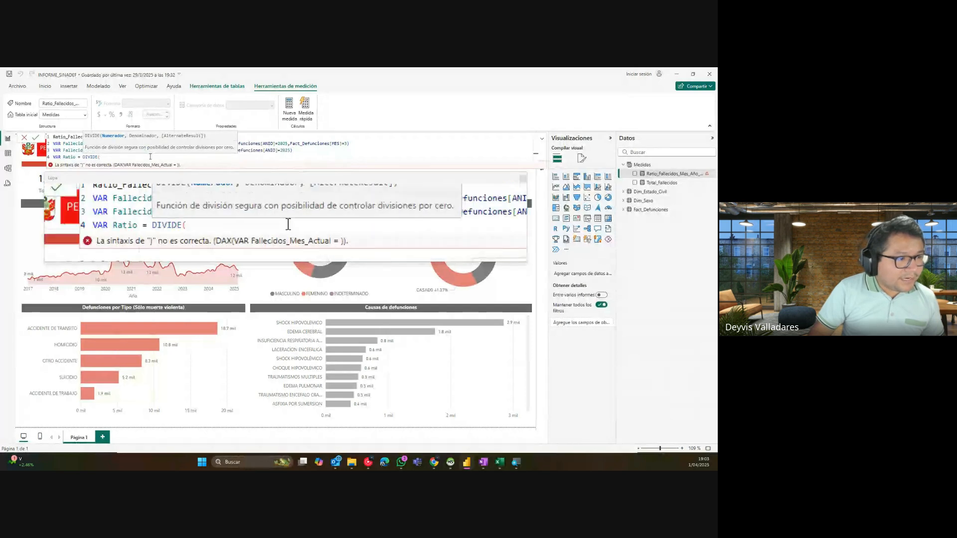
{"action": "type", "text": "Fal"}
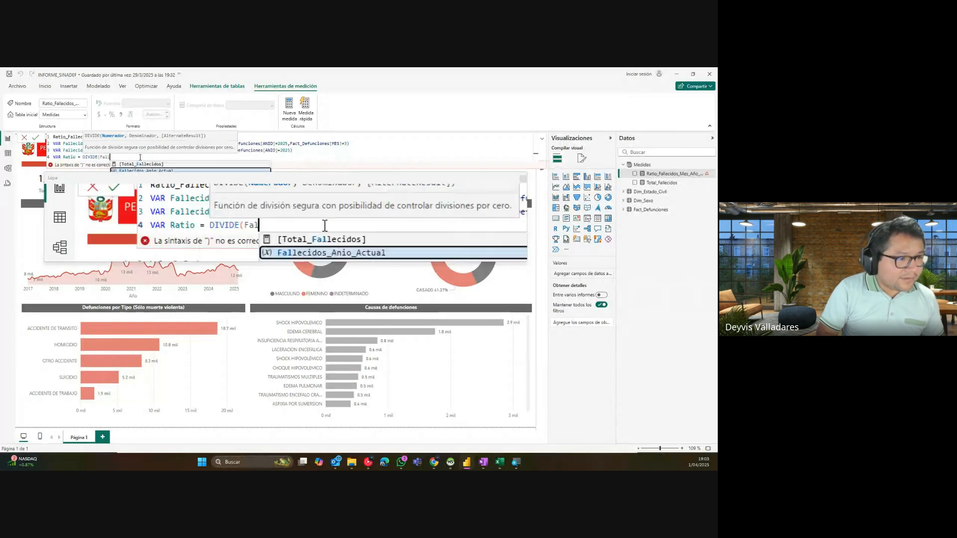
{"action": "type", "text": "lecidos_Mes"}
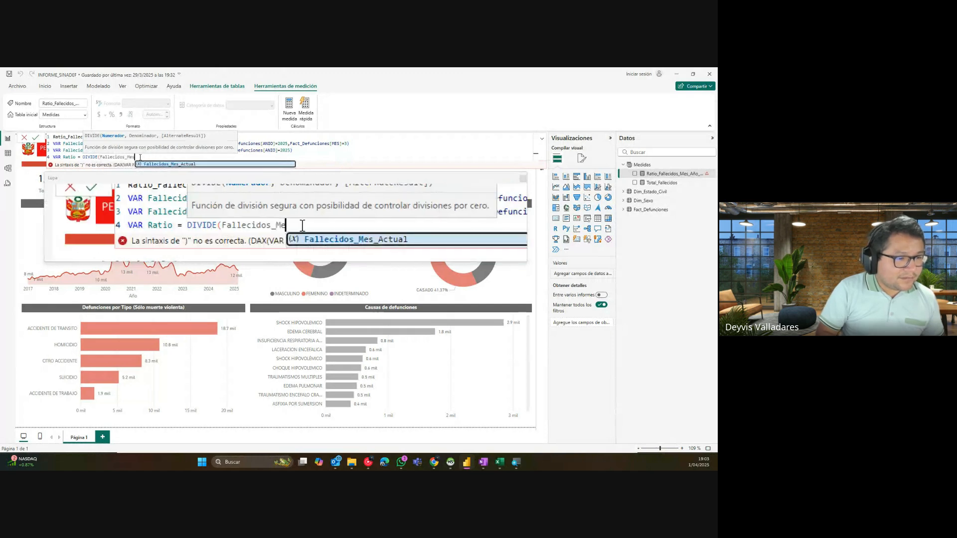
{"action": "key", "text": "Tab"}
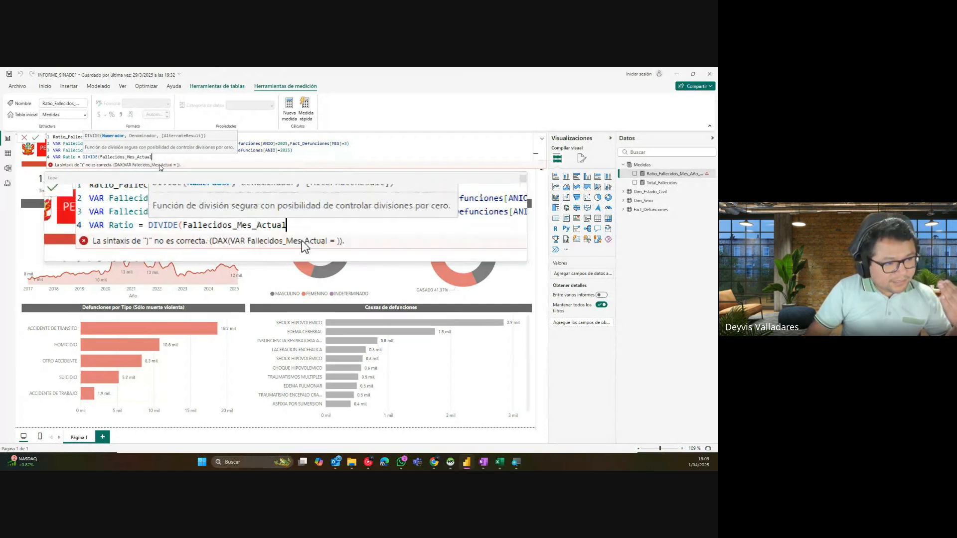
{"action": "type", "text": ","}
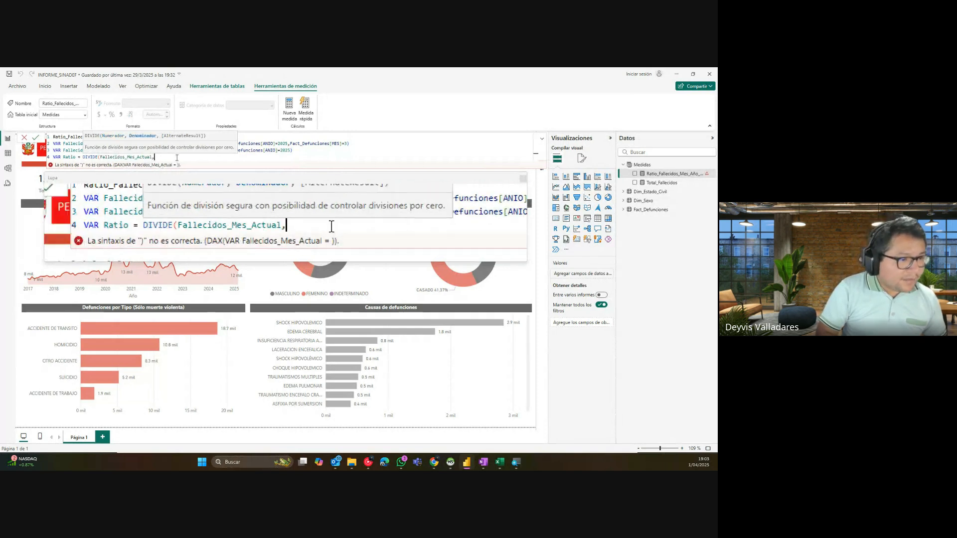
{"action": "type", "text": "Fallecod"}
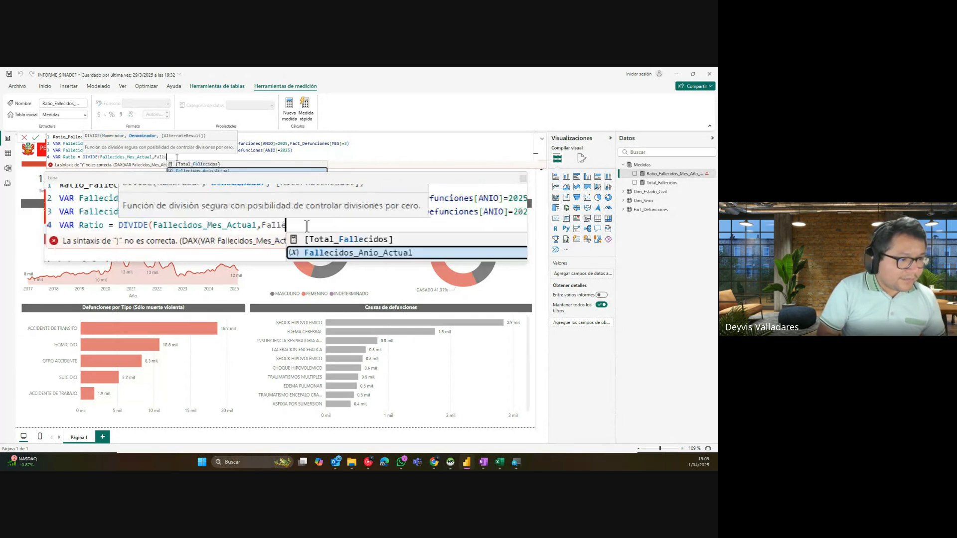
{"action": "key", "text": "BackSpace"}
{"action": "key", "text": "BackSpace"}
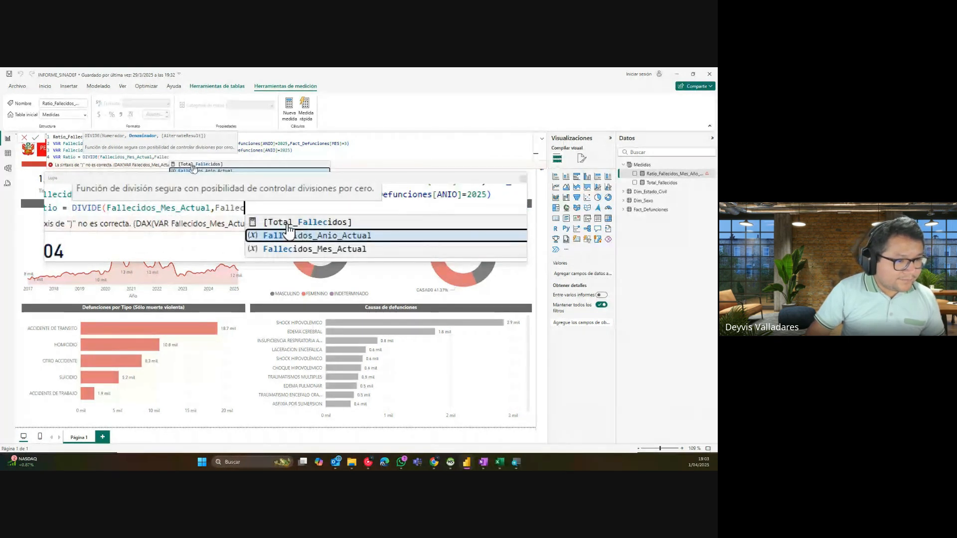
{"action": "left_click", "coordinate": [193, 169]}
{"action": "type", "text": ")"}
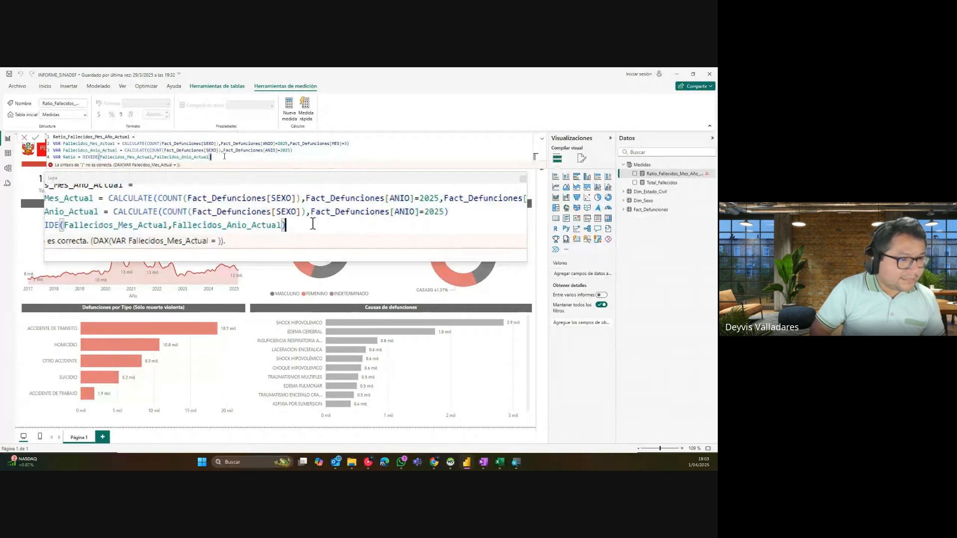
{"action": "key", "text": "shift+Return"}
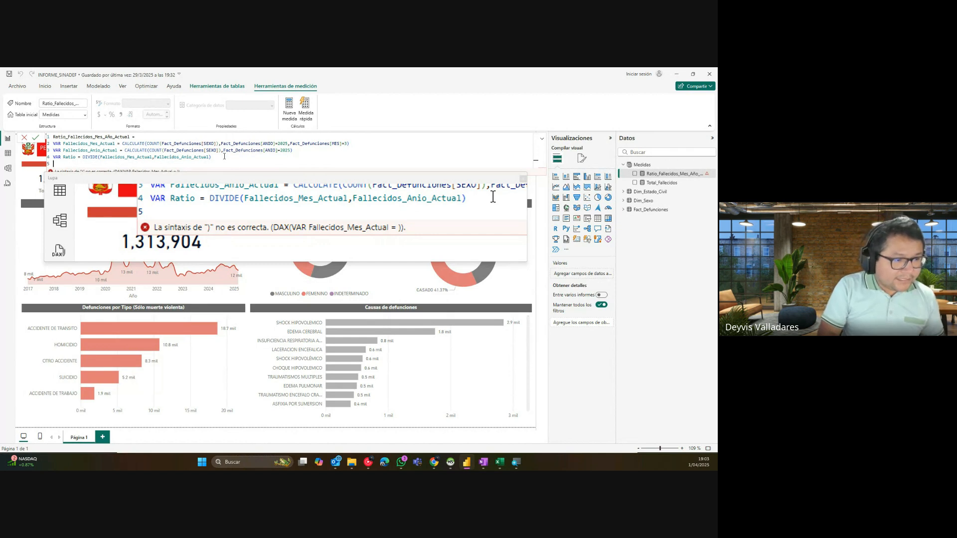
Step: End the formula with RETURN Ratio and commit the measure
{"action": "type", "text": "RETURN"}
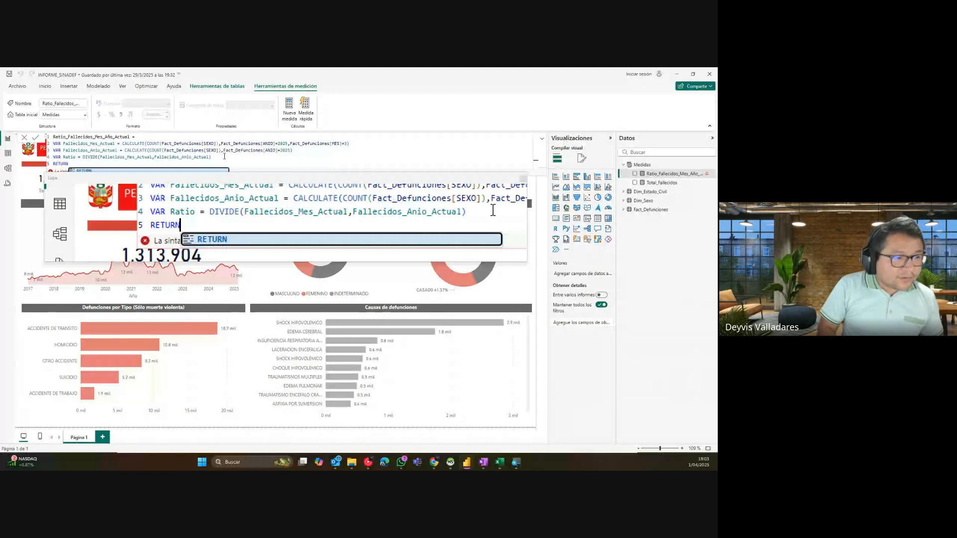
{"action": "key", "text": "Tab"}
{"action": "key", "text": "shift+Return"}
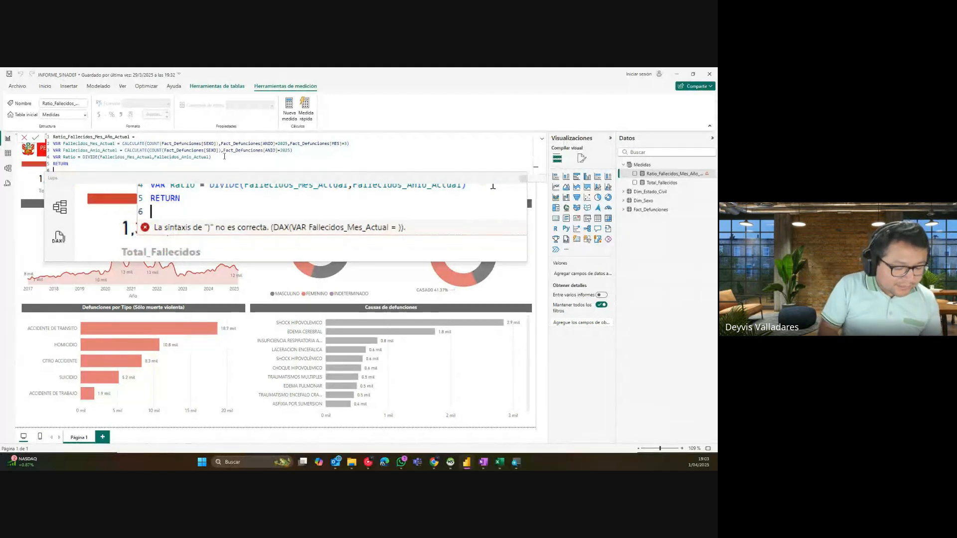
{"action": "type", "text": "Ratio"}
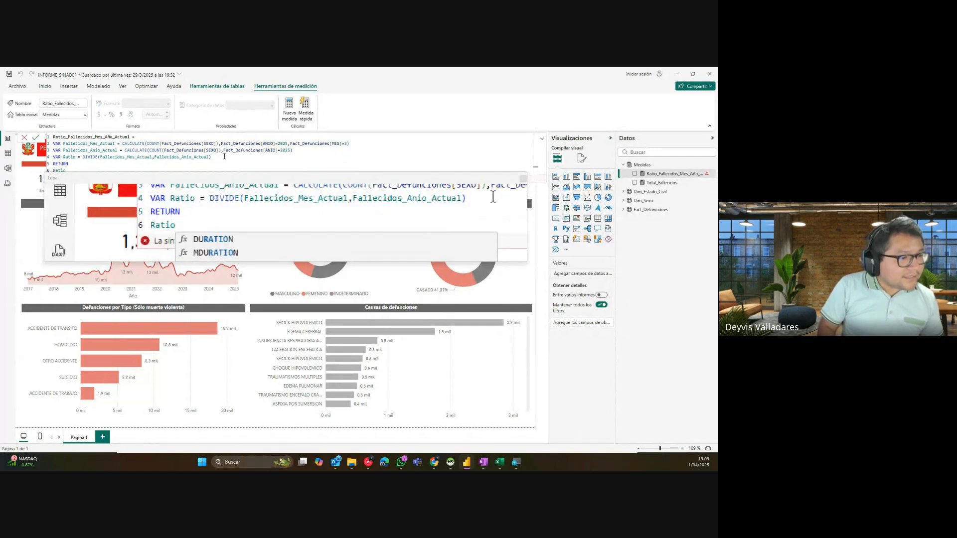
{"action": "key", "text": "Escape"}
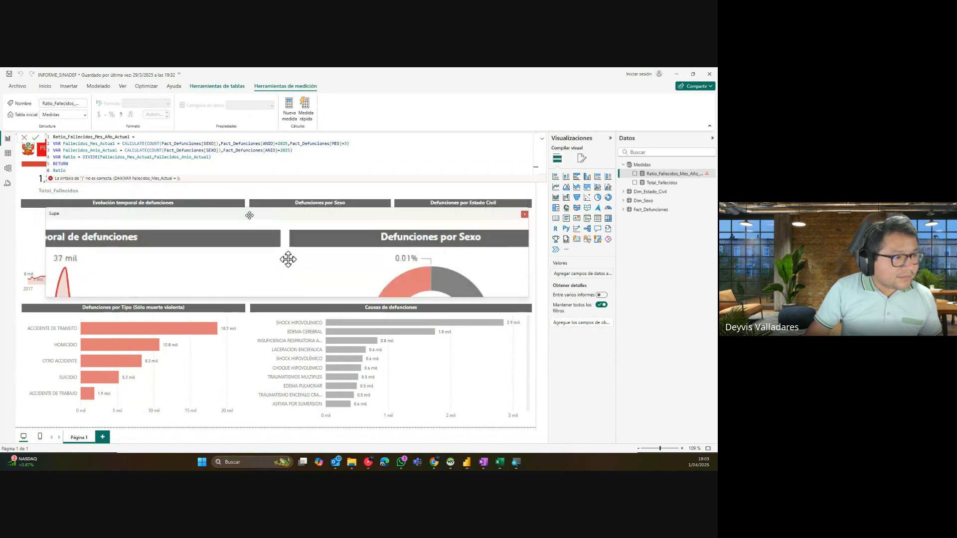
{"action": "left_click", "coordinate": [38, 139]}
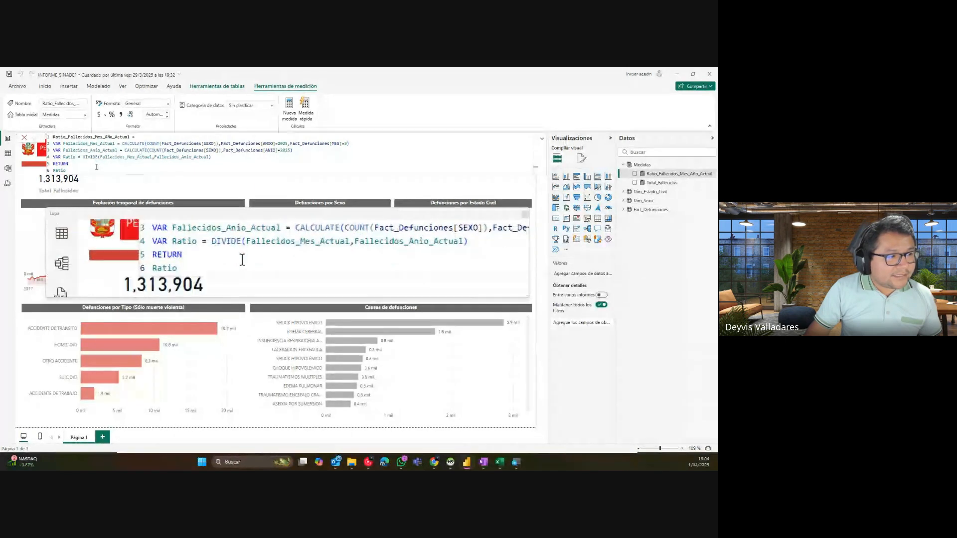
{"action": "key", "text": "ctrl+a"}
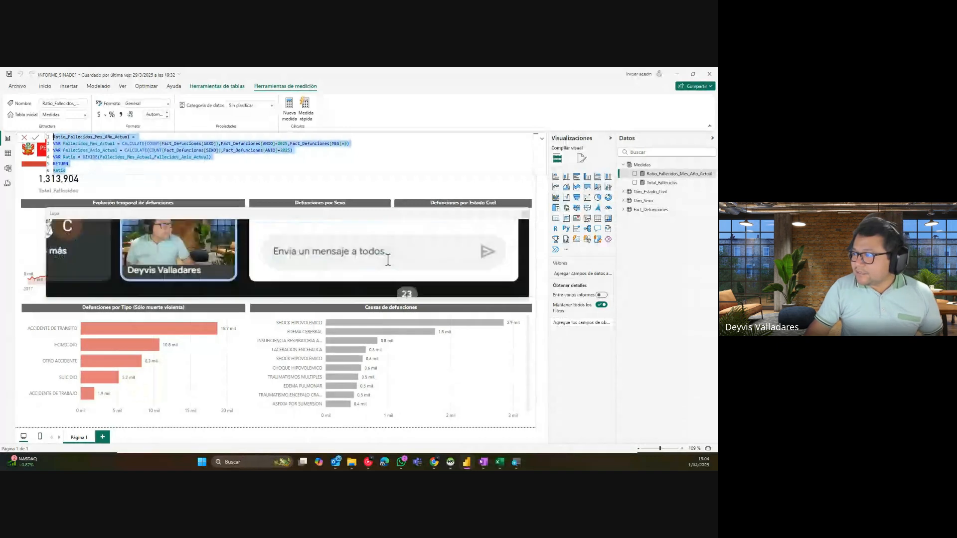
{"action": "left_click", "coordinate": [366, 258]}
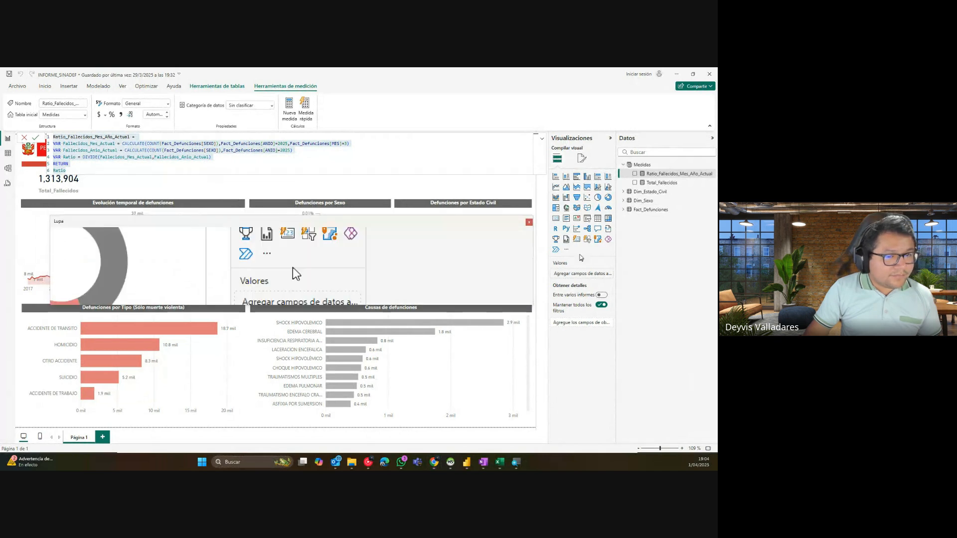
{"action": "left_click", "coordinate": [529, 223]}
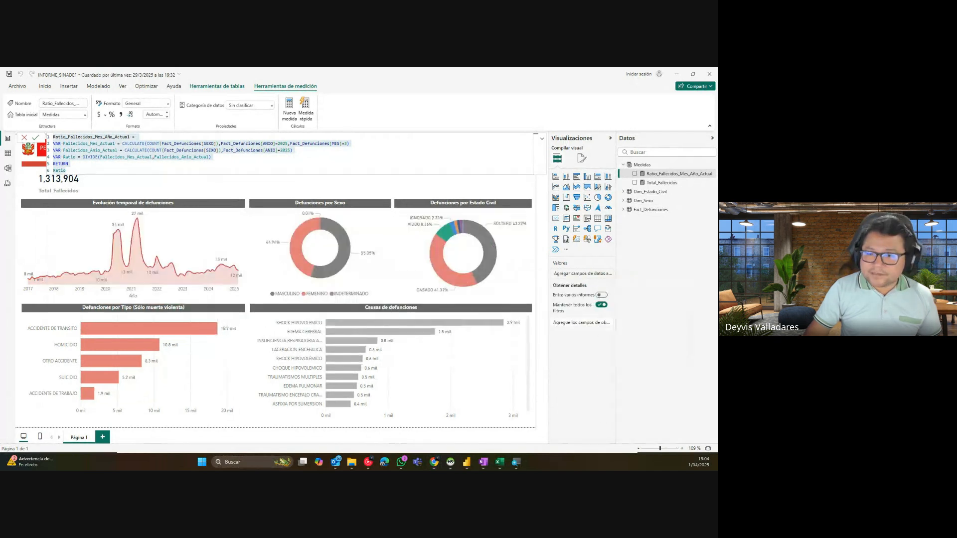
{"action": "left_click", "coordinate": [230, 167]}
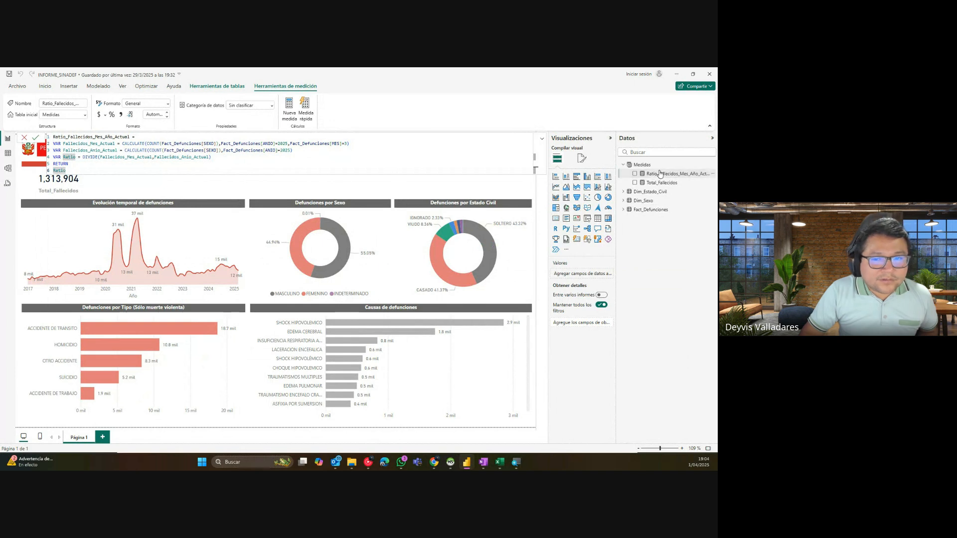
Step: Duplicate the Total_Fallecidos card and place the copy beside the original
{"action": "left_click", "coordinate": [487, 189]}
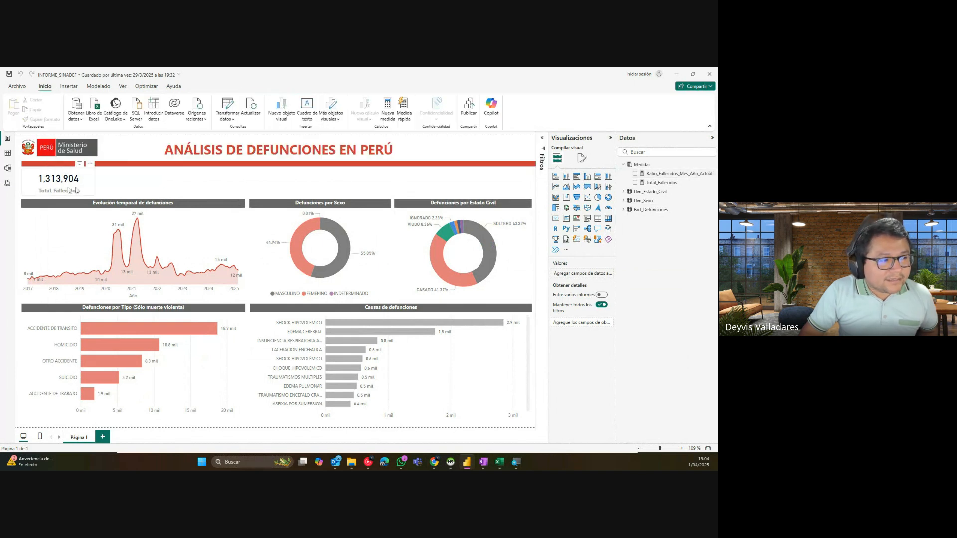
{"action": "left_click", "coordinate": [55, 188]}
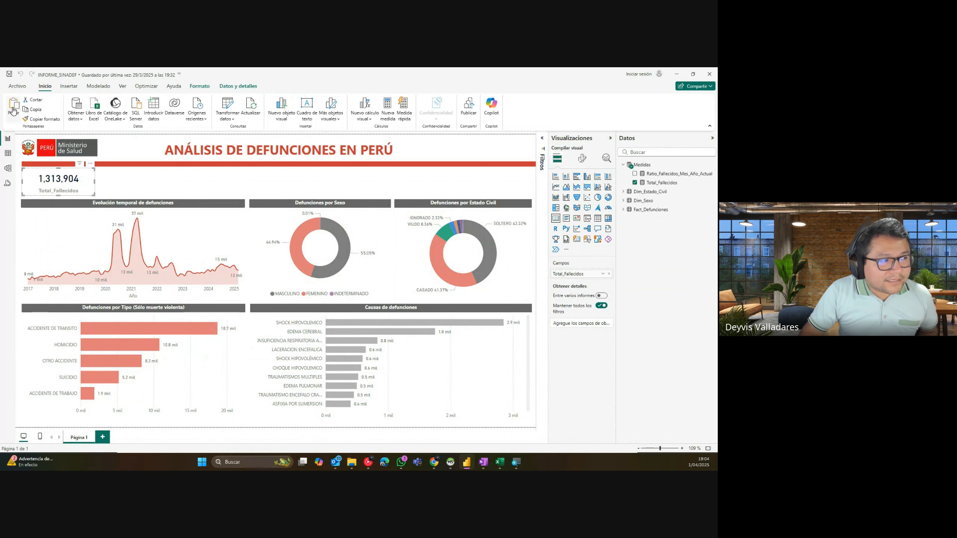
{"action": "key", "text": "ctrl+c"}
{"action": "key", "text": "ctrl+v"}
{"action": "left_click_drag", "start_coordinate": [75, 180], "coordinate": [146, 180]}
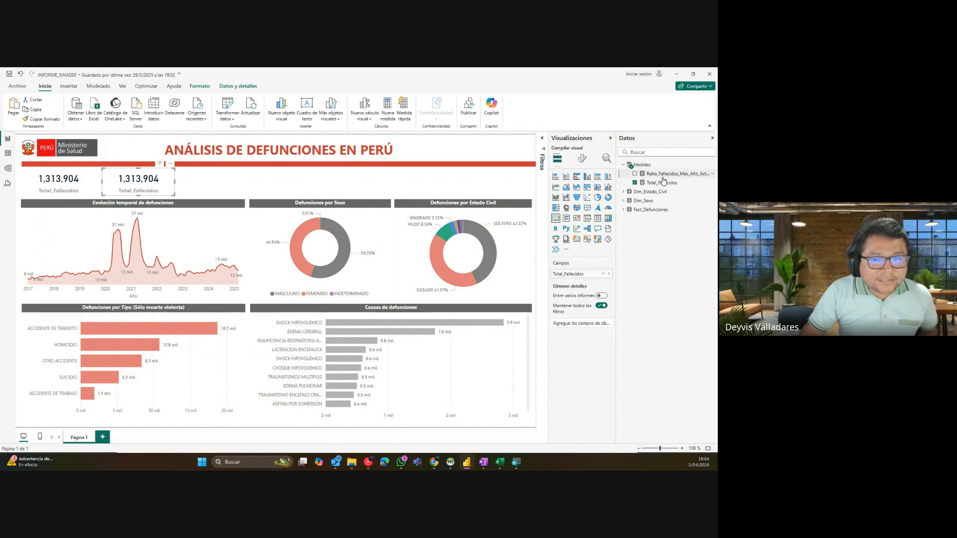
Step: Show Ratio_Fallecidos_Mes_Año_Actual in the copied card and select that measure in Datos
{"action": "left_click_drag", "start_coordinate": [663, 174], "coordinate": [586, 277]}
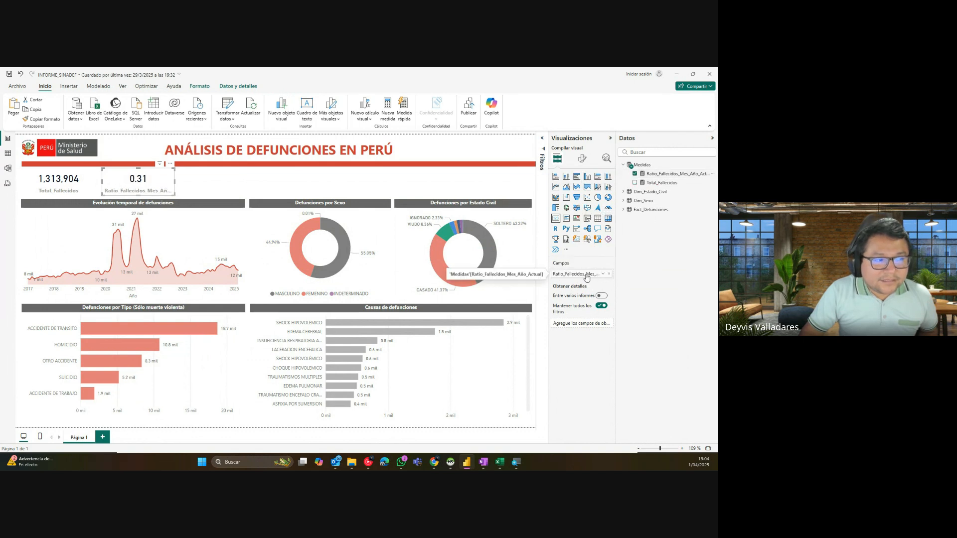
{"action": "left_click", "coordinate": [656, 175]}
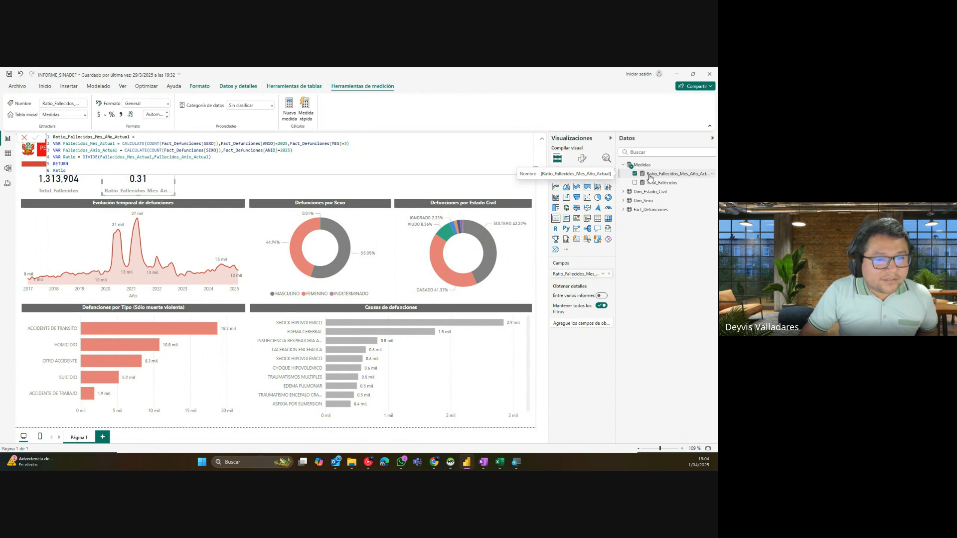
{"action": "key", "text": "super+plus"}
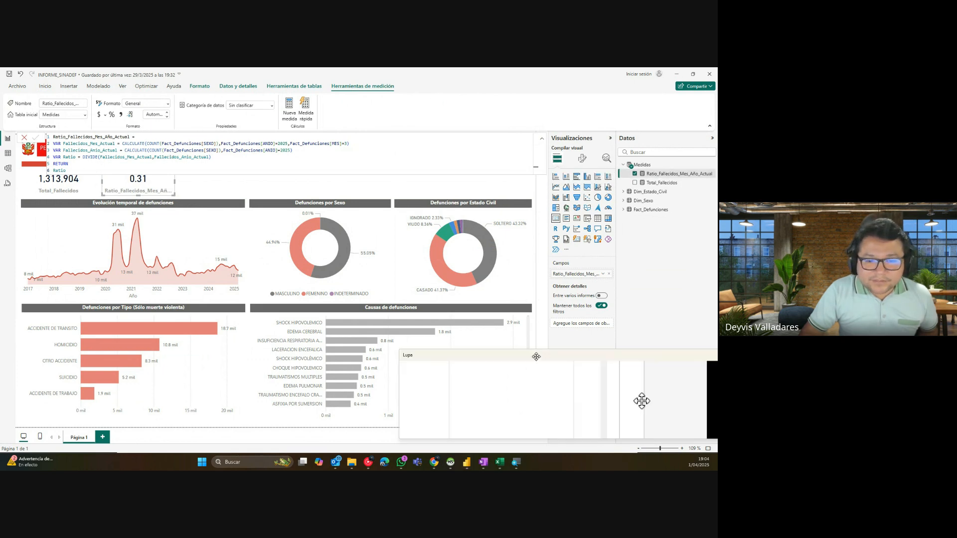
Step: Format the ratio measure as a percentage with 1 decimal so the card reads 30.6 %
{"action": "left_click_drag", "start_coordinate": [389, 321], "coordinate": [344, 328]}
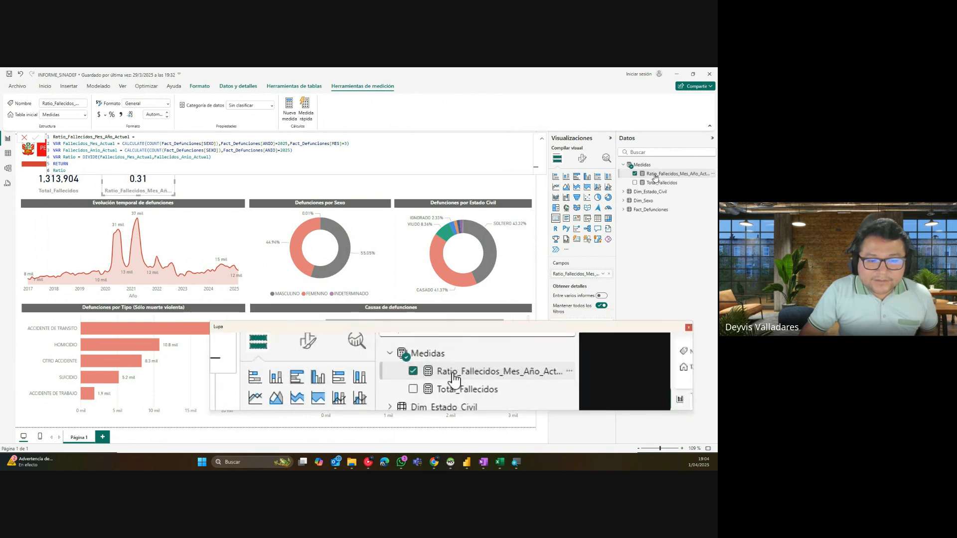
{"action": "left_click", "coordinate": [113, 116]}
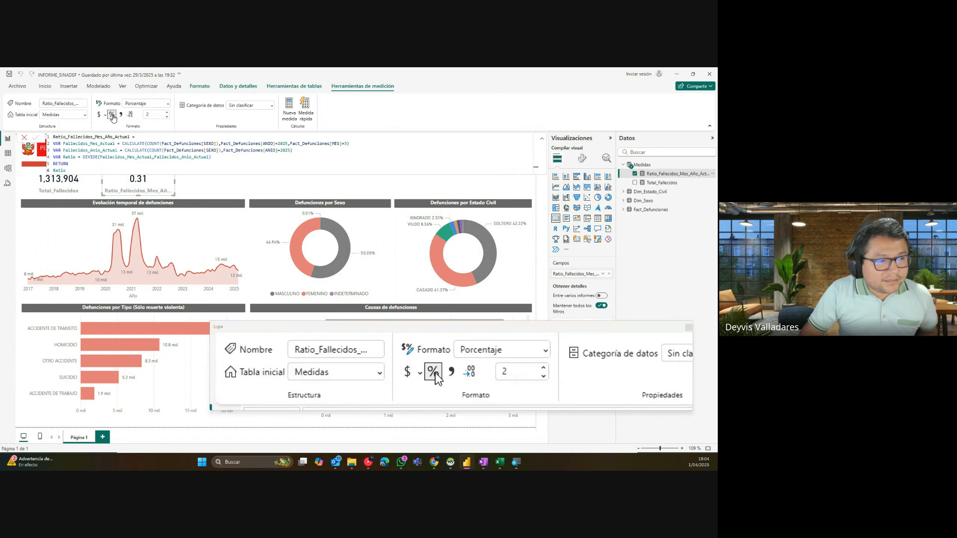
{"action": "left_click", "coordinate": [168, 117]}
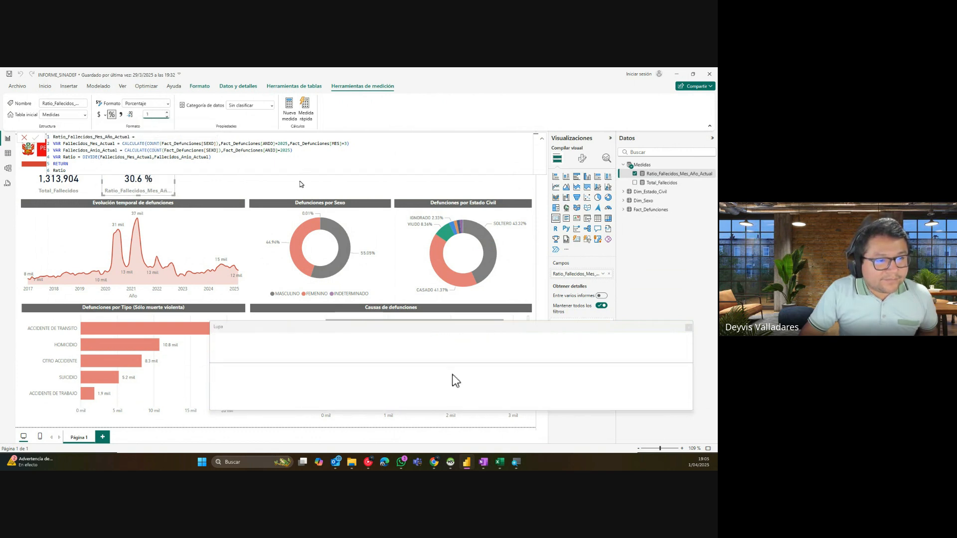
{"action": "left_click", "coordinate": [300, 185]}
Step: Rename the 30.6 % card's field to 'Defunciones Mes/Año Actual'
{"action": "left_click", "coordinate": [140, 180]}
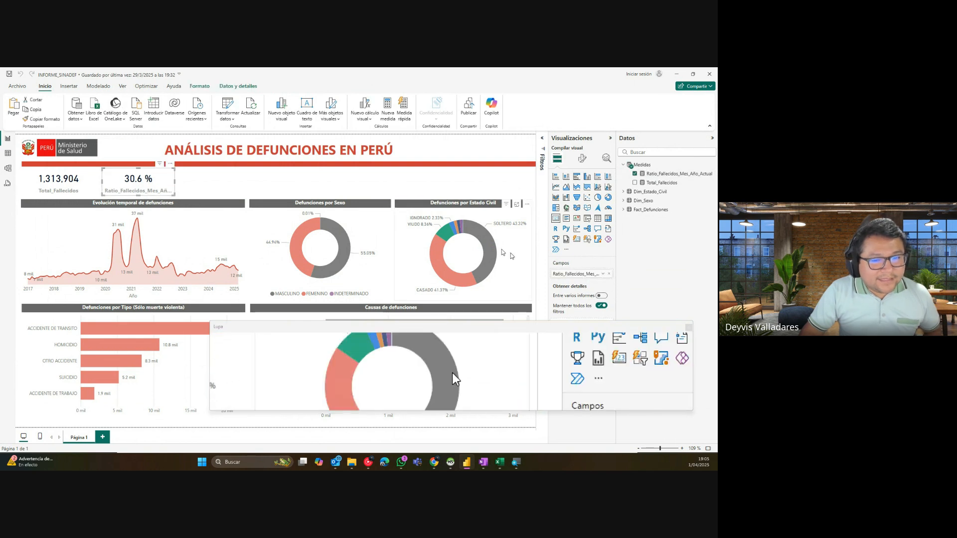
{"action": "double_click", "coordinate": [580, 274]}
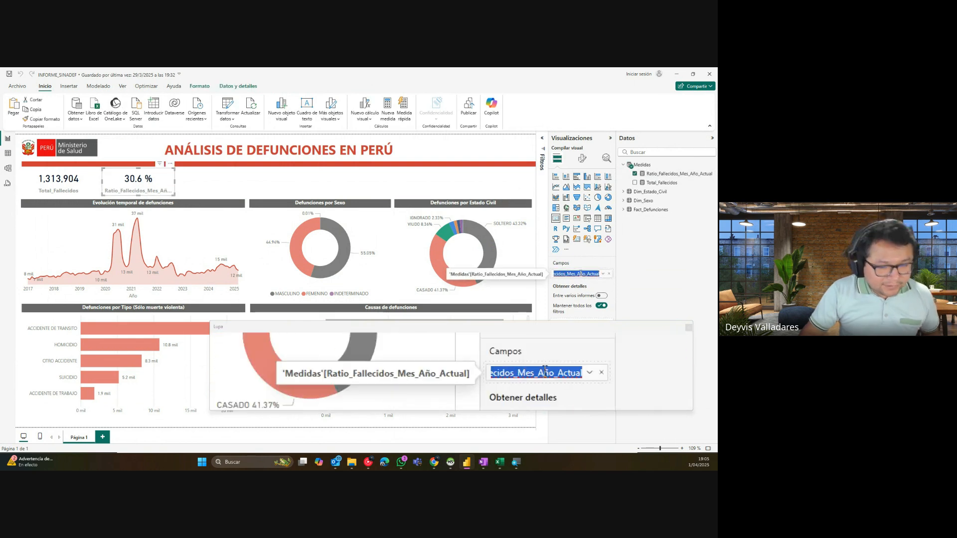
{"action": "type", "text": "Rati"}
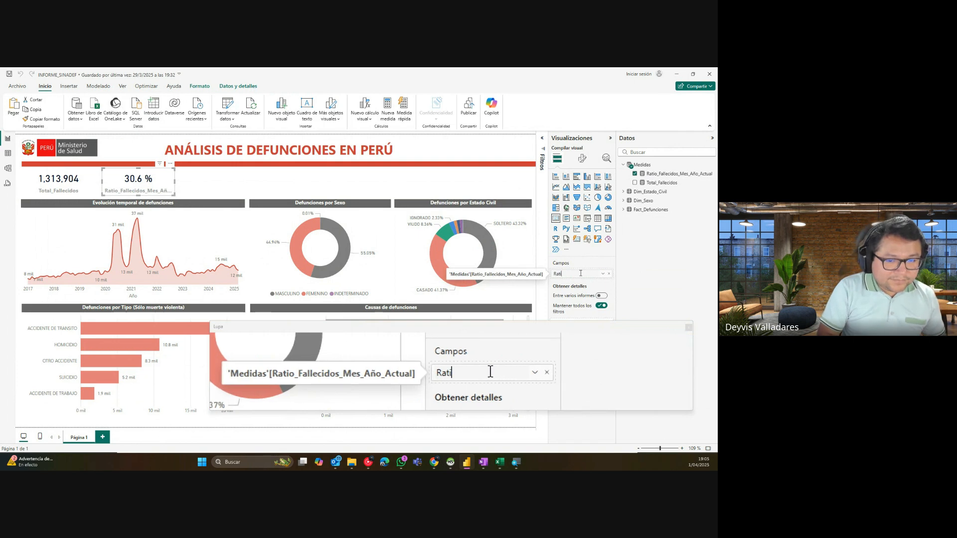
{"action": "type", "text": "o Fallecidos"}
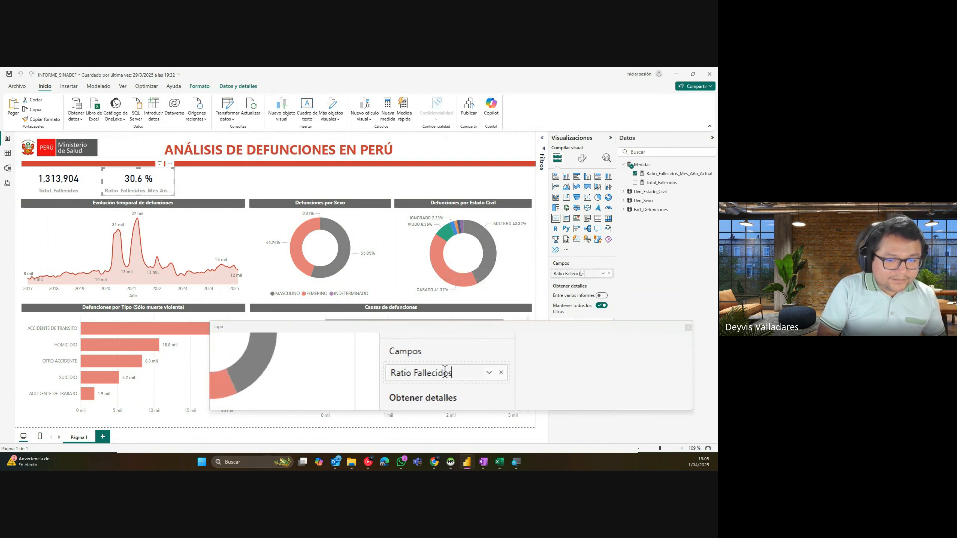
{"action": "type", "text": " ME"}
{"action": "type", "text": "es "}
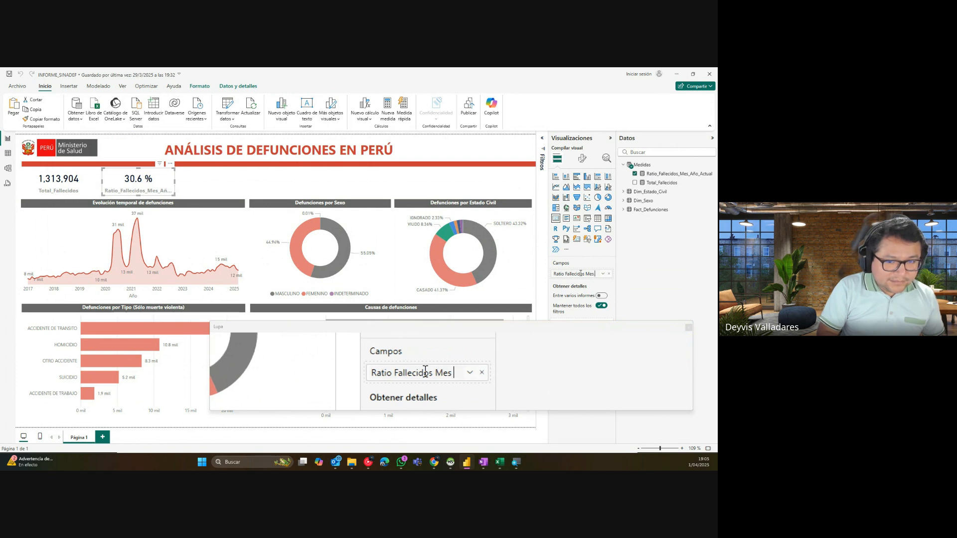
{"action": "type", "text": "/Añ"}
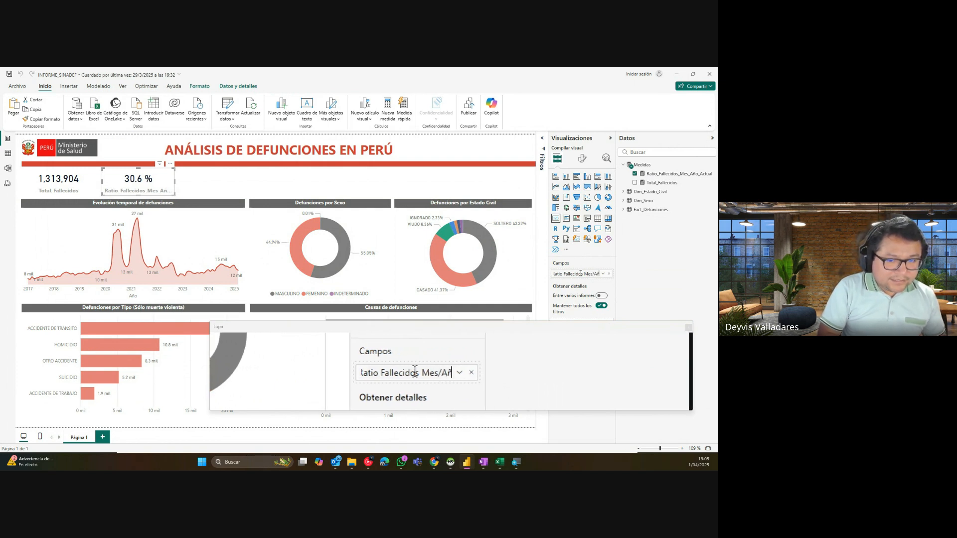
{"action": "type", "text": "o Actual"}
{"action": "key", "text": "Return"}
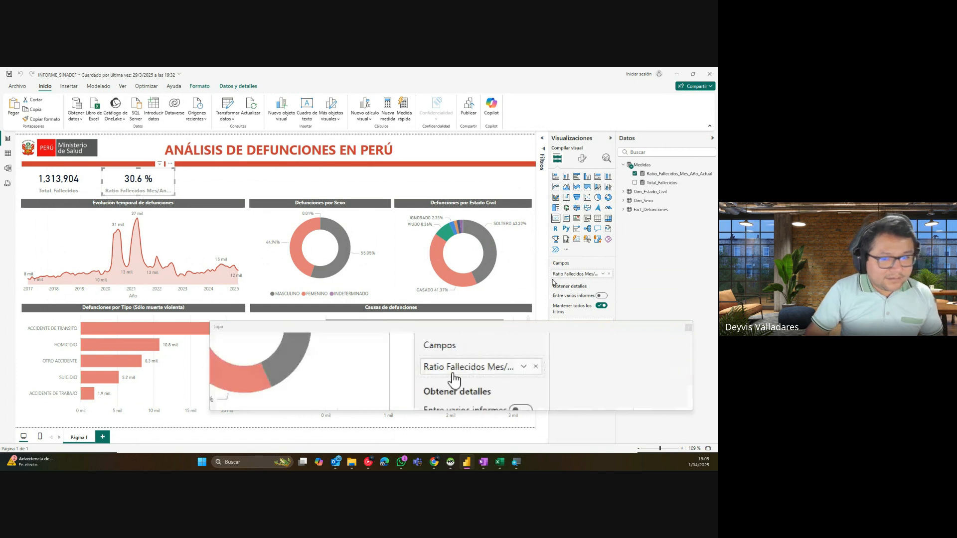
{"action": "double_click", "coordinate": [560, 277]}
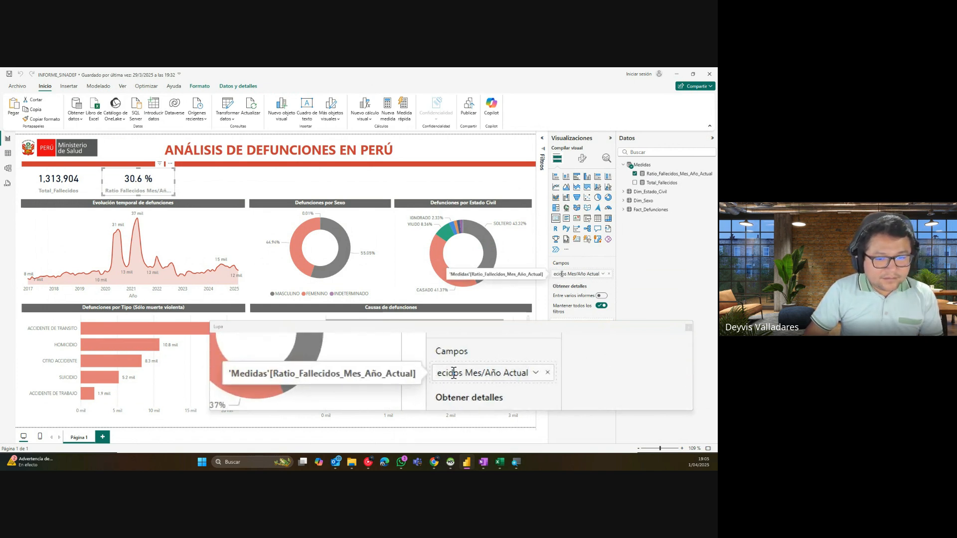
{"action": "double_click", "coordinate": [559, 274]}
{"action": "key", "text": "BackSpace"}
{"action": "key", "text": "BackSpace"}
{"action": "key", "text": "BackSpace"}
{"action": "key", "text": "BackSpace"}
{"action": "key", "text": "BackSpace"}
{"action": "key", "text": "BackSpace"}
{"action": "key", "text": "BackSpace"}
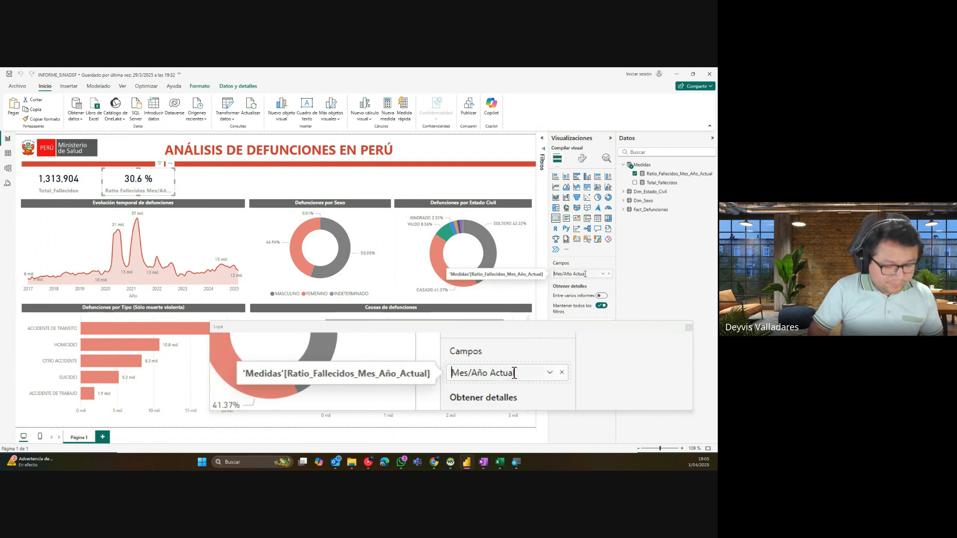
{"action": "type", "text": "Defunciones Mes/Añ..."}
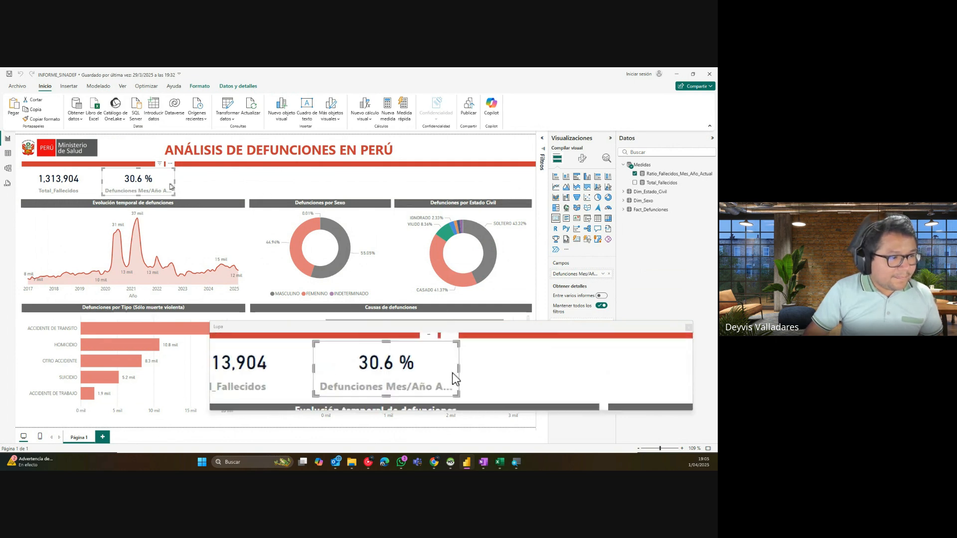
Step: Widen the ratio card so its full label is visible
{"action": "left_click_drag", "start_coordinate": [172, 185], "coordinate": [187, 185]}
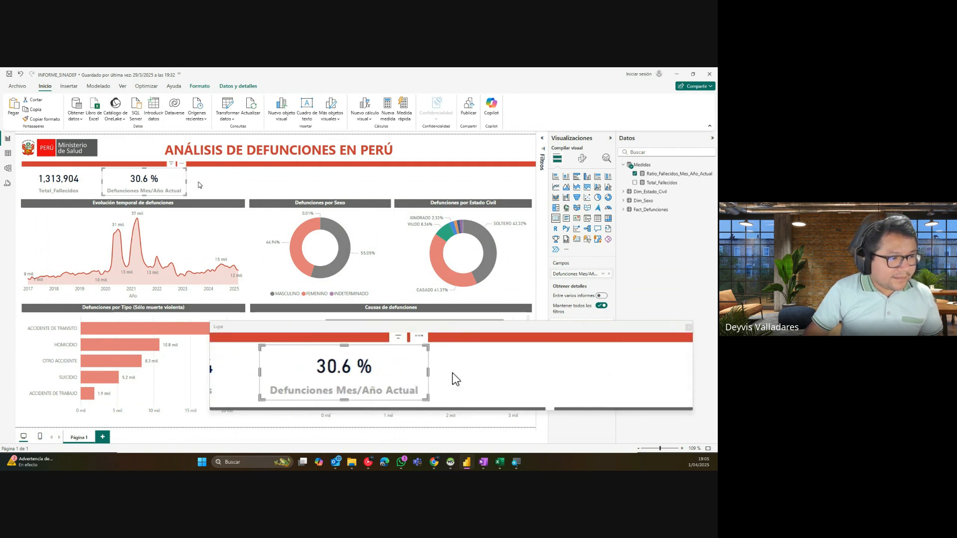
{"action": "left_click", "coordinate": [198, 185]}
{"action": "double_click", "coordinate": [198, 185]}
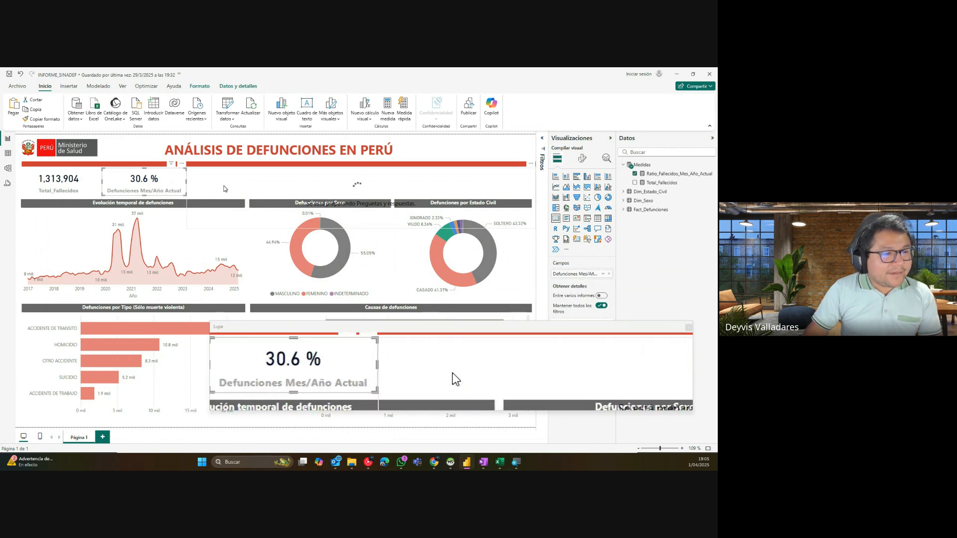
Step: Delete the stray Q&A visual and reselect the Ratio_Fallecidos_Mes_Año_Actual measure
{"action": "key", "text": "Delete"}
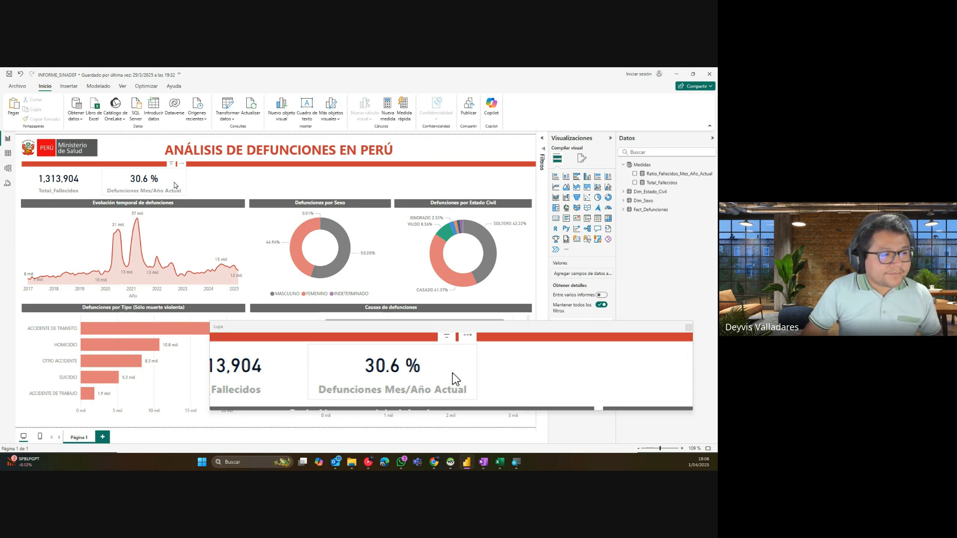
{"action": "left_click", "coordinate": [174, 186]}
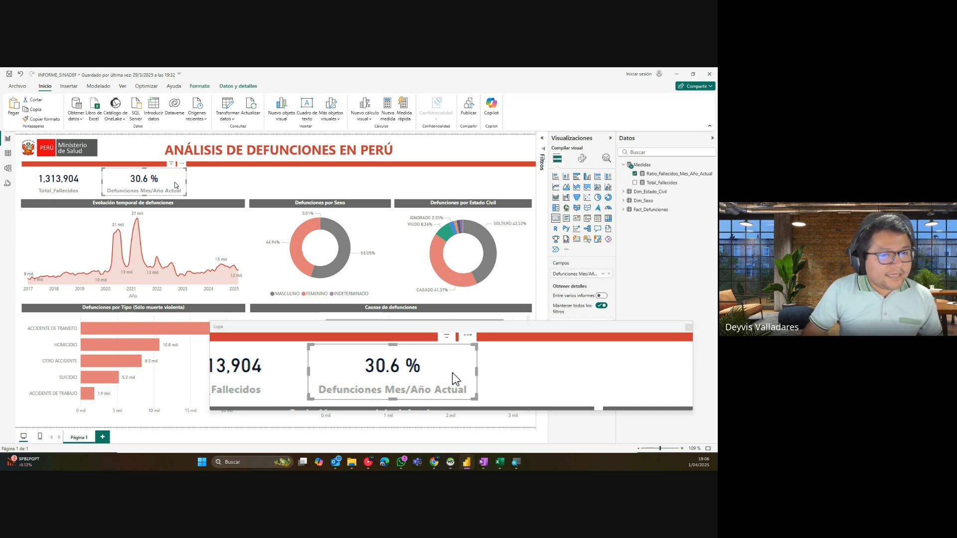
{"action": "left_click", "coordinate": [664, 174]}
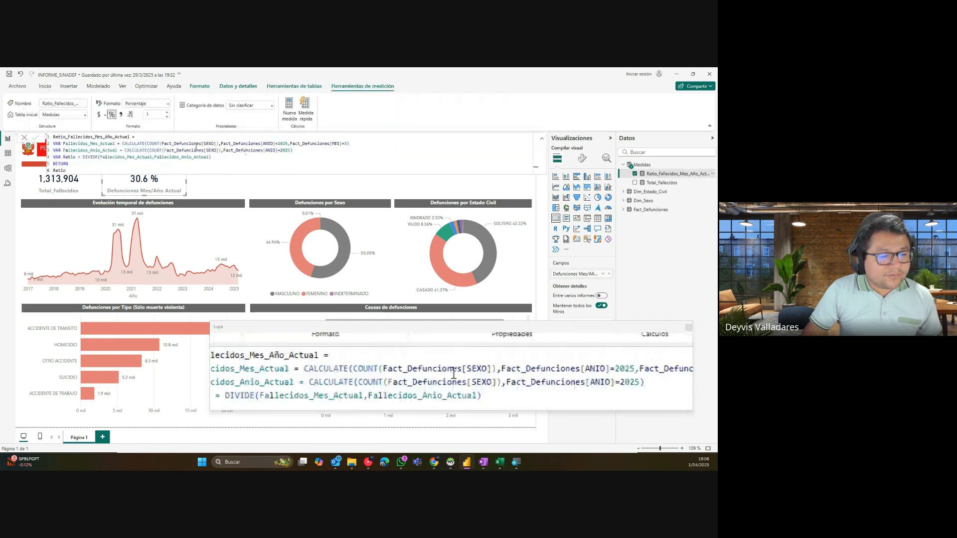
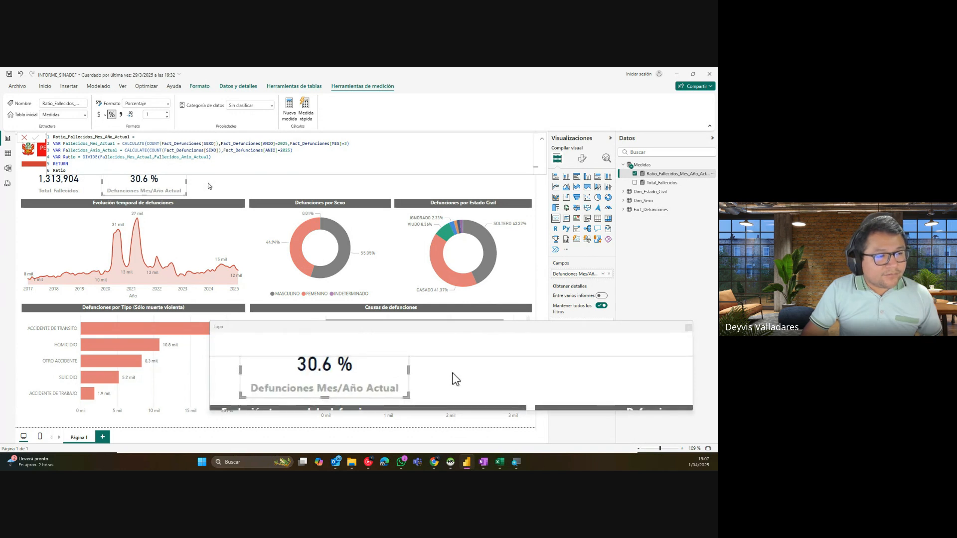
Step: Close the ratio formula, select the 30.6 % card and temporarily rename its field to 'A'
{"action": "left_click", "coordinate": [188, 191]}
{"action": "left_click", "coordinate": [175, 189]}
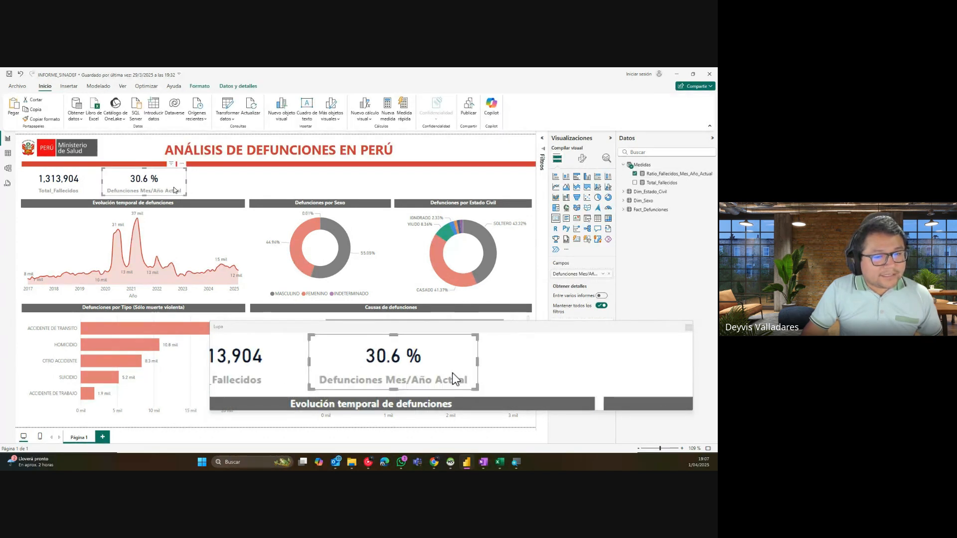
{"action": "double_click", "coordinate": [576, 275]}
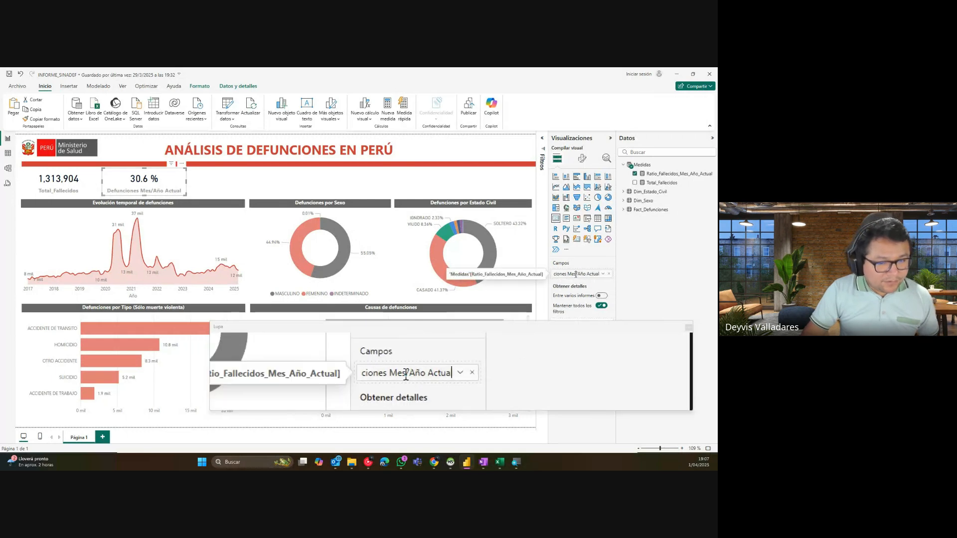
{"action": "type", "text": "A"}
{"action": "key", "text": "Return"}
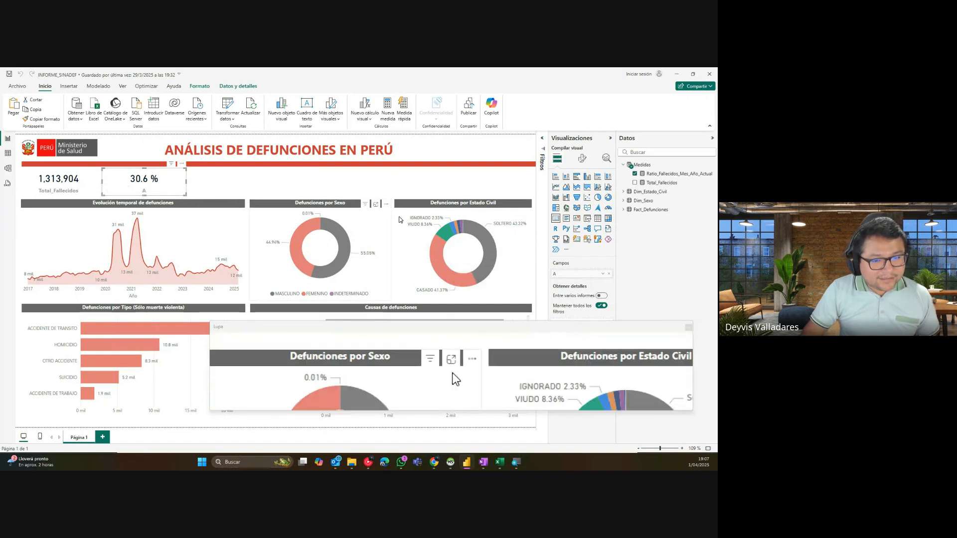
Step: Rename the card's field back to 'Defunciones Mes/Año Actual'
{"action": "double_click", "coordinate": [567, 277]}
{"action": "double_click", "coordinate": [568, 276]}
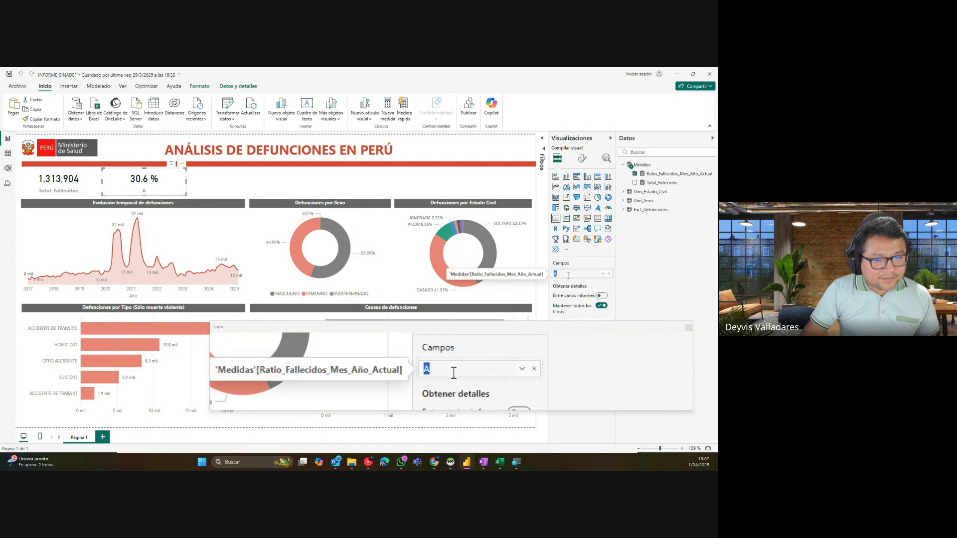
{"action": "type", "text": "Defunciones"}
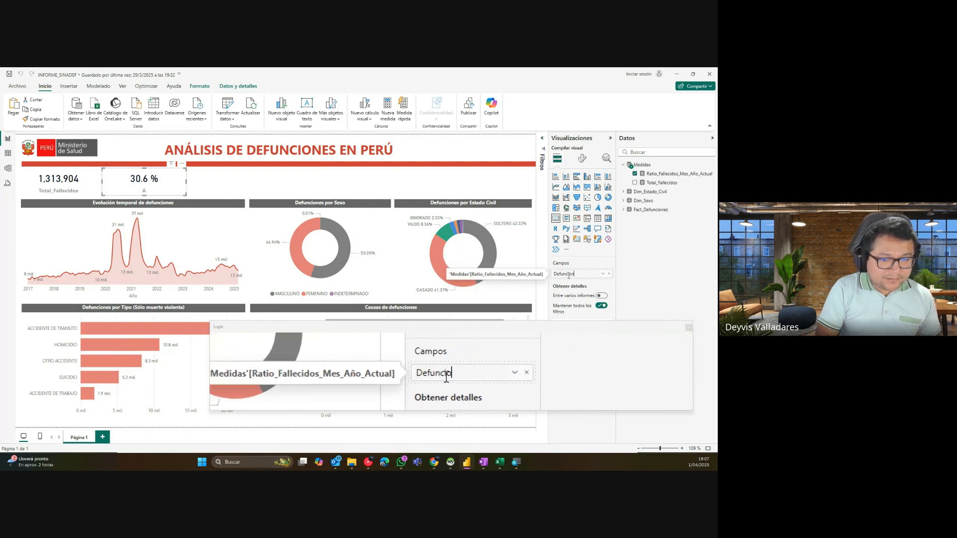
{"action": "type", "text": " Mes"}
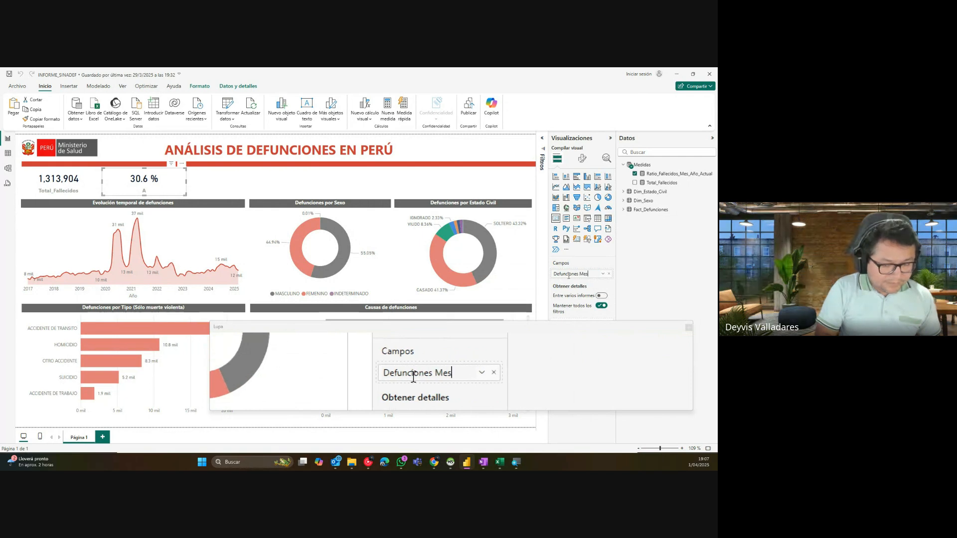
{"action": "type", "text": "/Año"}
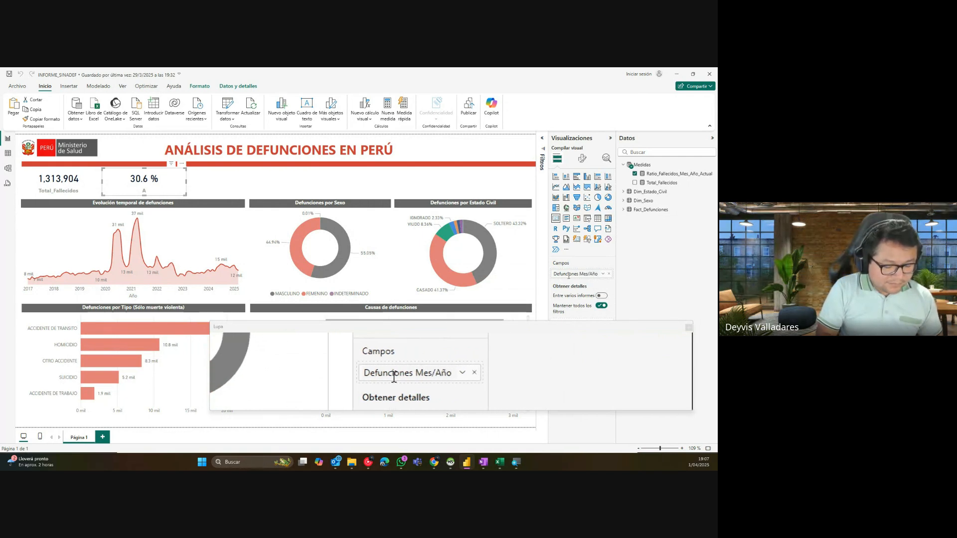
{"action": "type", "text": " Actual"}
{"action": "key", "text": "Return"}
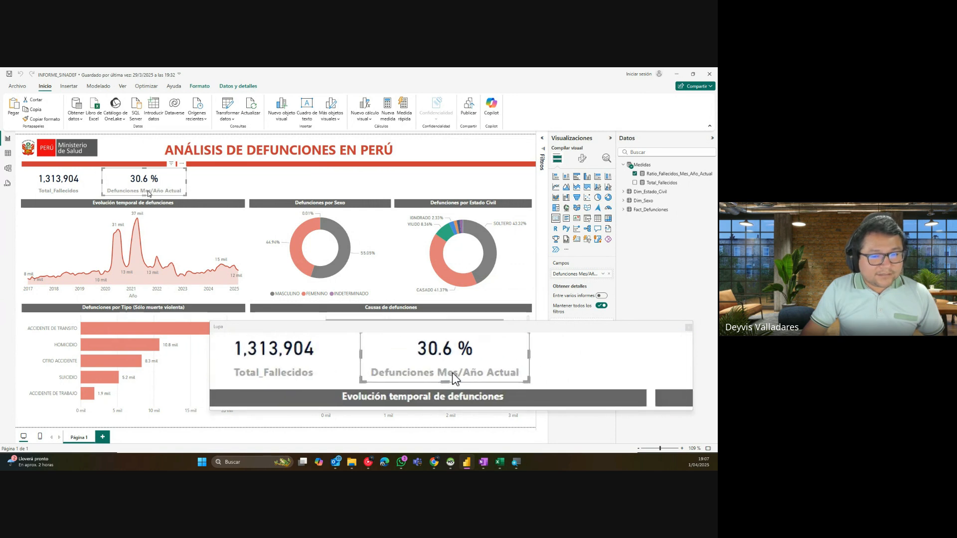
{"action": "left_click", "coordinate": [677, 174]}
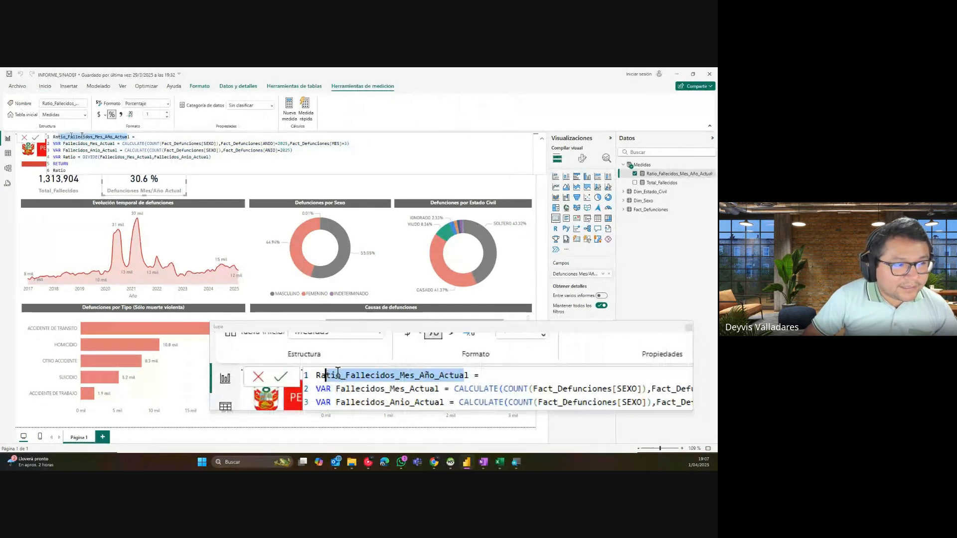
{"action": "left_click", "coordinate": [175, 192]}
{"action": "left_click", "coordinate": [175, 192]}
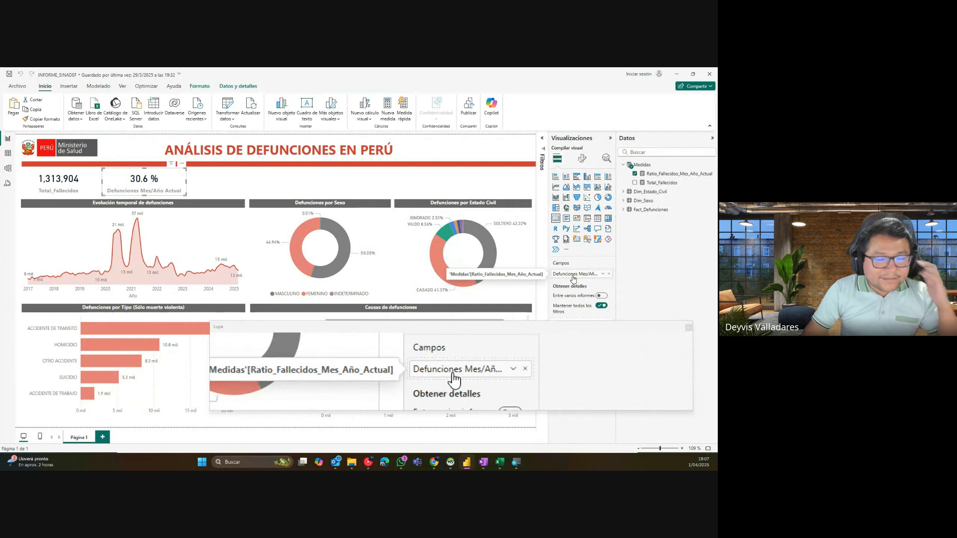
{"action": "left_click", "coordinate": [338, 185]}
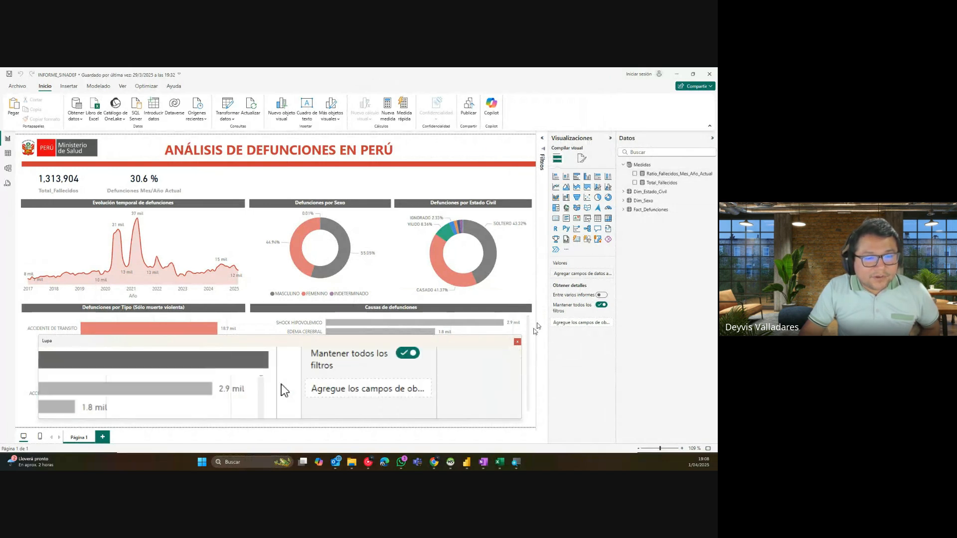
{"action": "left_click", "coordinate": [517, 342]}
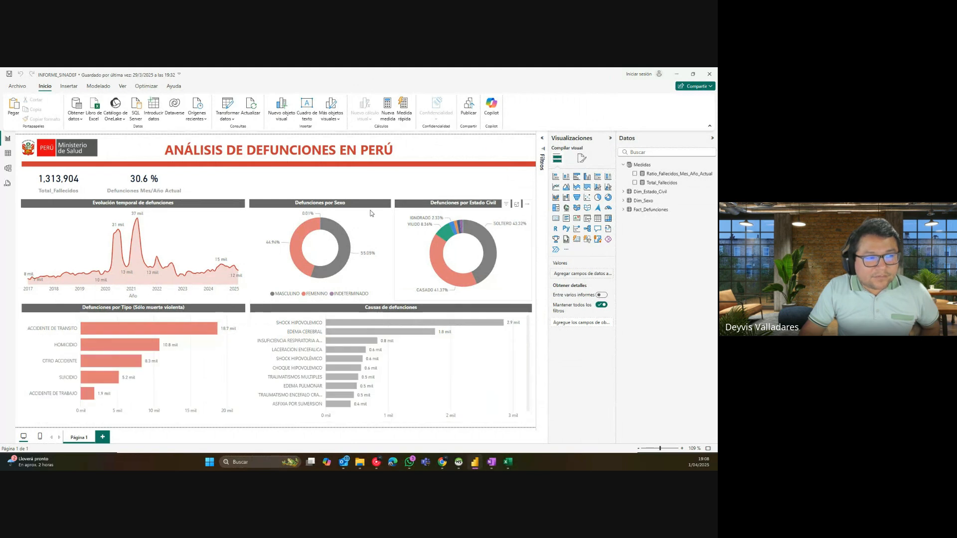
Step: In Model view, put Ratio_Fallecidos_Mes_Año_Actual into a RATIOS display folder
{"action": "left_click", "coordinate": [7, 169]}
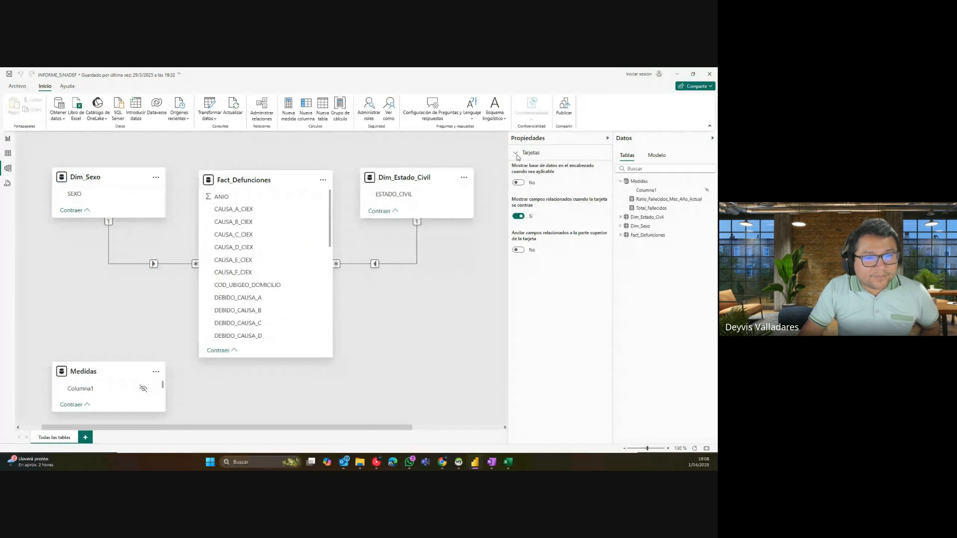
{"action": "left_click", "coordinate": [517, 155]}
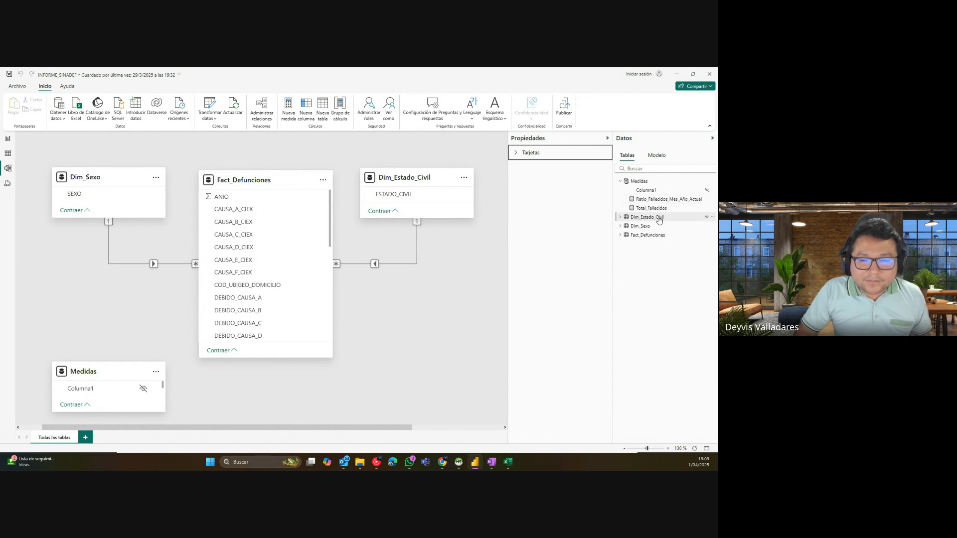
{"action": "left_click", "coordinate": [655, 200]}
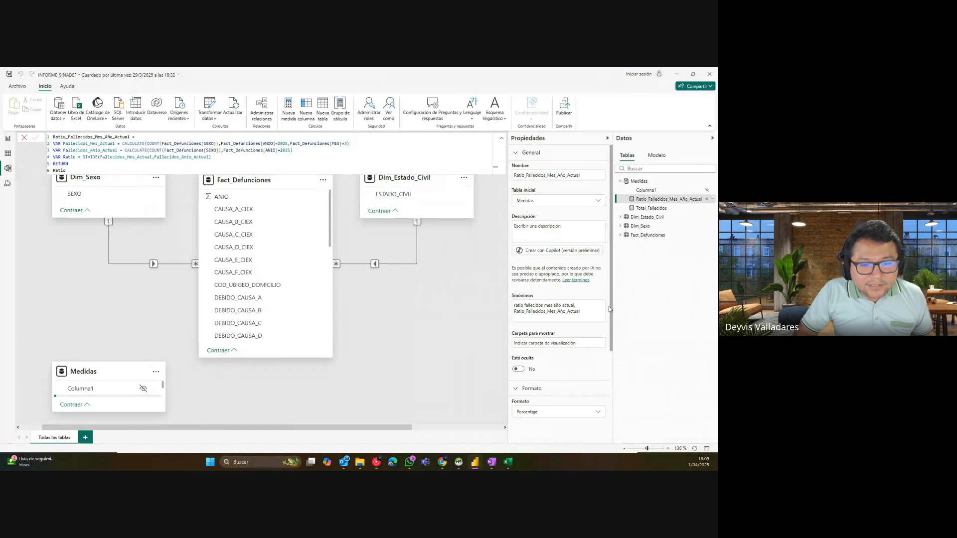
{"action": "left_click_drag", "start_coordinate": [611, 311], "coordinate": [618, 395]}
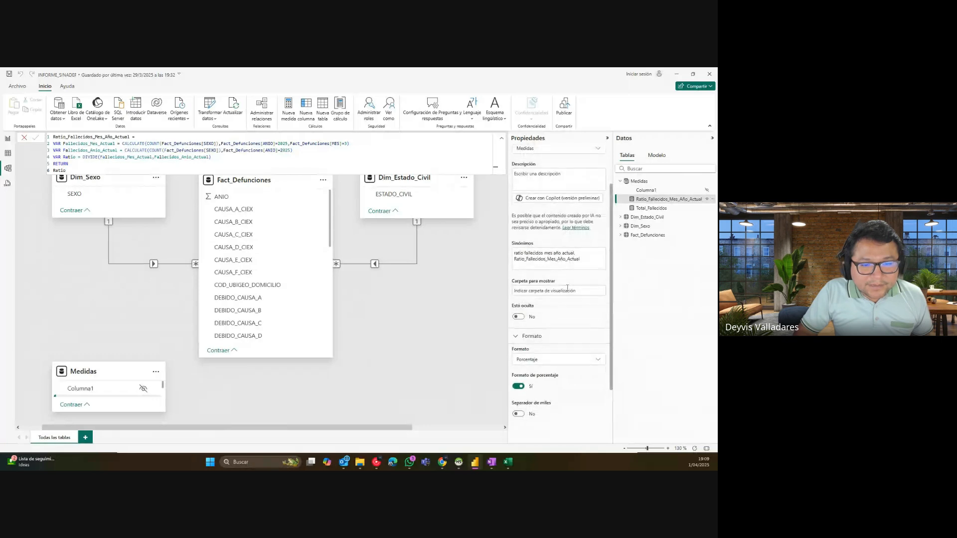
{"action": "left_click", "coordinate": [553, 293]}
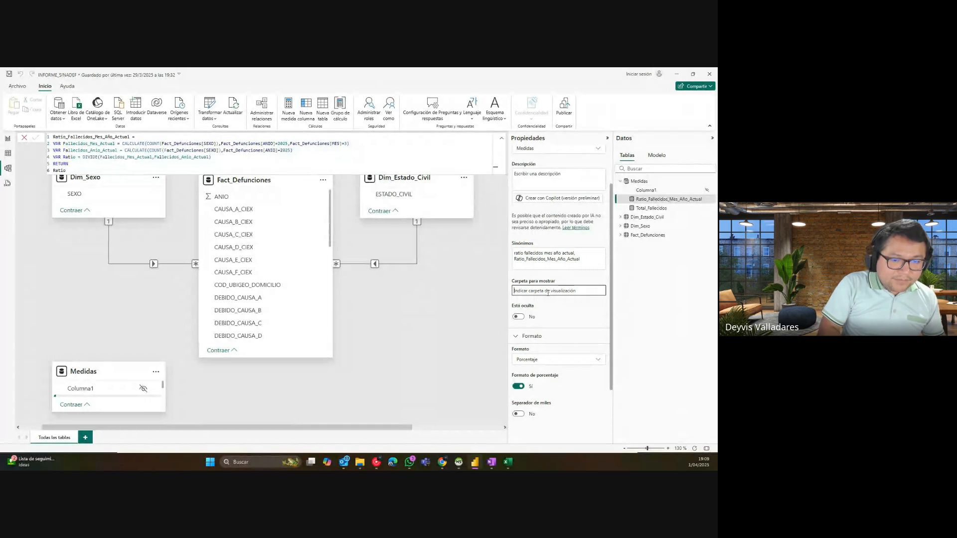
{"action": "type", "text": "RATIOS"}
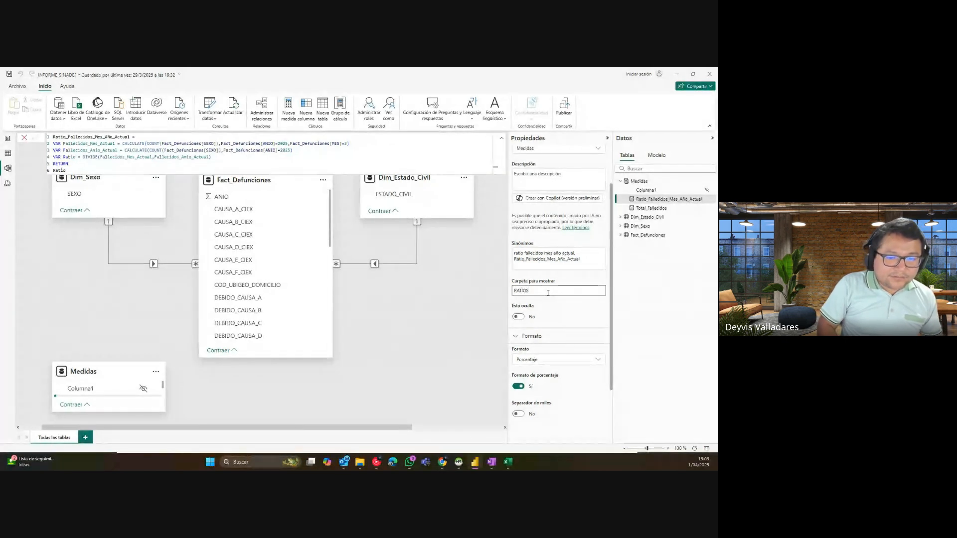
{"action": "key", "text": "Return"}
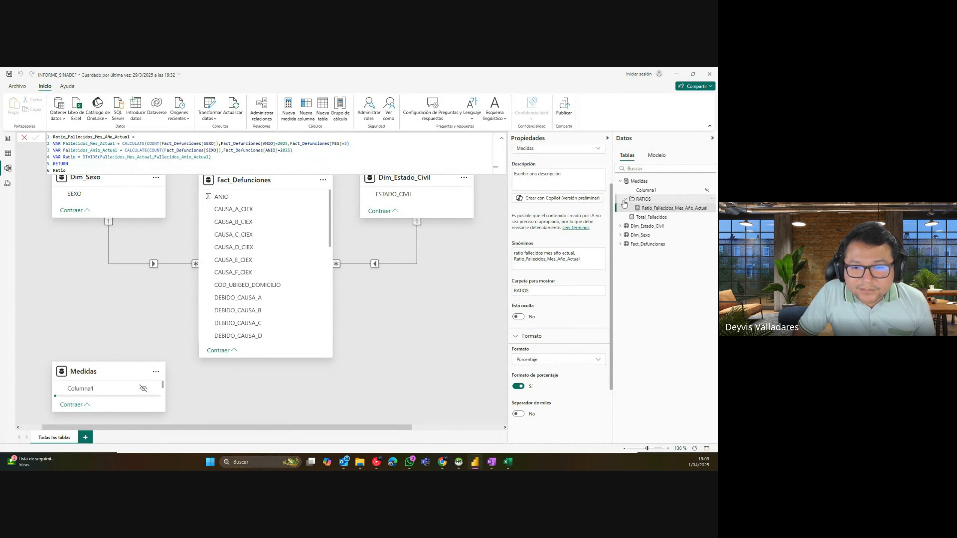
Step: File Total_Fallecidos under a TOTALES display folder and return to Report view
{"action": "left_click", "coordinate": [661, 210]}
{"action": "left_click", "coordinate": [653, 218]}
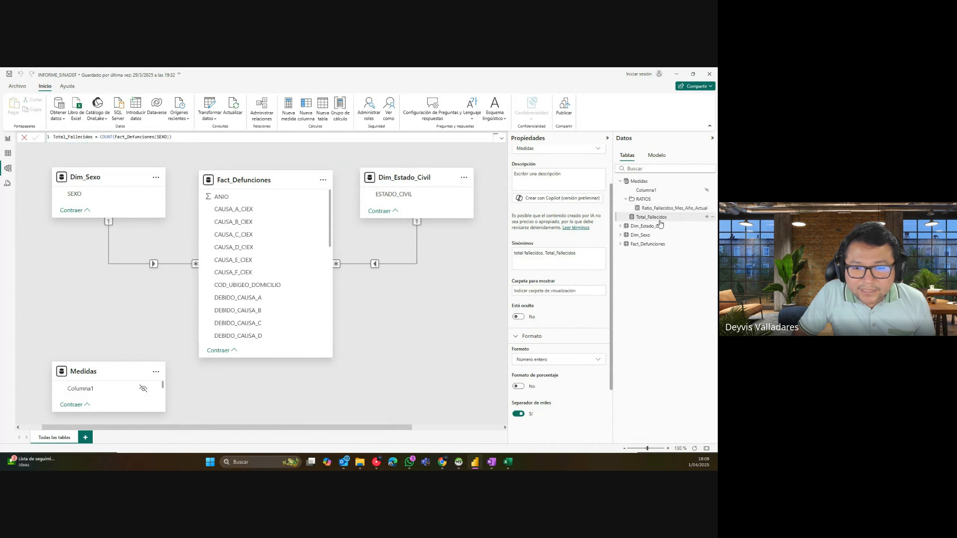
{"action": "left_click", "coordinate": [540, 291]}
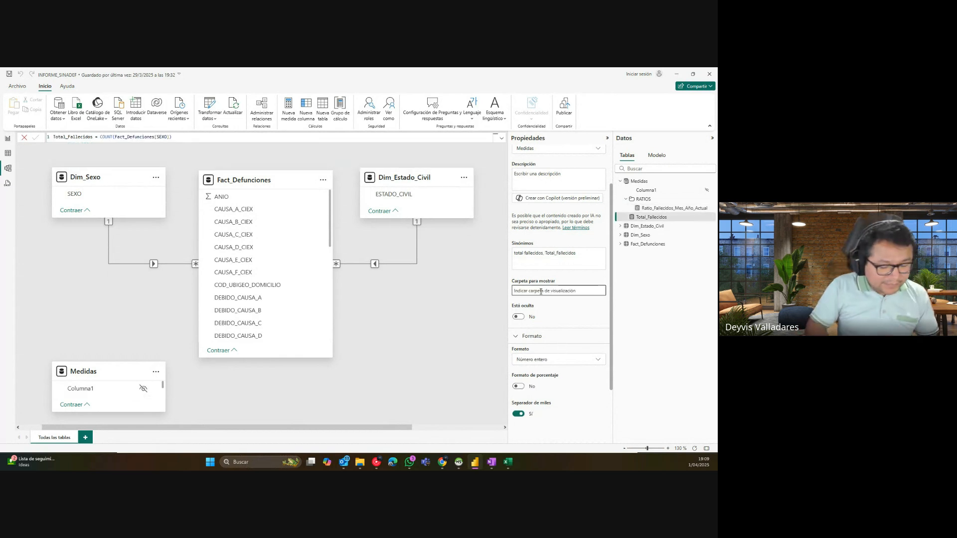
{"action": "type", "text": "TOTALES"}
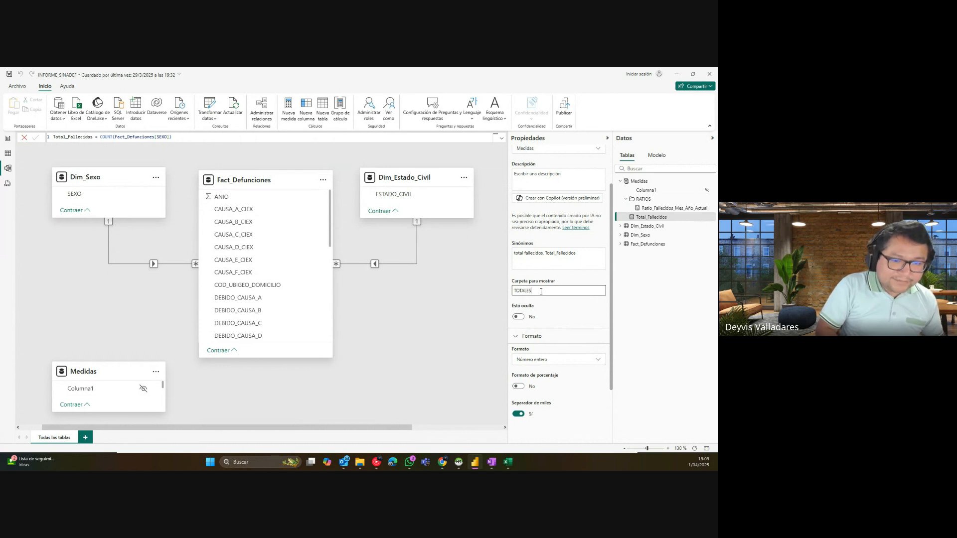
{"action": "key", "text": "Return"}
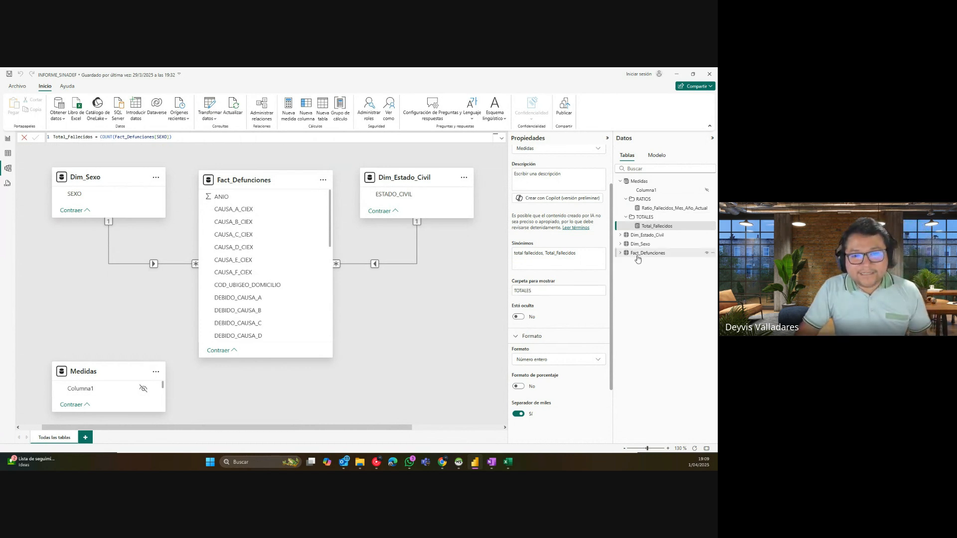
{"action": "left_click", "coordinate": [8, 140]}
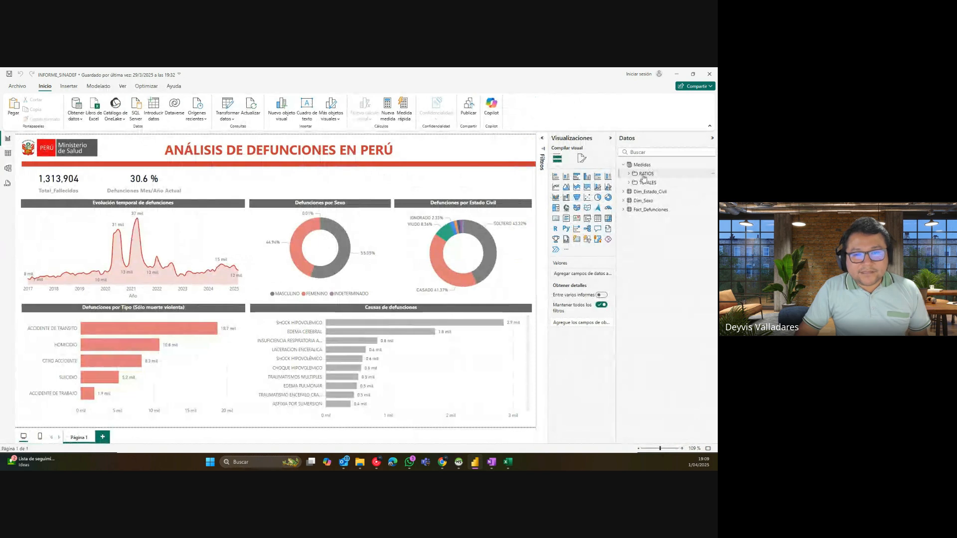
Step: Expand the RATIOS and TOTALES folders in the Datos pane
{"action": "left_click", "coordinate": [629, 174]}
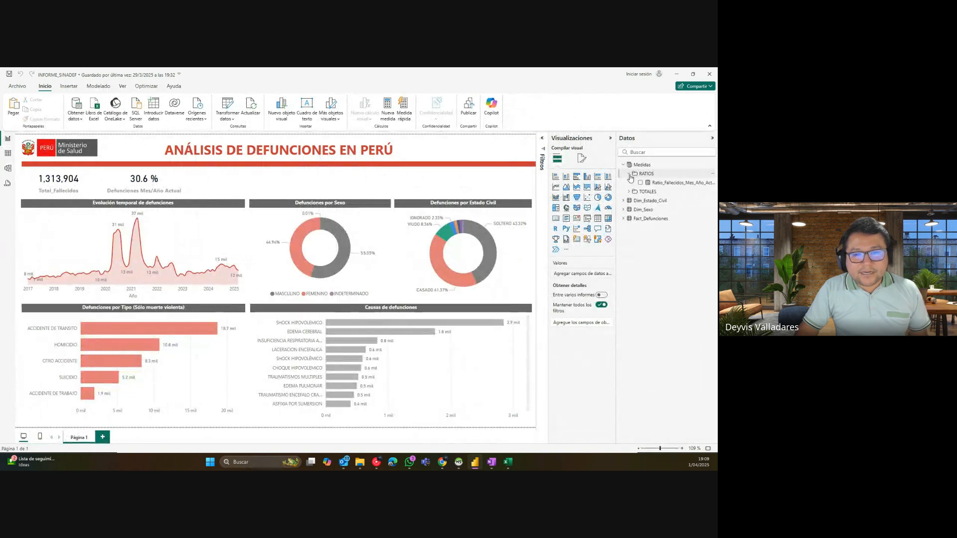
{"action": "left_click", "coordinate": [630, 191]}
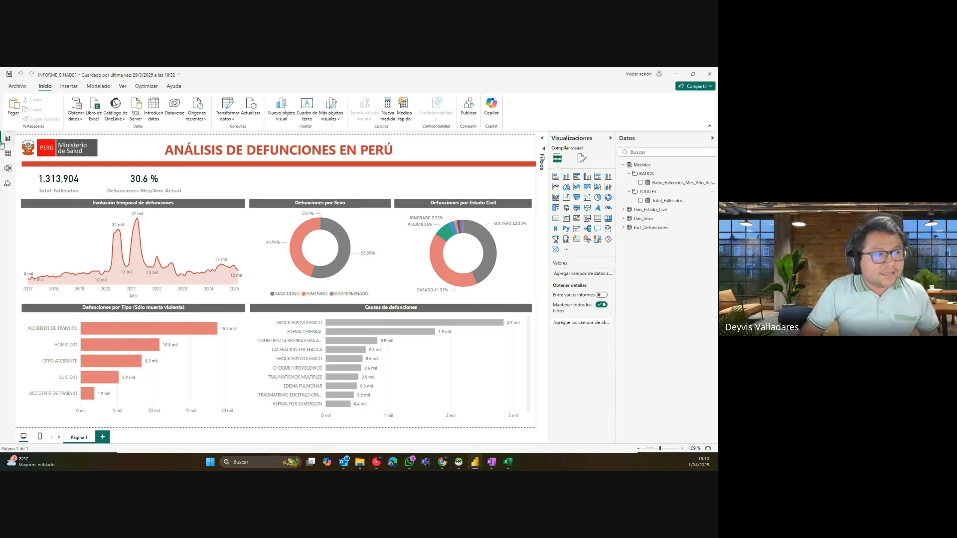
Step: Check the display folder and format of Ratio_Fallecidos_Mes_Año_Actual and Total_Fallecidos in Model view
{"action": "left_click", "coordinate": [8, 168]}
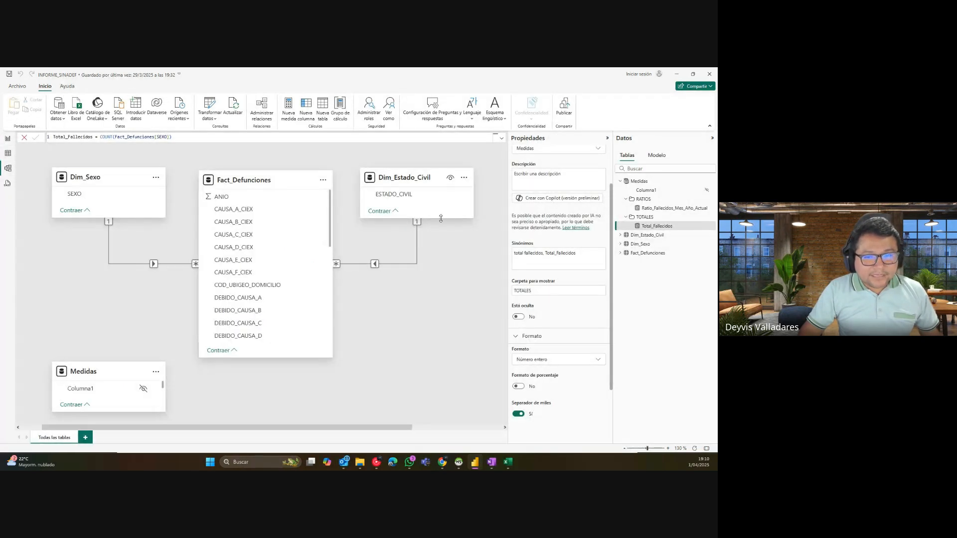
{"action": "left_click", "coordinate": [665, 208]}
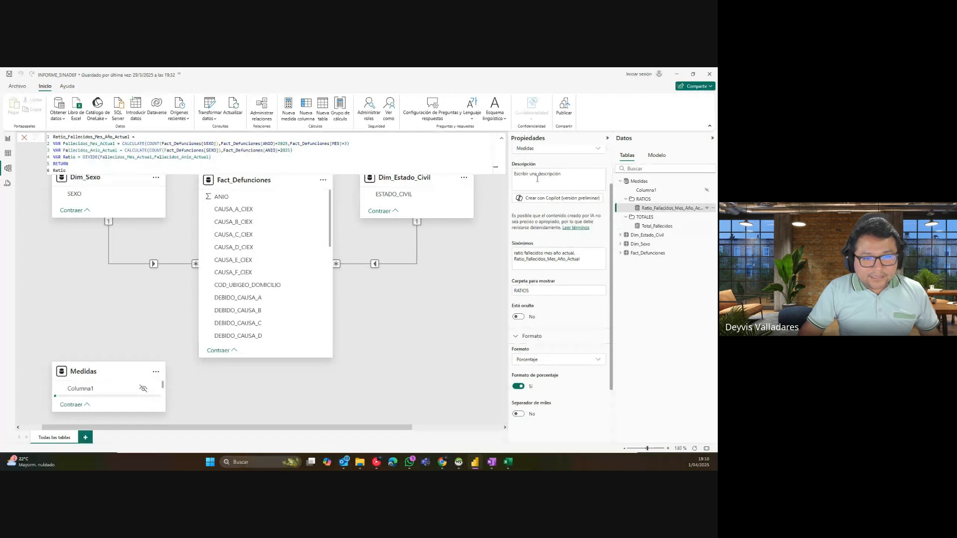
{"action": "left_click", "coordinate": [607, 138]}
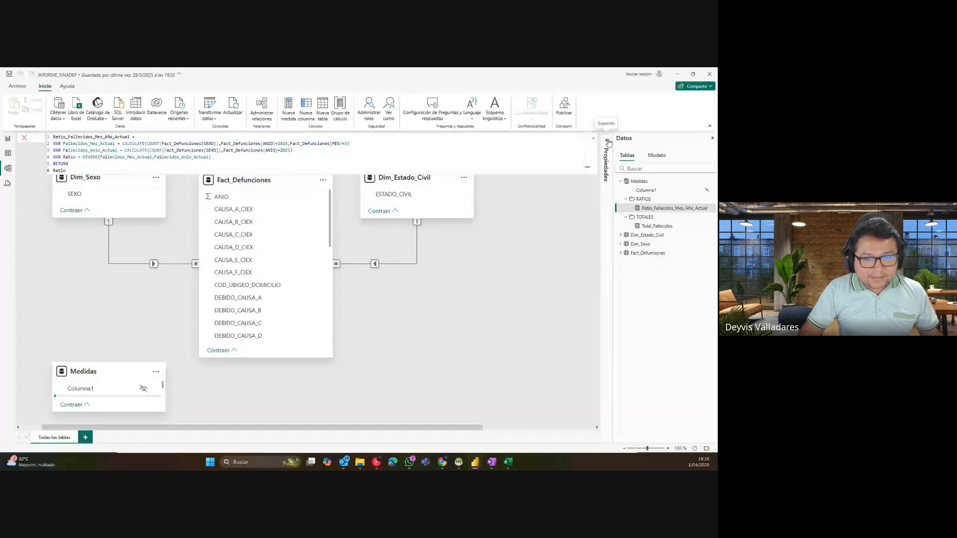
{"action": "left_click", "coordinate": [607, 142]}
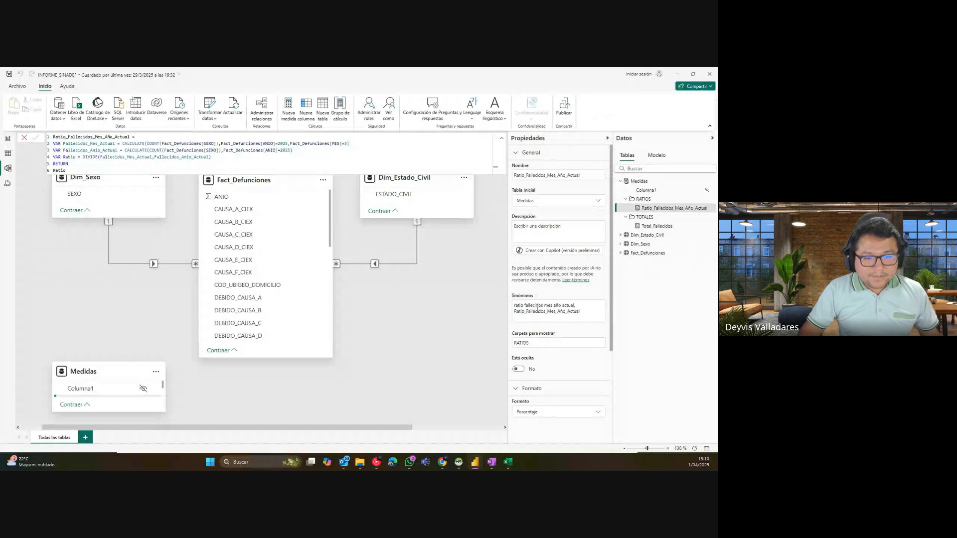
{"action": "scroll", "coordinate": [613, 327], "scroll_direction": "down", "scroll_amount": 3}
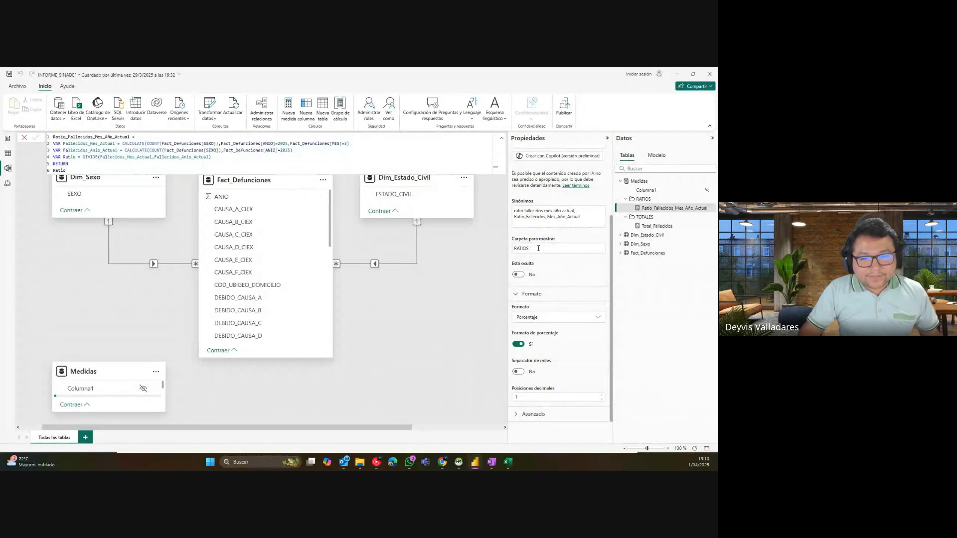
{"action": "left_click", "coordinate": [537, 248]}
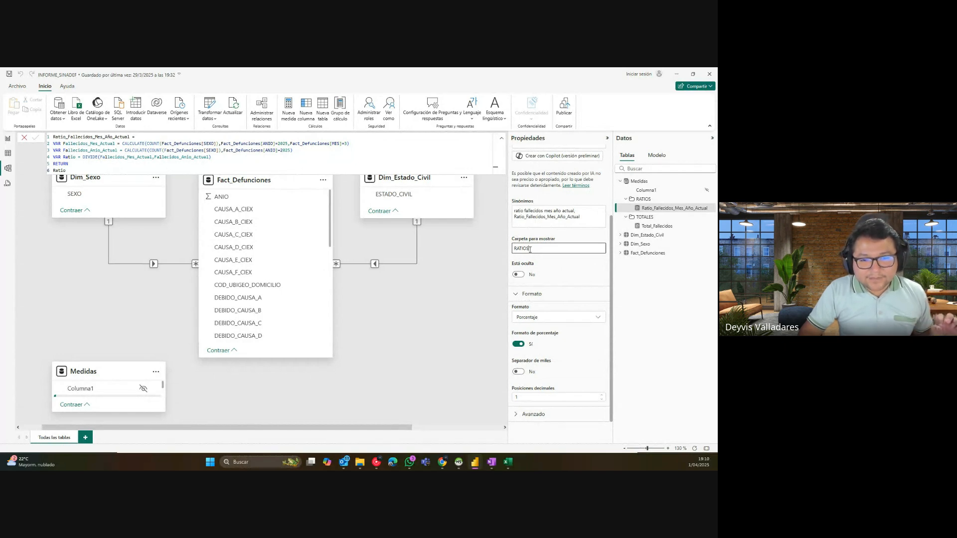
{"action": "left_click", "coordinate": [655, 228]}
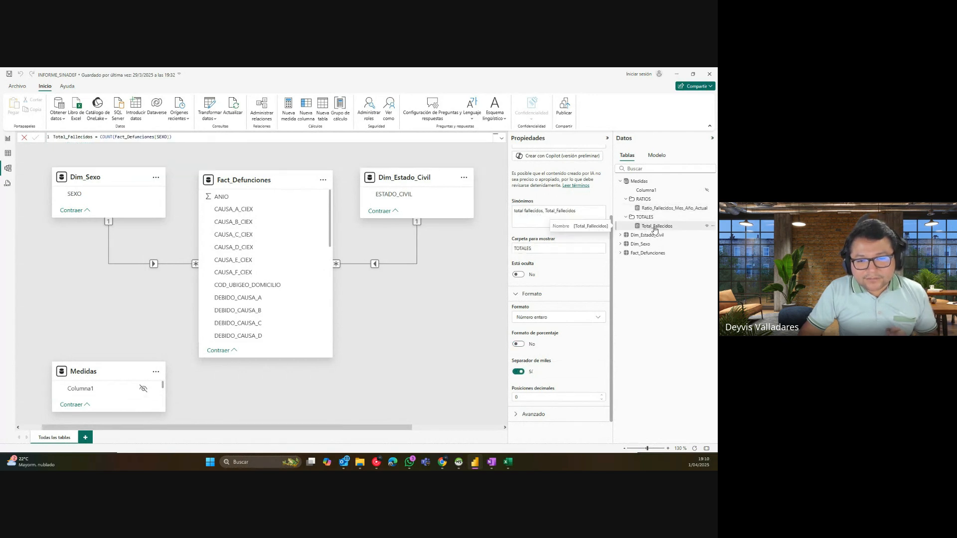
{"action": "left_click", "coordinate": [532, 246]}
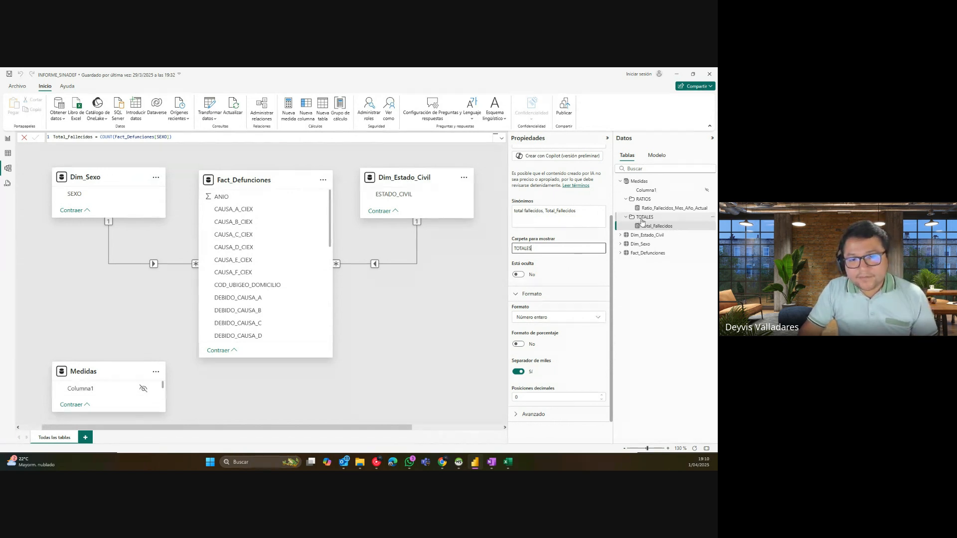
{"action": "left_click", "coordinate": [8, 138]}
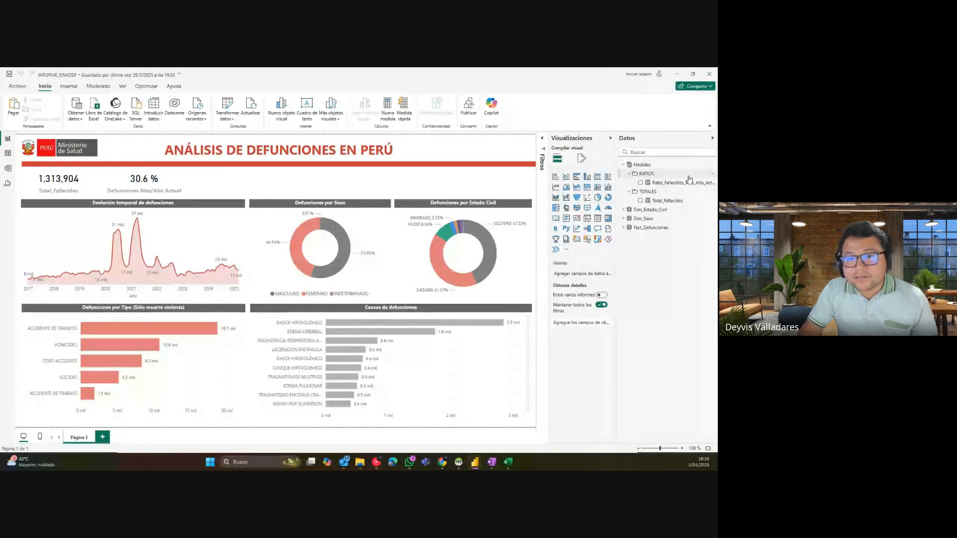
Step: Look at the RATIOS and TOTALES folder options without changing anything
{"action": "left_click", "coordinate": [713, 174]}
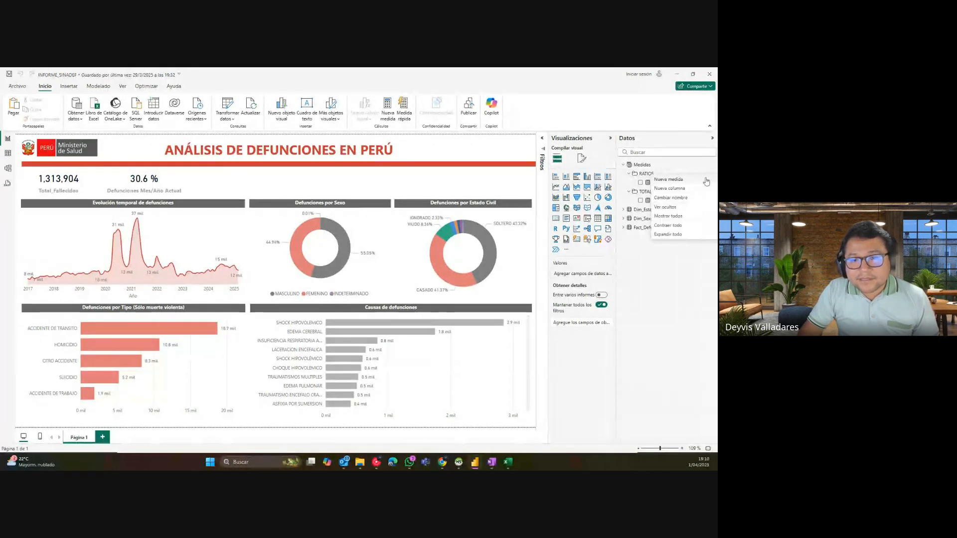
{"action": "left_click", "coordinate": [647, 196]}
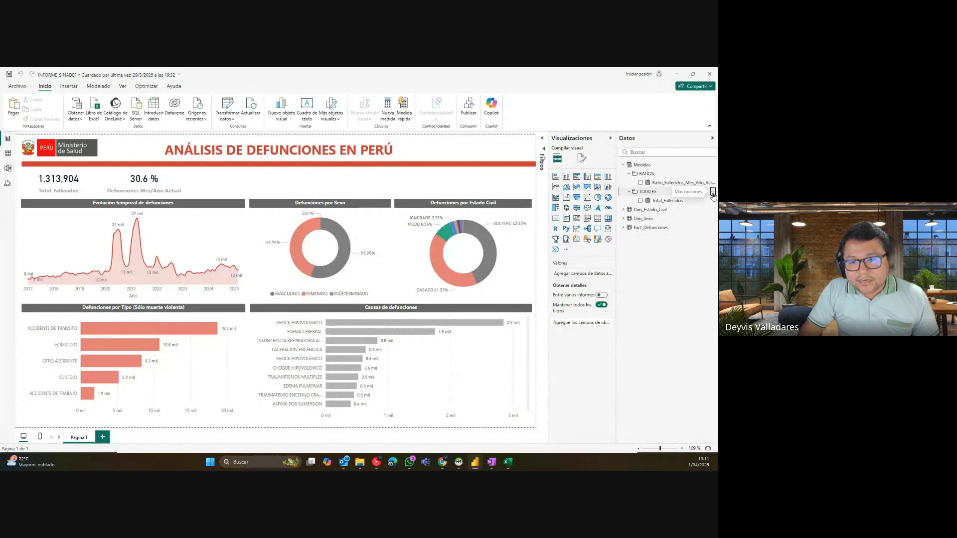
{"action": "right_click", "coordinate": [652, 195]}
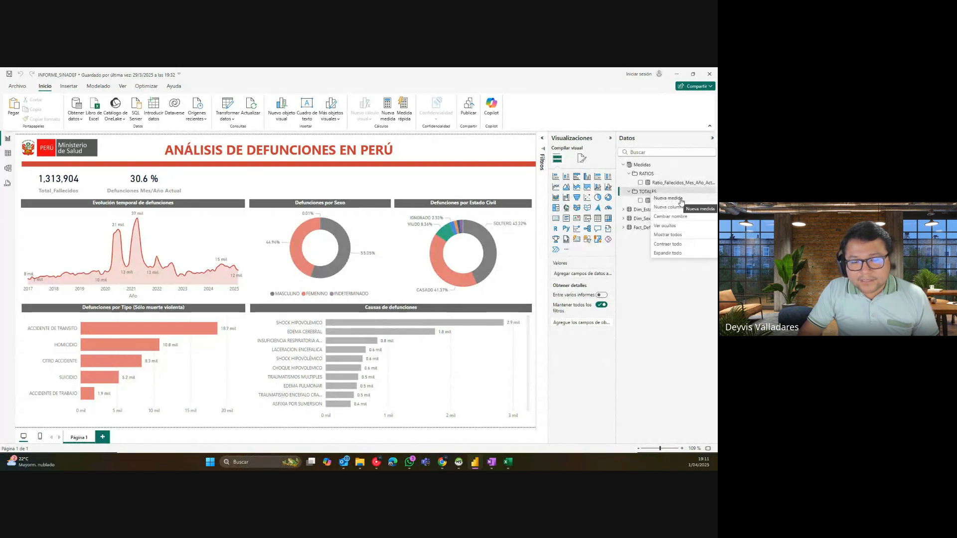
{"action": "left_click", "coordinate": [645, 195]}
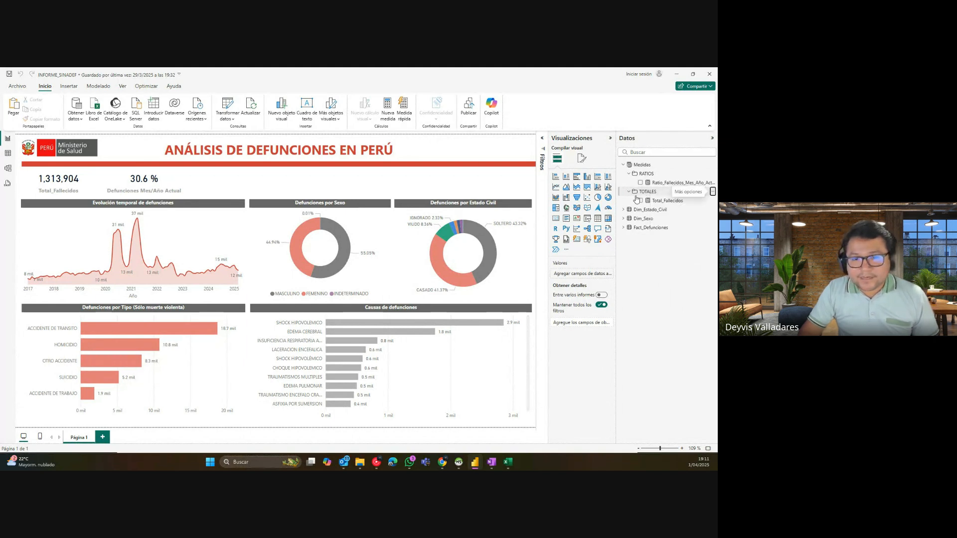
Step: Create a new Medidas measure named Texto_Conclusion and turn on the screen magnifier
{"action": "left_click", "coordinate": [704, 166]}
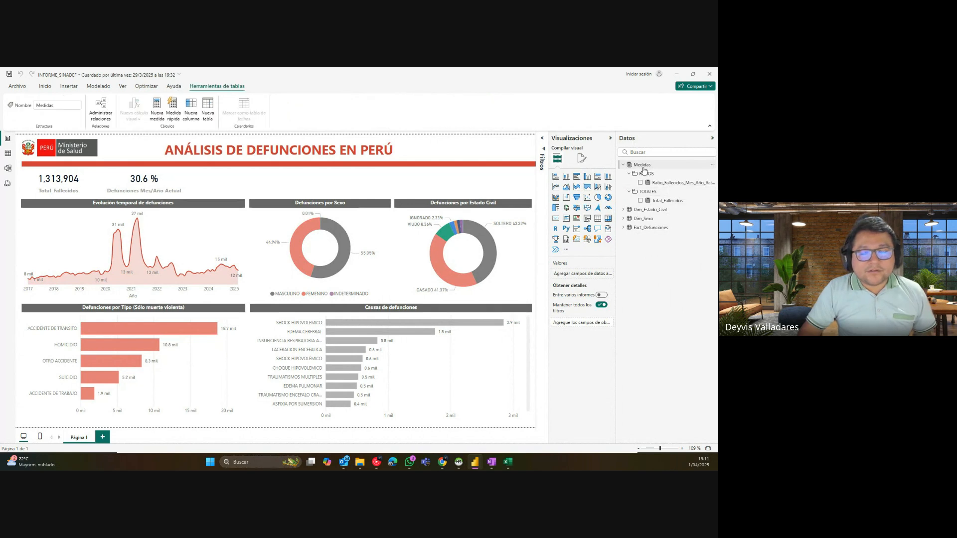
{"action": "left_click", "coordinate": [711, 168]}
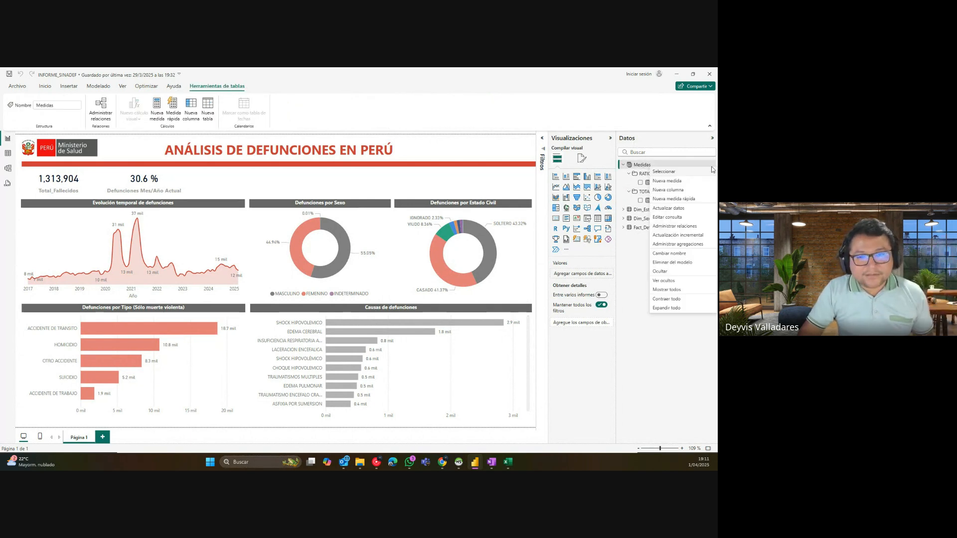
{"action": "left_click", "coordinate": [668, 181]}
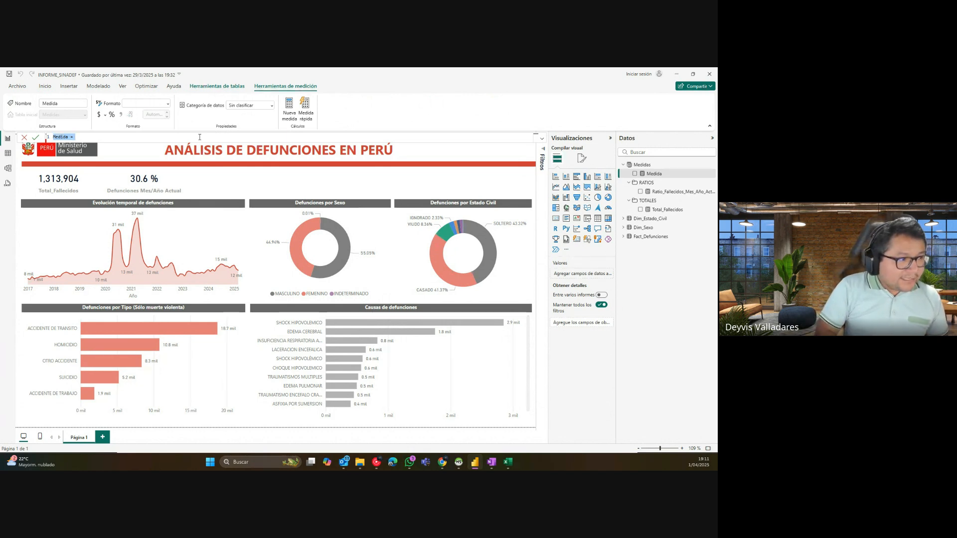
{"action": "type", "text": "Texto_"}
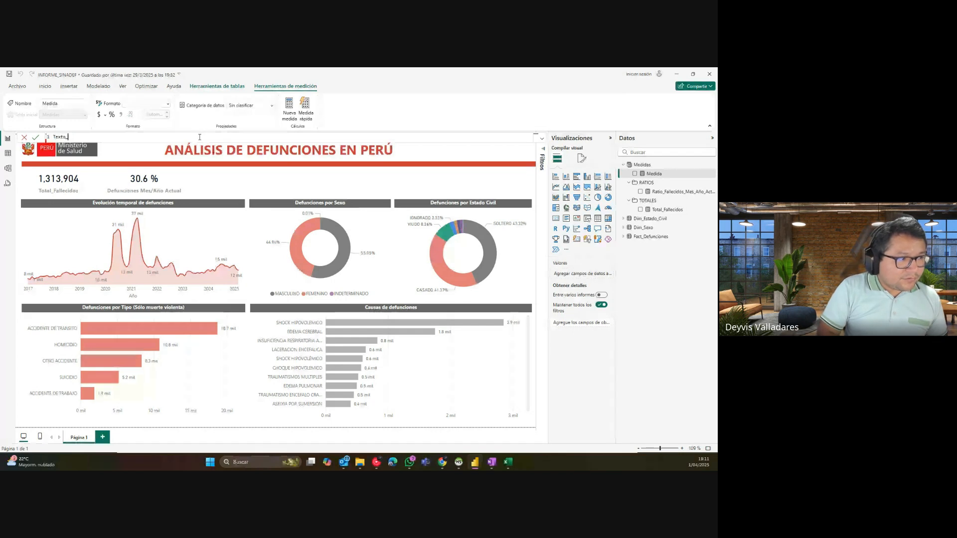
{"action": "type", "text": "Cor"}
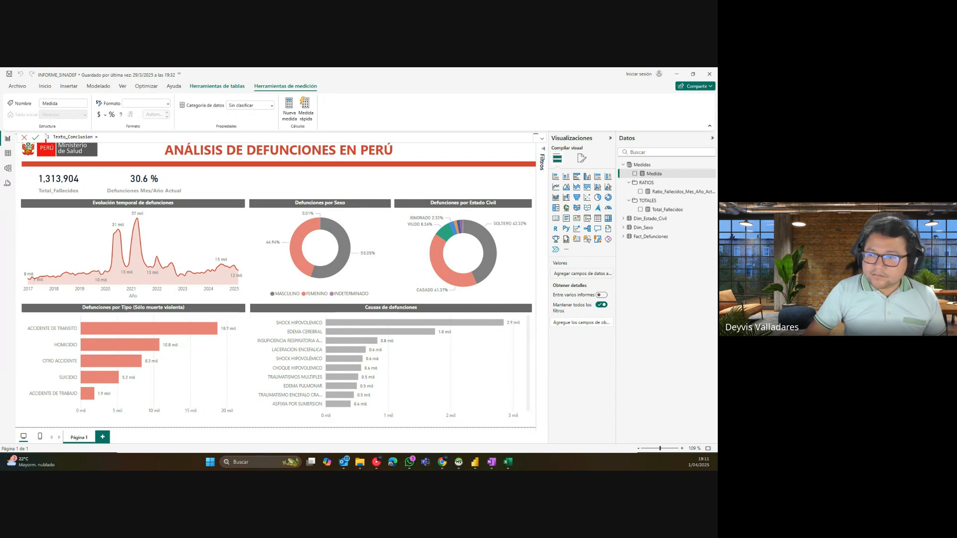
{"action": "key", "text": "super+plus"}
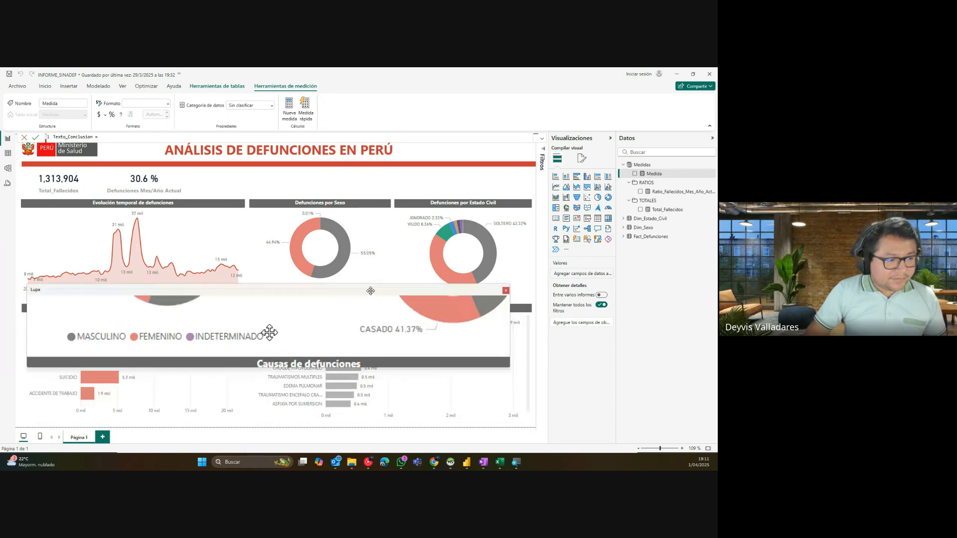
{"action": "key", "text": "ctrl+alt+r"}
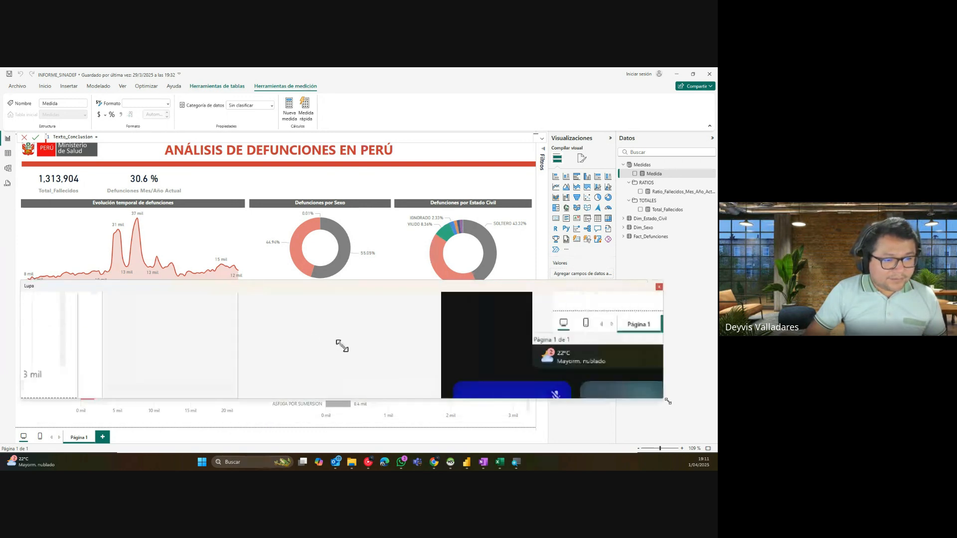
Step: Start Texto_Conclusion with the text "El ratio de fallecidos del mes de marzo 2025 respecto al año es "
{"action": "left_click", "coordinate": [342, 345]}
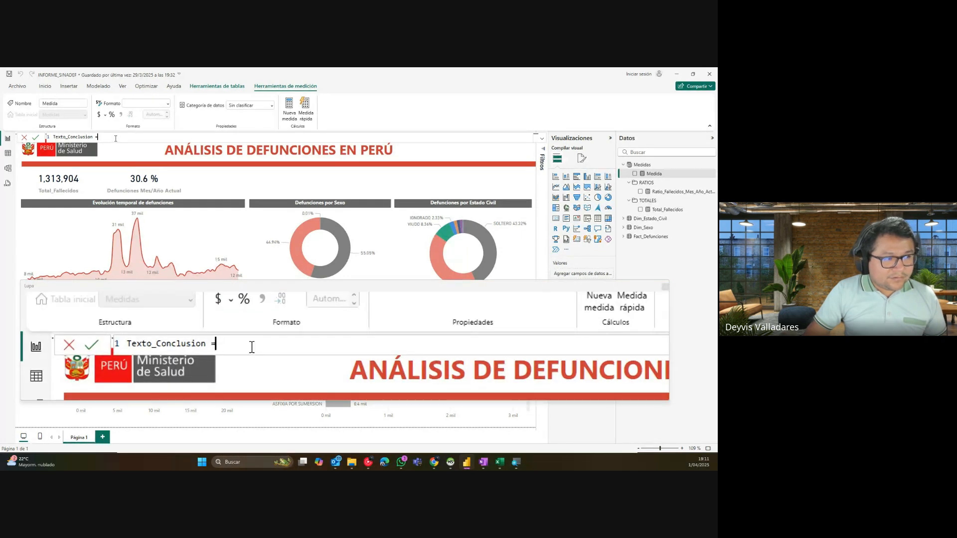
{"action": "type", "text": "\""}
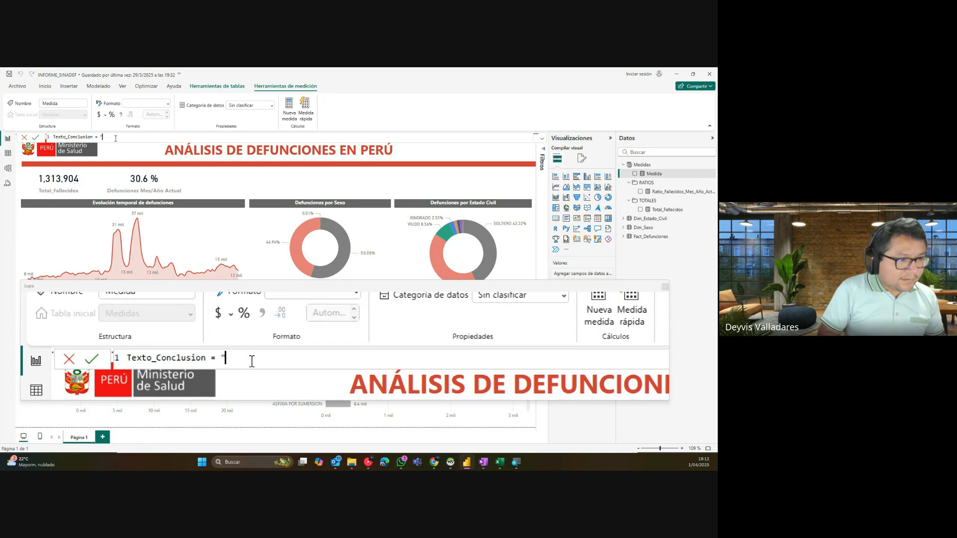
{"action": "type", "text": "El númer"}
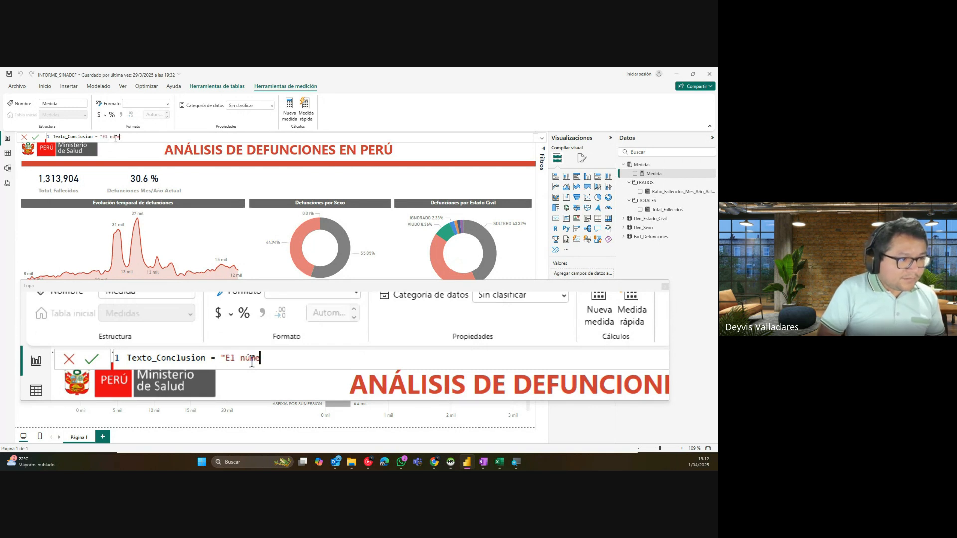
{"action": "key", "text": "BackSpace"}
{"action": "key", "text": "BackSpace"}
{"action": "key", "text": "BackSpace"}
{"action": "key", "text": "BackSpace"}
{"action": "key", "text": "BackSpace"}
{"action": "key", "text": "BackSpace"}
{"action": "key", "text": "BackSpace"}
{"action": "key", "text": "BackSpace"}
{"action": "type", "text": "El tota"}
{"action": "key", "text": "BackSpace"}
{"action": "key", "text": "BackSpace"}
{"action": "key", "text": "BackSpace"}
{"action": "key", "text": "BackSpace"}
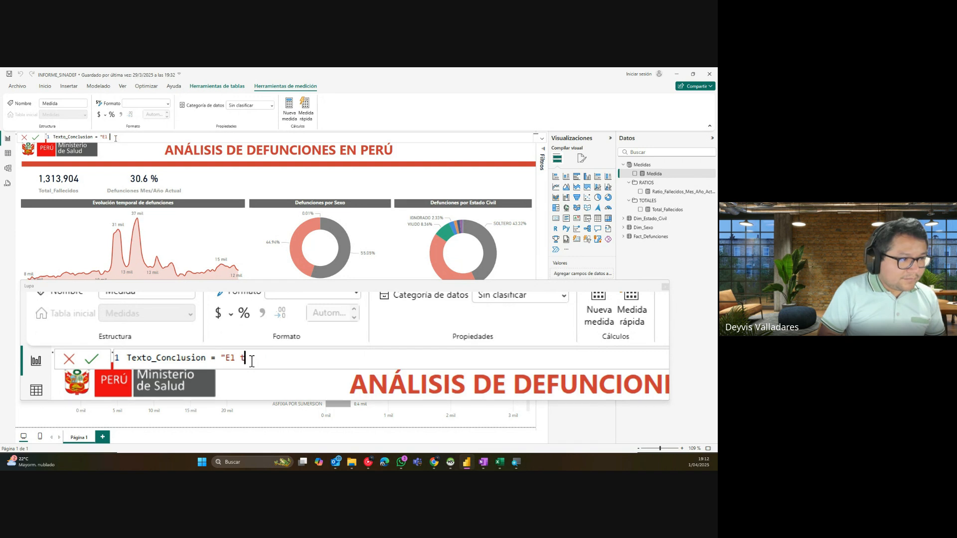
{"action": "type", "text": "rapi"}
{"action": "type", "text": "o de fallecidos"}
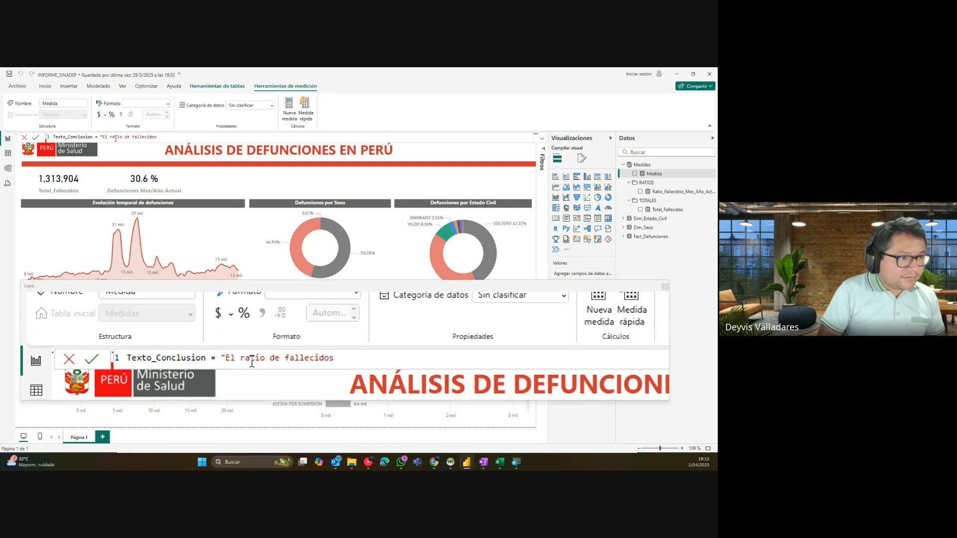
{"action": "type", "text": " del m"}
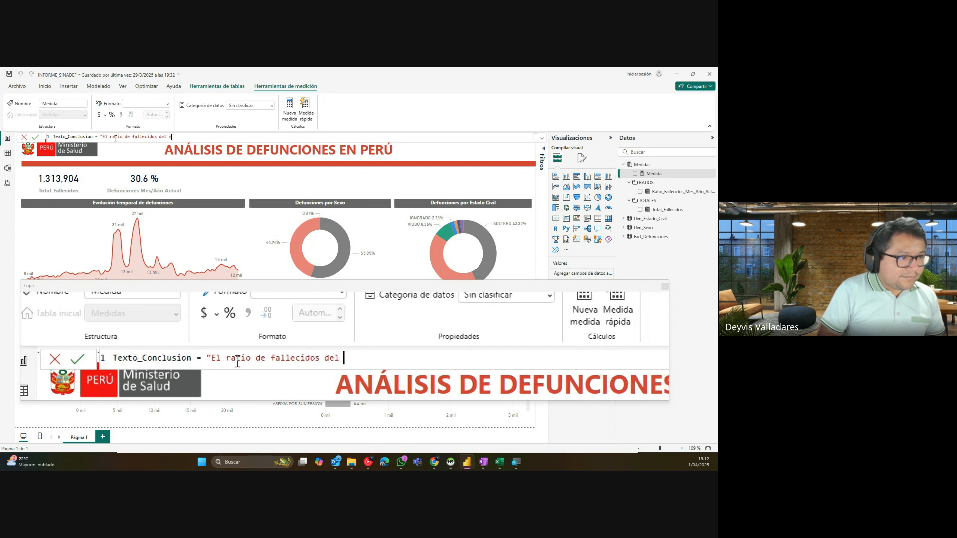
{"action": "type", "text": "es de marzo"}
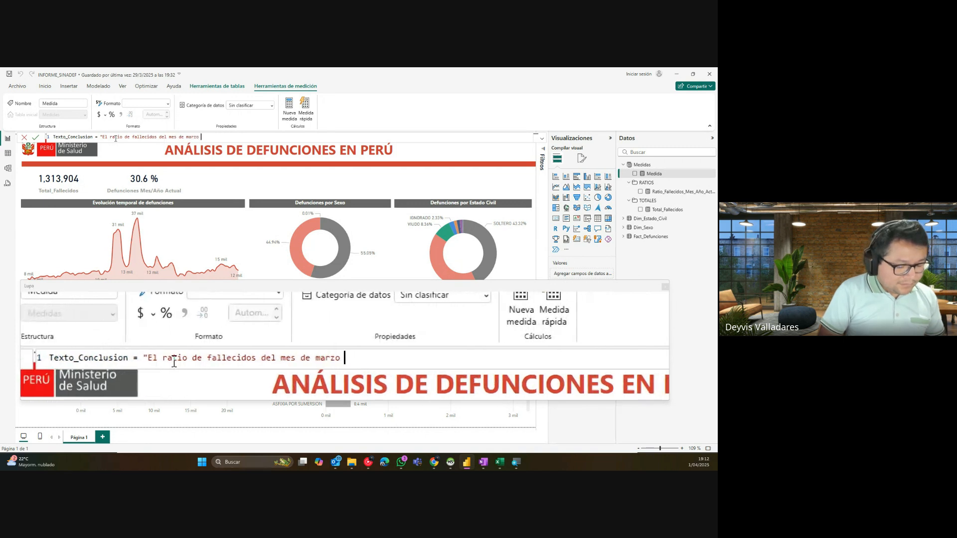
{"action": "type", "text": " 2025 respecto al año es"}
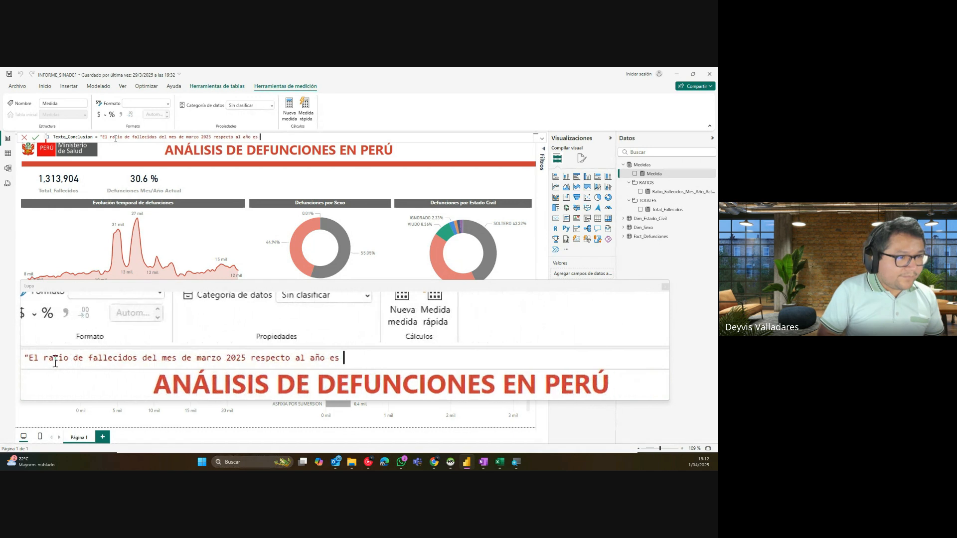
{"action": "type", "text": " \""}
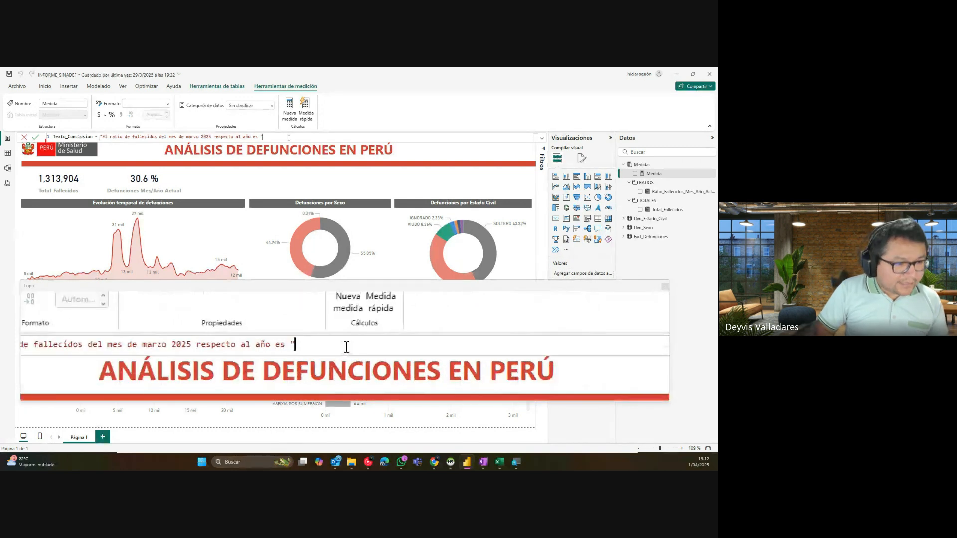
Step: Append && [Ratio_Fallecidos_Mes_Año_Actual] to the Texto_Conclusion formula
{"action": "type", "text": "&&"}
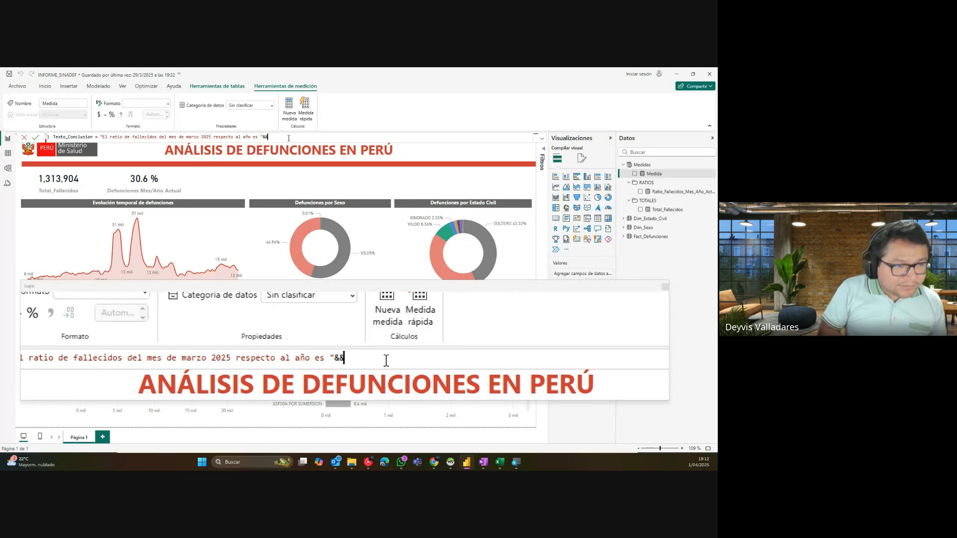
{"action": "type", "text": "&&&&&&"}
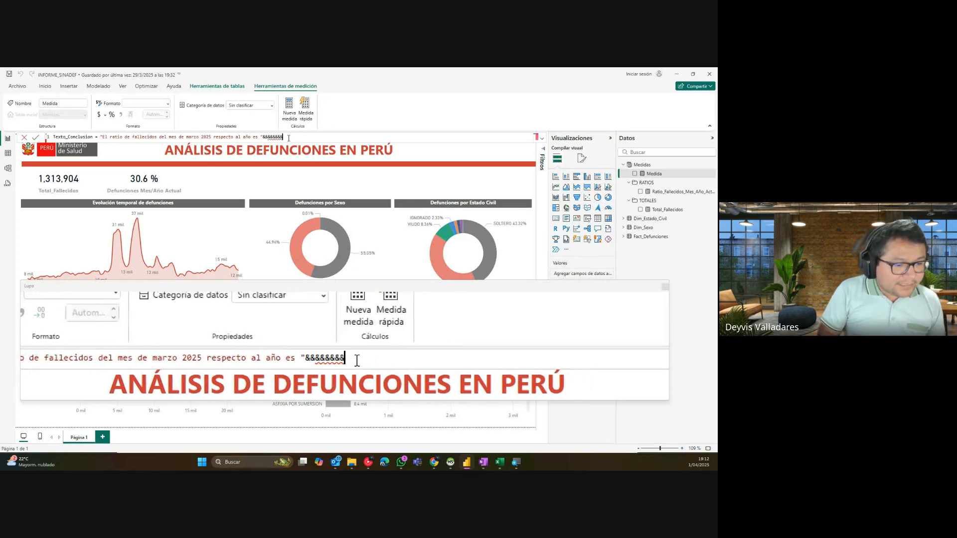
{"action": "key", "text": "BackSpace"}
{"action": "key", "text": "BackSpace"}
{"action": "key", "text": "BackSpace"}
{"action": "key", "text": "BackSpace"}
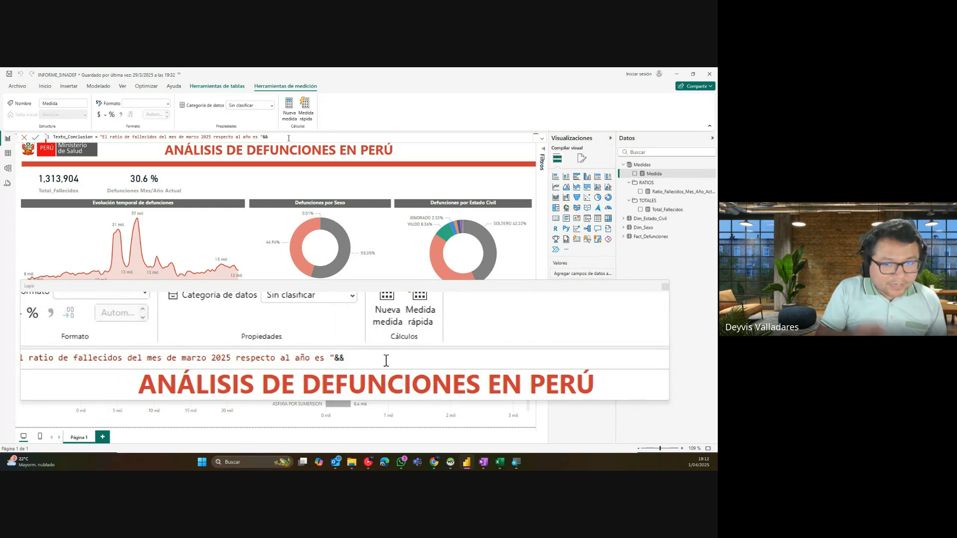
{"action": "type", "text": "RATIO"}
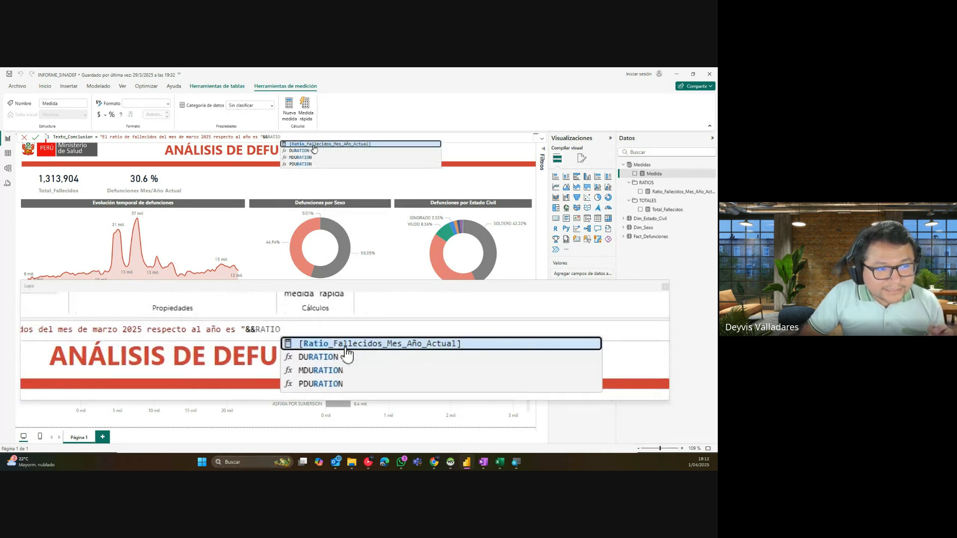
{"action": "left_click", "coordinate": [316, 148]}
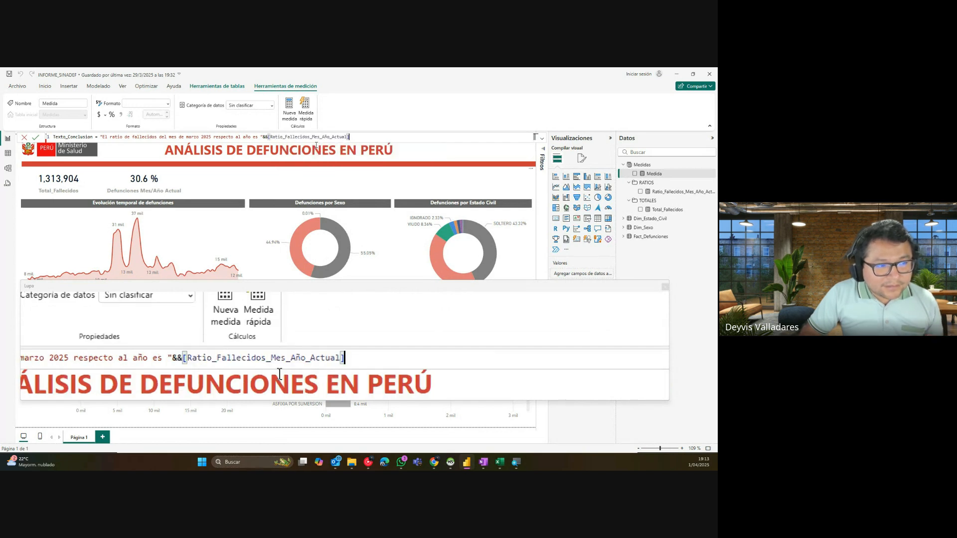
Step: Commit Texto_Conclusion, collapse the RATIOS and TOTALES folders, and switch to Model view
{"action": "key", "text": "Return"}
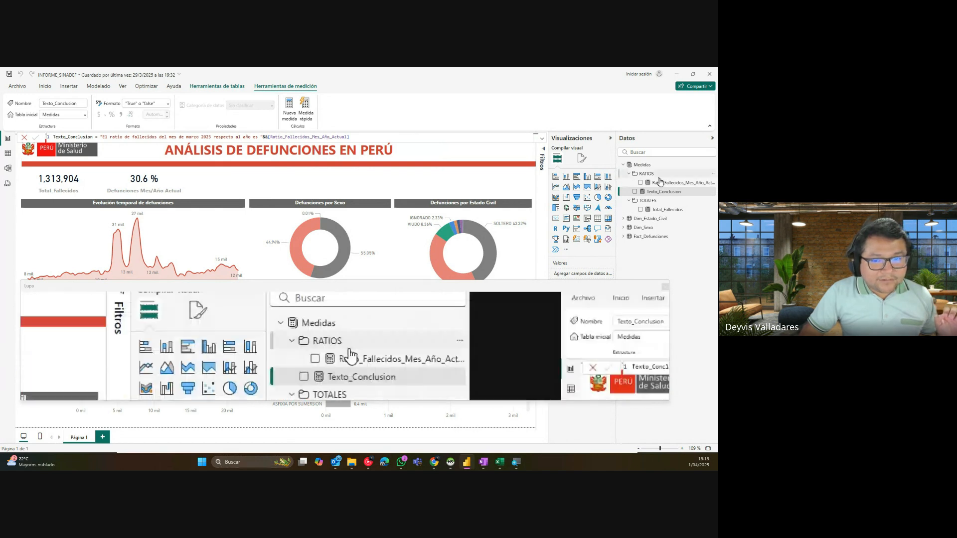
{"action": "left_click", "coordinate": [628, 173]}
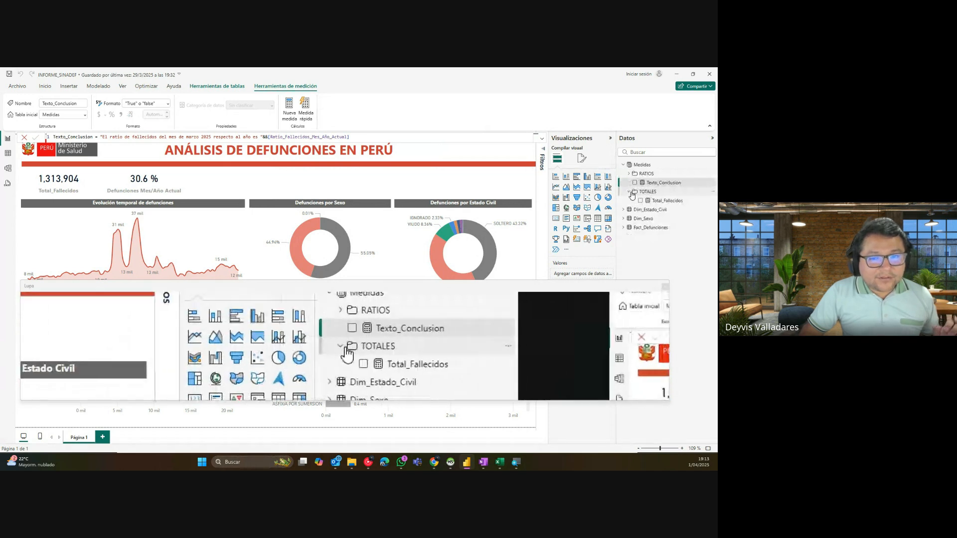
{"action": "left_click", "coordinate": [630, 192]}
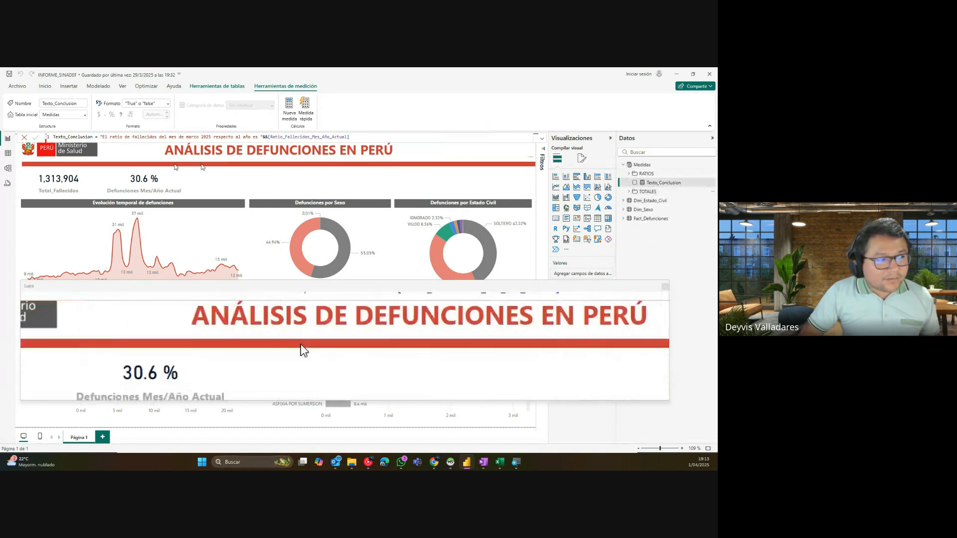
{"action": "left_click", "coordinate": [9, 170]}
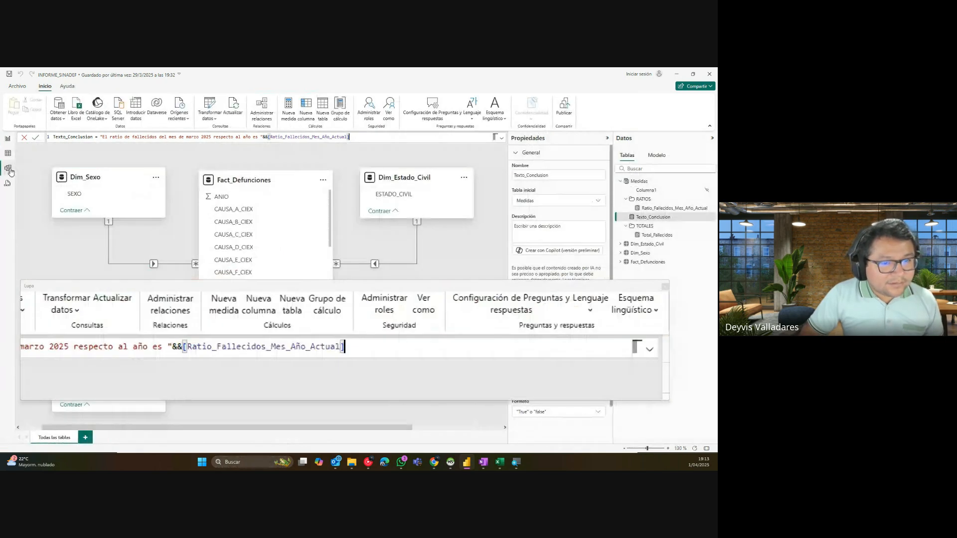
Step: Set Texto_Conclusion's Carpeta para mostrar to TEXTOS, then go back to Report view
{"action": "left_click", "coordinate": [651, 219]}
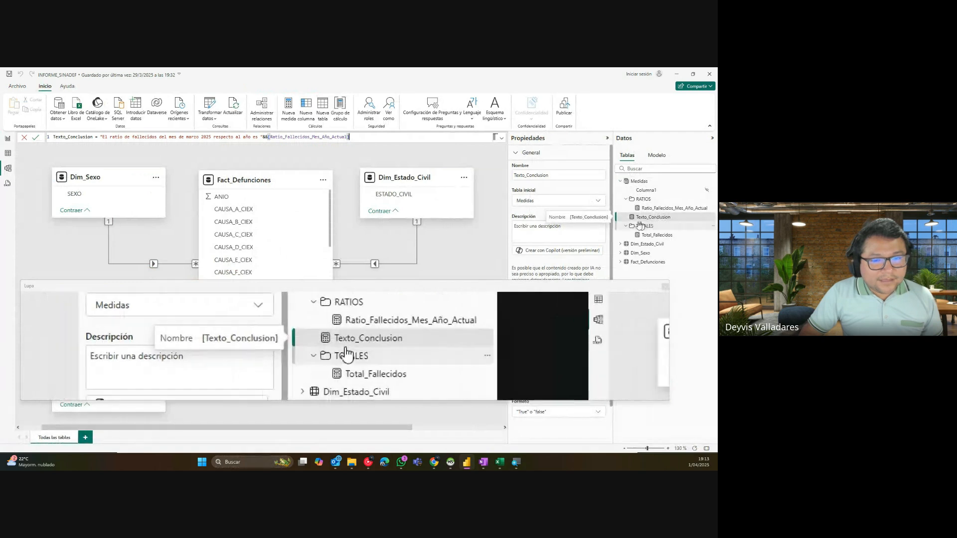
{"action": "left_click_drag", "start_coordinate": [612, 217], "coordinate": [602, 321]}
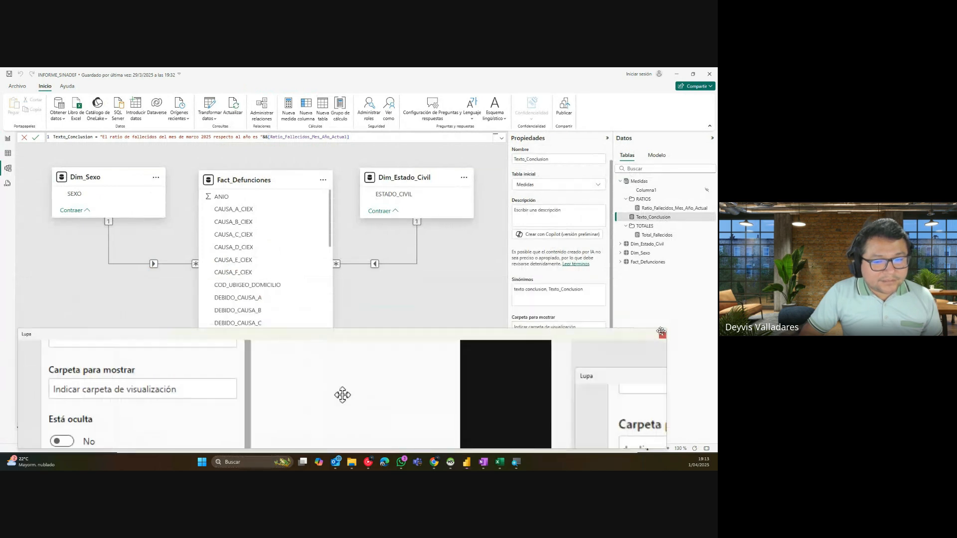
{"action": "key", "text": "super+Escape"}
{"action": "left_click", "coordinate": [581, 325]}
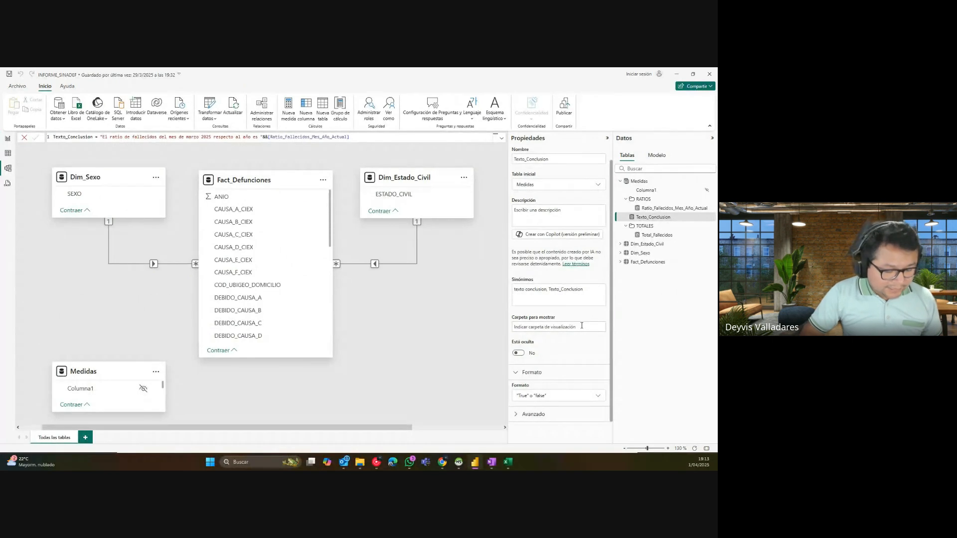
{"action": "type", "text": "TEXTOS"}
{"action": "key", "text": "Return"}
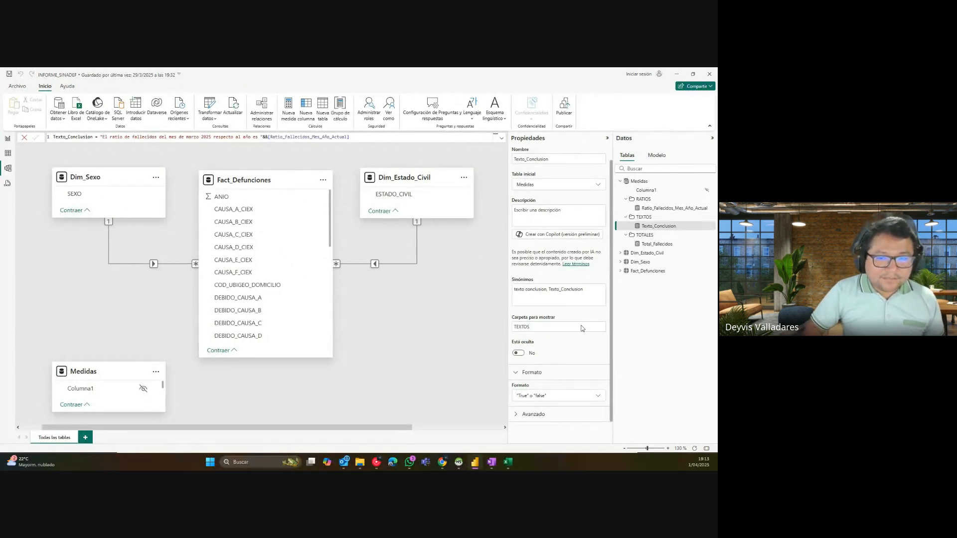
{"action": "left_click", "coordinate": [8, 138]}
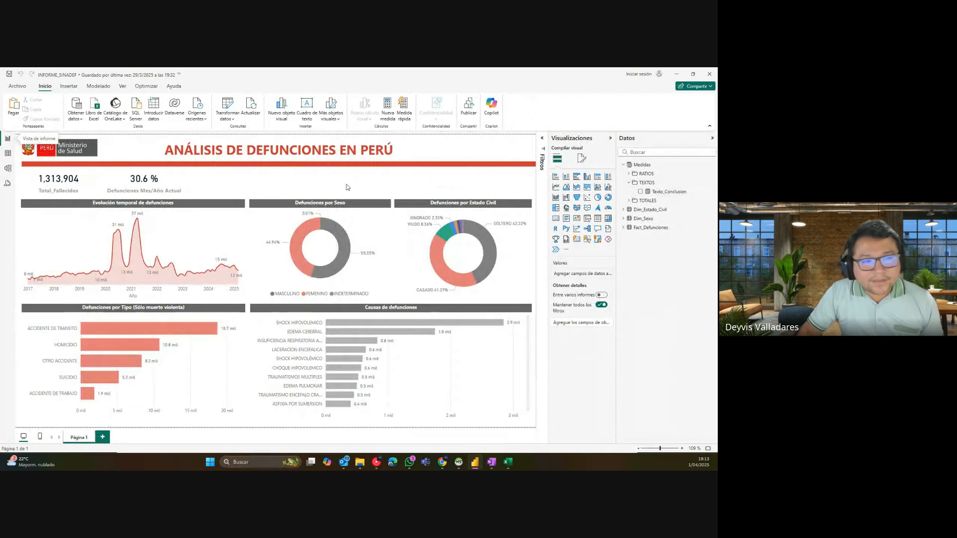
{"action": "left_click", "coordinate": [556, 219]}
{"action": "left_click_drag", "start_coordinate": [149, 210], "coordinate": [366, 192]}
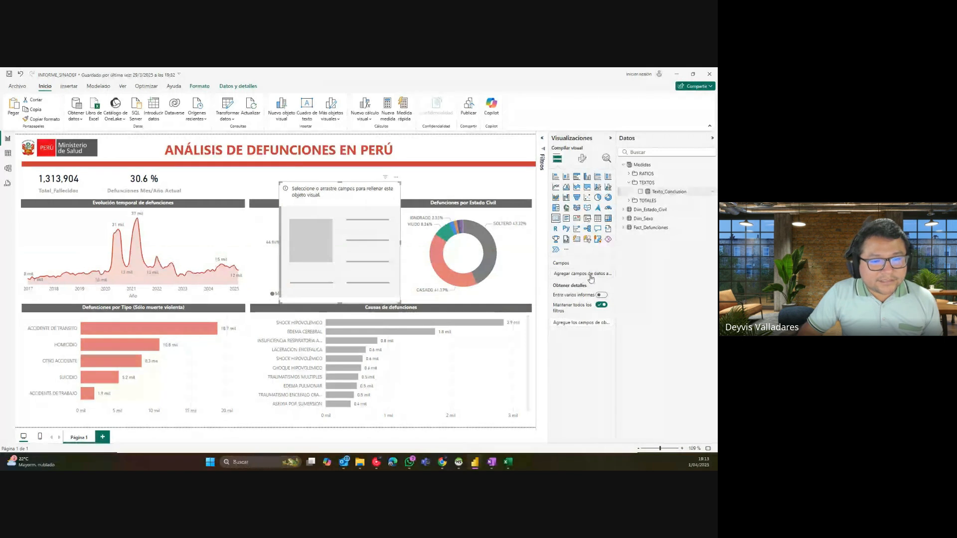
{"action": "left_click_drag", "start_coordinate": [591, 278], "coordinate": [591, 278]}
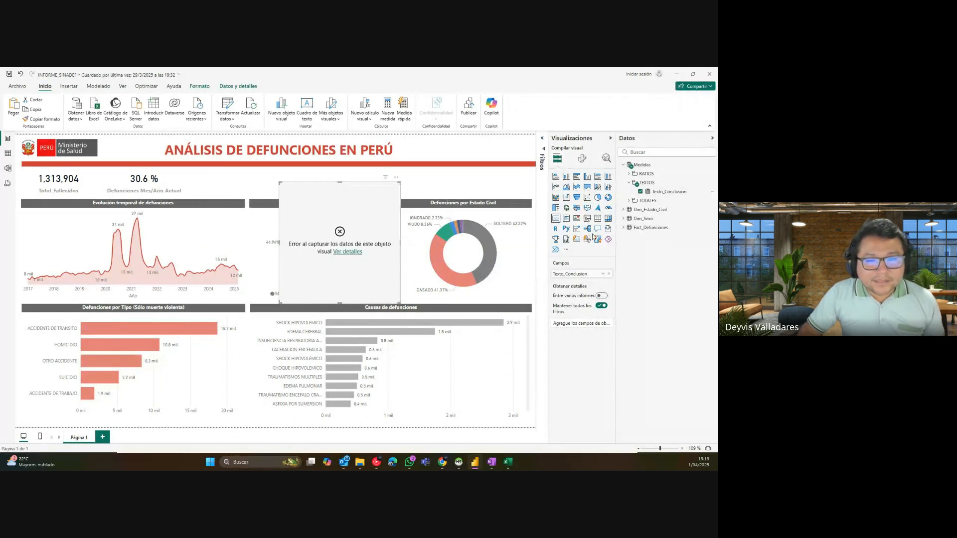
{"action": "left_click", "coordinate": [397, 179]}
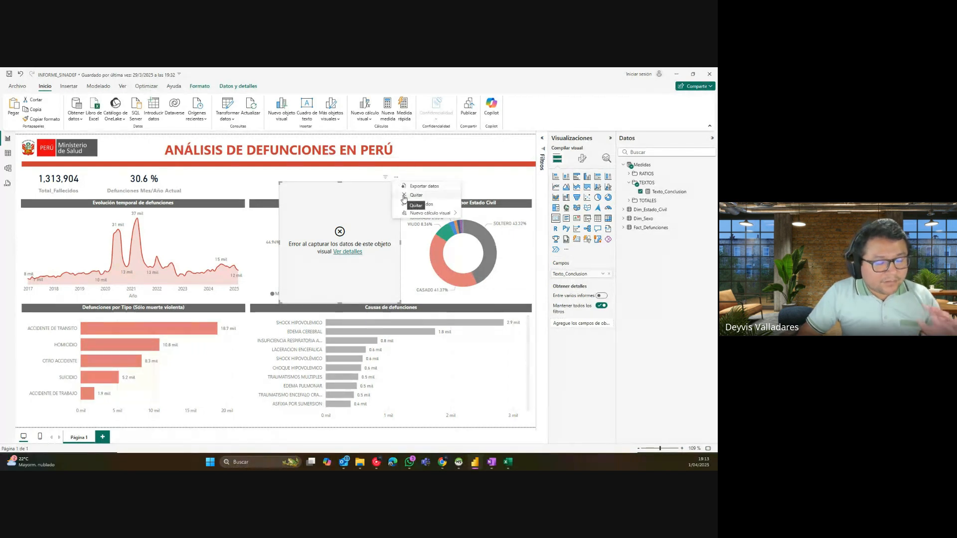
{"action": "left_click", "coordinate": [404, 196]}
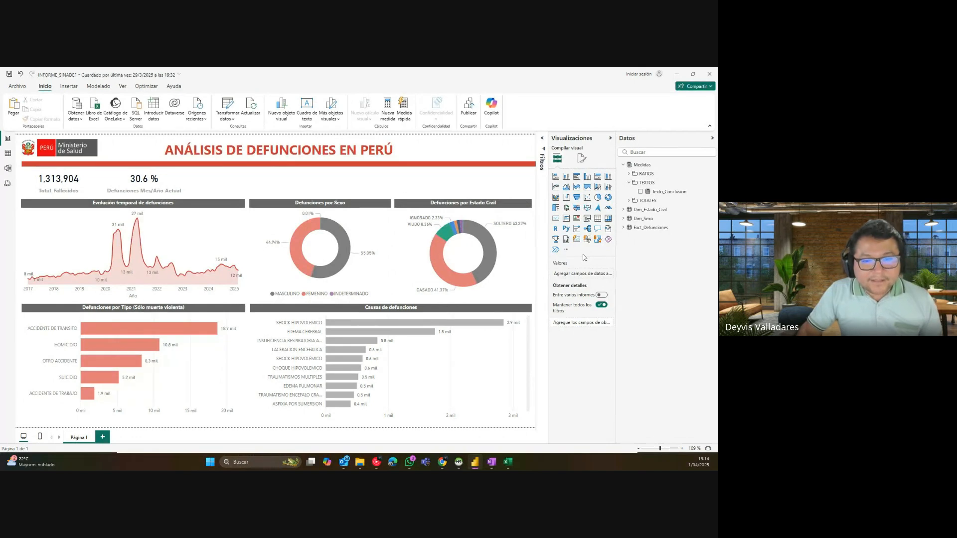
Step: Add and then remove an empty KPI visual, then open the Visualizaciones more-visuals menu
{"action": "left_click", "coordinate": [576, 218]}
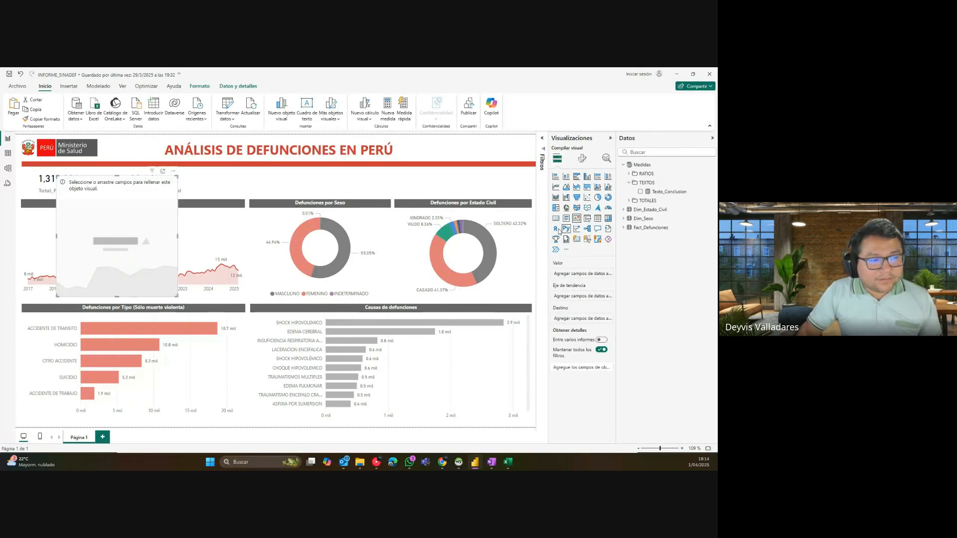
{"action": "left_click_drag", "start_coordinate": [124, 187], "coordinate": [341, 188]}
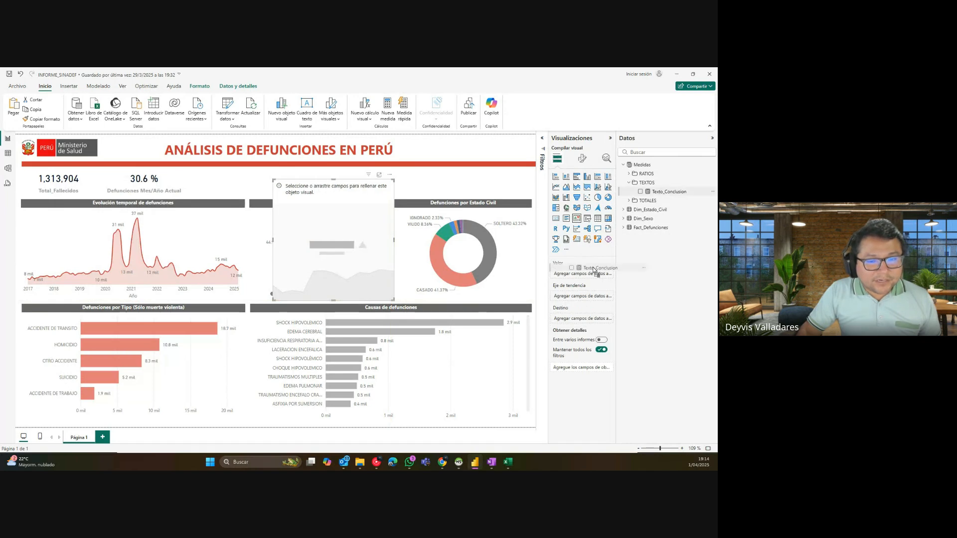
{"action": "left_click", "coordinate": [389, 174]}
{"action": "left_click", "coordinate": [407, 184]}
{"action": "left_click", "coordinate": [567, 251]}
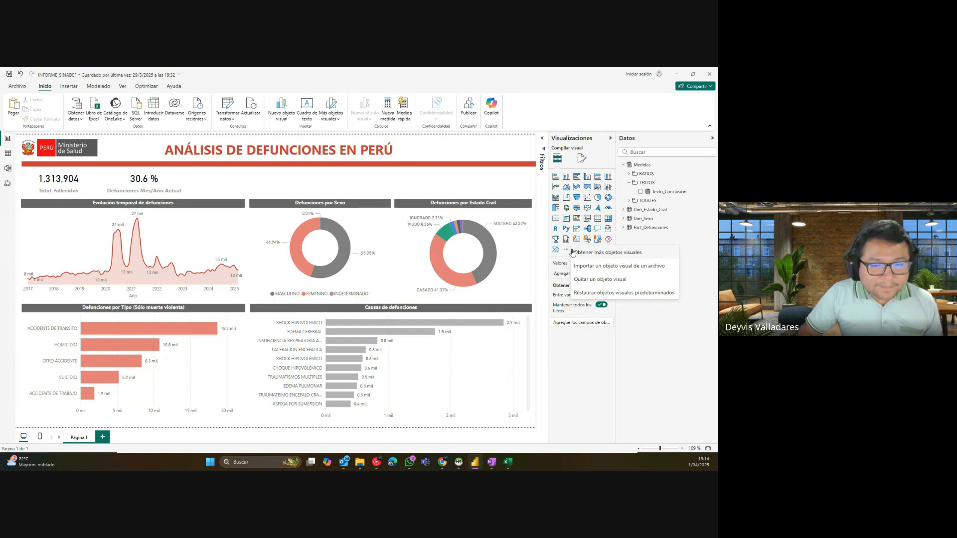
Step: Try Obtener más objetos visuales twice, dismissing the sign-in prompt each time
{"action": "left_click", "coordinate": [565, 253]}
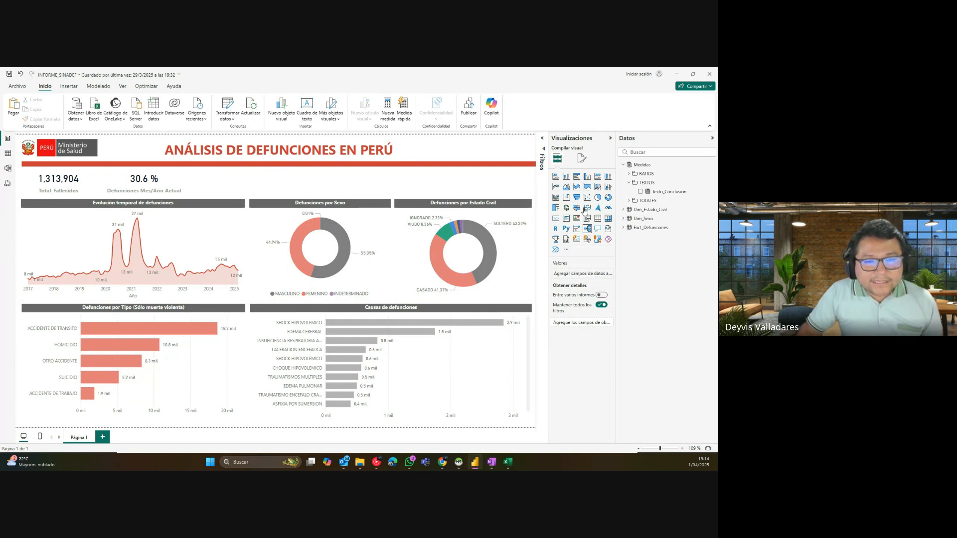
{"action": "left_click", "coordinate": [566, 249]}
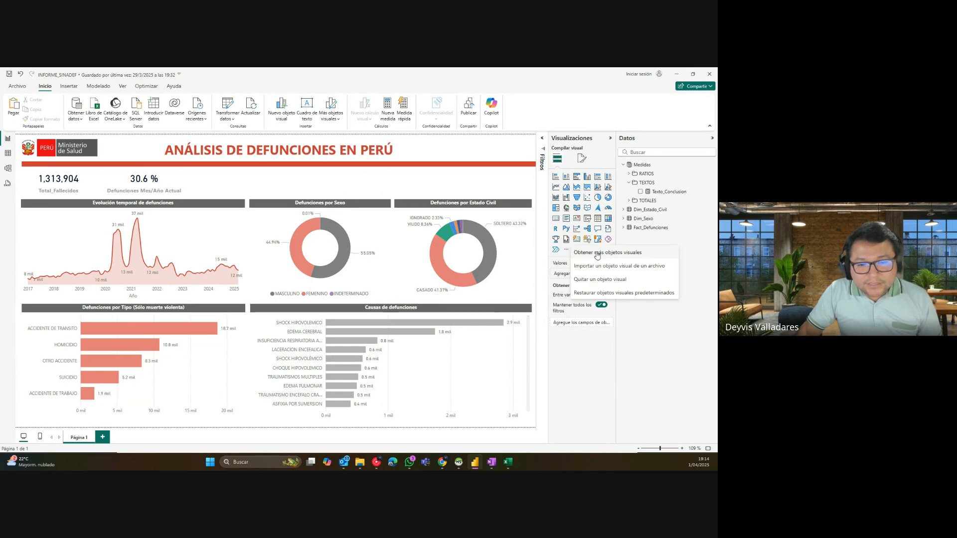
{"action": "left_click", "coordinate": [597, 253]}
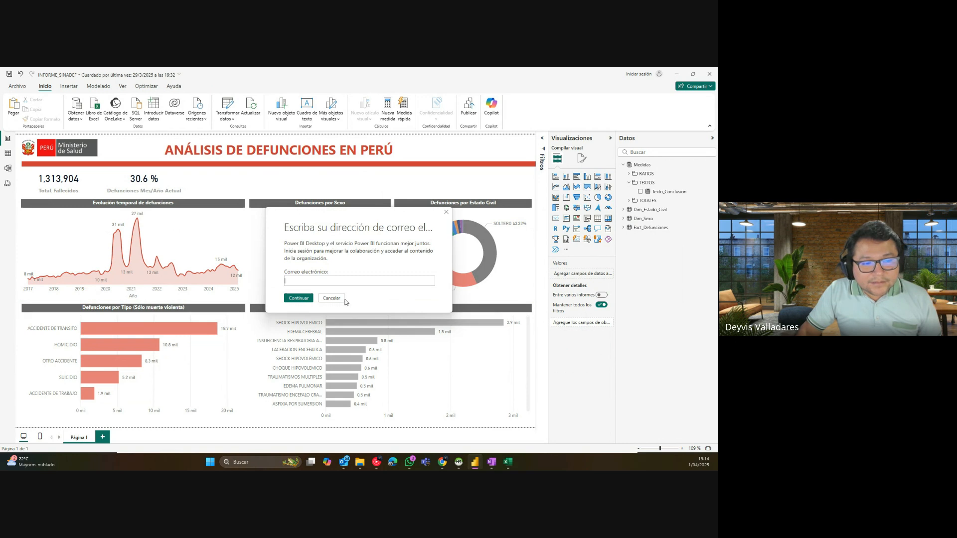
{"action": "left_click", "coordinate": [331, 298]}
{"action": "left_click", "coordinate": [566, 249]}
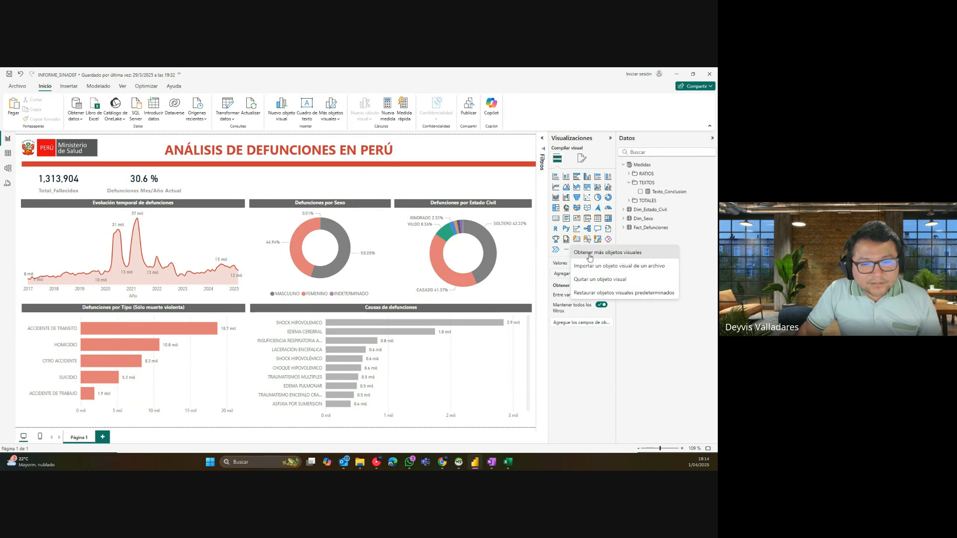
{"action": "left_click", "coordinate": [589, 253]}
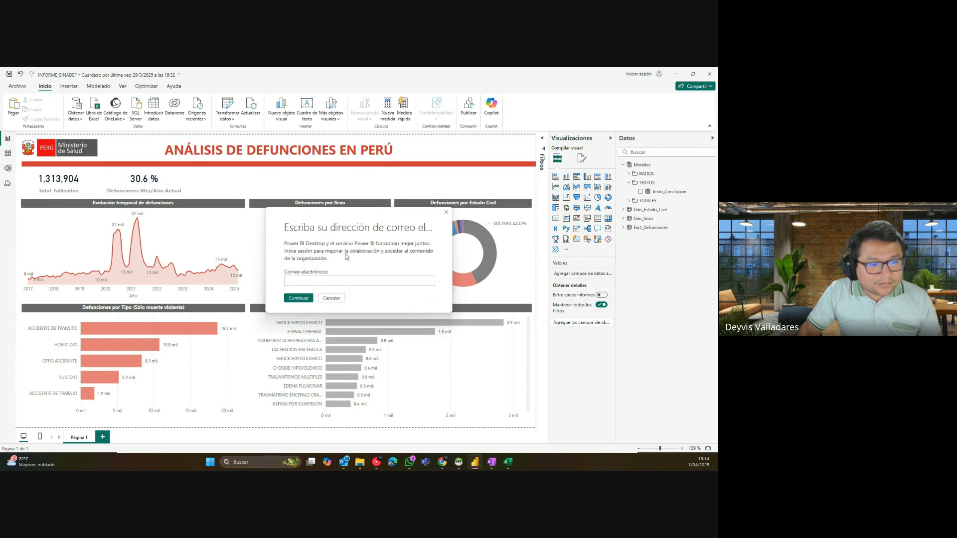
{"action": "left_click", "coordinate": [324, 280]}
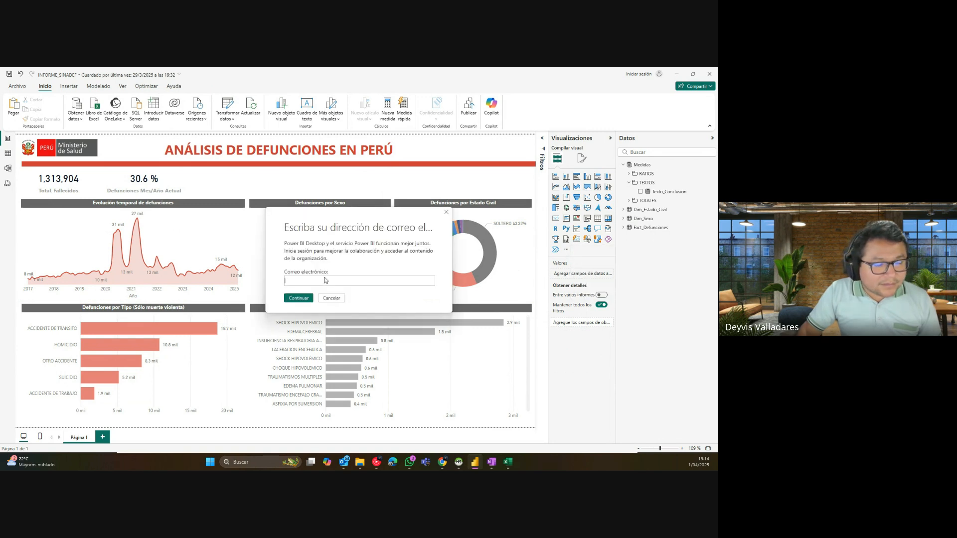
{"action": "left_click", "coordinate": [446, 214]}
Step: Request more visuals again and focus the sign-in prompt's e-mail field
{"action": "left_click", "coordinate": [567, 251]}
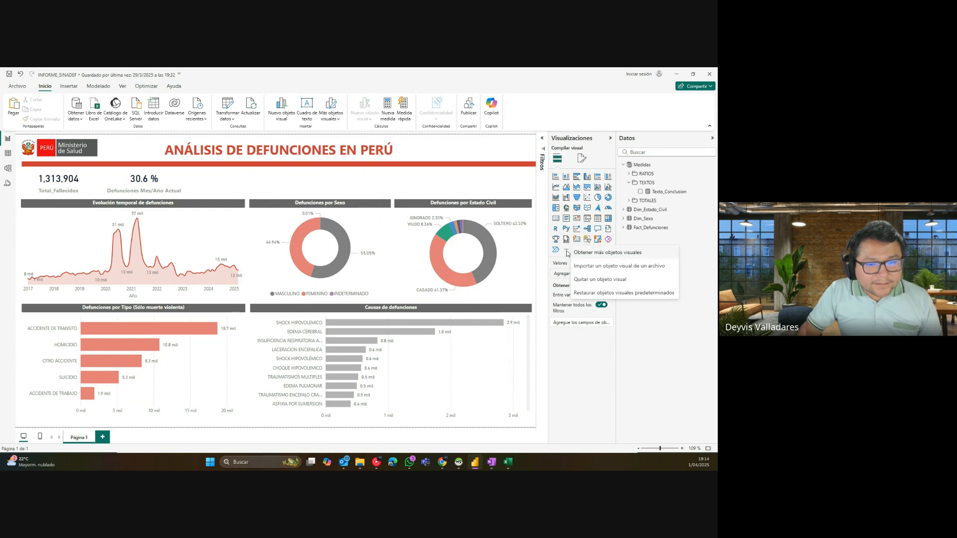
{"action": "left_click", "coordinate": [598, 255]}
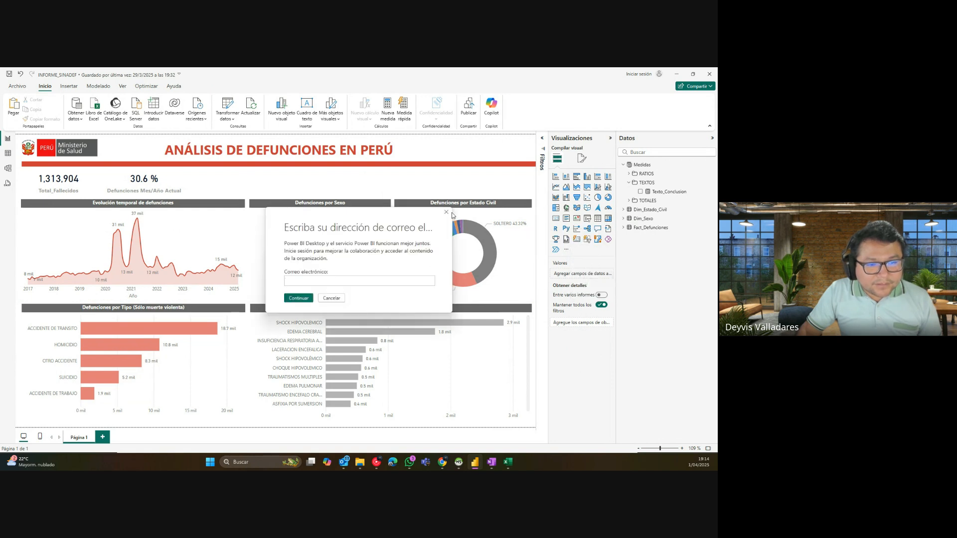
{"action": "left_click", "coordinate": [447, 213]}
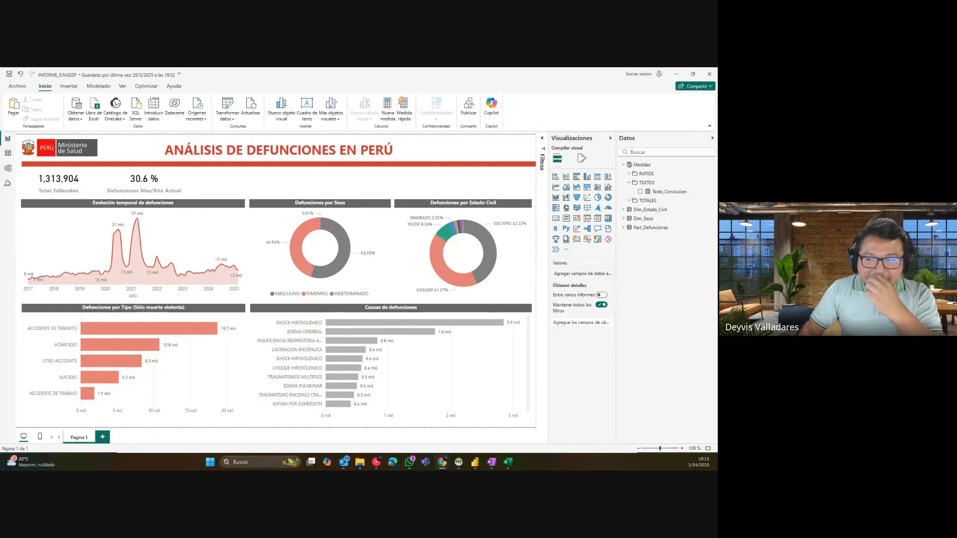
{"action": "left_click", "coordinate": [637, 75]}
{"action": "left_click", "coordinate": [362, 284]}
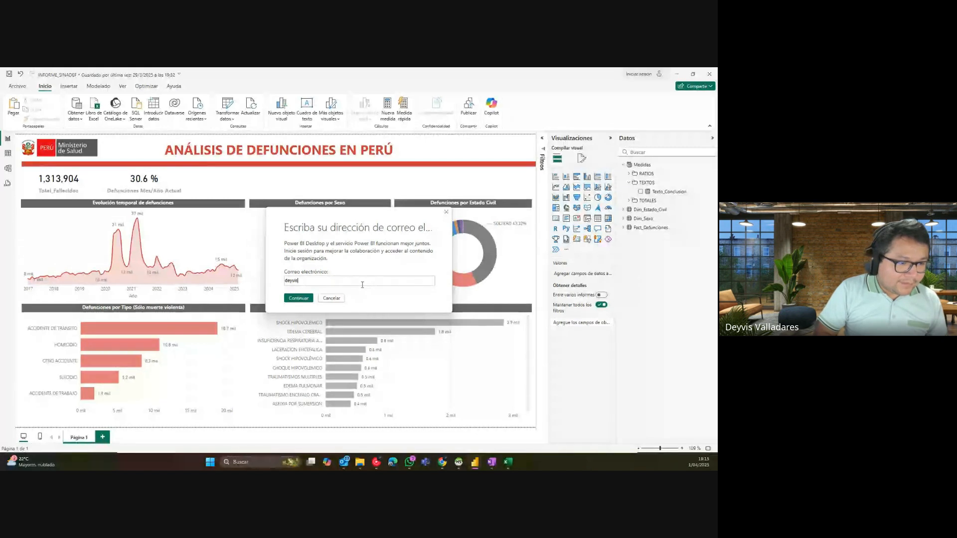
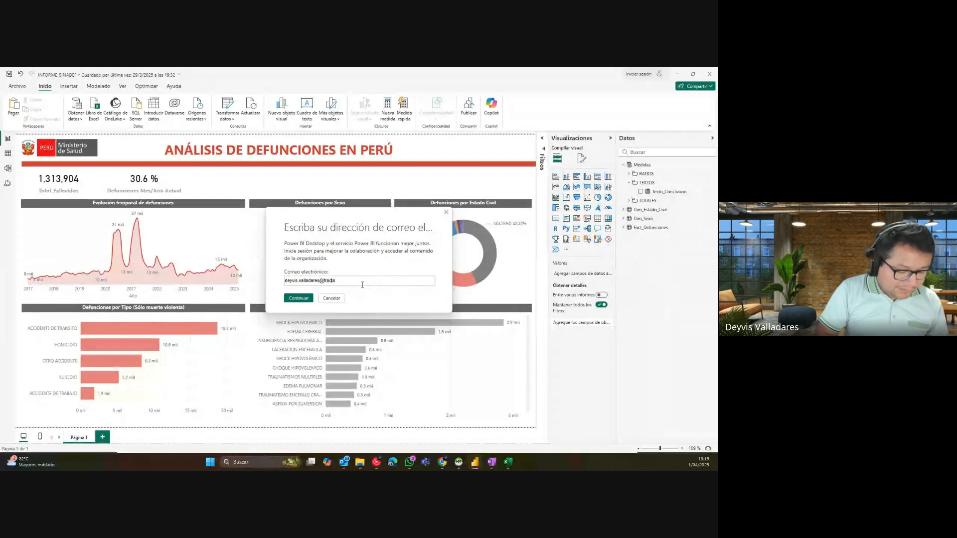
Step: Submit the work e-mail for sign-in, then request more visuals from the Visualizations pane
{"action": "key", "text": "Return"}
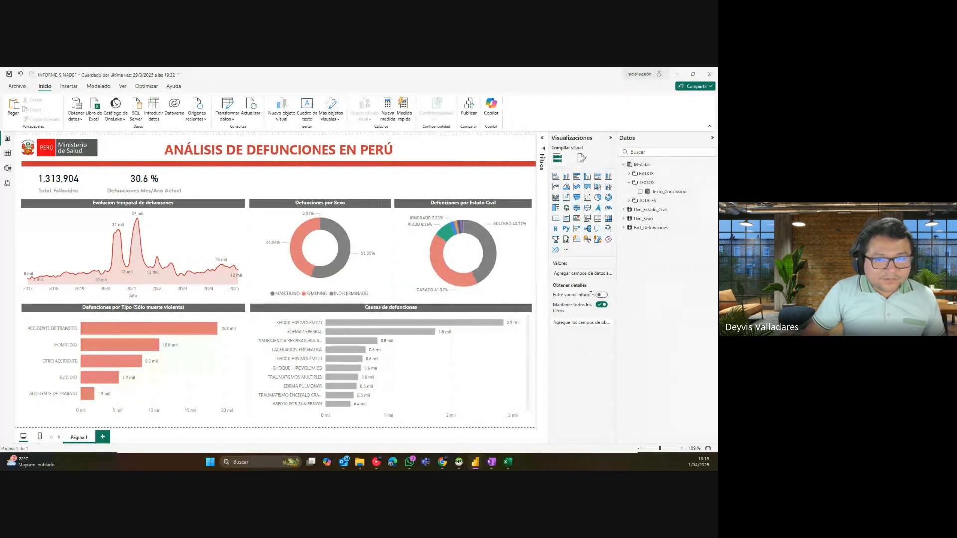
{"action": "left_click", "coordinate": [566, 249]}
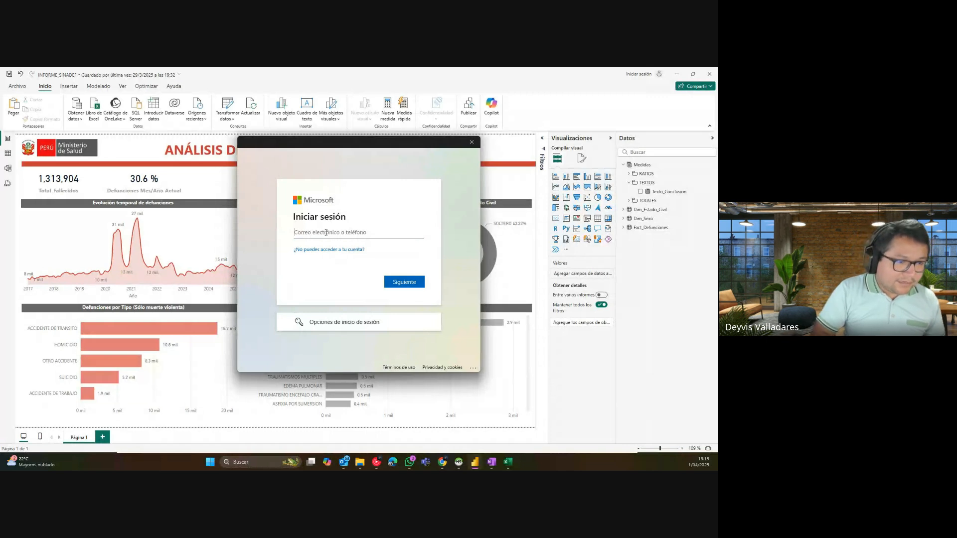
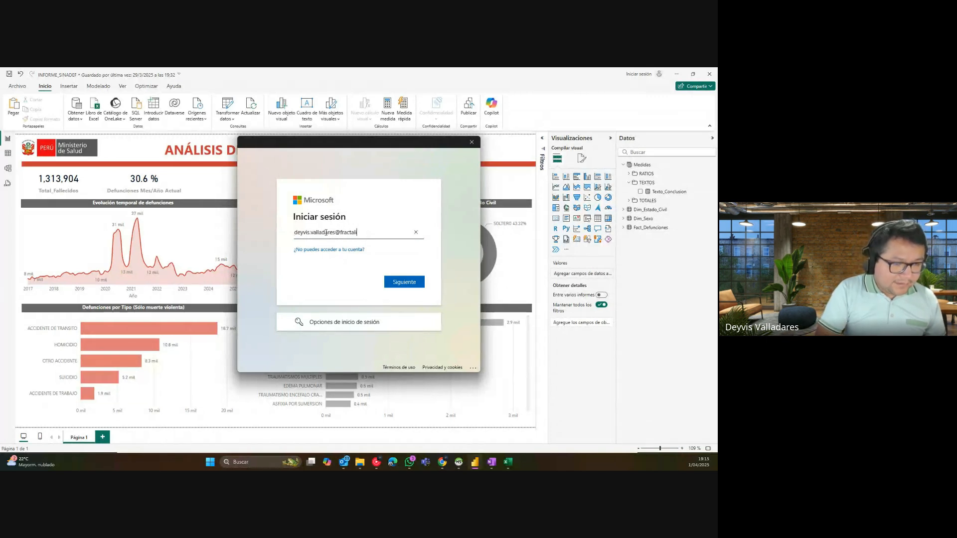
Step: Sign in with the work account e-mail and password, limiting sign-in to this app only
{"action": "key", "text": "Return"}
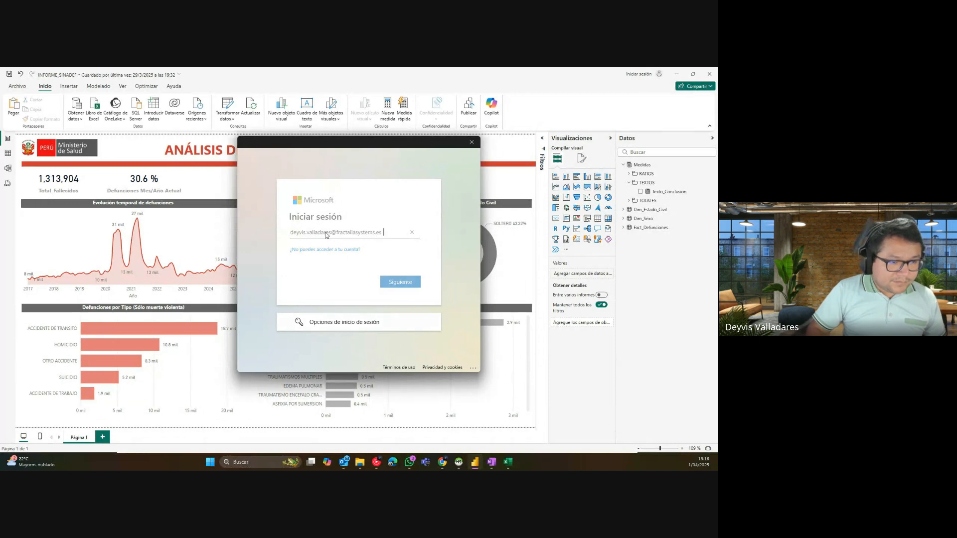
{"action": "type", "text": "*********"}
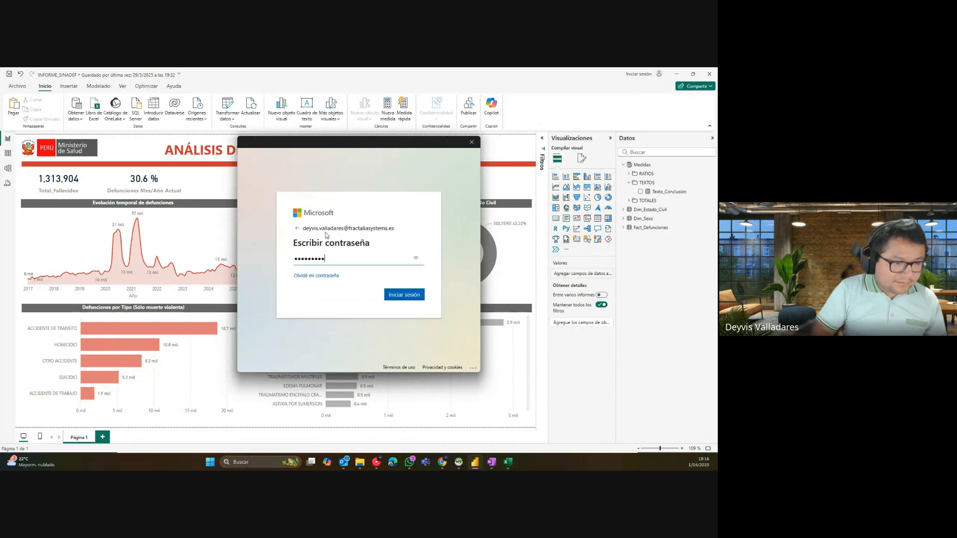
{"action": "key", "text": "Return"}
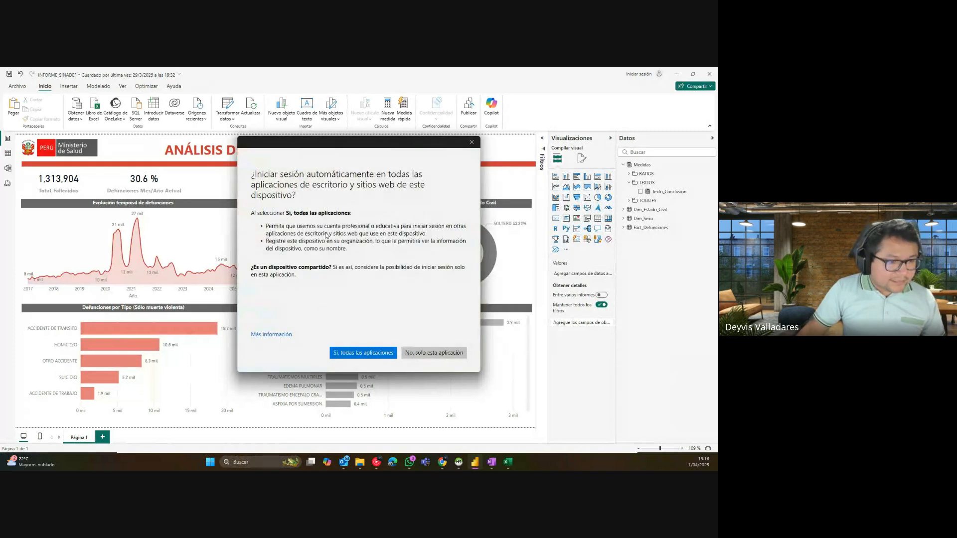
{"action": "left_click", "coordinate": [441, 358]}
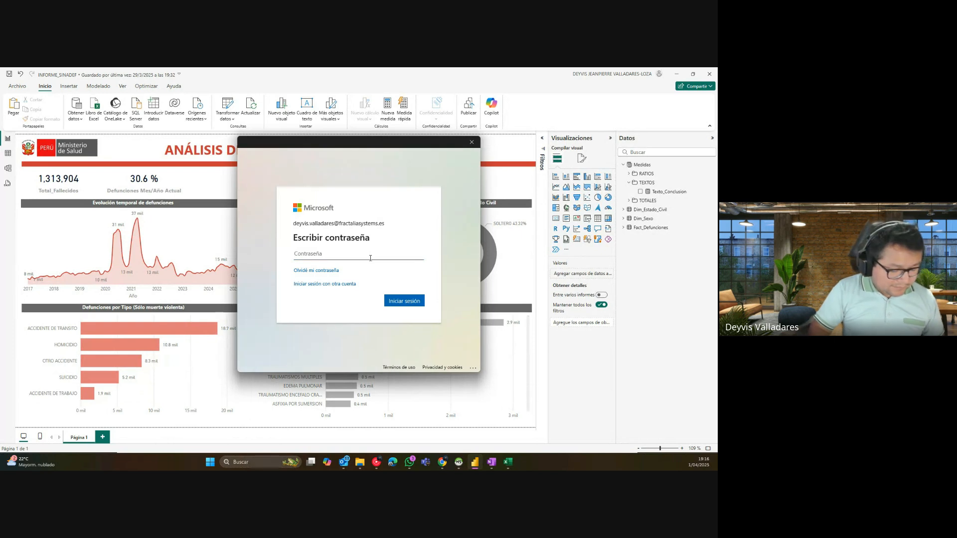
{"action": "type", "text": "**********"}
{"action": "key", "text": "Return"}
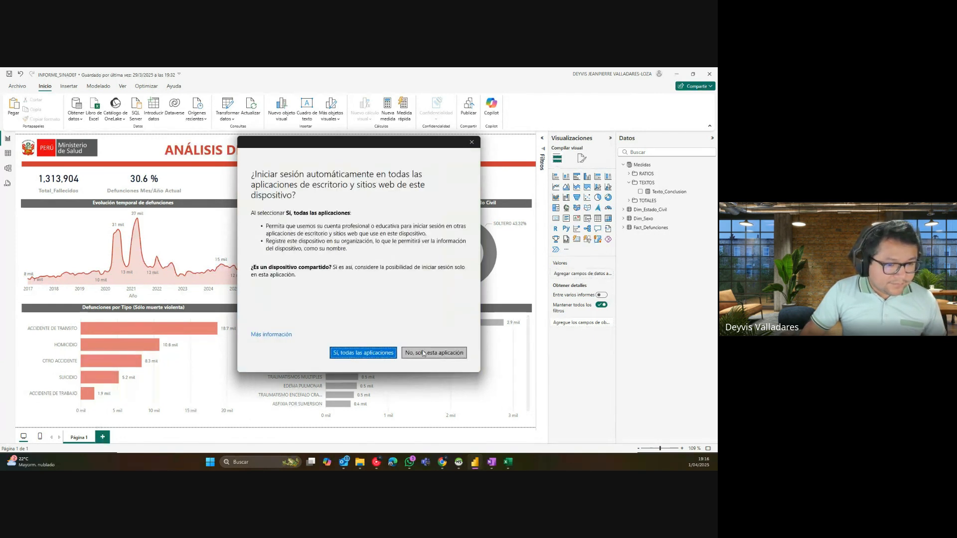
{"action": "left_click", "coordinate": [423, 353]}
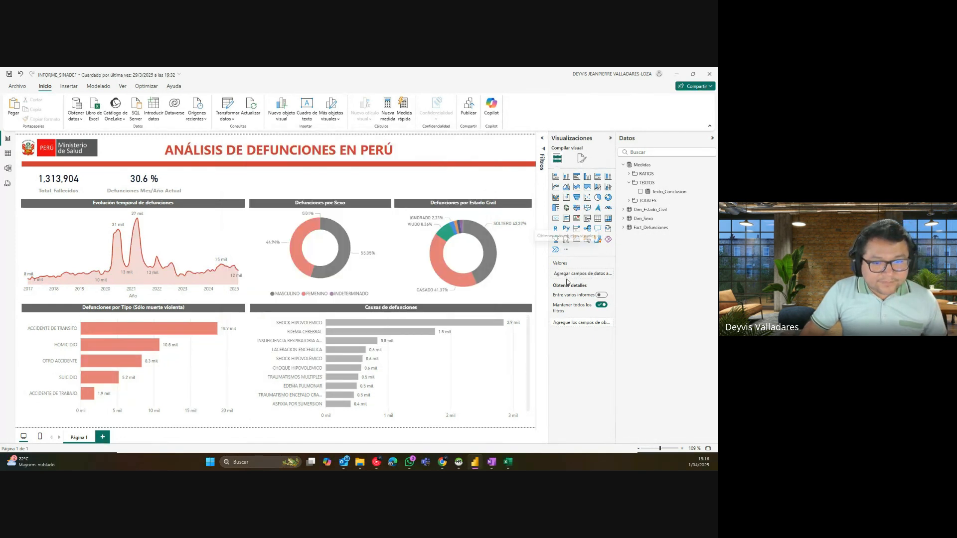
Step: Open the Power BI visuals store, filter by Narrativas, then reset to Todas
{"action": "left_click", "coordinate": [566, 249]}
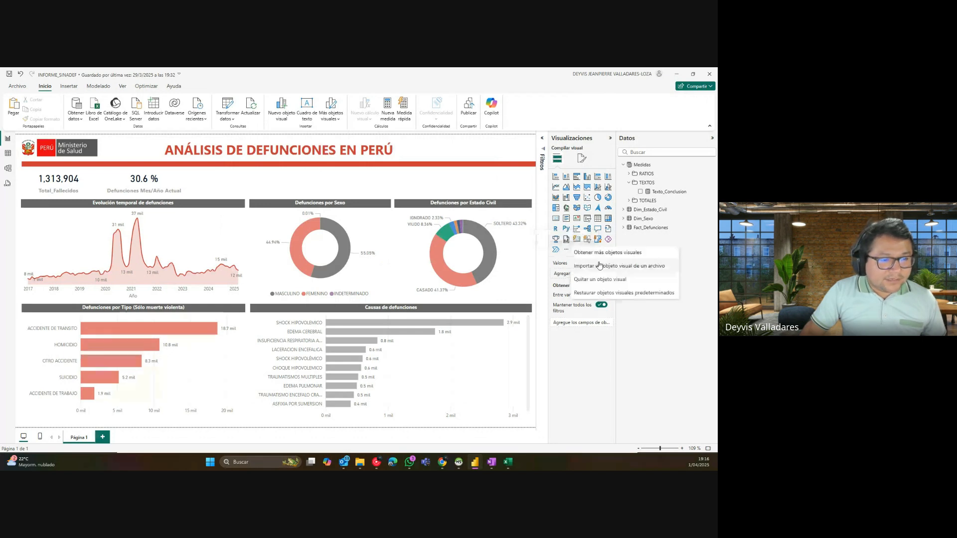
{"action": "left_click", "coordinate": [597, 253]}
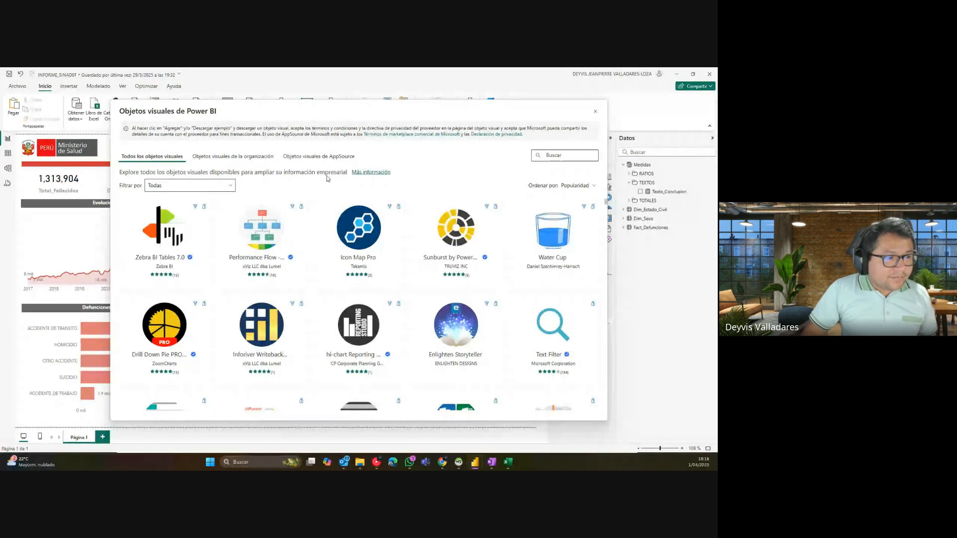
{"action": "left_click", "coordinate": [219, 188]}
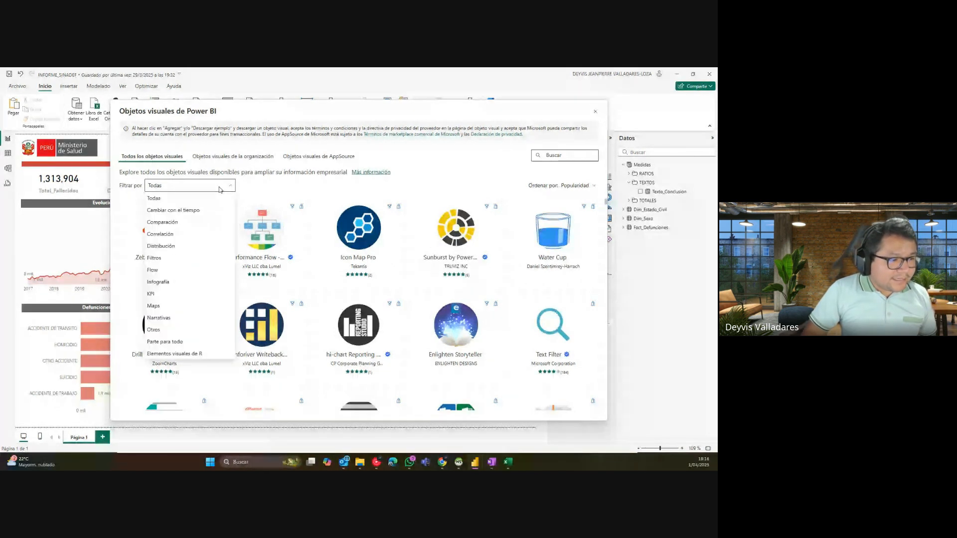
{"action": "left_click", "coordinate": [187, 318]}
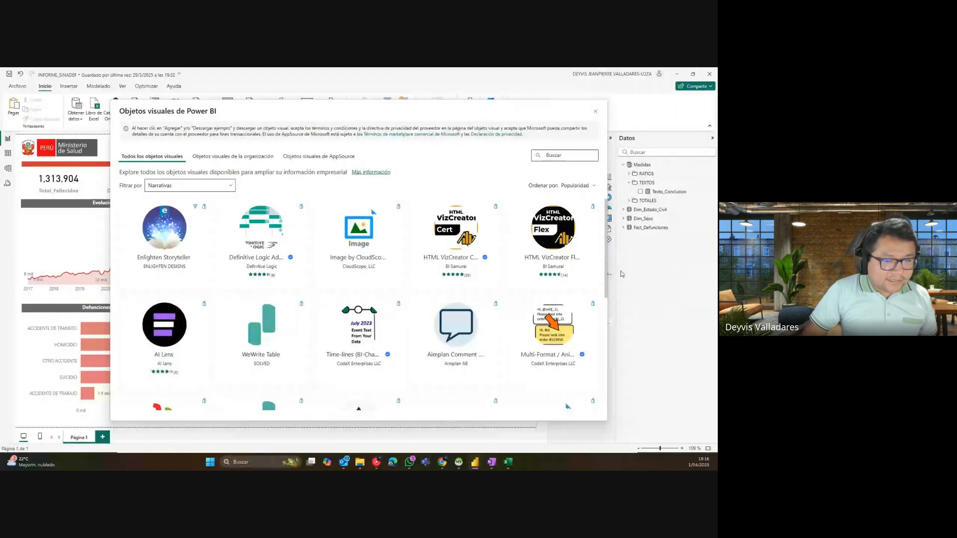
{"action": "scroll", "coordinate": [605, 333], "scroll_direction": "down", "scroll_amount": 5}
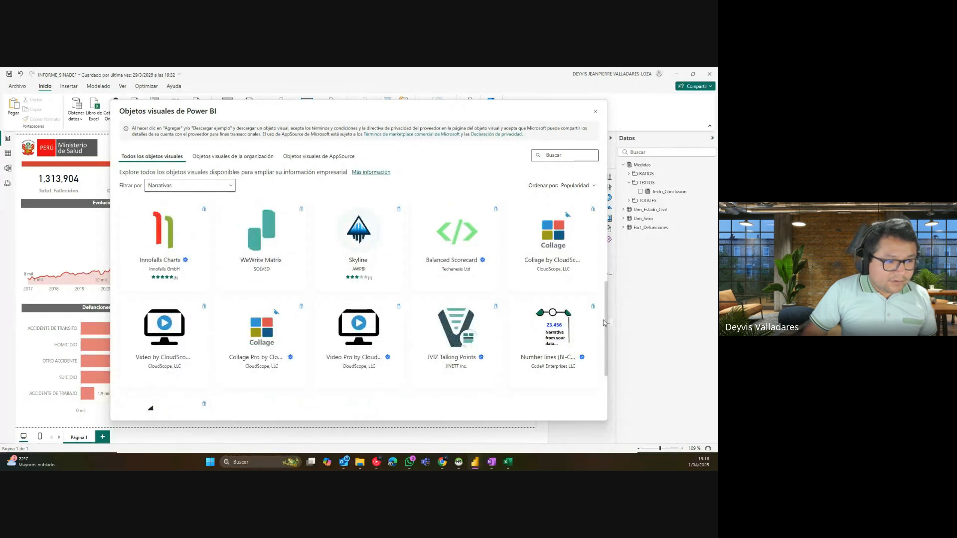
{"action": "left_click_drag", "start_coordinate": [605, 325], "coordinate": [207, 179]}
{"action": "left_click", "coordinate": [207, 185]}
{"action": "left_click", "coordinate": [165, 198]}
Step: Search the visuals store for 'text' and browse the matching visuals
{"action": "left_click", "coordinate": [567, 155]}
{"action": "type", "text": "text"}
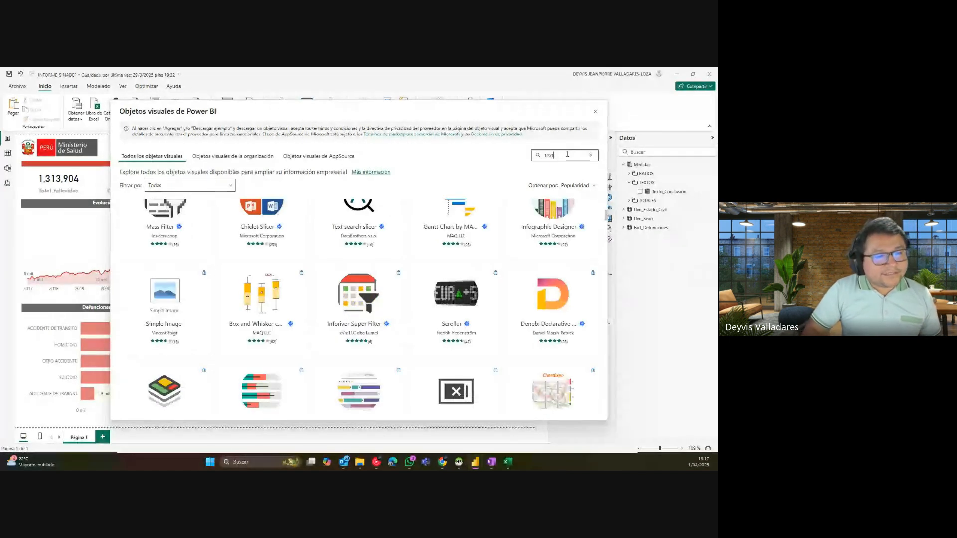
{"action": "scroll", "coordinate": [610, 218], "scroll_direction": "up", "scroll_amount": 2}
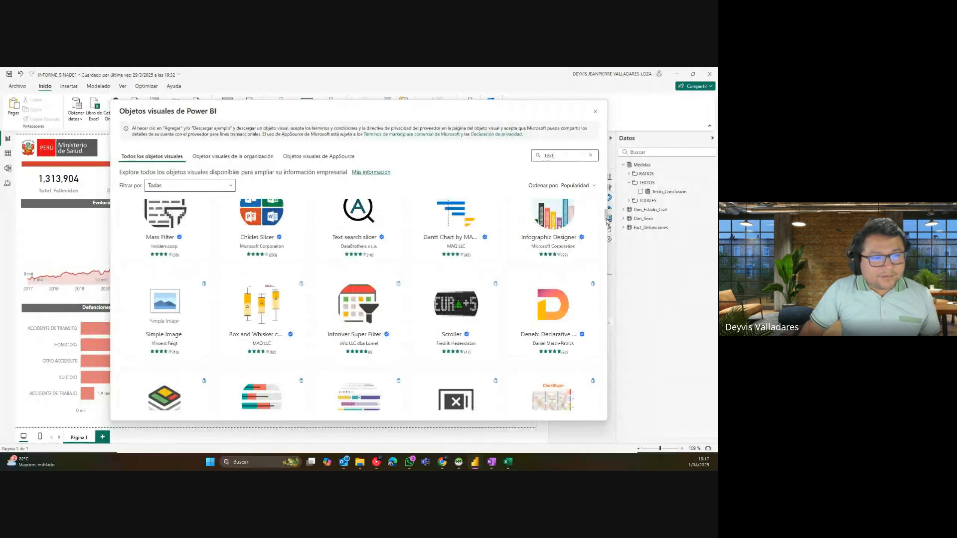
{"action": "scroll", "coordinate": [610, 218], "scroll_direction": "up", "scroll_amount": 2}
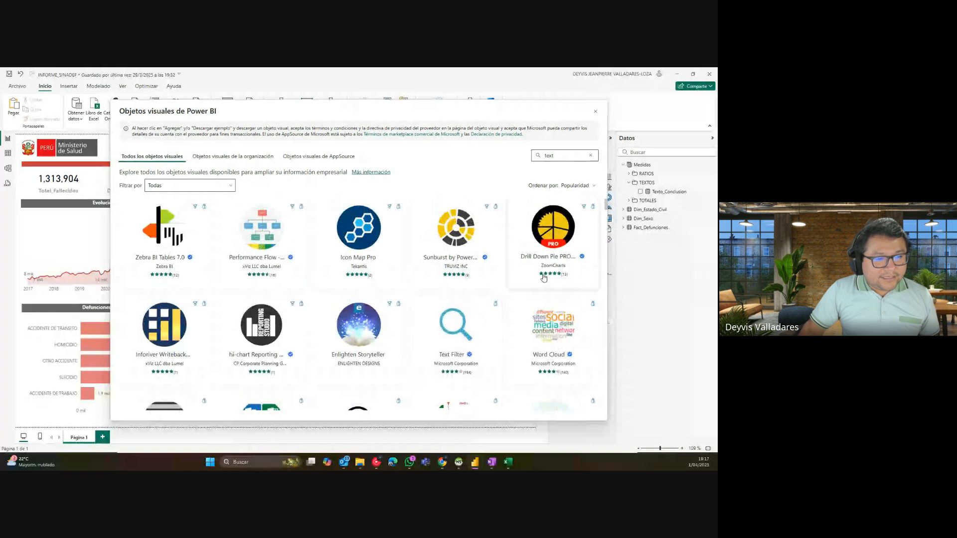
{"action": "left_click_drag", "start_coordinate": [607, 206], "coordinate": [608, 229]}
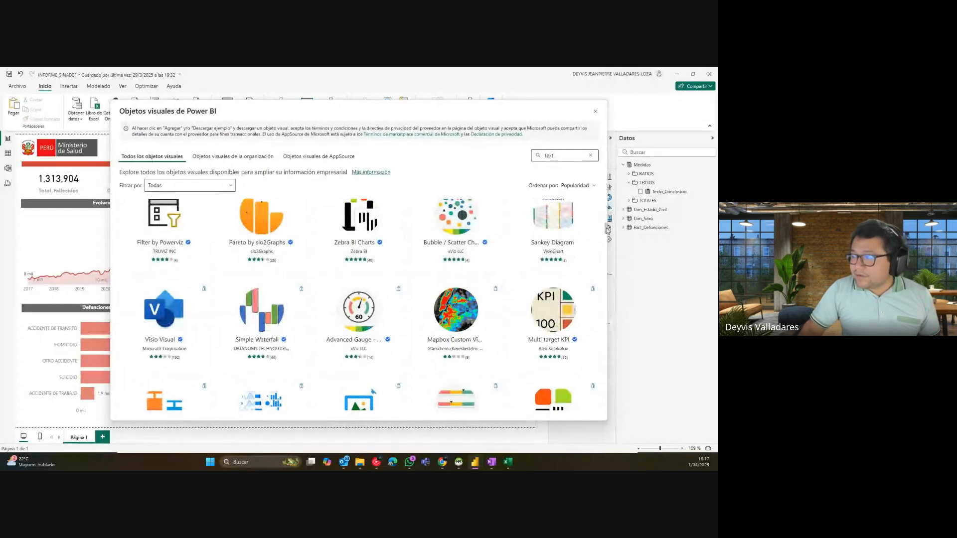
{"action": "left_click_drag", "start_coordinate": [608, 229], "coordinate": [607, 247]}
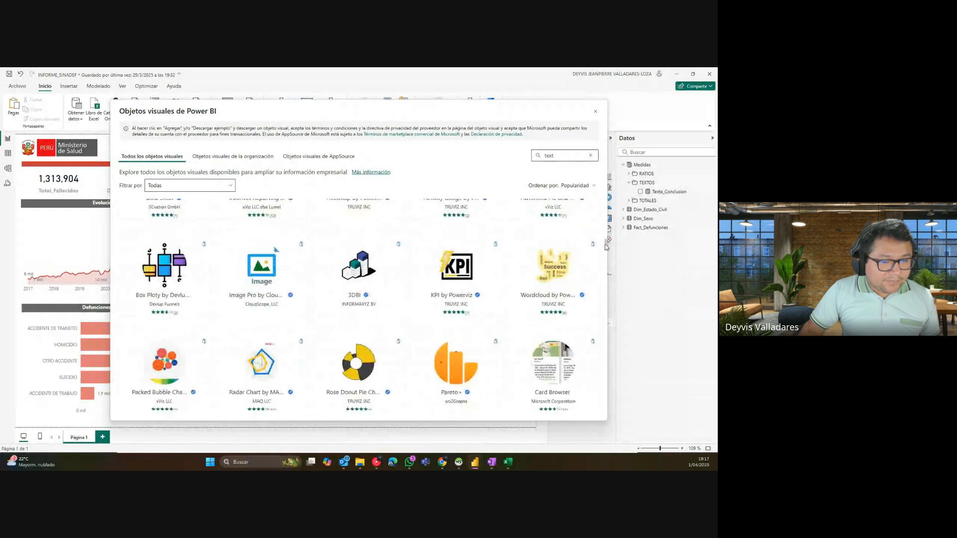
{"action": "mouse_move", "coordinate": [480, 284]}
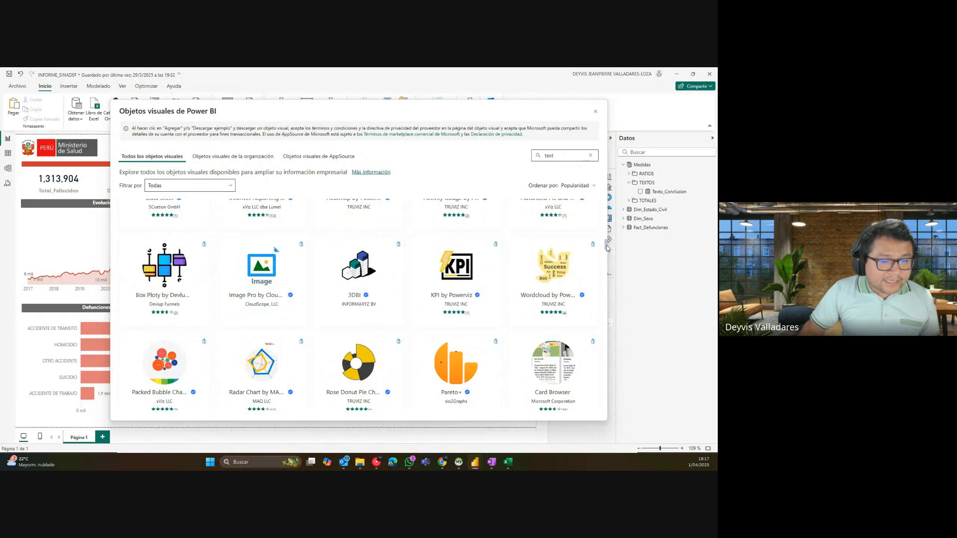
{"action": "left_click_drag", "start_coordinate": [606, 247], "coordinate": [607, 298]}
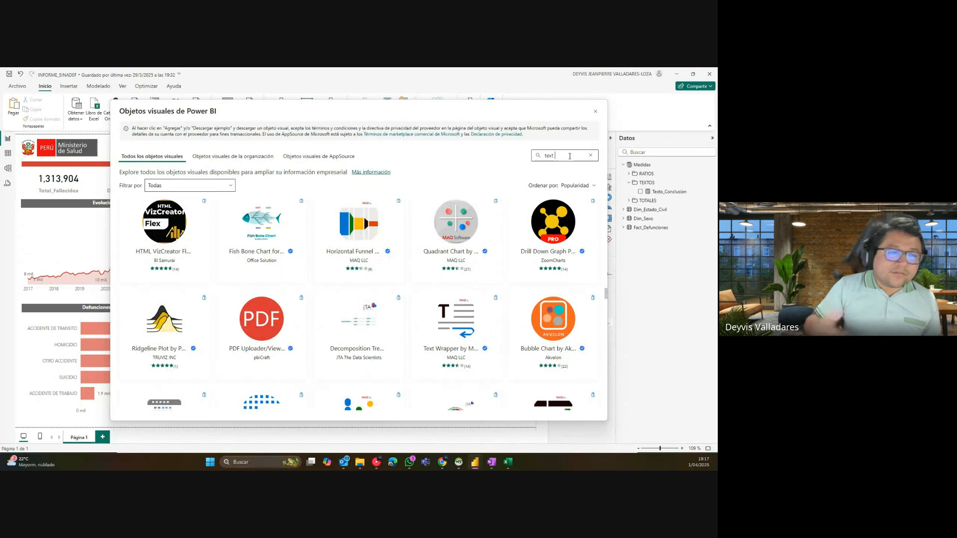
Step: Refine the search to 'text wra' and add Text Wrapper by MAQ Software to the report
{"action": "type", "text": "wra"}
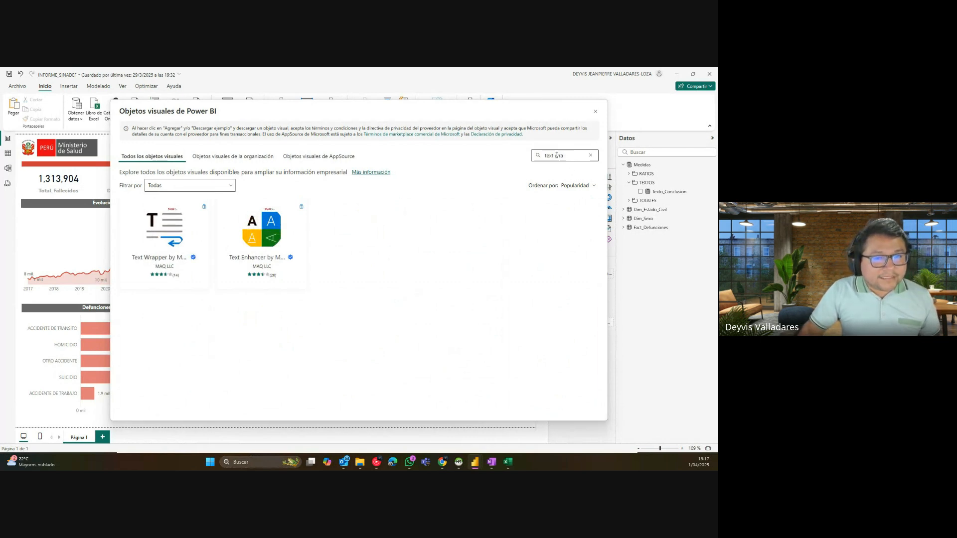
{"action": "left_click_drag", "start_coordinate": [564, 155], "coordinate": [542, 155]}
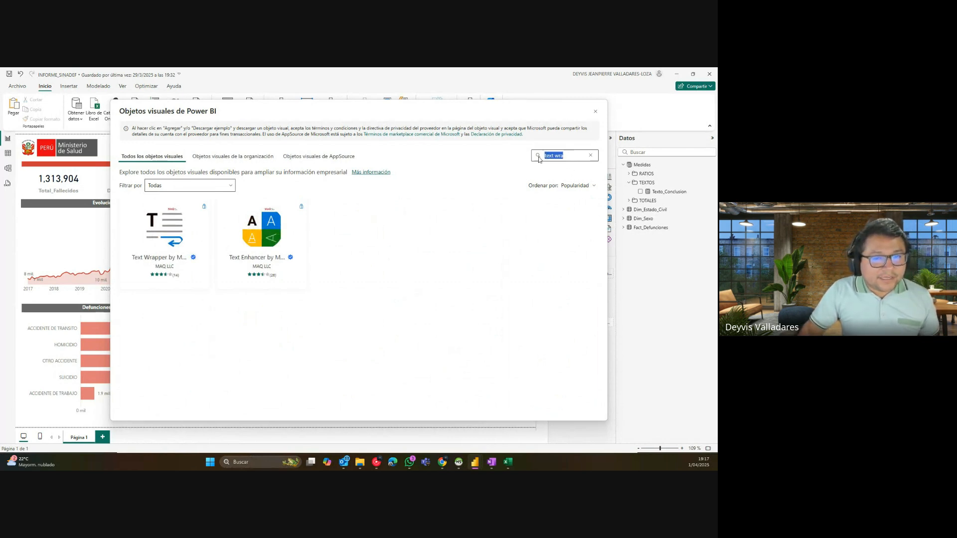
{"action": "left_click", "coordinate": [169, 225]}
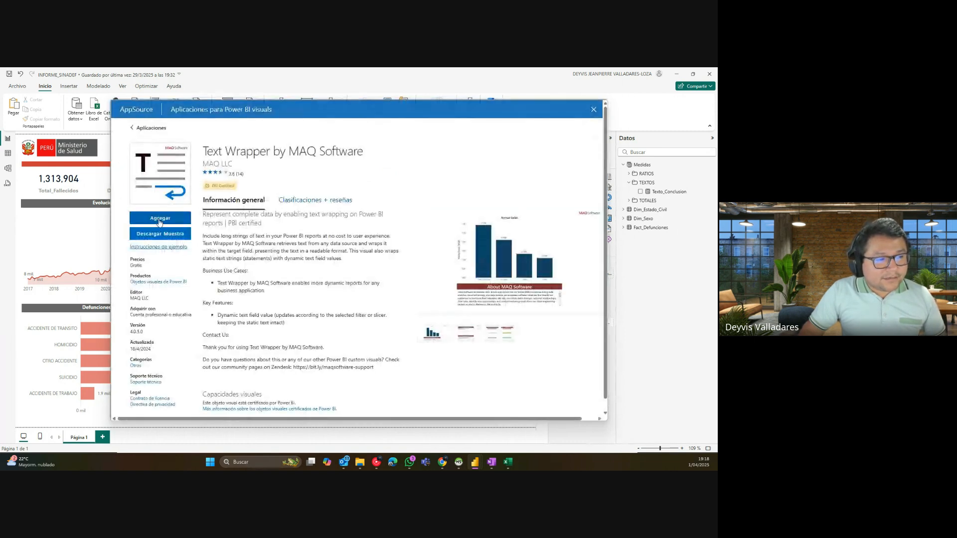
{"action": "left_click", "coordinate": [163, 221]}
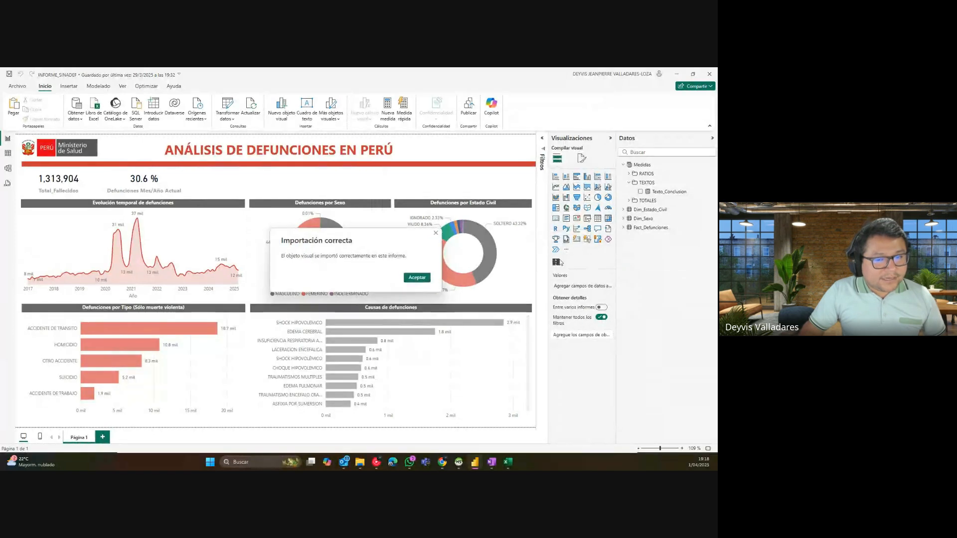
Step: Place a new Text Wrapper visual in the upper middle and add Texto_Conclusion to it
{"action": "left_click", "coordinate": [416, 277]}
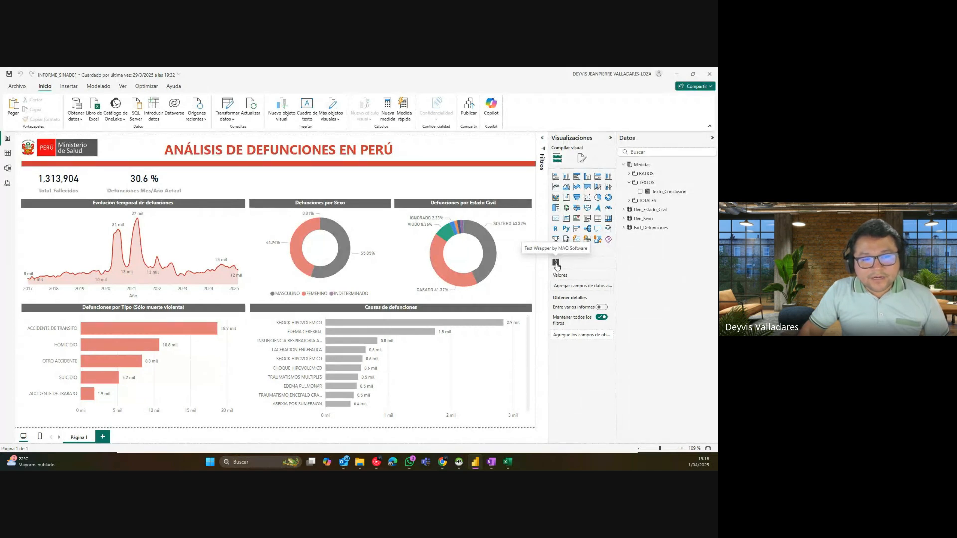
{"action": "left_click", "coordinate": [556, 266]}
{"action": "left_click_drag", "start_coordinate": [152, 183], "coordinate": [294, 179]}
{"action": "left_click_drag", "start_coordinate": [657, 192], "coordinate": [580, 286]}
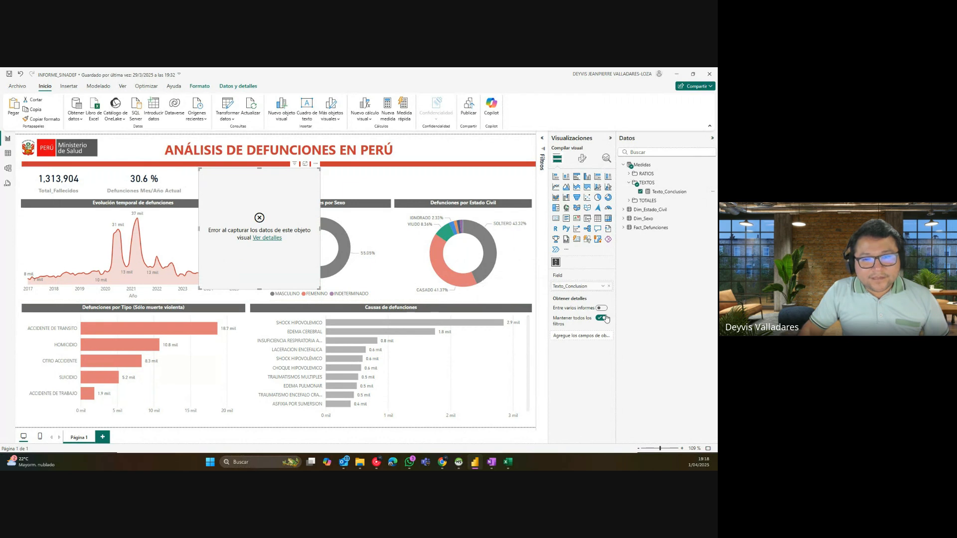
Step: Check the visual's data error details, then open the Texto_Conclusion measure formula
{"action": "left_click", "coordinate": [269, 238]}
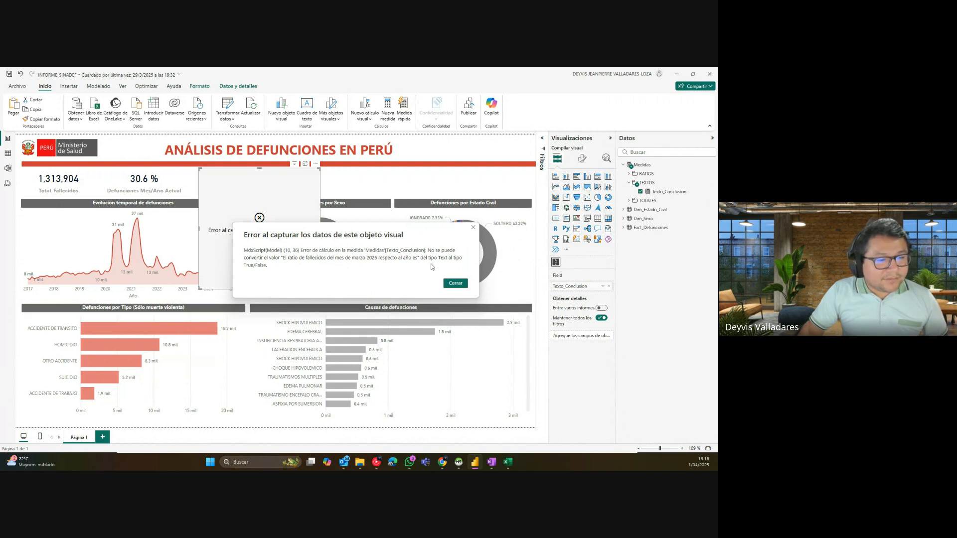
{"action": "left_click", "coordinate": [455, 283]}
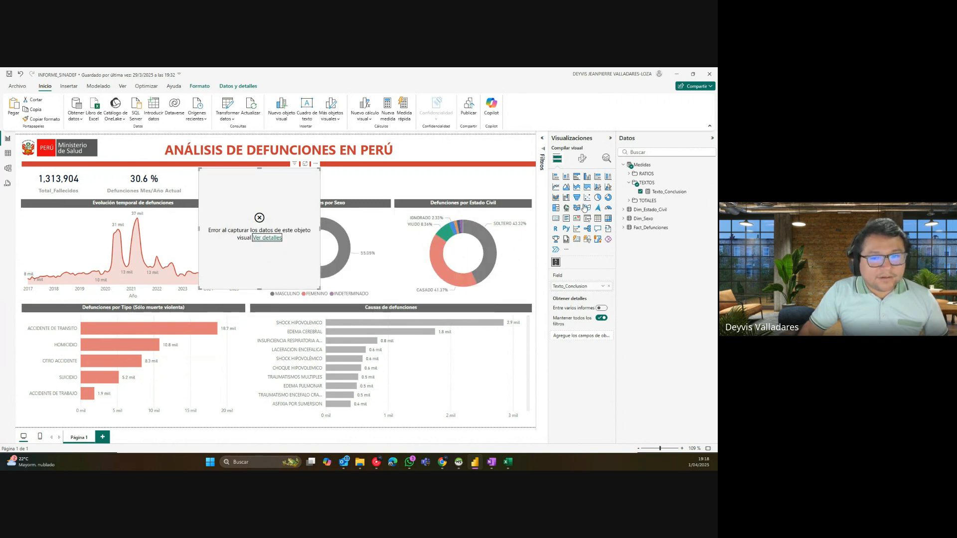
{"action": "left_click", "coordinate": [667, 193]}
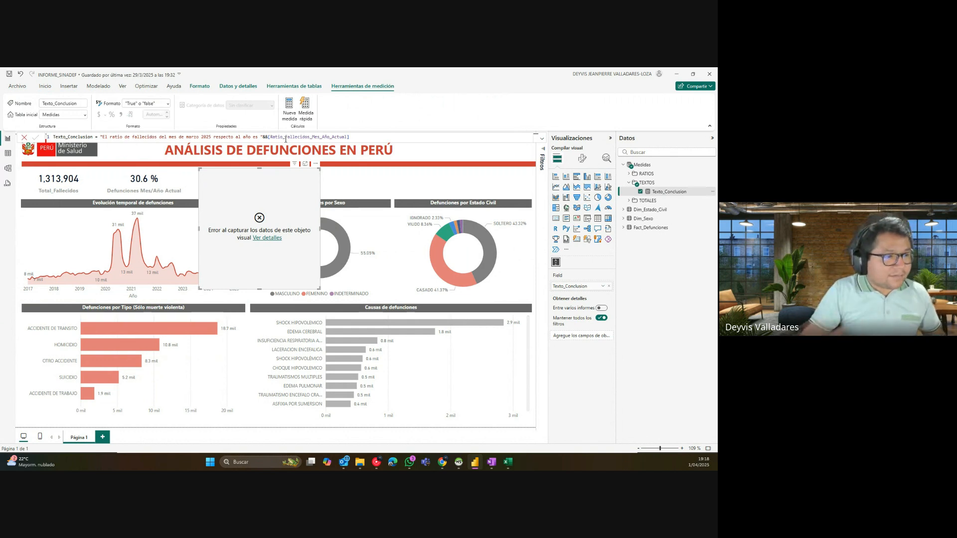
Step: Rewrite Texto_Conclusion as CONCATENATE(sentence, ratio), replacing the && operator with a comma
{"action": "left_click", "coordinate": [102, 136]}
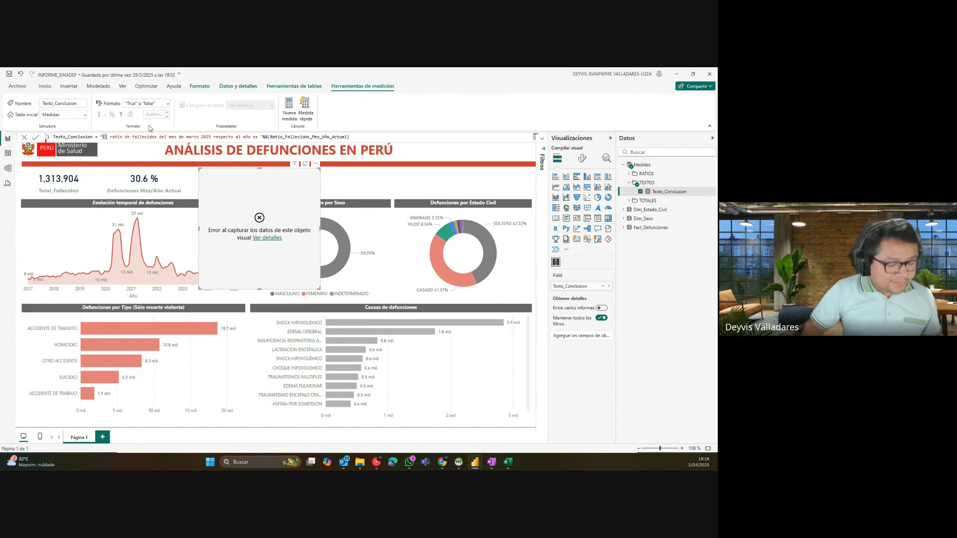
{"action": "type", "text": "CON"}
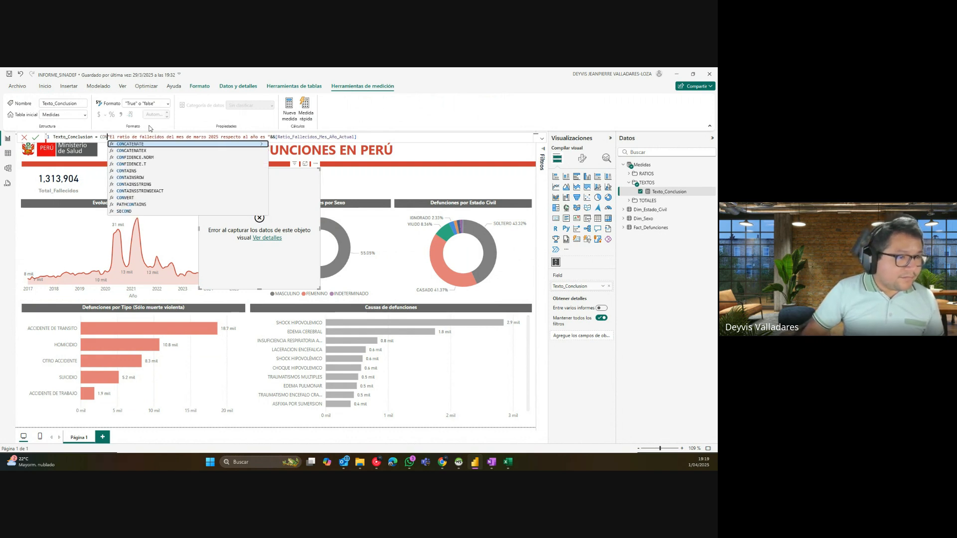
{"action": "left_click", "coordinate": [146, 144]}
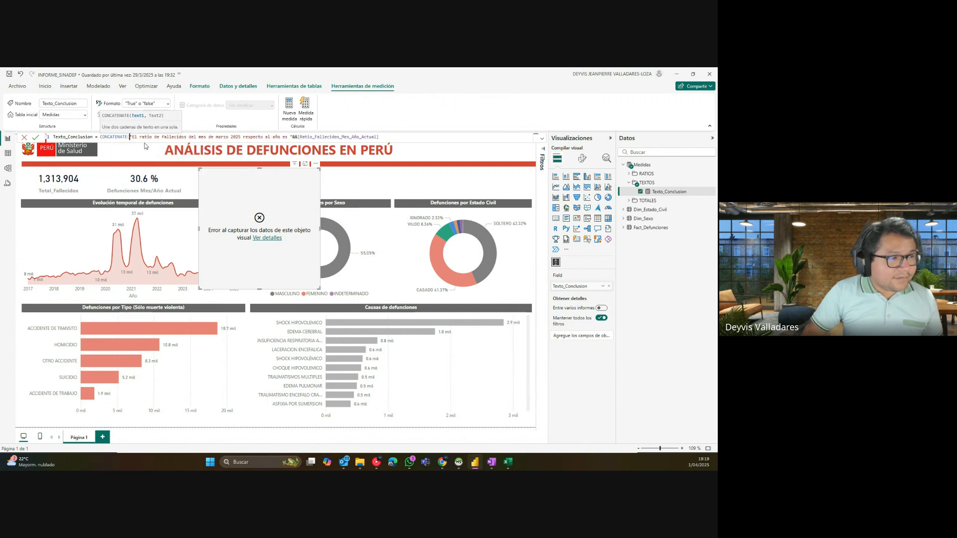
{"action": "left_click", "coordinate": [295, 137]}
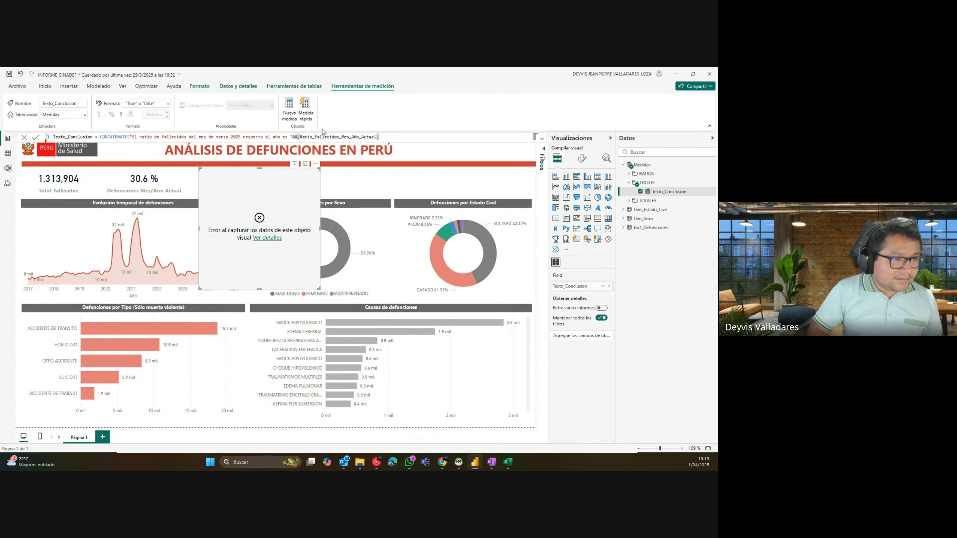
{"action": "key", "text": "BackSpace"}
{"action": "key", "text": "BackSpace"}
{"action": "type", "text": ","}
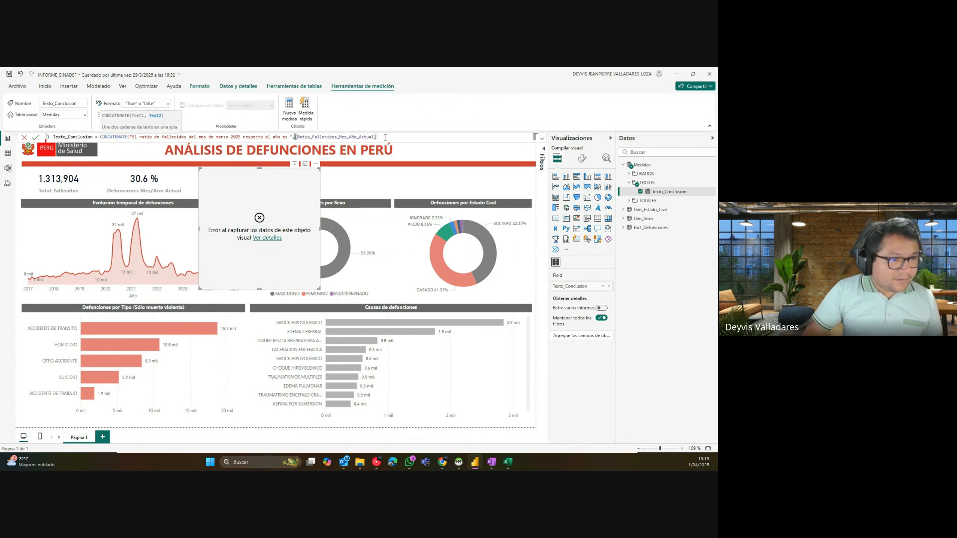
{"action": "left_click", "coordinate": [399, 138]}
{"action": "type", "text": ")"}
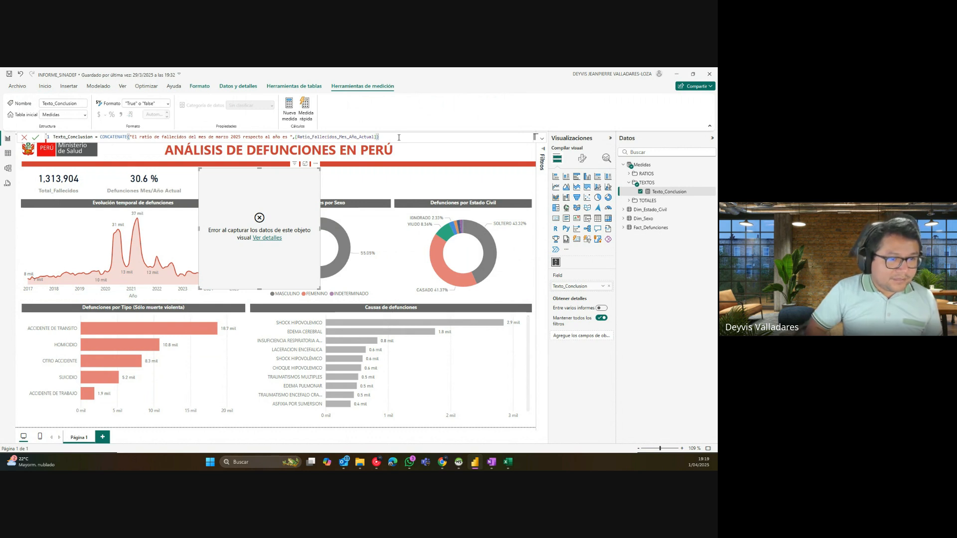
{"action": "key", "text": "Return"}
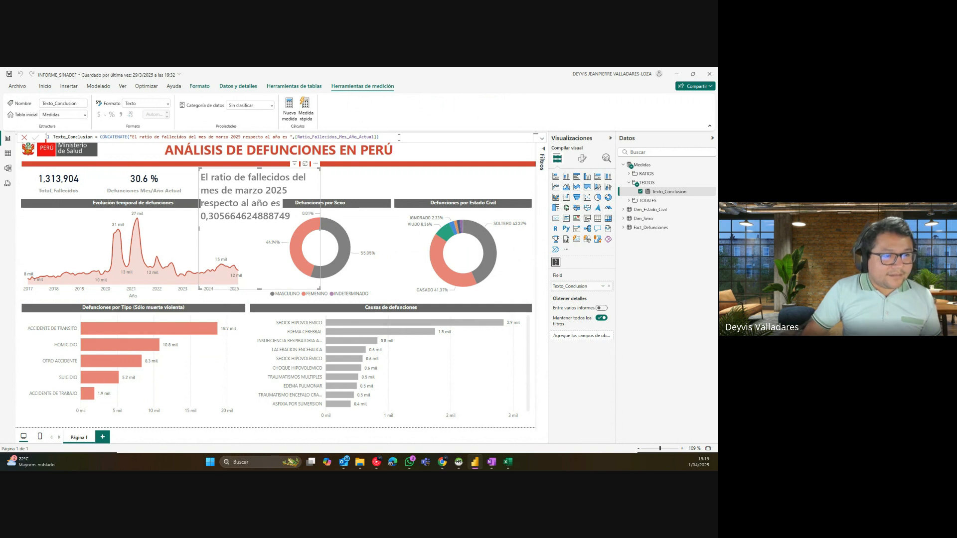
Step: Select the rewritten formula, check the browser window, and return to the report
{"action": "left_click_drag", "start_coordinate": [395, 137], "coordinate": [99, 137]}
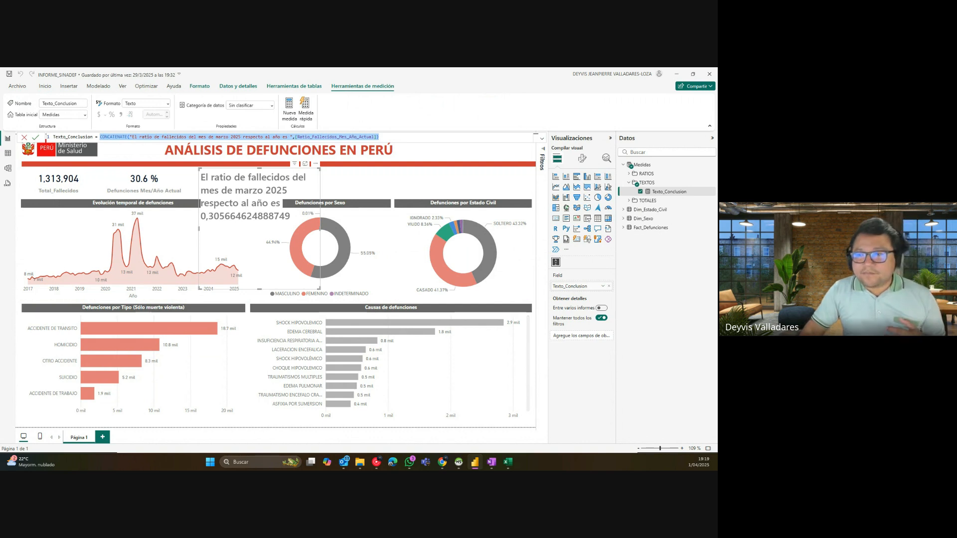
{"action": "key", "text": "alt+Tab"}
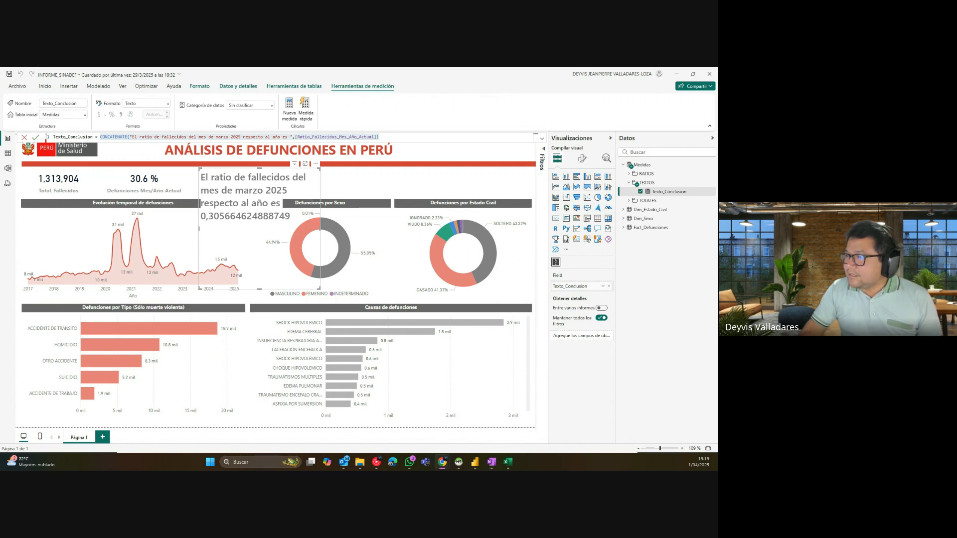
{"action": "key", "text": "alt+Tab"}
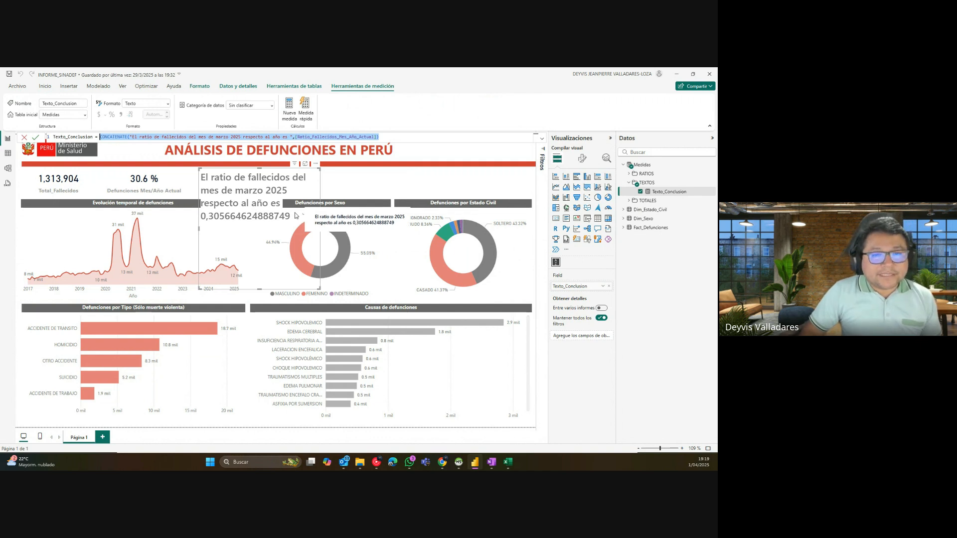
{"action": "left_click", "coordinate": [388, 141]}
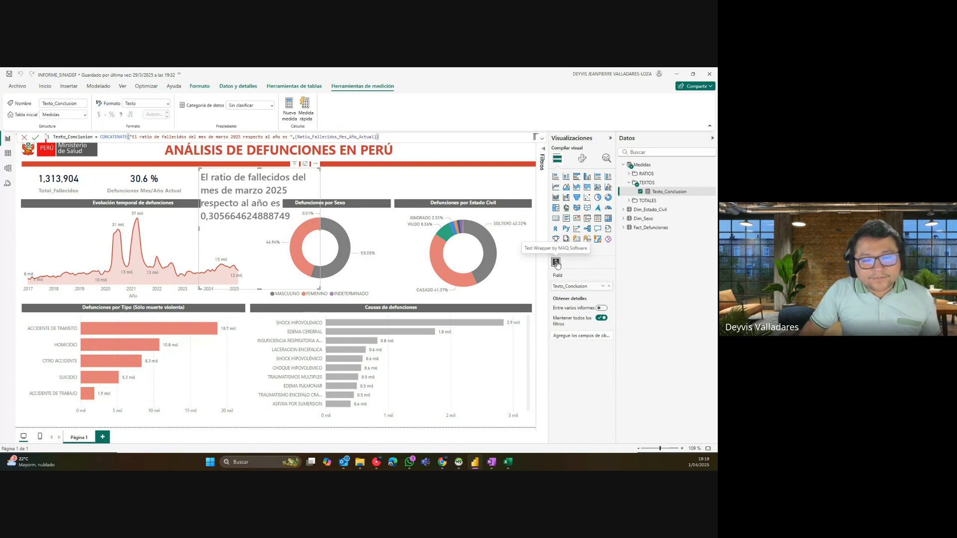
Step: Convert the text visual to a Card and widen it so the full ratio shows
{"action": "left_click", "coordinate": [557, 219]}
{"action": "left_click_drag", "start_coordinate": [319, 289], "coordinate": [357, 236]}
{"action": "left_click", "coordinate": [653, 192]}
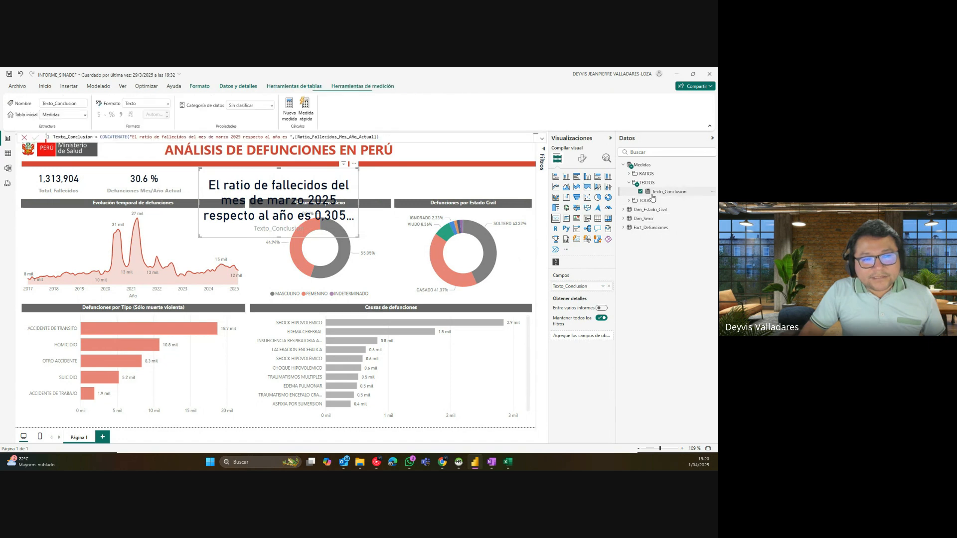
{"action": "left_click_drag", "start_coordinate": [401, 135], "coordinate": [101, 137]}
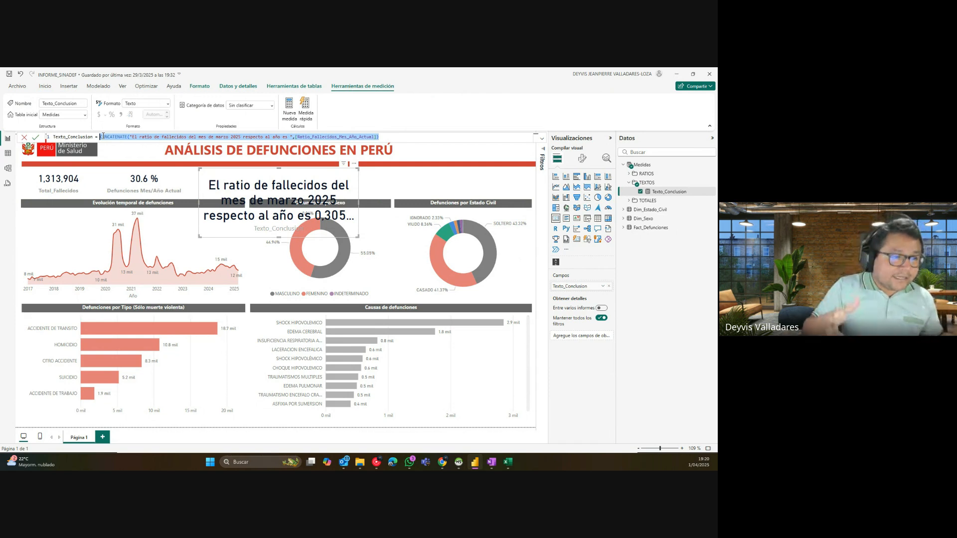
{"action": "left_click", "coordinate": [174, 136]}
{"action": "left_click", "coordinate": [302, 137]}
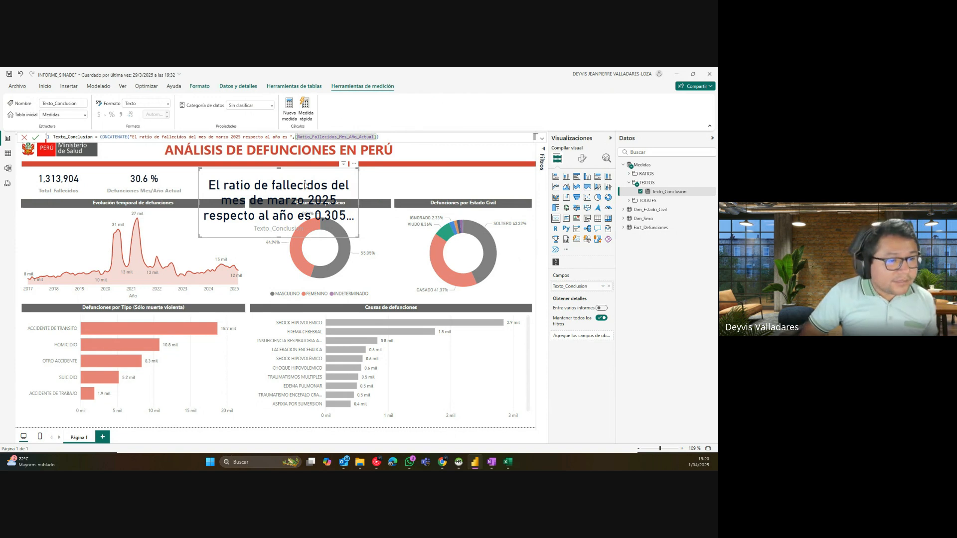
{"action": "left_click_drag", "start_coordinate": [358, 237], "coordinate": [394, 229]}
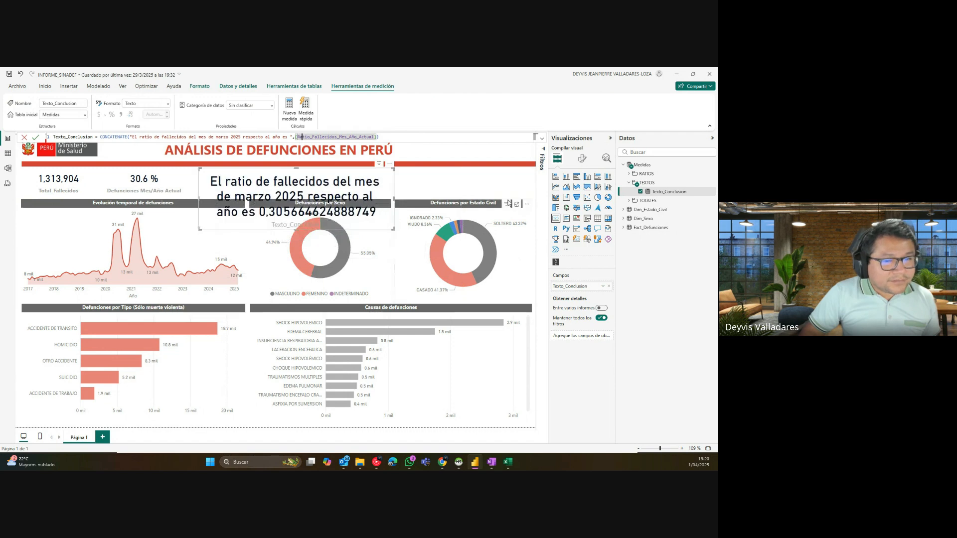
Step: Set the card's callout value font size to 15 and hide the category label
{"action": "left_click", "coordinate": [581, 159]}
{"action": "left_click", "coordinate": [579, 218]}
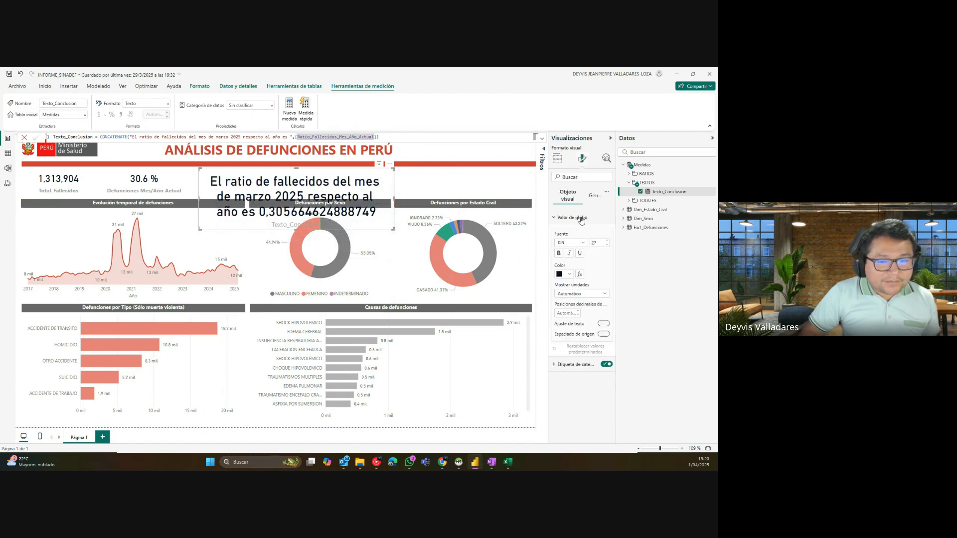
{"action": "double_click", "coordinate": [600, 243]}
{"action": "type", "text": "15"}
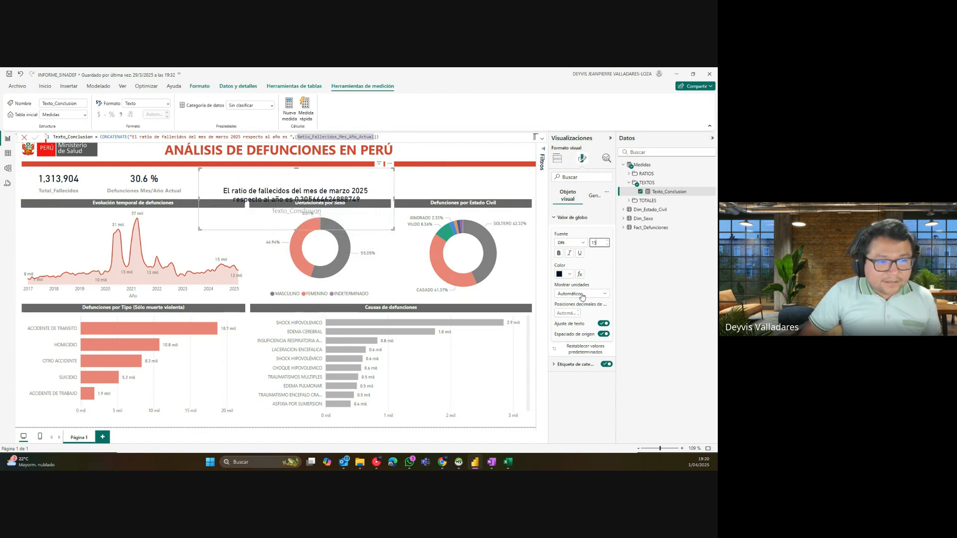
{"action": "left_click_drag", "start_coordinate": [299, 232], "coordinate": [296, 206]}
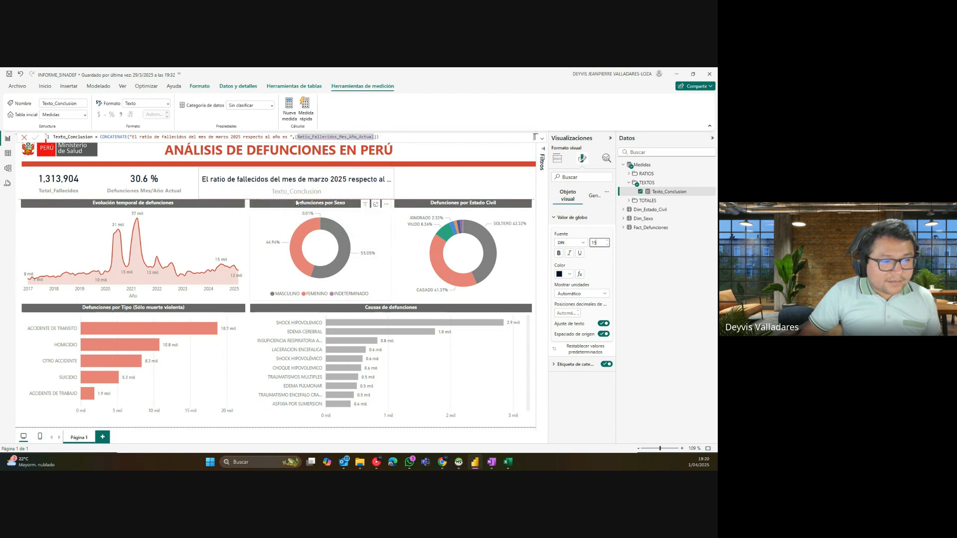
{"action": "left_click", "coordinate": [606, 364]}
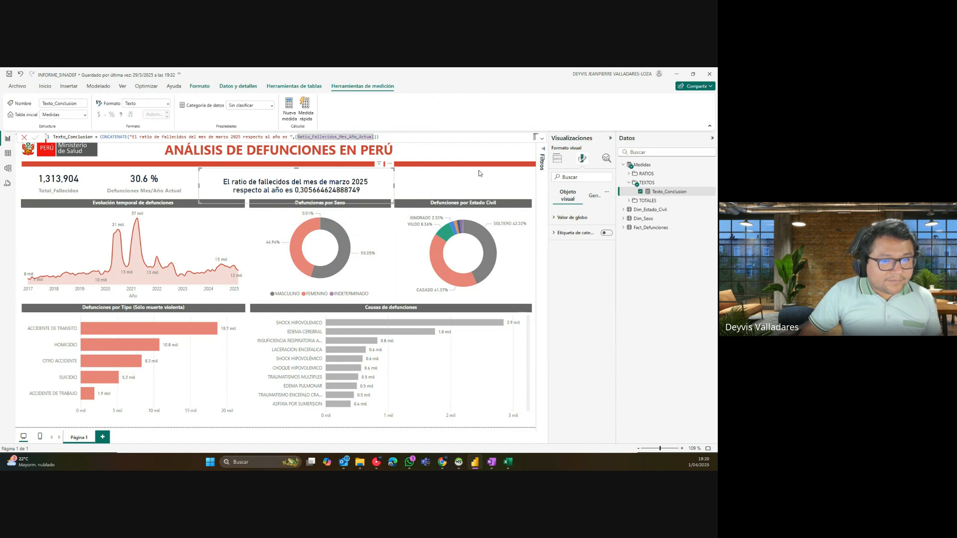
{"action": "left_click", "coordinate": [557, 159]}
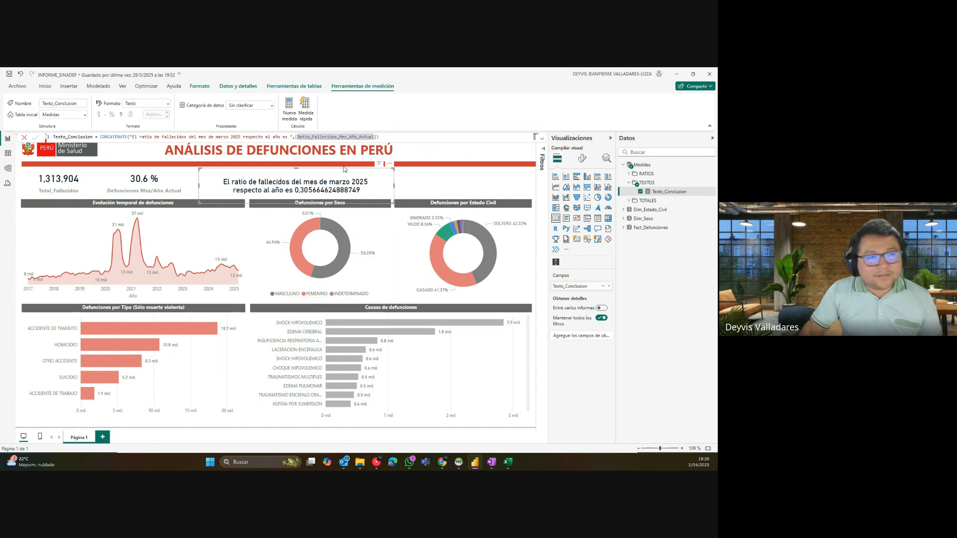
{"action": "left_click", "coordinate": [365, 136]}
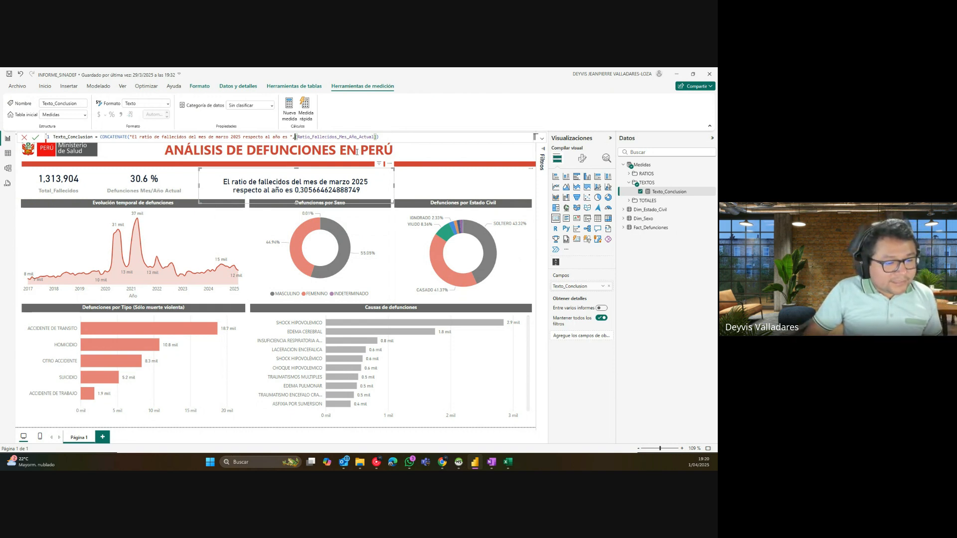
Step: Launch the Windows Magnifier ('LUpa') and position it over the formula bar
{"action": "left_click", "coordinate": [209, 462]}
{"action": "type", "text": "LUpa"}
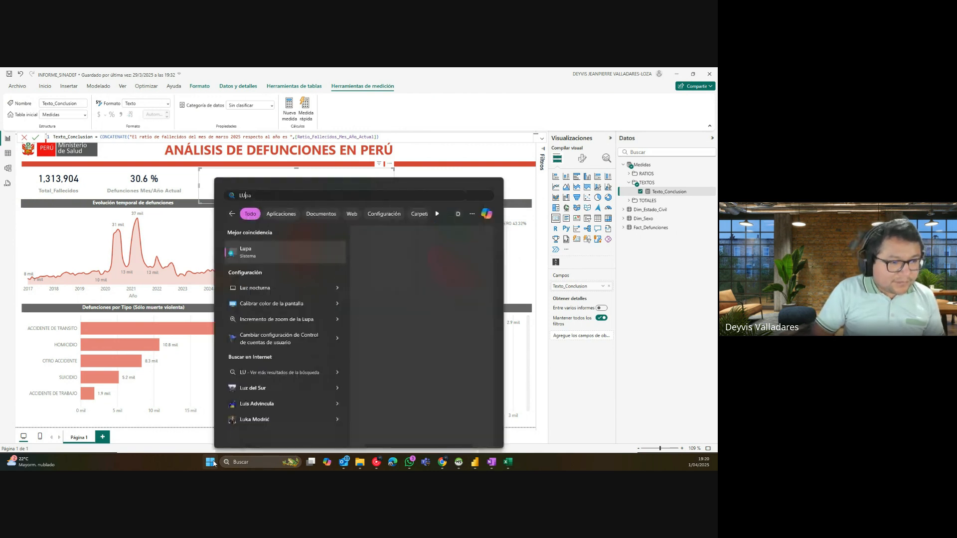
{"action": "key", "text": "Return"}
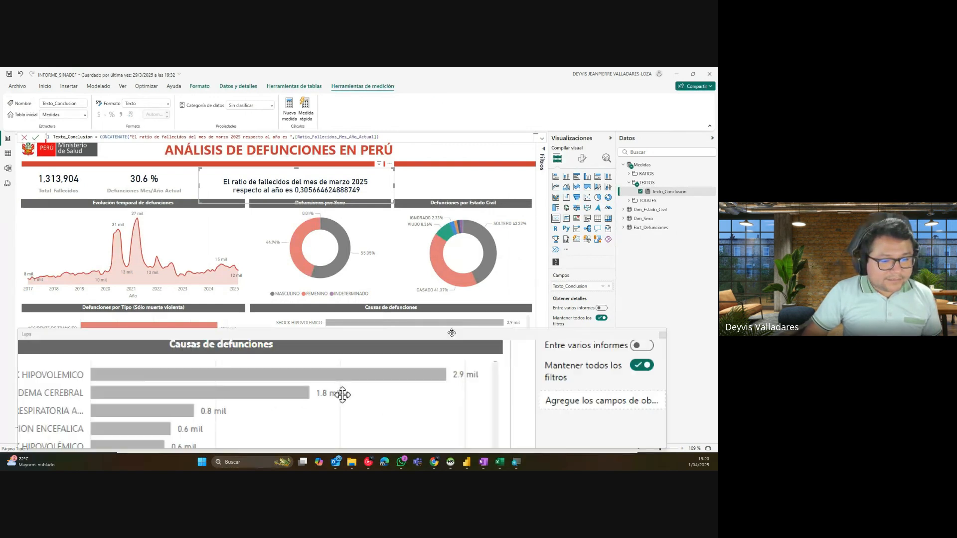
{"action": "left_click_drag", "start_coordinate": [451, 333], "coordinate": [472, 301]}
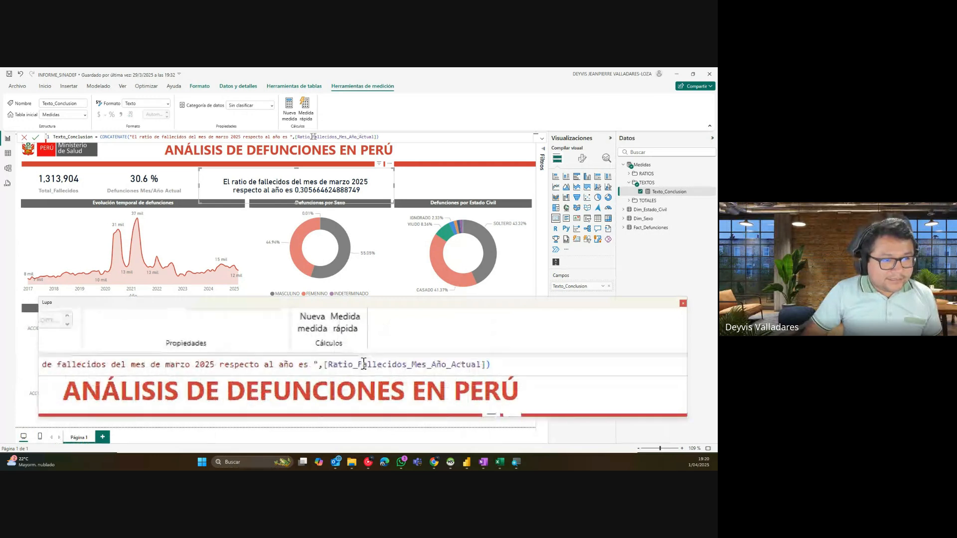
Step: Wrap the ratio in ROUND(...,1), then change the precision to 2 decimals
{"action": "left_click", "coordinate": [296, 136]}
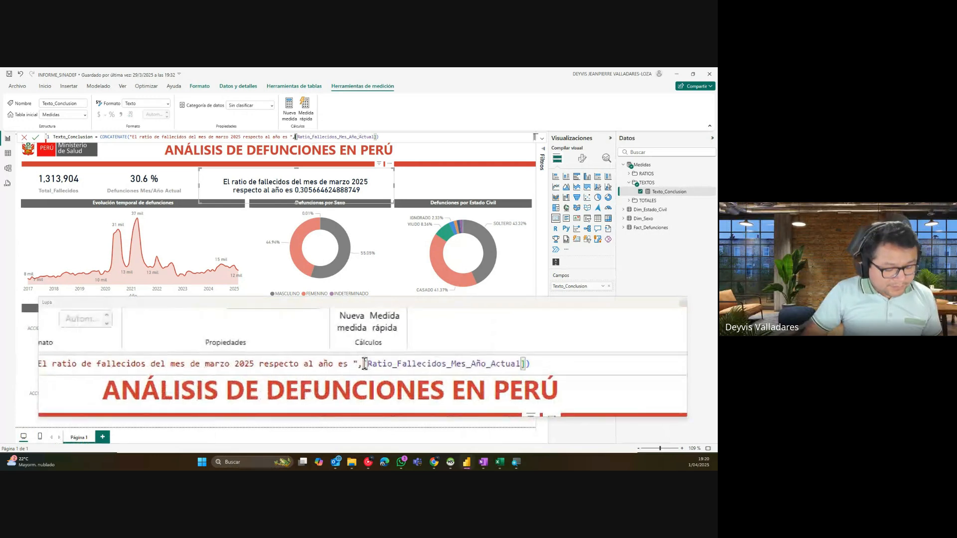
{"action": "type", "text": "ROUND"}
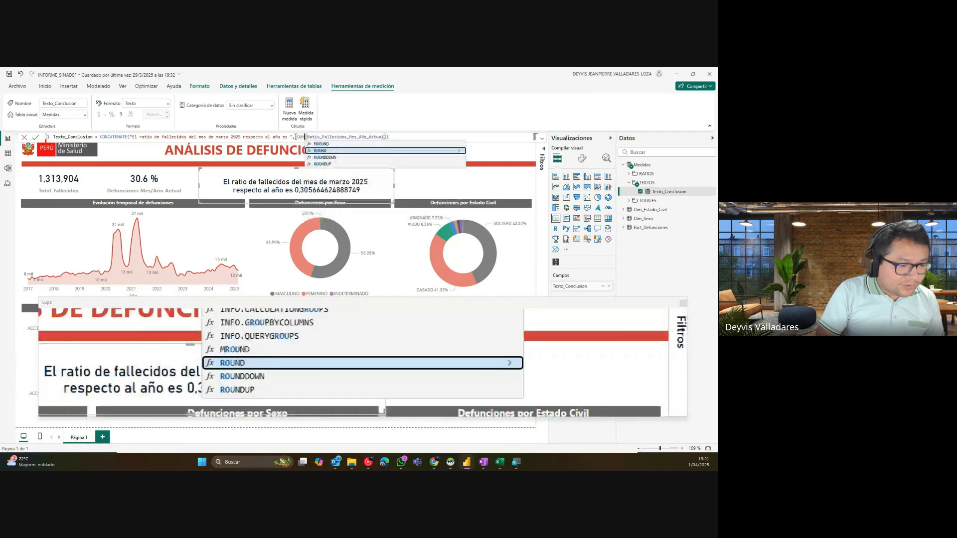
{"action": "type", "text": "("}
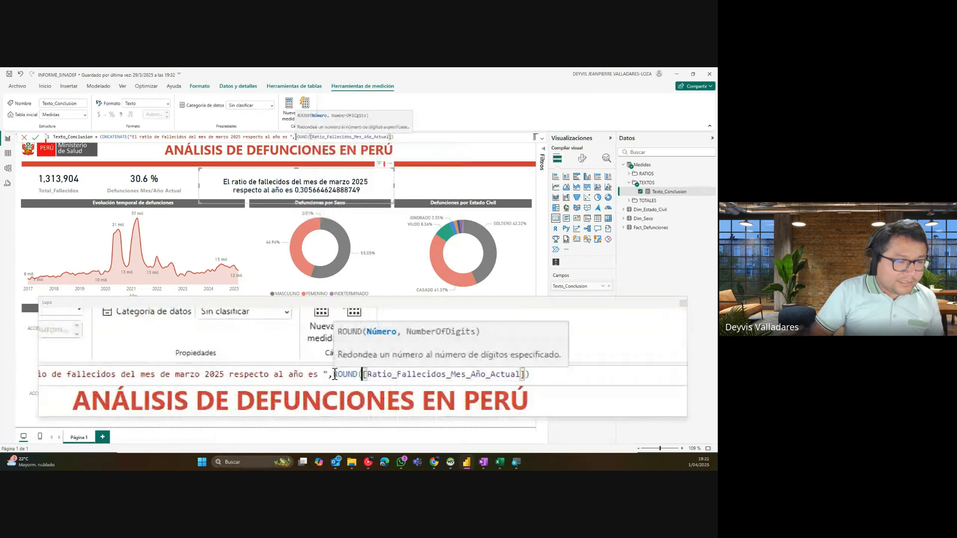
{"action": "left_click", "coordinate": [391, 137]}
{"action": "type", "text": ")"}
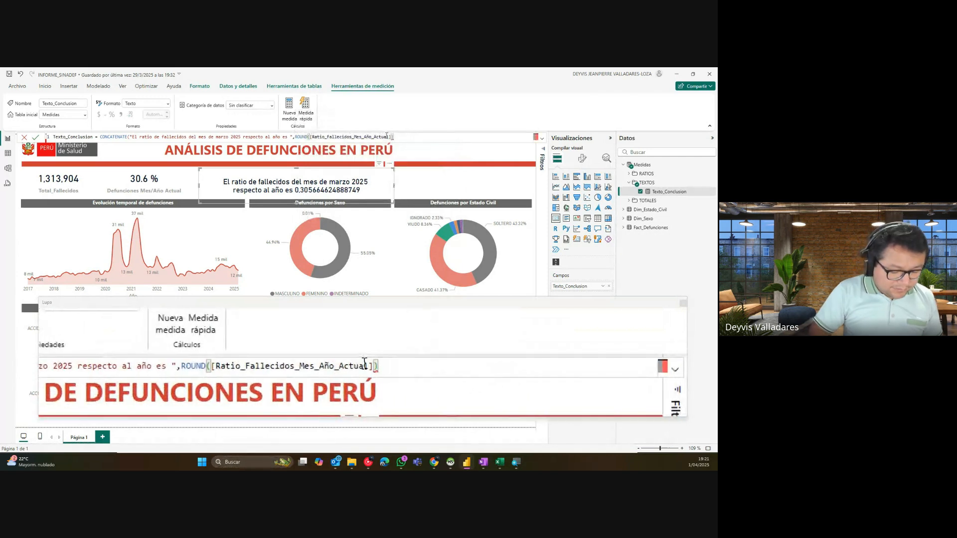
{"action": "type", "text": ","}
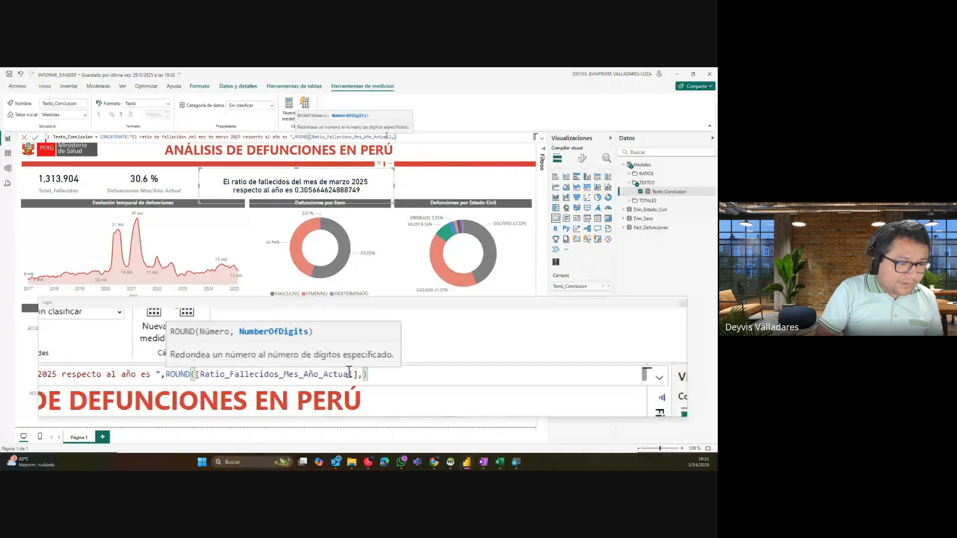
{"action": "type", "text": "1"}
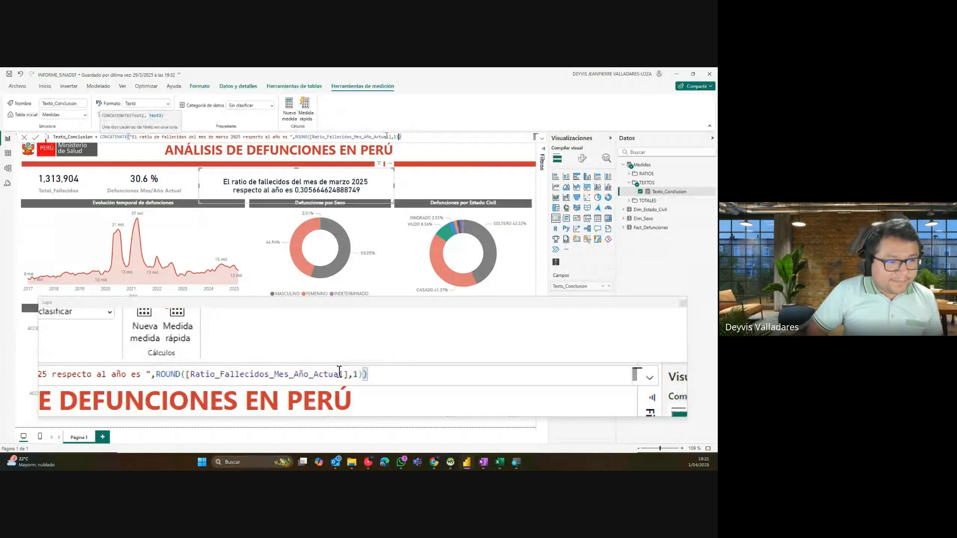
{"action": "key", "text": "Return"}
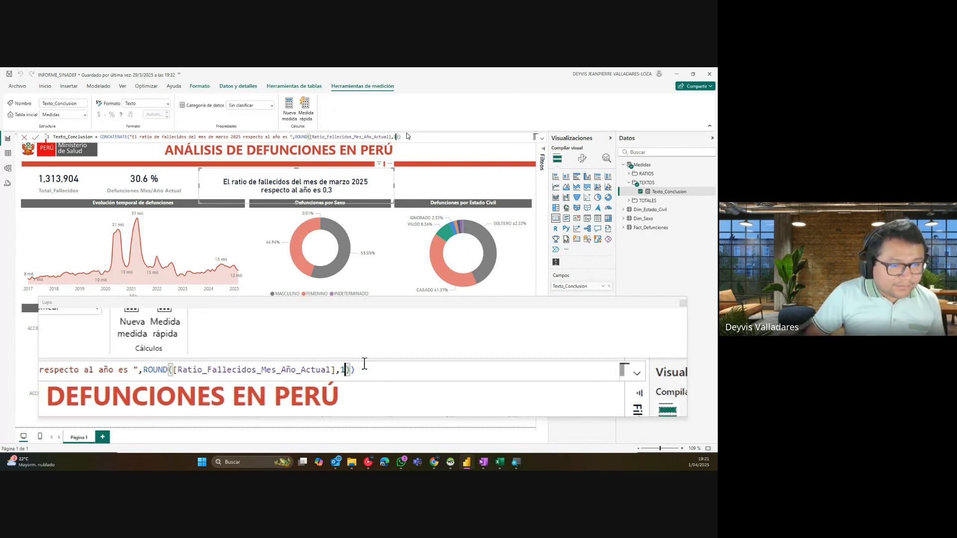
{"action": "double_click", "coordinate": [395, 137]}
{"action": "type", "text": "2"}
{"action": "key", "text": "Return"}
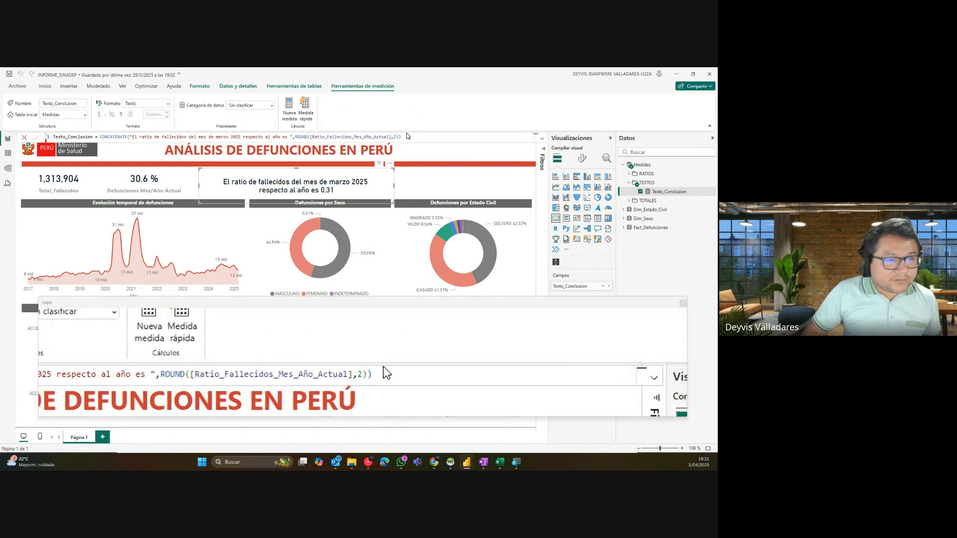
Step: Save the report with Ctrl+S and dismiss the save prompt
{"action": "key", "text": "ctrl+s"}
{"action": "left_click", "coordinate": [435, 188]}
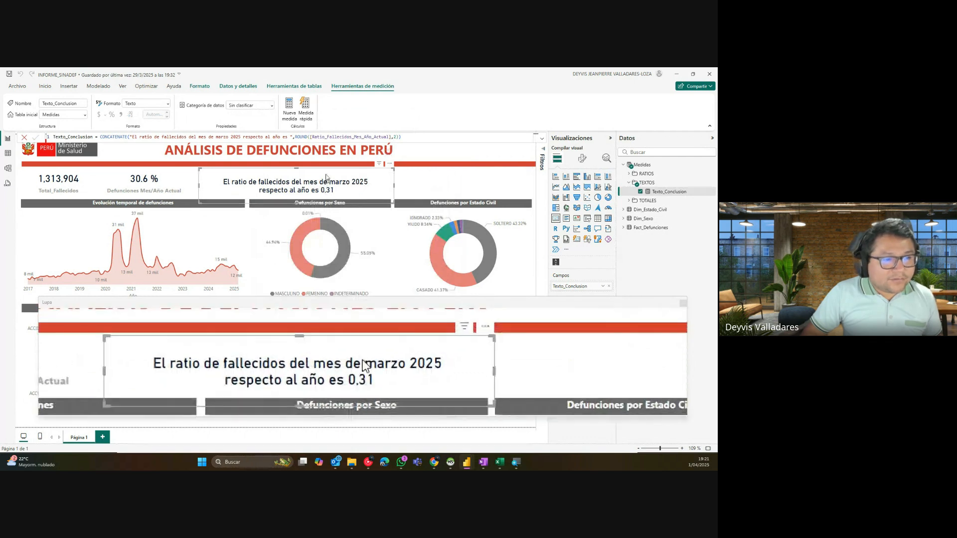
{"action": "double_click", "coordinate": [297, 136]}
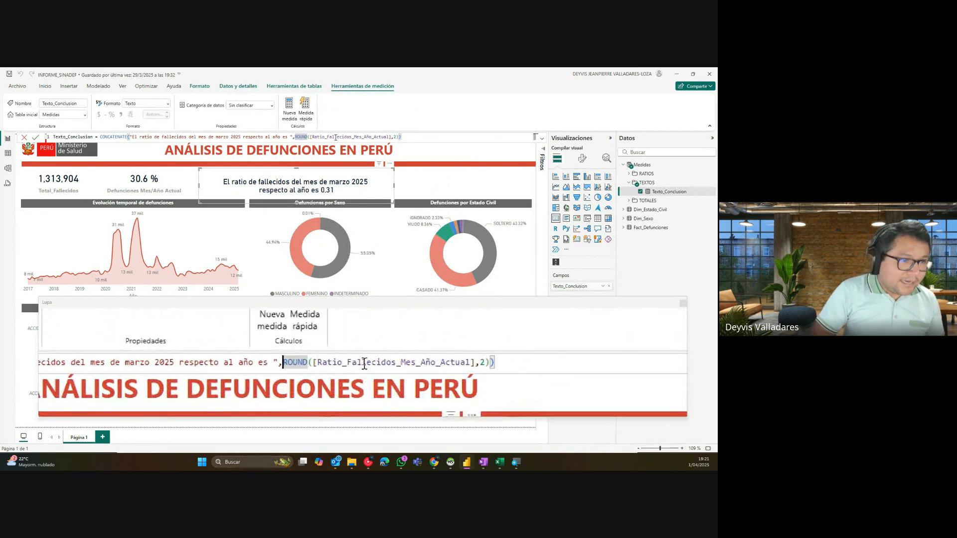
Step: Wrap the rounded ratio in FORMAT(...,"0.0%") so the card shows a percentage
{"action": "type", "text": "FORMAT"}
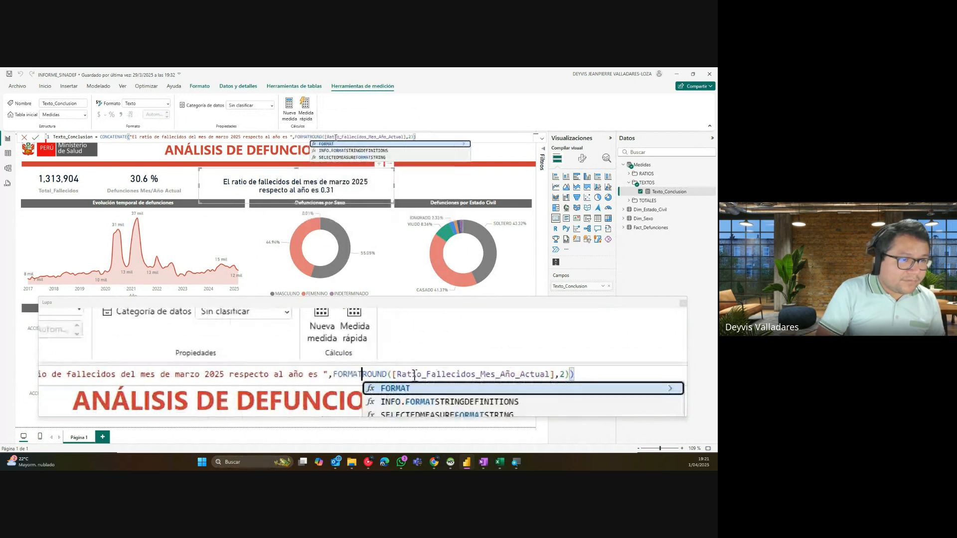
{"action": "type", "text": "("}
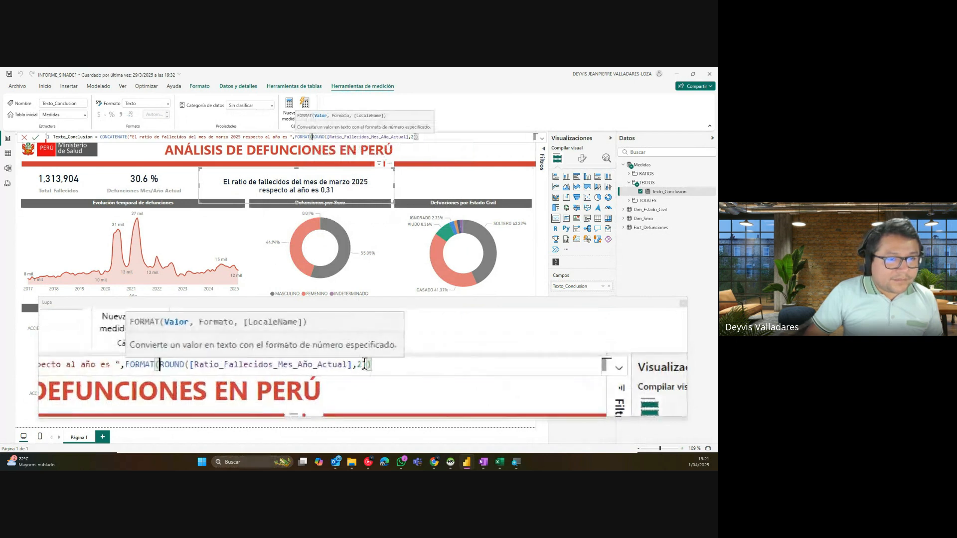
{"action": "left_click", "coordinate": [417, 136]}
{"action": "mouse_move", "coordinate": [417, 136]}
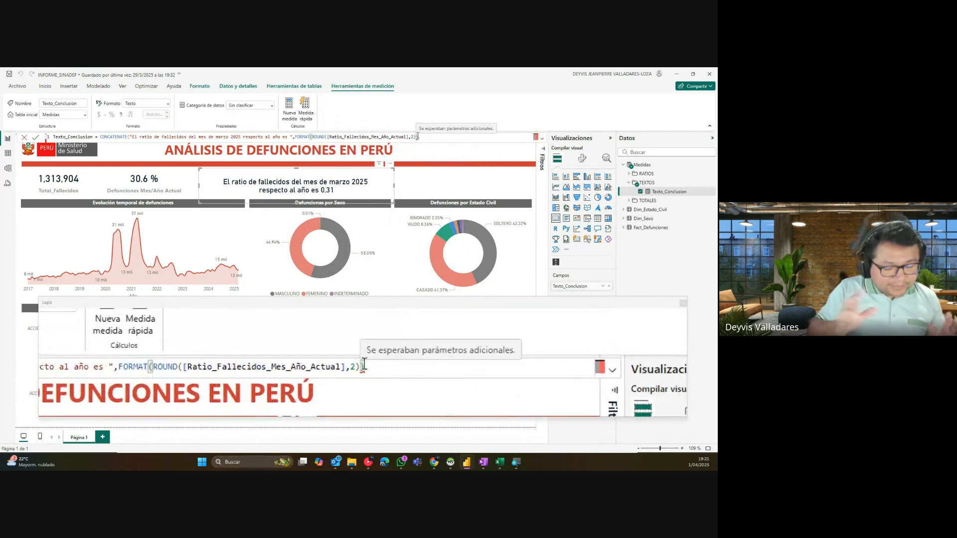
{"action": "type", "text": ",\""}
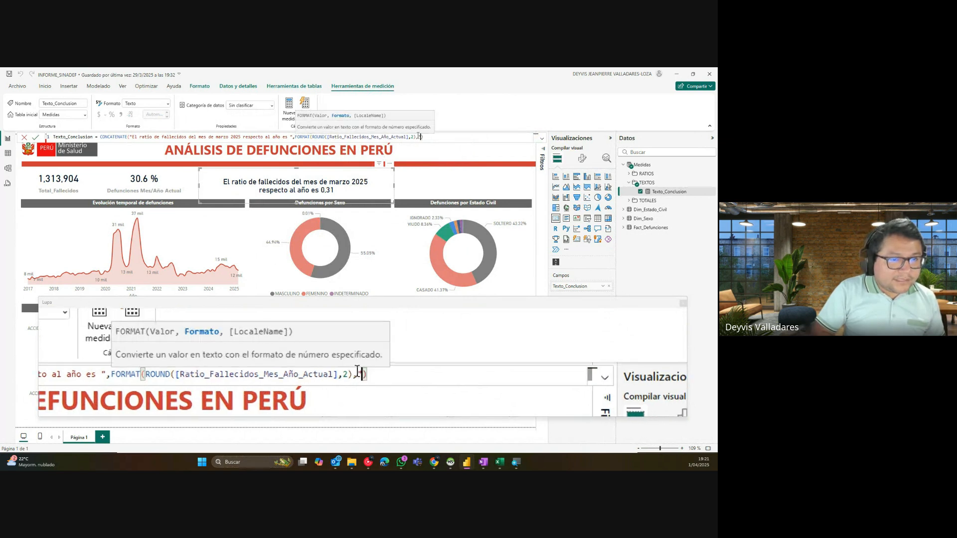
{"action": "type", "text": "0.0"}
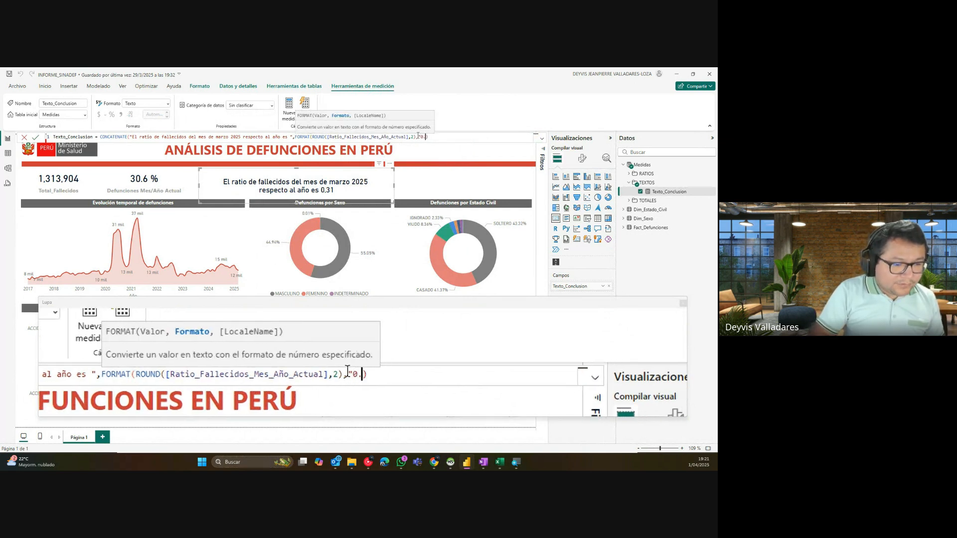
{"action": "type", "text": "%"}
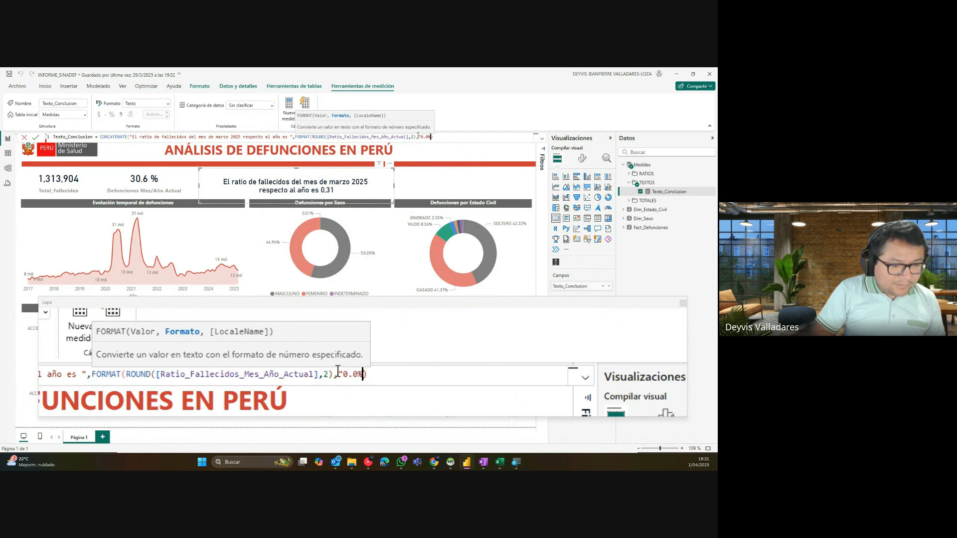
{"action": "type", "text": "\""}
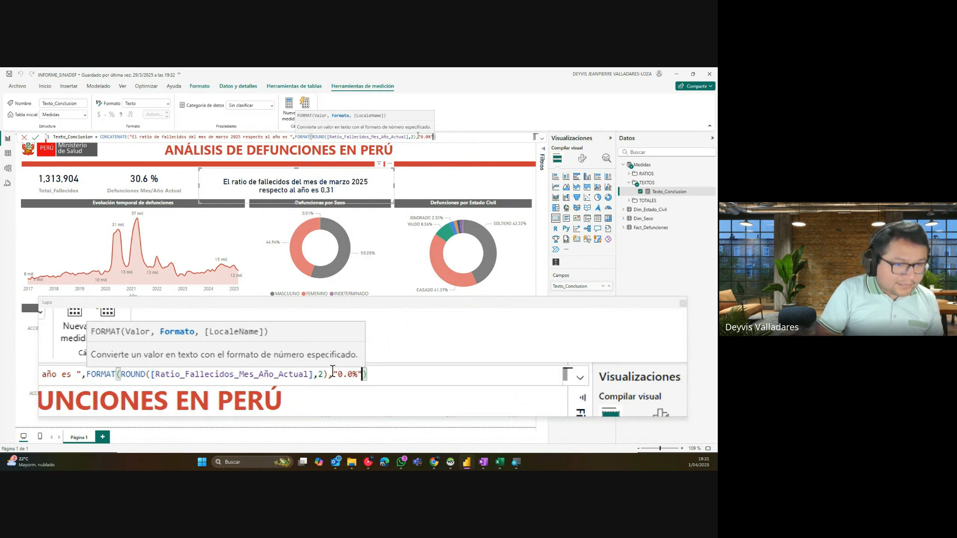
{"action": "type", "text": ")"}
{"action": "key", "text": "Return"}
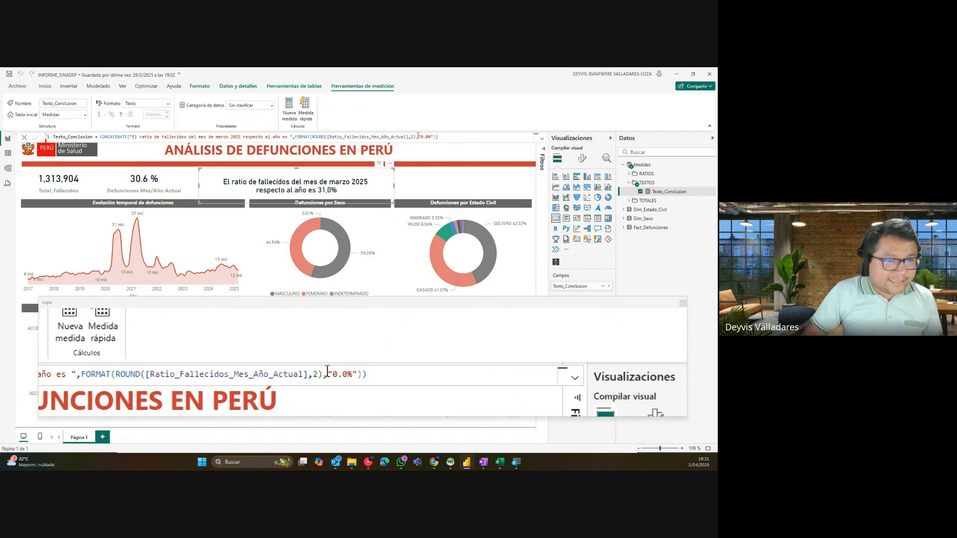
Step: Try the percentage format strings "#.#%" and "#,#%" on the card
{"action": "left_click", "coordinate": [414, 137]}
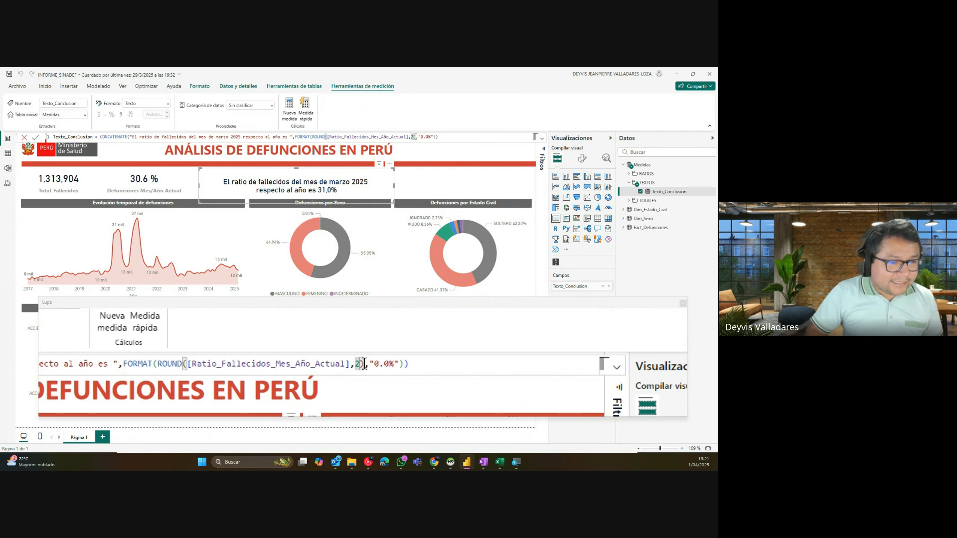
{"action": "left_click", "coordinate": [429, 136]}
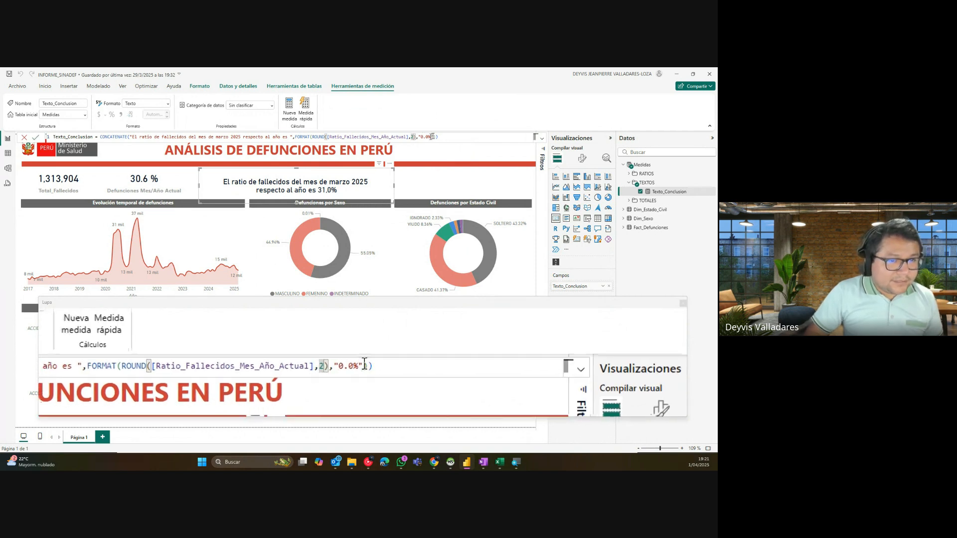
{"action": "key", "text": "BackSpace"}
{"action": "type", "text": "#"}
{"action": "key", "text": "Left"}
{"action": "key", "text": "Left"}
{"action": "key", "text": "BackSpace"}
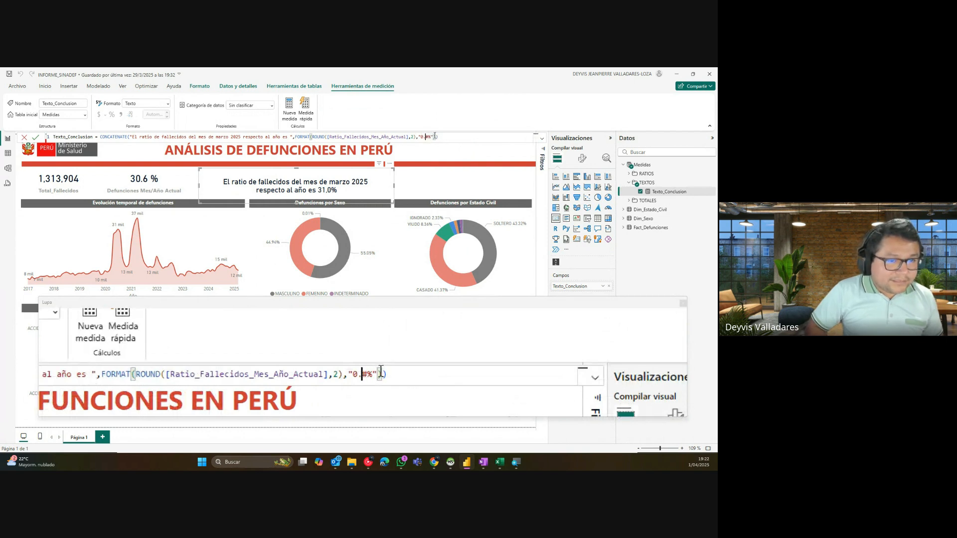
{"action": "type", "text": "#"}
{"action": "key", "text": "Return"}
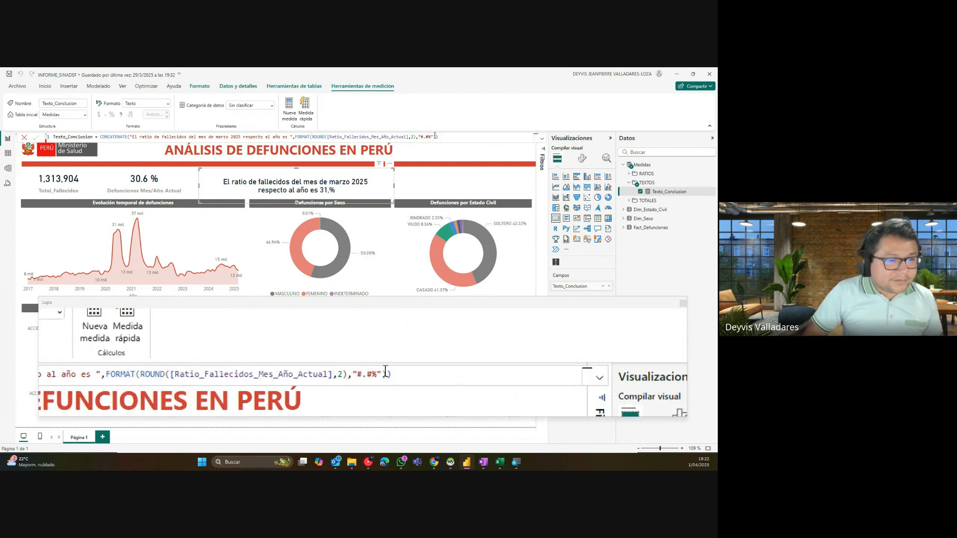
{"action": "left_click", "coordinate": [435, 136]}
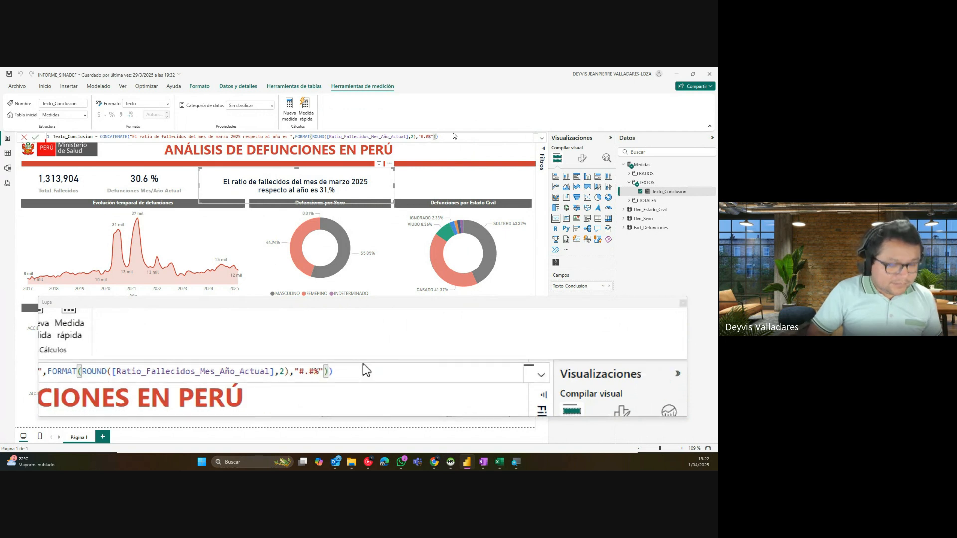
{"action": "key", "text": "Left"}
{"action": "key", "text": "Left"}
{"action": "key", "text": "Left"}
{"action": "key", "text": "Left"}
{"action": "key", "text": "BackSpace"}
{"action": "type", "text": ","}
{"action": "key", "text": "Return"}
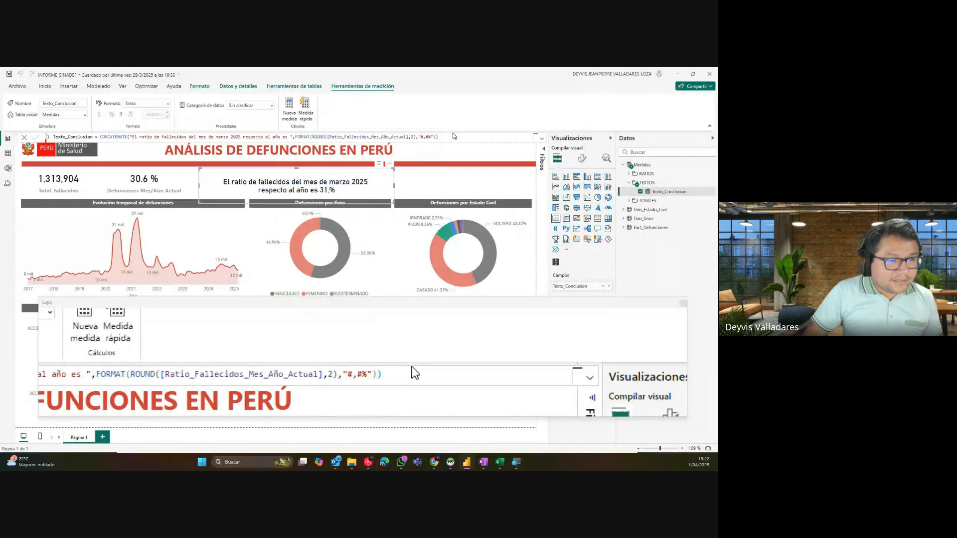
Step: Change the format string placeholders to zeros, giving a two-decimal percentage
{"action": "left_click", "coordinate": [428, 136]}
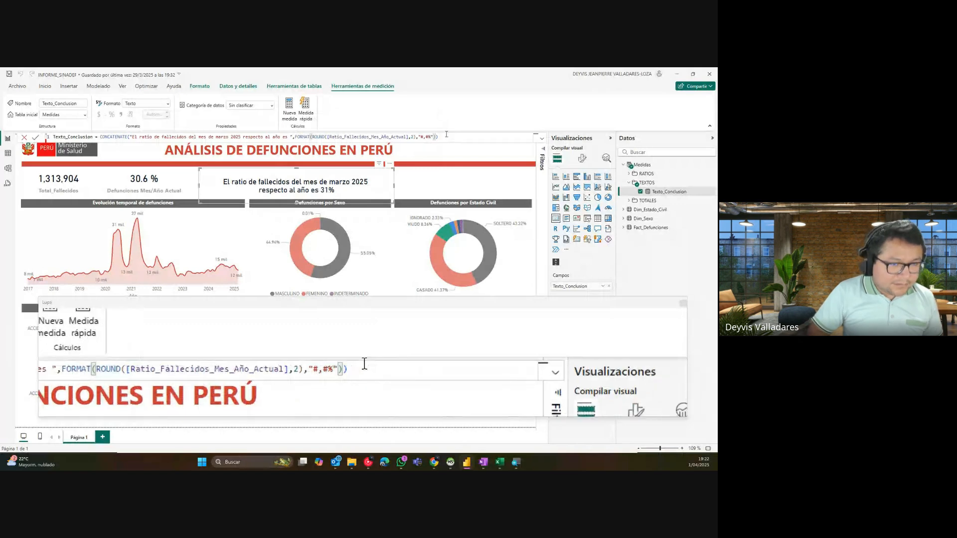
{"action": "type", "text": "#"}
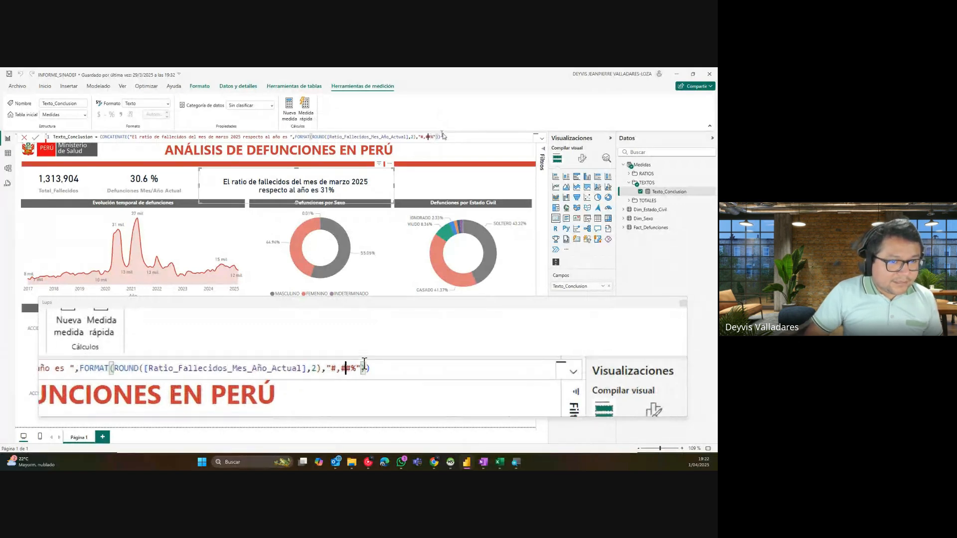
{"action": "key", "text": "BackSpace"}
{"action": "type", "text": "0"}
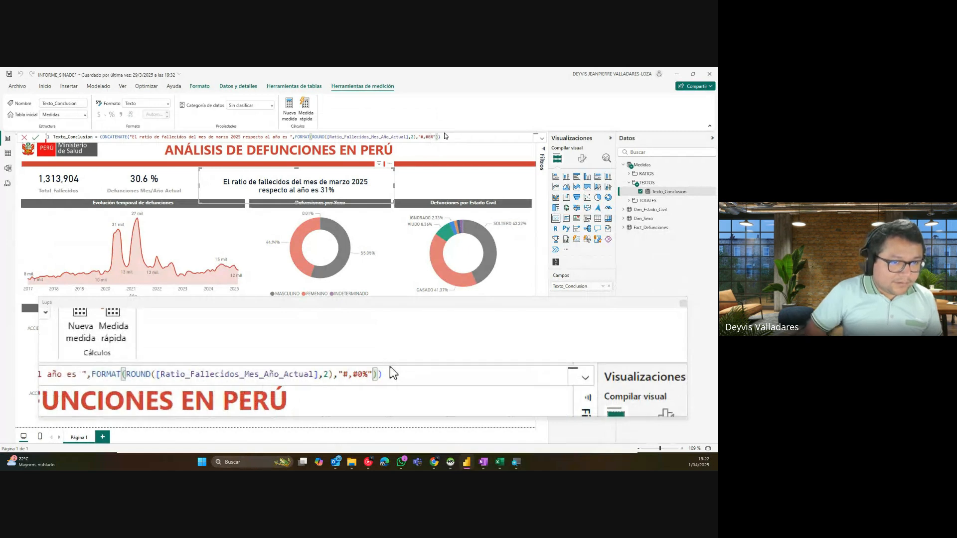
{"action": "key", "text": "Left"}
{"action": "key", "text": "BackSpace"}
{"action": "type", "text": "0"}
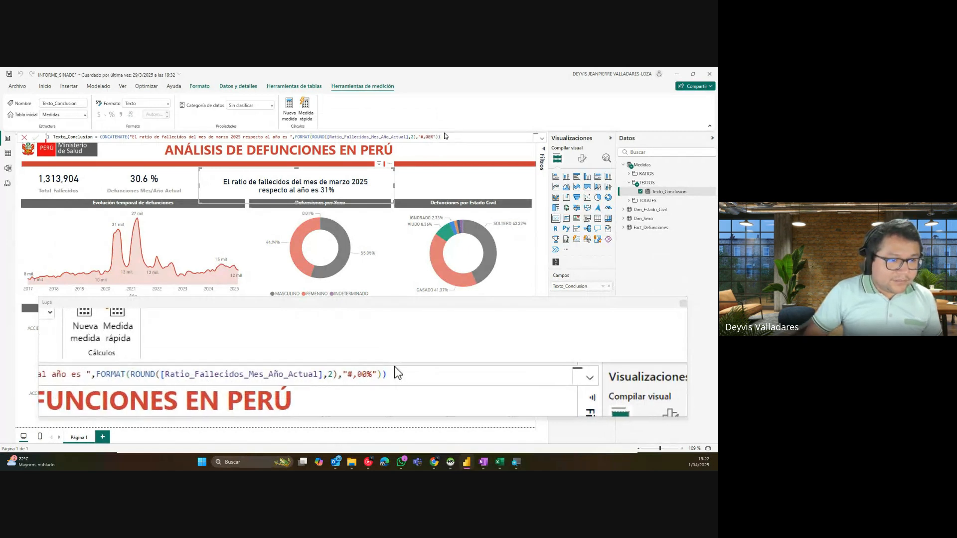
Step: Trim the format string down to "#%" so the card ends in 31%
{"action": "left_click", "coordinate": [446, 137]}
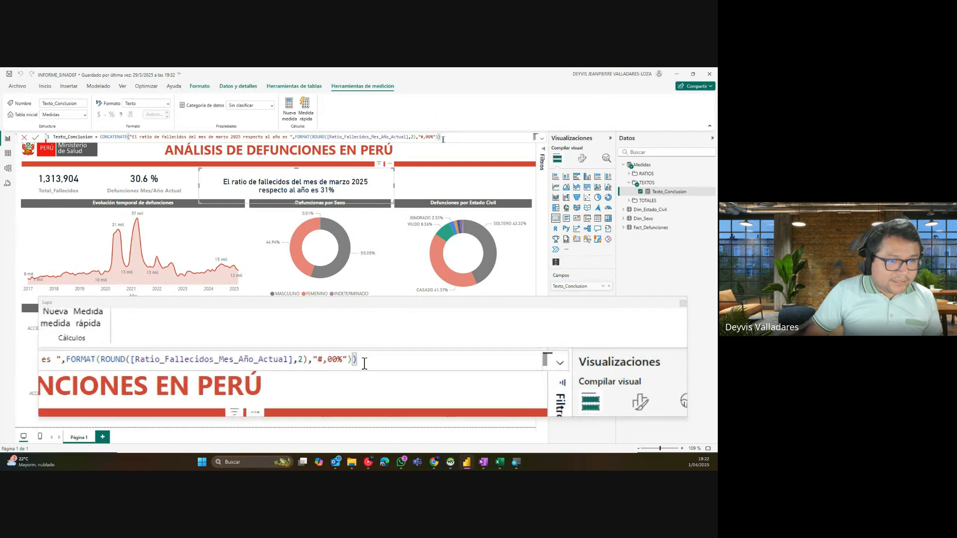
{"action": "left_click", "coordinate": [427, 137]}
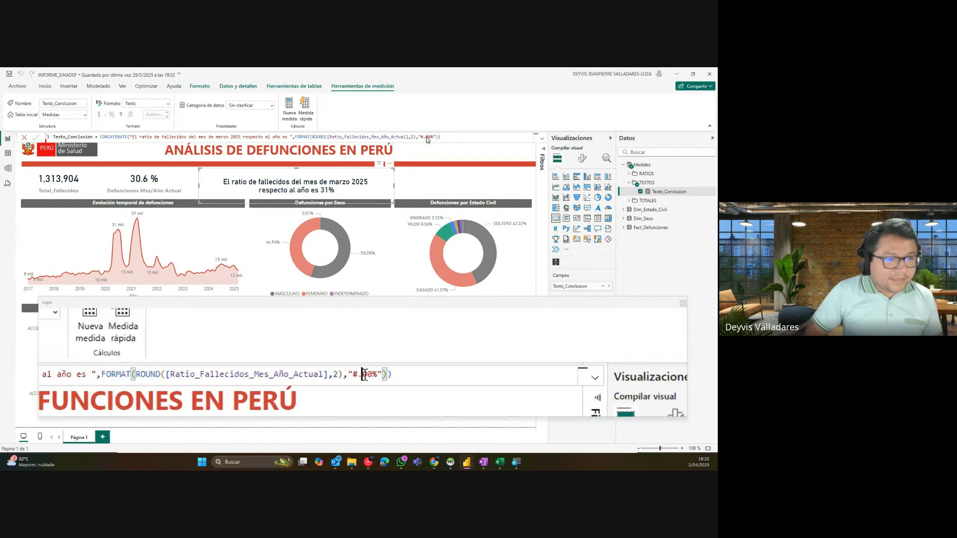
{"action": "left_click", "coordinate": [430, 137]}
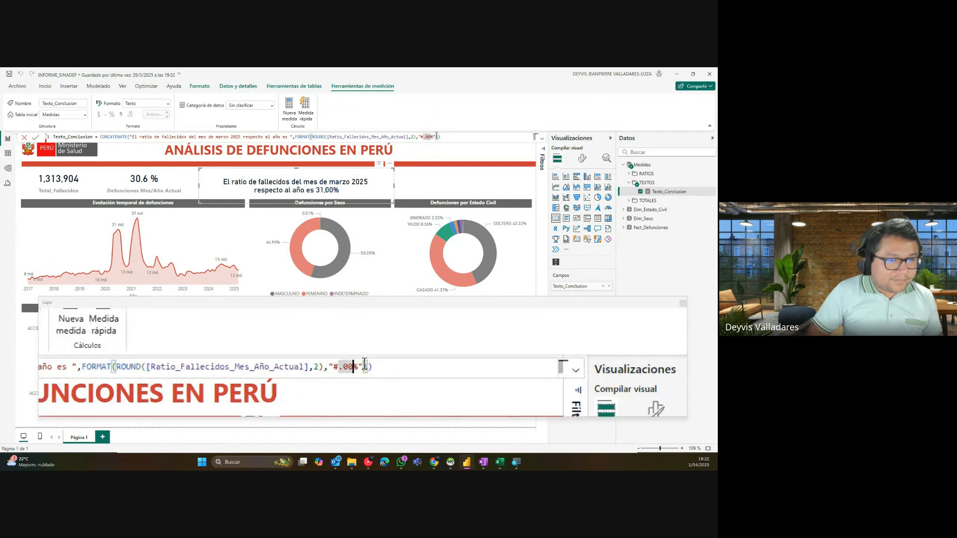
{"action": "key", "text": "BackSpace"}
{"action": "key", "text": "BackSpace"}
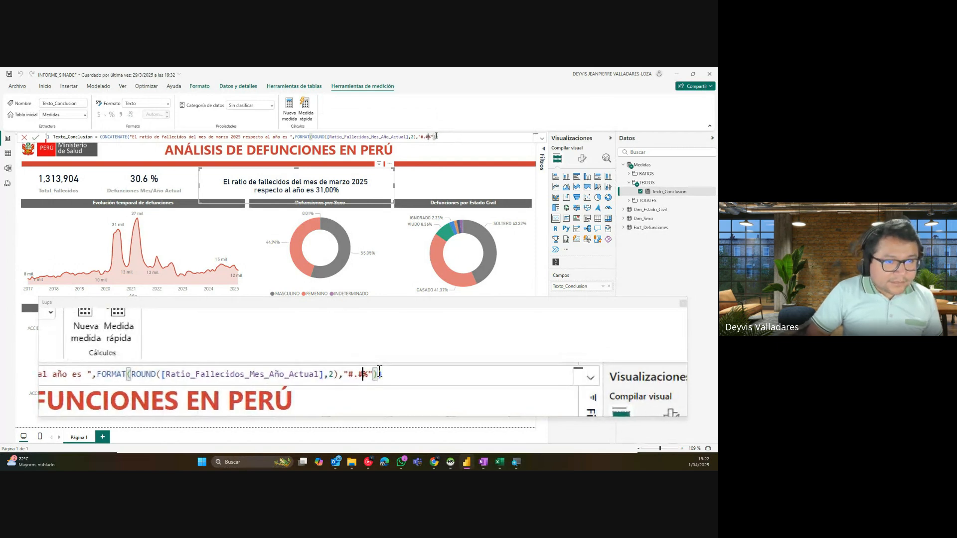
{"action": "type", "text": "#"}
{"action": "key", "text": "Return"}
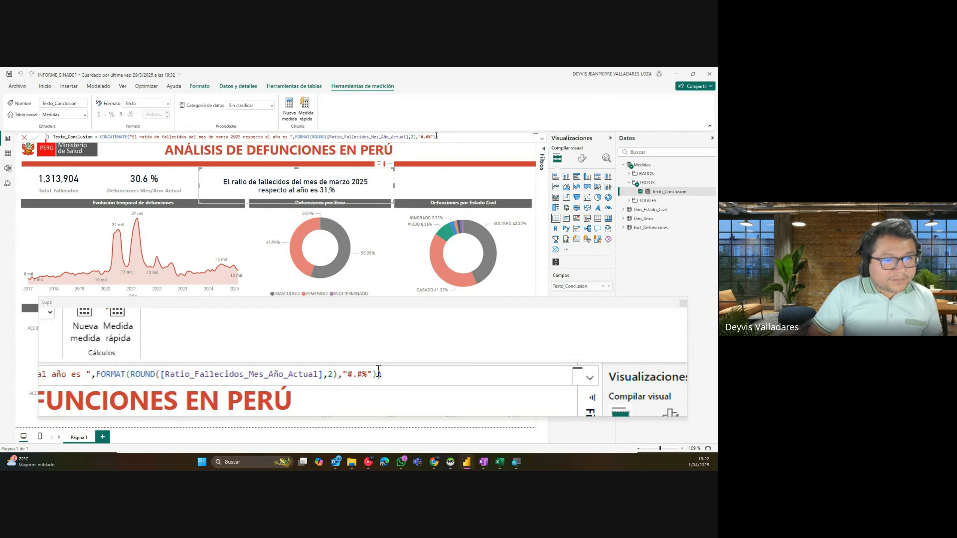
{"action": "left_click", "coordinate": [428, 136]}
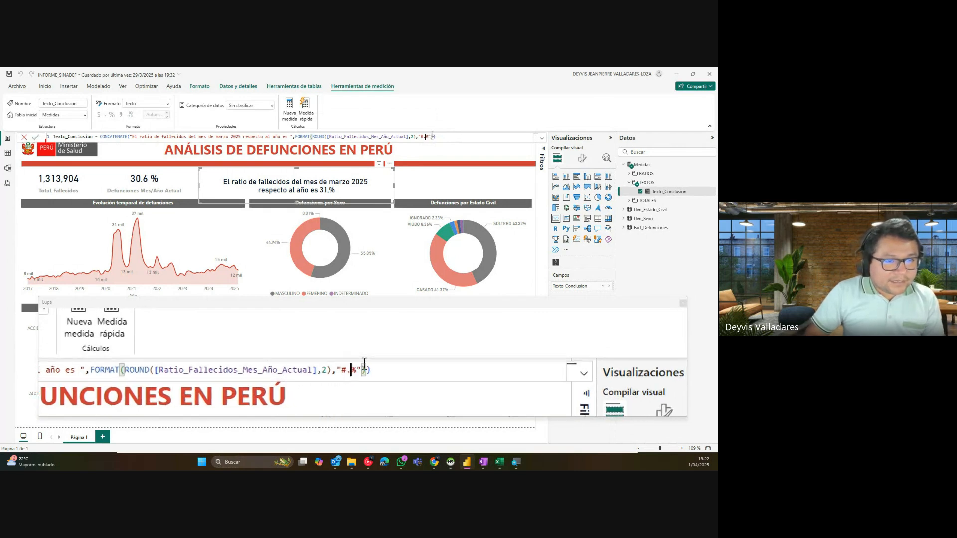
{"action": "key", "text": "BackSpace"}
{"action": "key", "text": "BackSpace"}
{"action": "key", "text": "Return"}
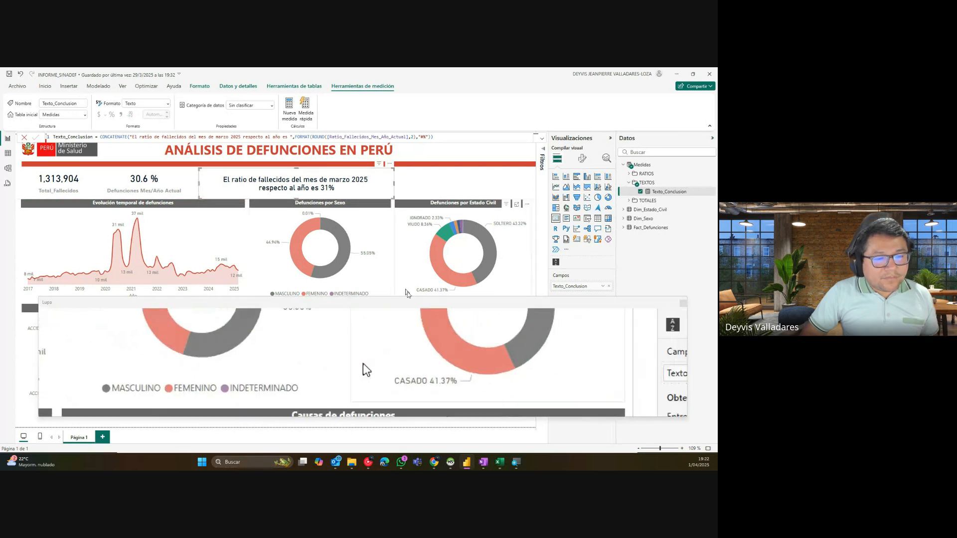
Step: Narrow the conclusion card and strip the FORMAT wrapper and percent argument from Texto_Conclusion
{"action": "key", "text": "super+Escape"}
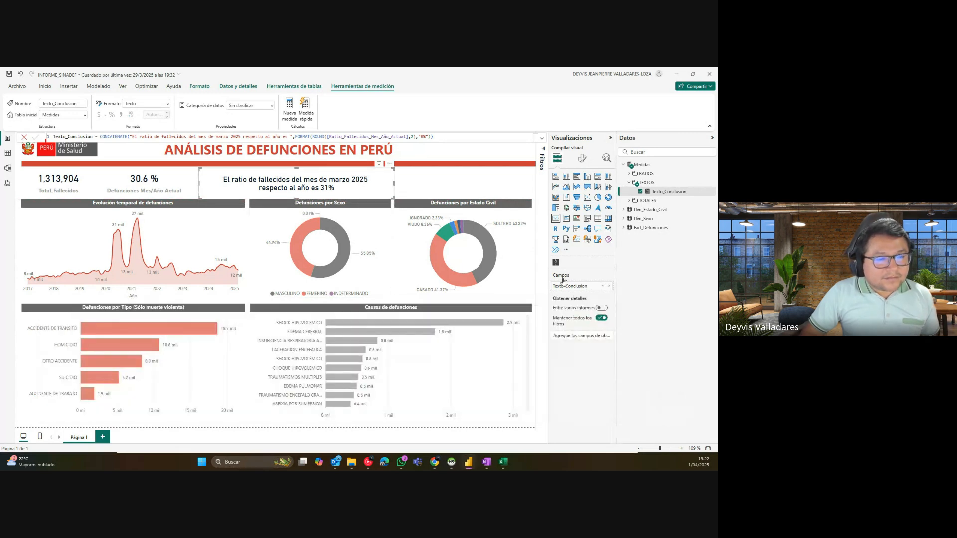
{"action": "left_click_drag", "start_coordinate": [345, 177], "coordinate": [377, 184]}
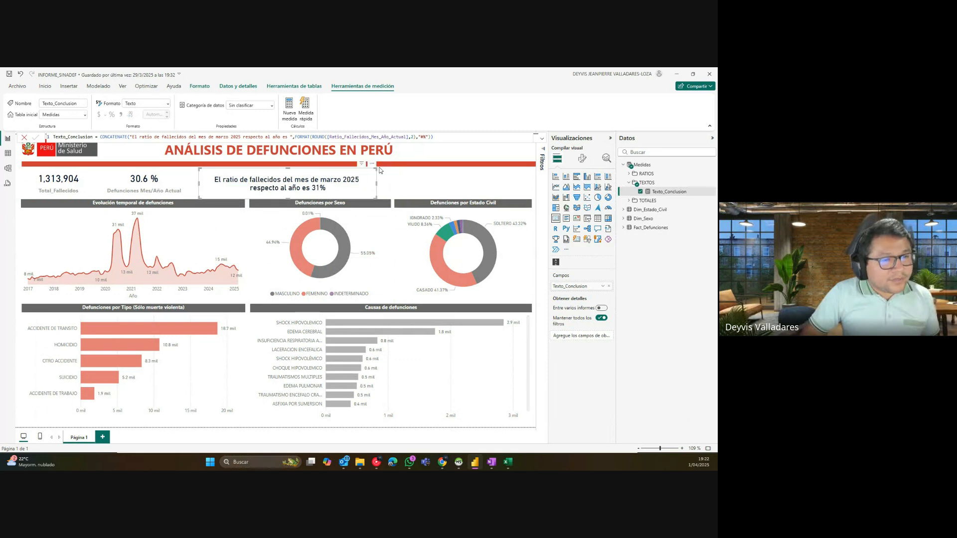
{"action": "left_click", "coordinate": [419, 137]}
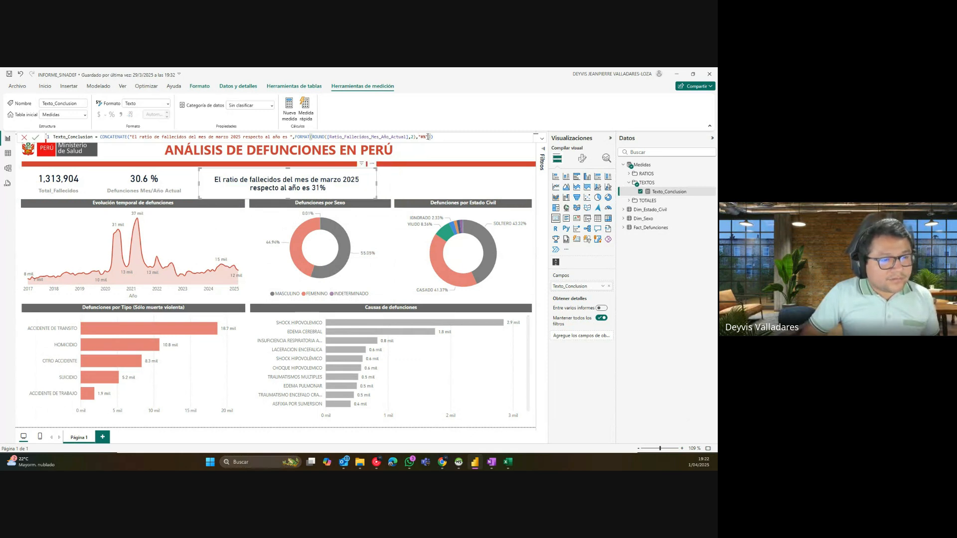
{"action": "double_click", "coordinate": [297, 137]}
{"action": "left_click", "coordinate": [299, 137]}
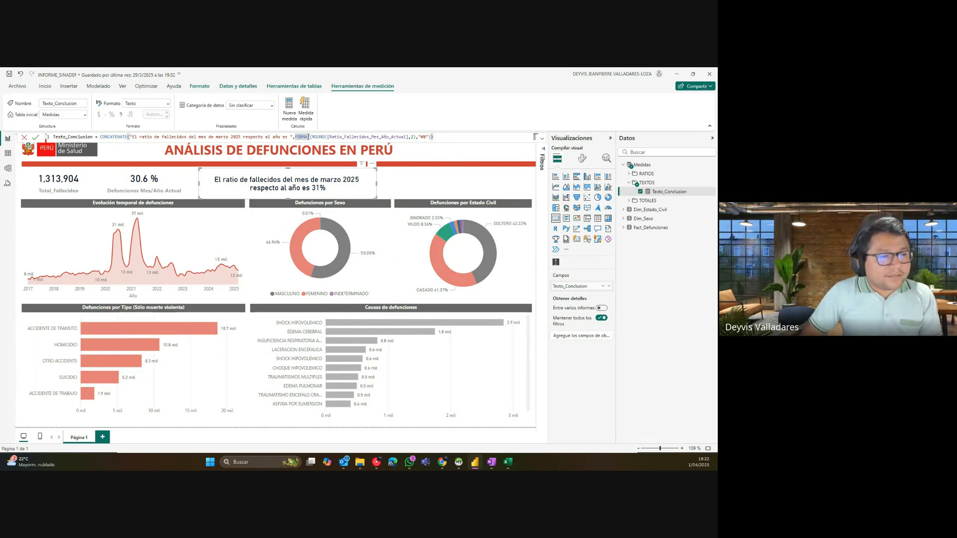
{"action": "left_click_drag", "start_coordinate": [307, 136], "coordinate": [312, 136]}
{"action": "key", "text": "BackSpace"}
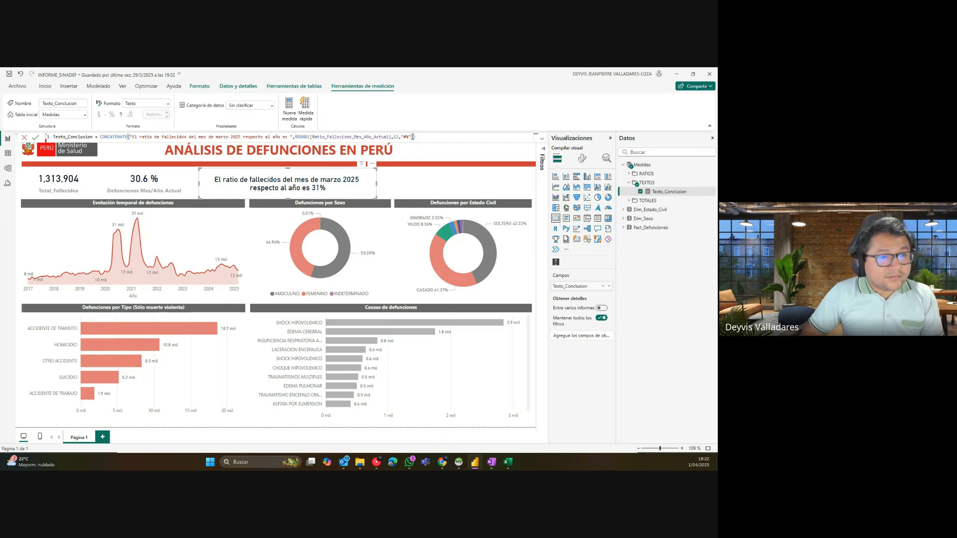
{"action": "left_click_drag", "start_coordinate": [413, 136], "coordinate": [401, 136]}
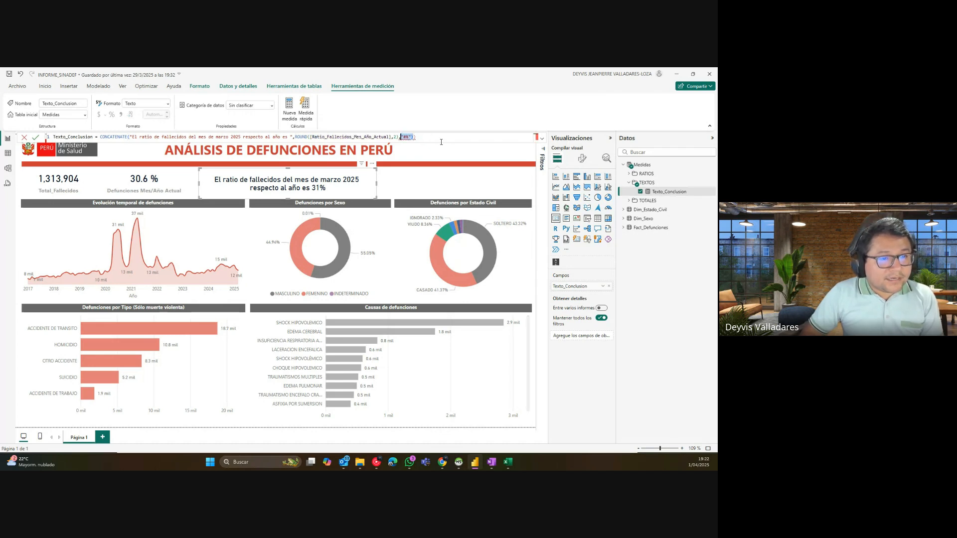
{"action": "key", "text": "BackSpace"}
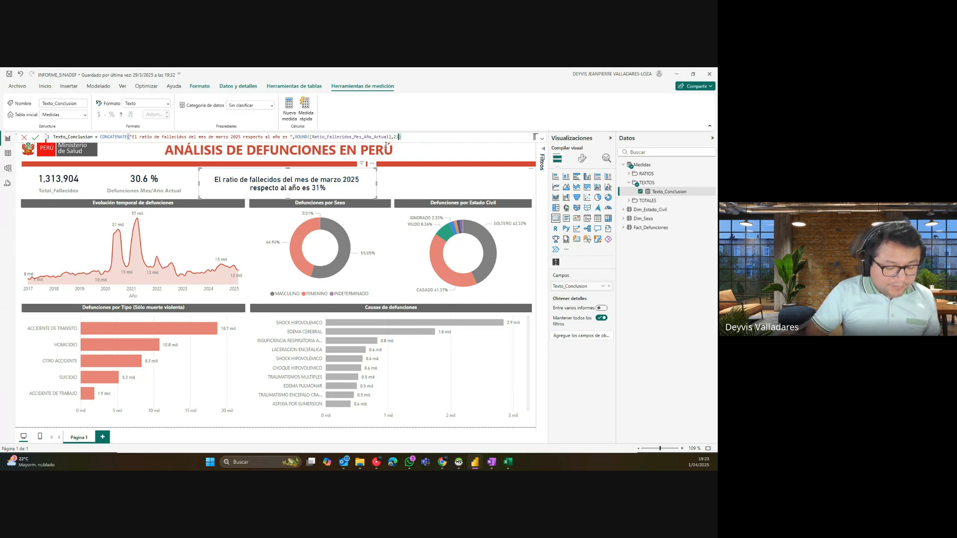
Step: Multiply the ratio by 100 inside ROUND so the card shows 31
{"action": "type", "text": "*100"}
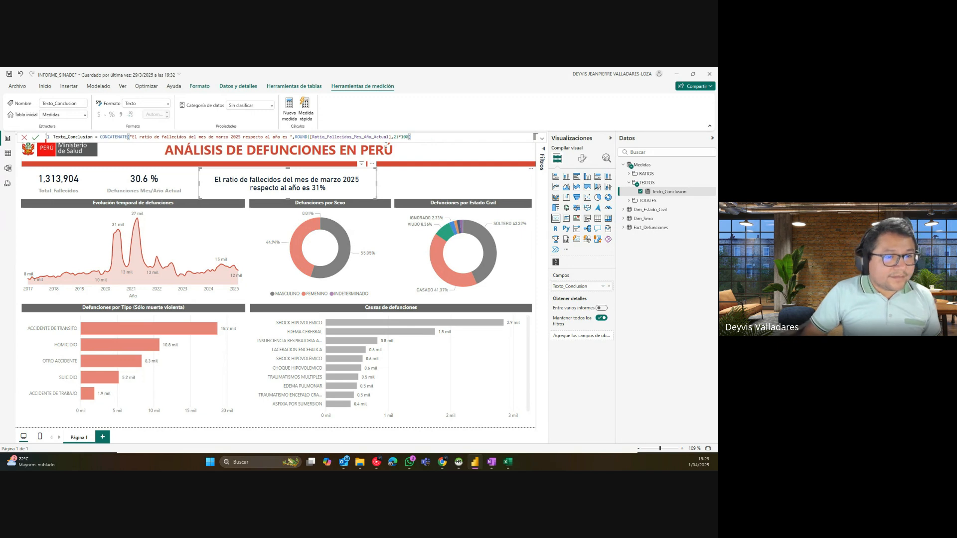
{"action": "double_click", "coordinate": [300, 137]}
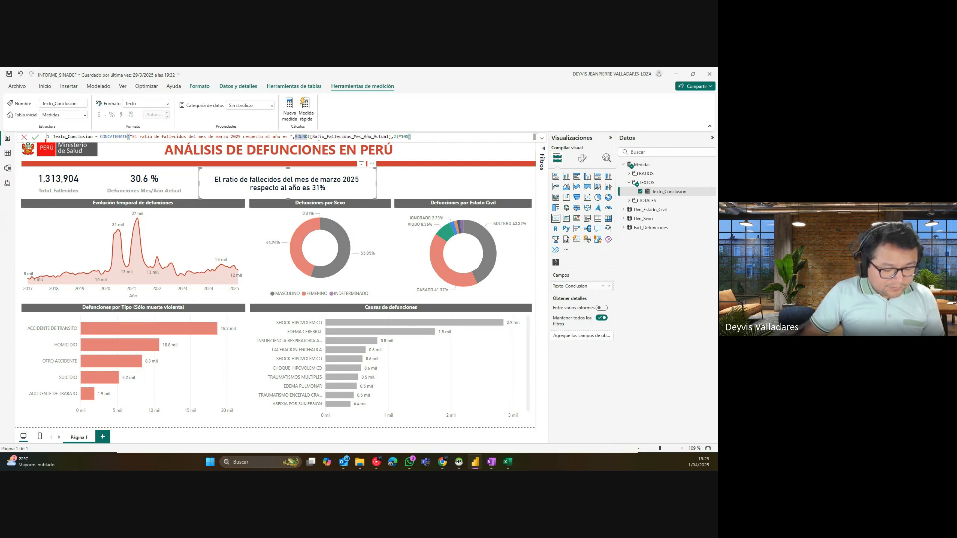
{"action": "left_click", "coordinate": [420, 138]}
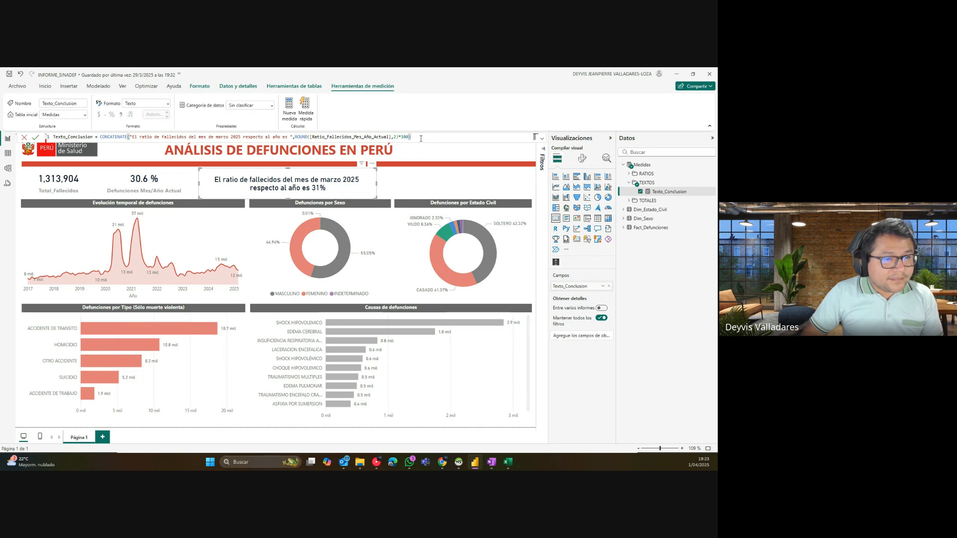
{"action": "key", "text": "Return"}
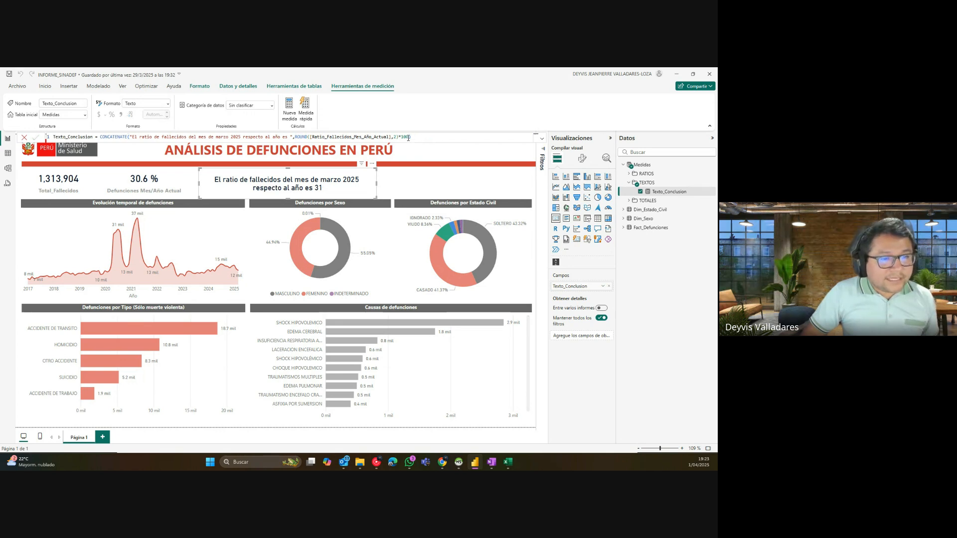
Step: Move ROUND's digits argument after the *100 multiplier so the card shows 30.57
{"action": "double_click", "coordinate": [405, 137]}
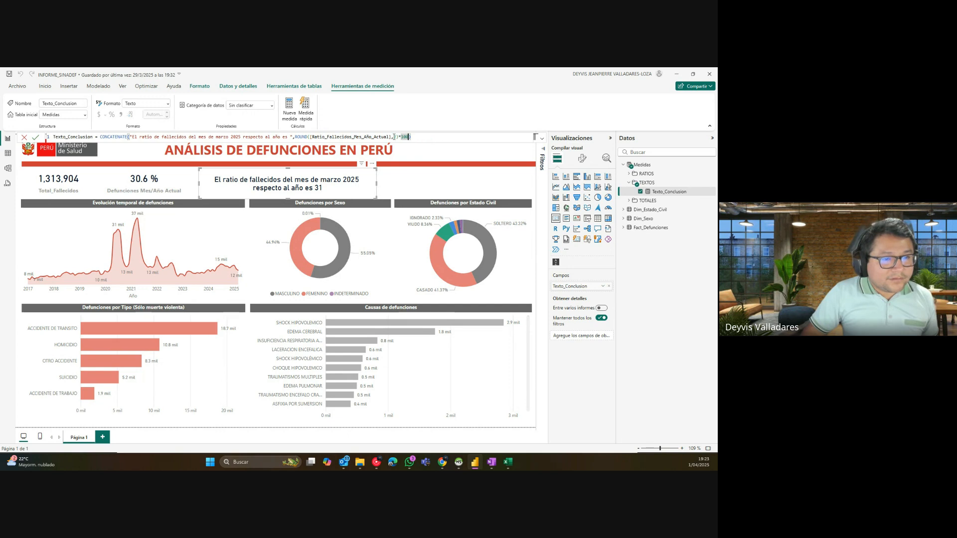
{"action": "left_click", "coordinate": [396, 136]}
{"action": "double_click", "coordinate": [395, 136]}
{"action": "left_click_drag", "start_coordinate": [393, 137], "coordinate": [392, 137]}
{"action": "key", "text": "ctrl+x"}
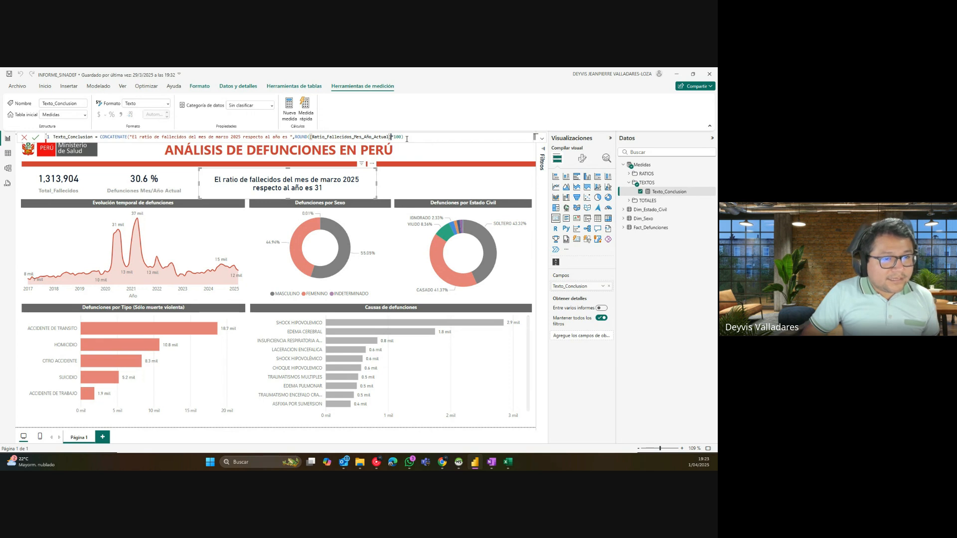
{"action": "left_click", "coordinate": [401, 137]}
{"action": "key", "text": "ctrl+v"}
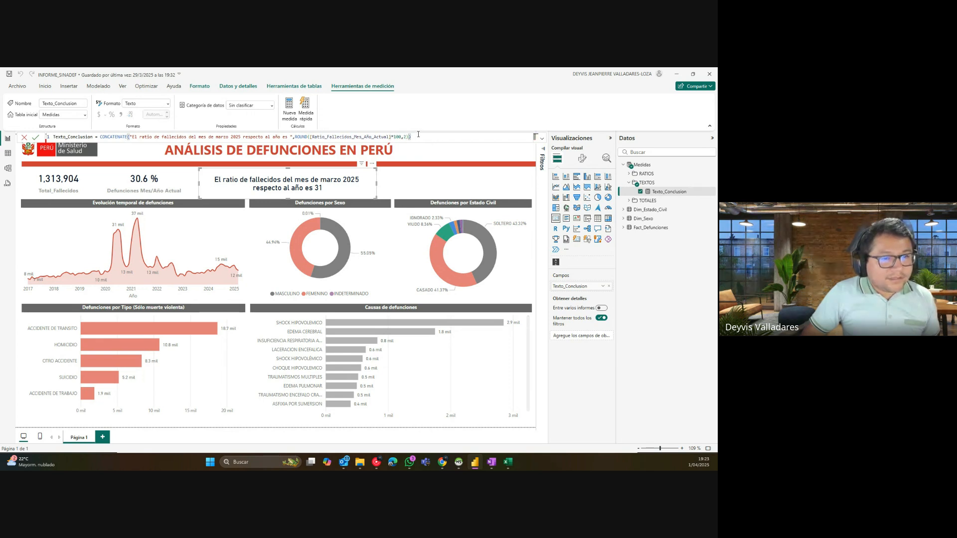
{"action": "key", "text": "Return"}
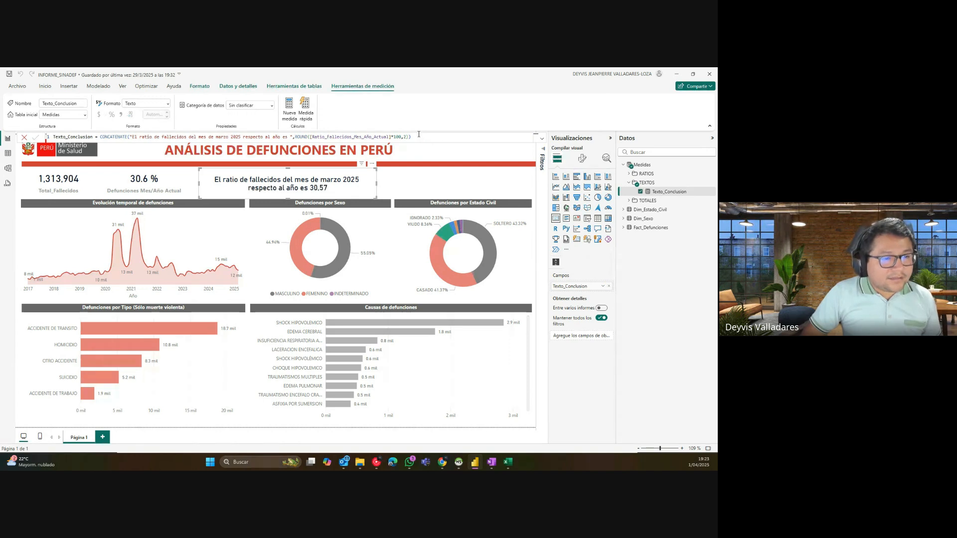
Step: Round to one decimal so the card reads 30.6, then add a closing parenthesis
{"action": "left_click", "coordinate": [409, 138]}
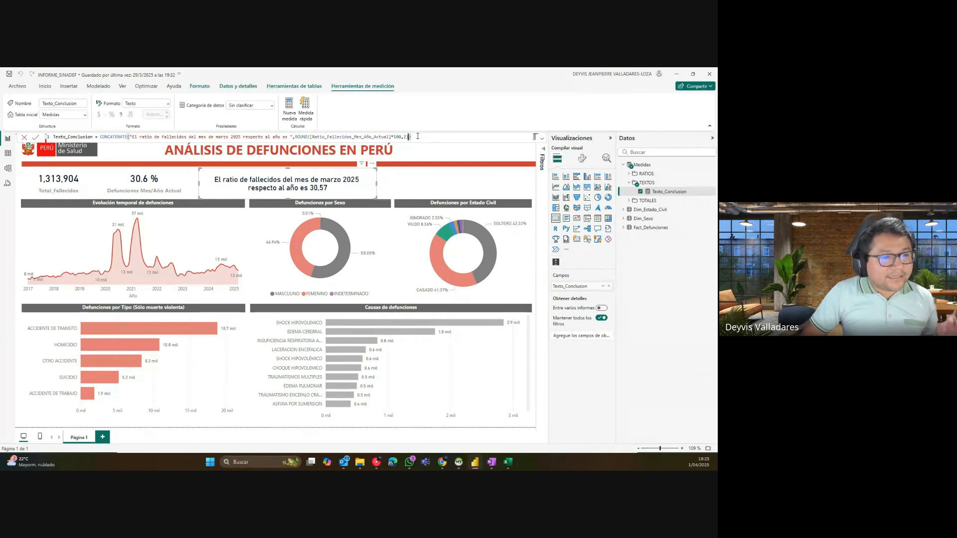
{"action": "type", "text": "1"}
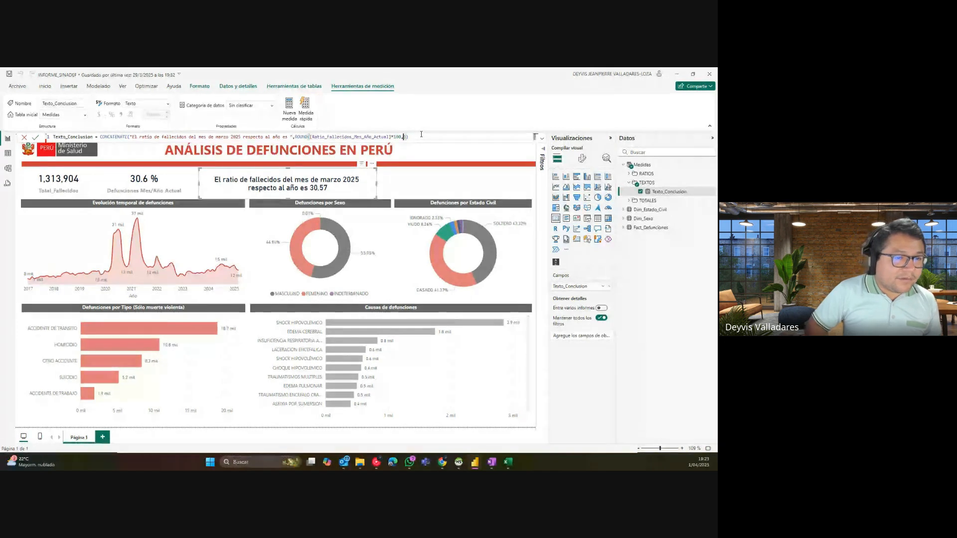
{"action": "key", "text": "Return"}
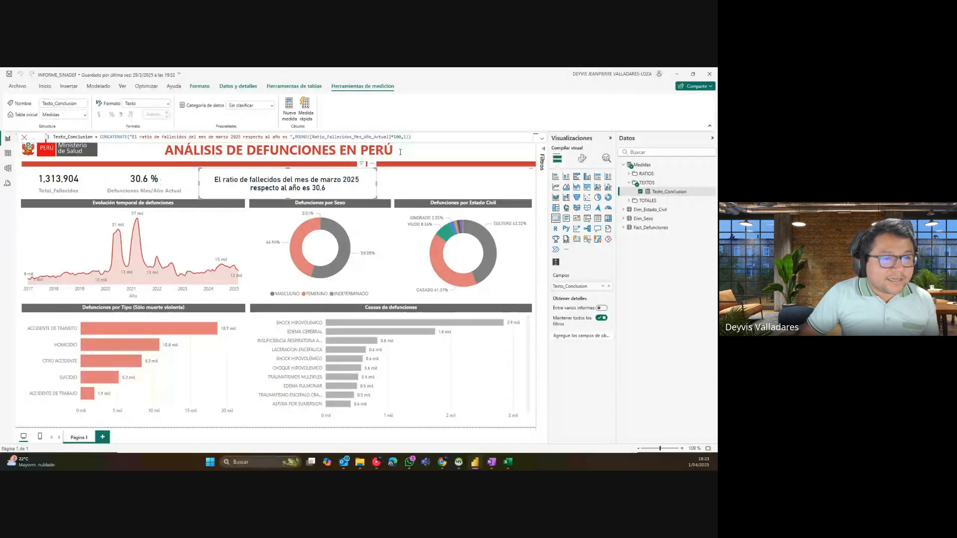
{"action": "left_click", "coordinate": [408, 136]}
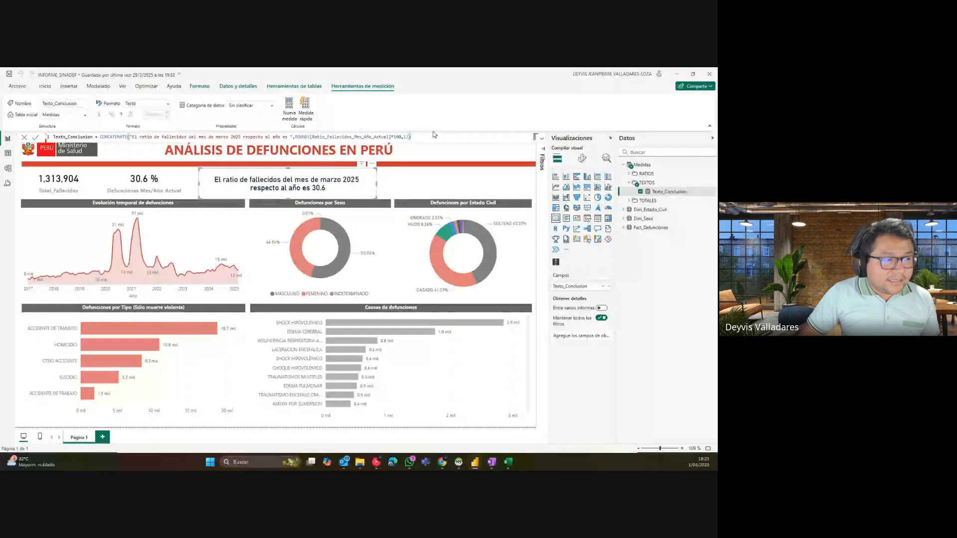
{"action": "key", "text": "Left"}
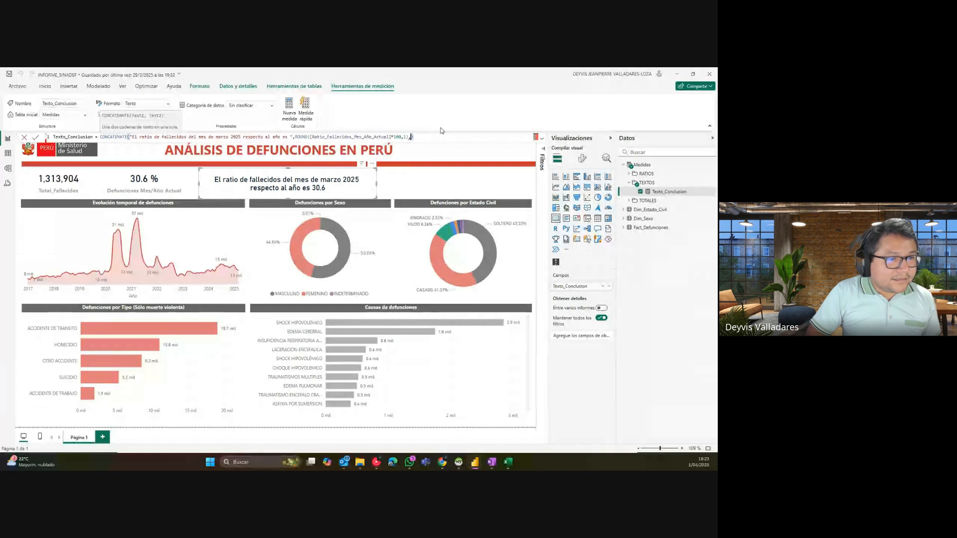
{"action": "type", "text": ")"}
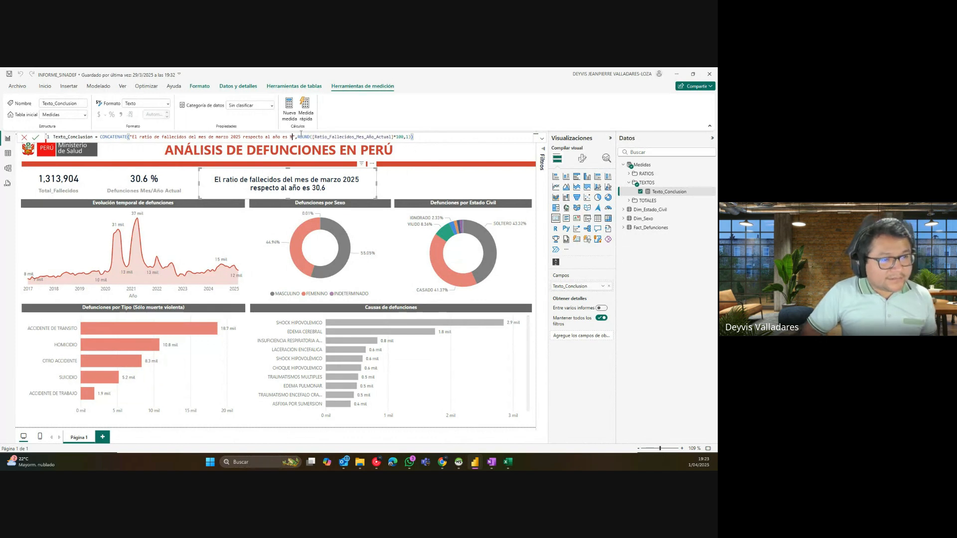
Step: Try adding a percent sign, then undo back to FORMAT(ROUND(...),"#%") in Texto_Conclusion
{"action": "type", "text": "%"}
{"action": "key", "text": "Return"}
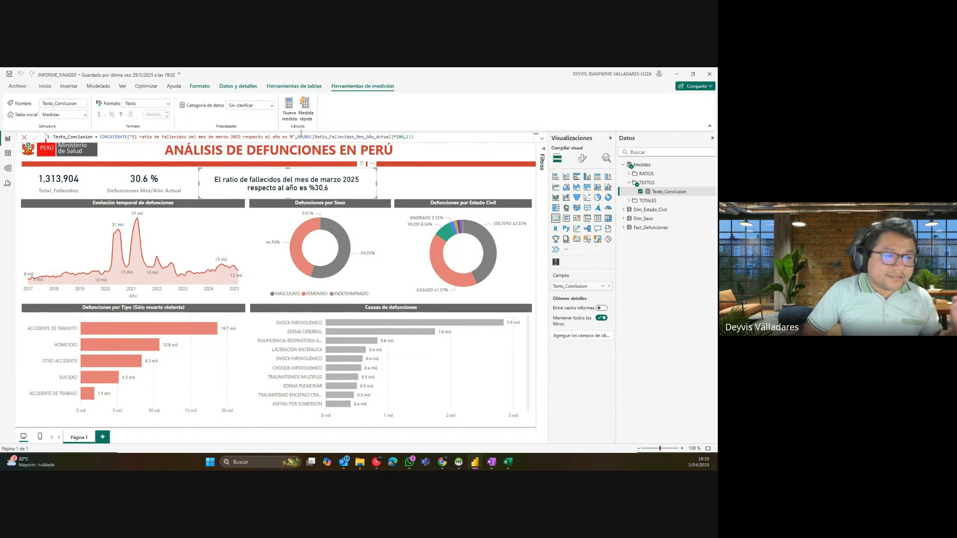
{"action": "left_click", "coordinate": [292, 137]}
{"action": "key", "text": "BackSpace"}
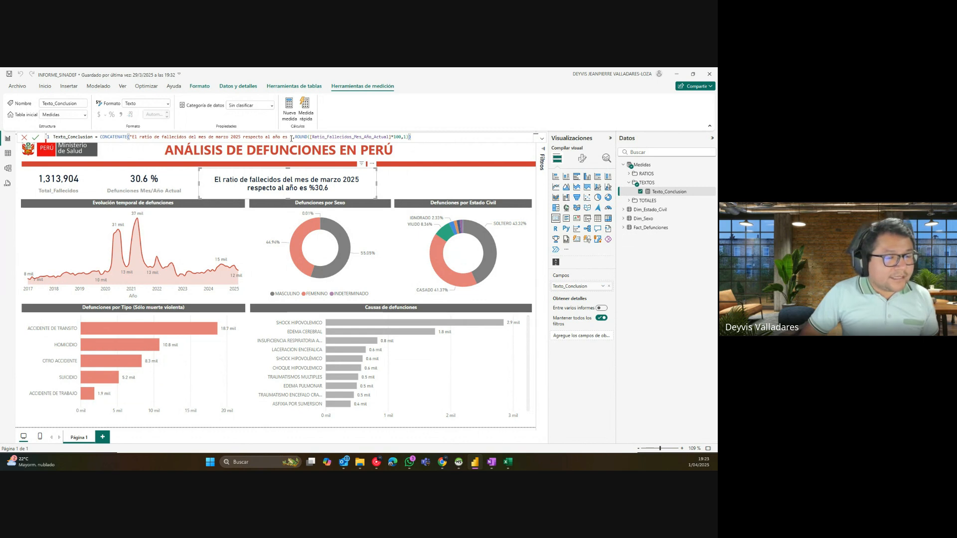
{"action": "left_click", "coordinate": [406, 137]}
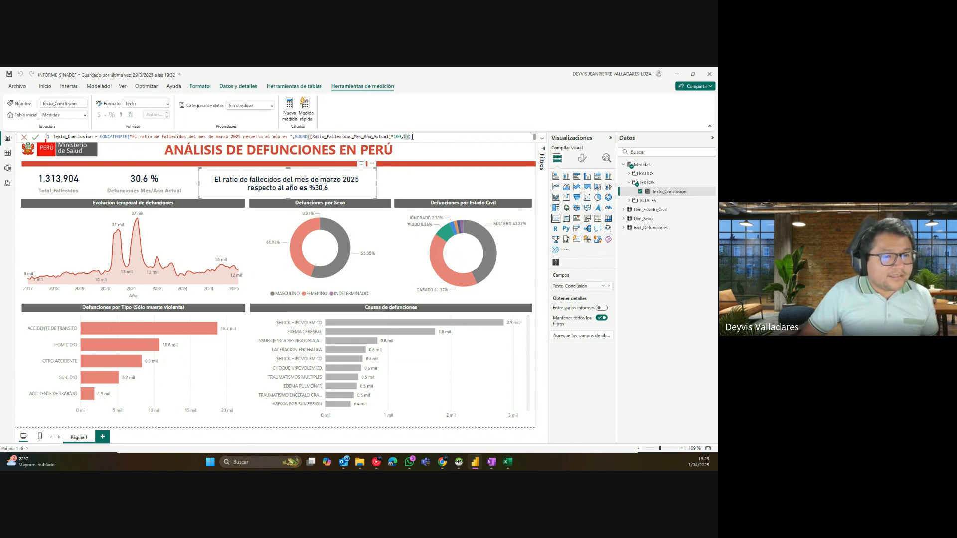
{"action": "key", "text": "BackSpace"}
{"action": "key", "text": "BackSpace"}
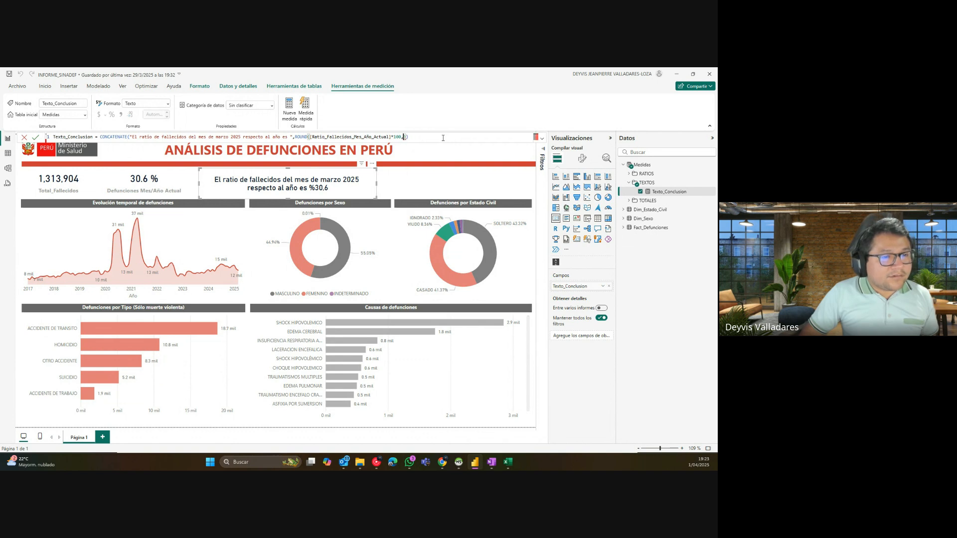
{"action": "key", "text": "ctrl+z"}
{"action": "key", "text": "ctrl+z"}
{"action": "key", "text": "ctrl+z"}
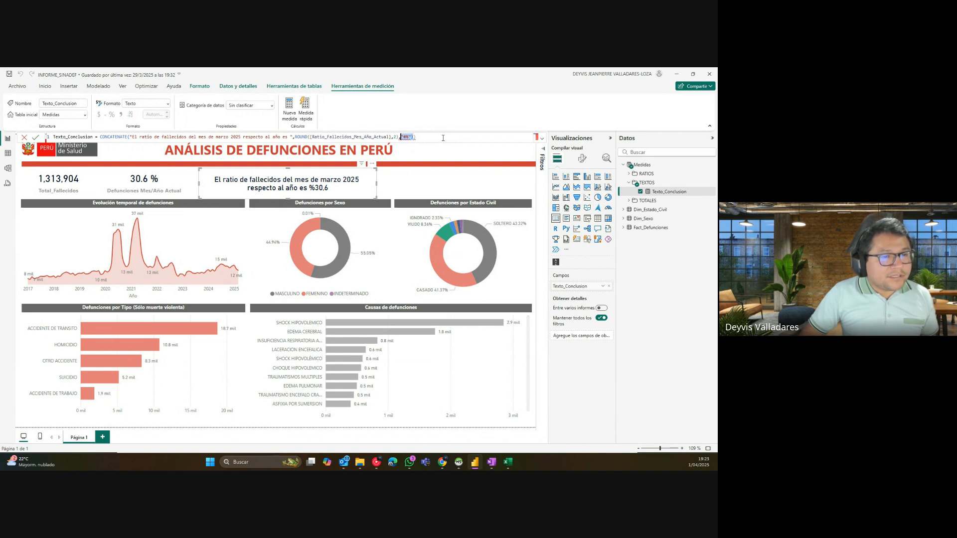
{"action": "key", "text": "ctrl+z"}
Step: Commit the restored formula so the card ends in 31%, and copy the whole Texto_Conclusion formula
{"action": "left_click", "coordinate": [435, 138]}
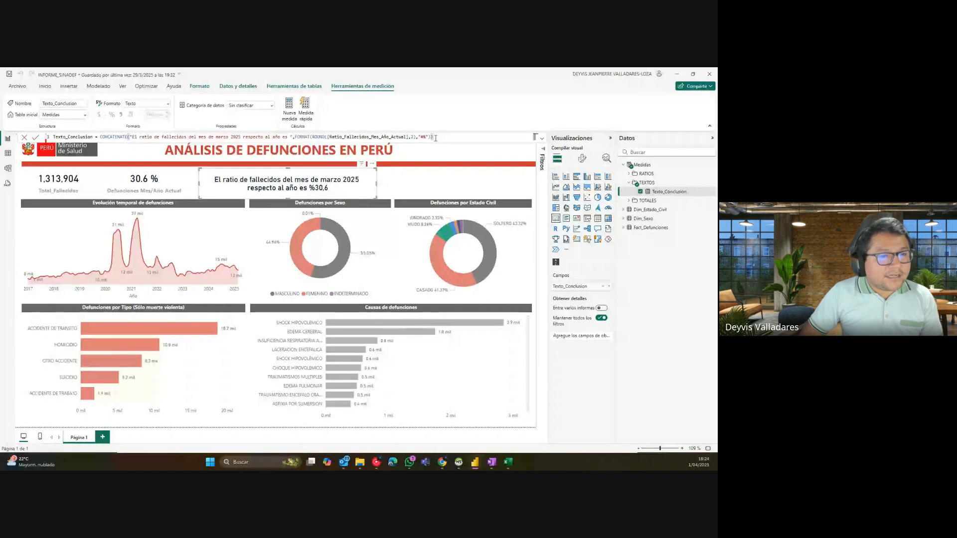
{"action": "key", "text": "Return"}
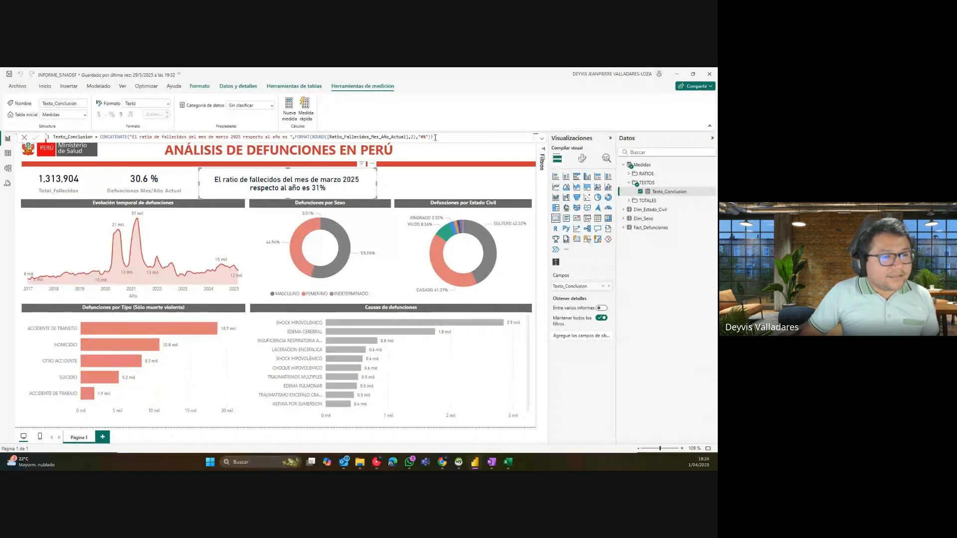
{"action": "left_click_drag", "start_coordinate": [435, 137], "coordinate": [100, 137]}
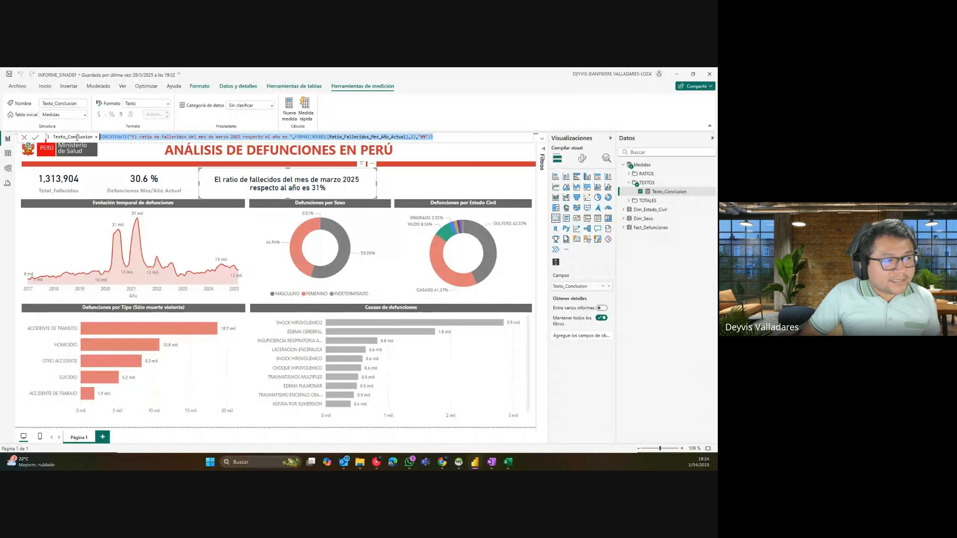
{"action": "left_click", "coordinate": [54, 139]}
{"action": "double_click", "coordinate": [55, 137]}
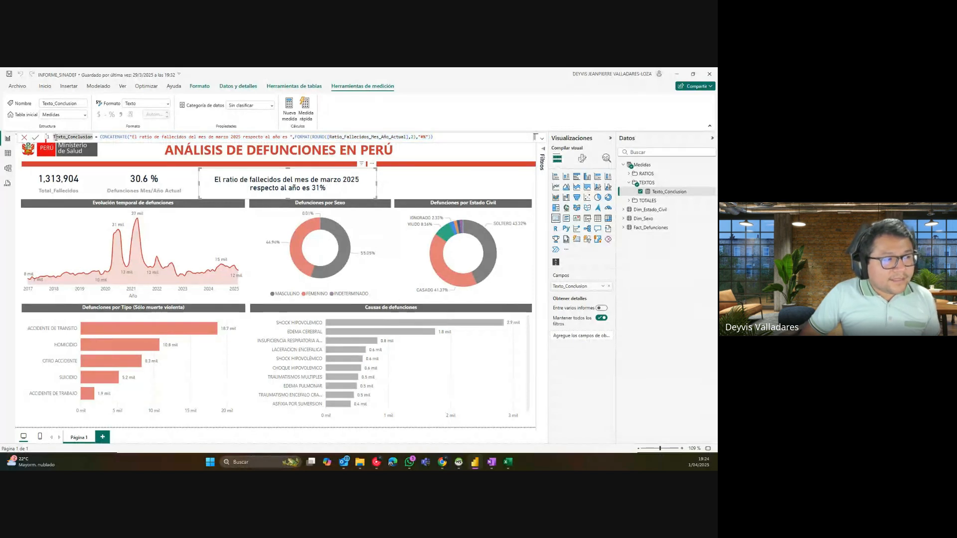
{"action": "left_click_drag", "start_coordinate": [54, 137], "coordinate": [439, 148]}
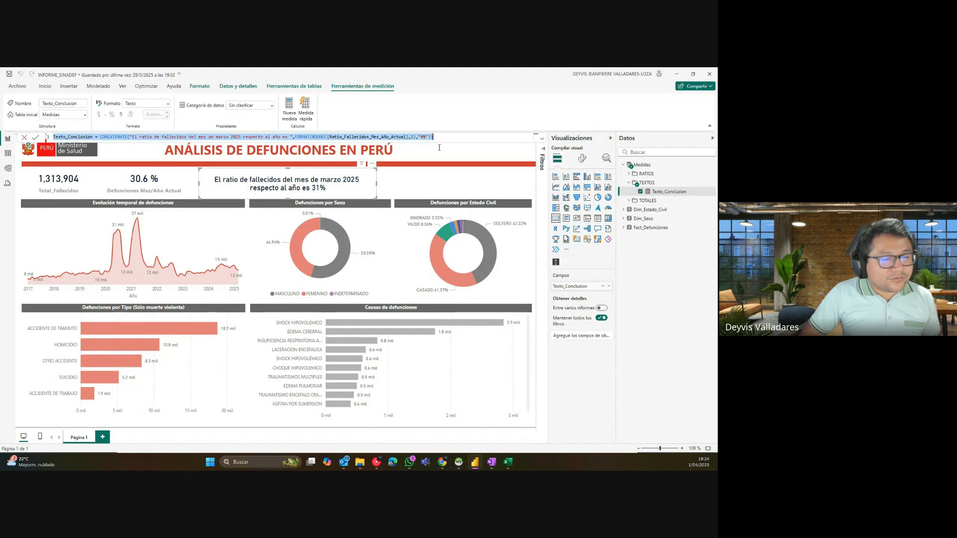
{"action": "key", "text": "alt+Tab"}
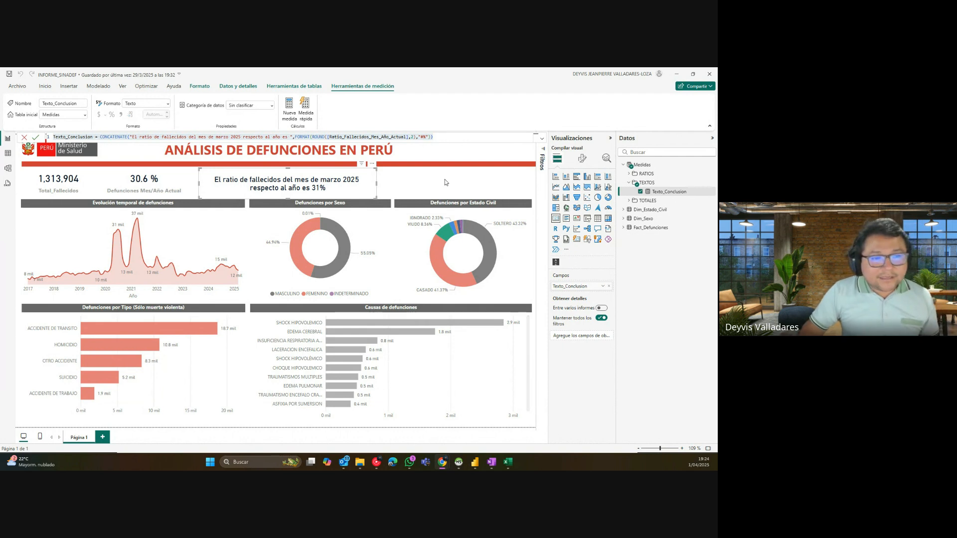
{"action": "left_click", "coordinate": [440, 135]}
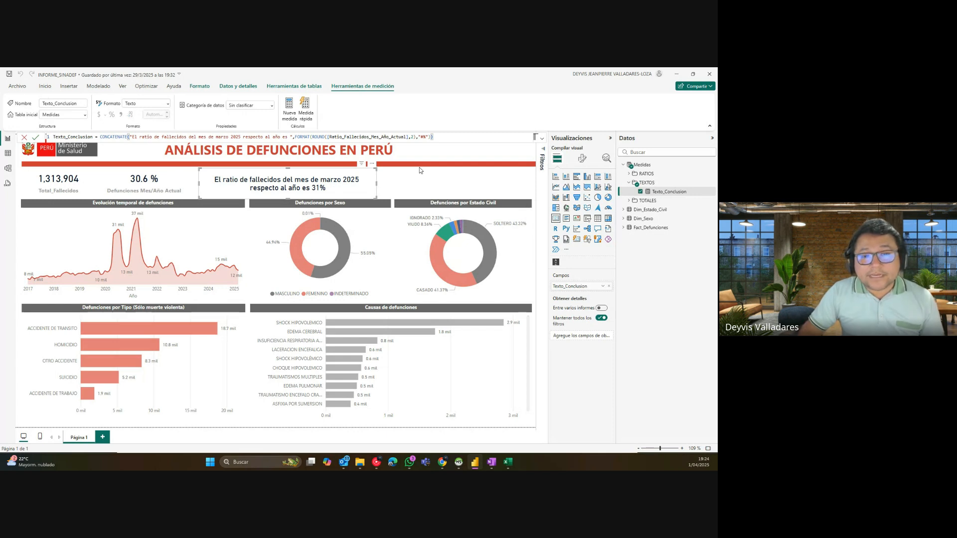
Step: Save the INFORME_SINADEF report and show the Medidas table in data view
{"action": "left_click", "coordinate": [422, 183]}
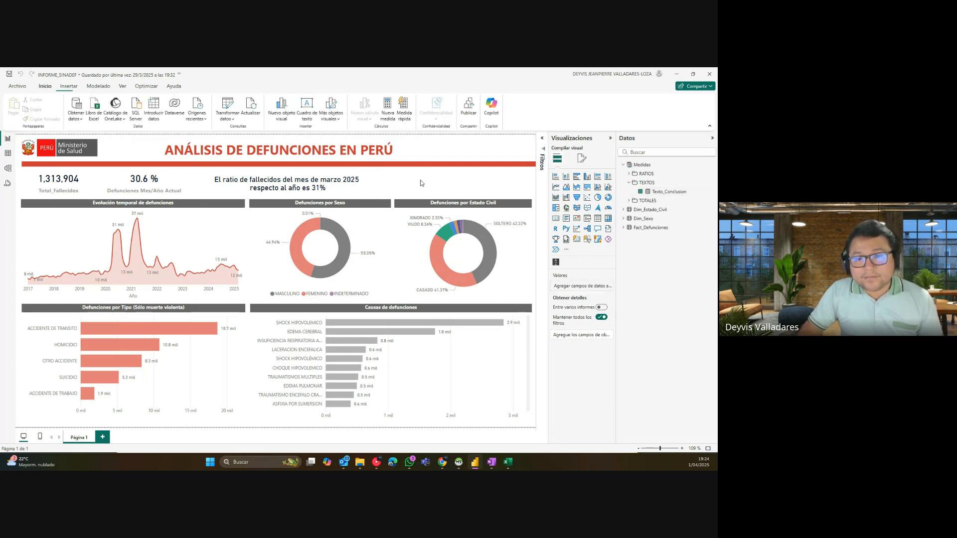
{"action": "left_click", "coordinate": [628, 183]}
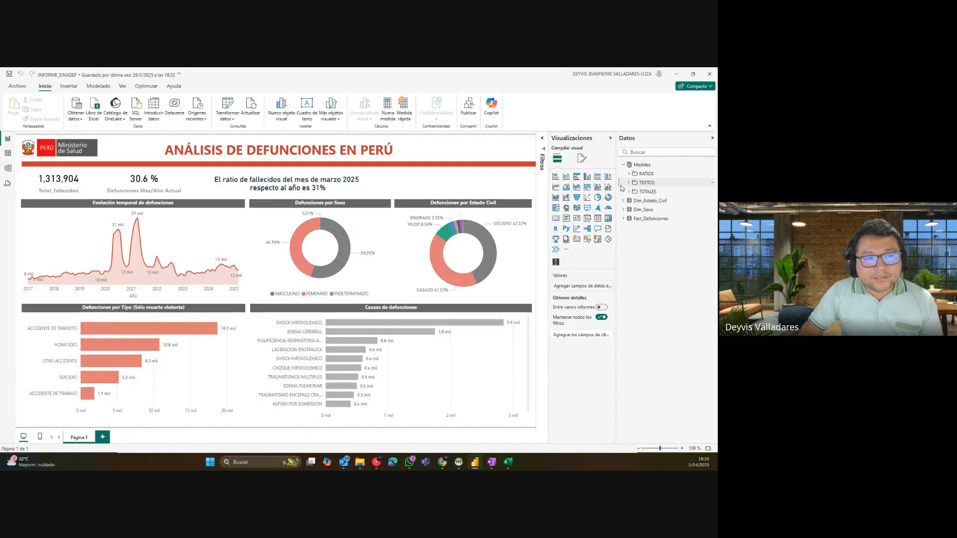
{"action": "left_click", "coordinate": [327, 184]}
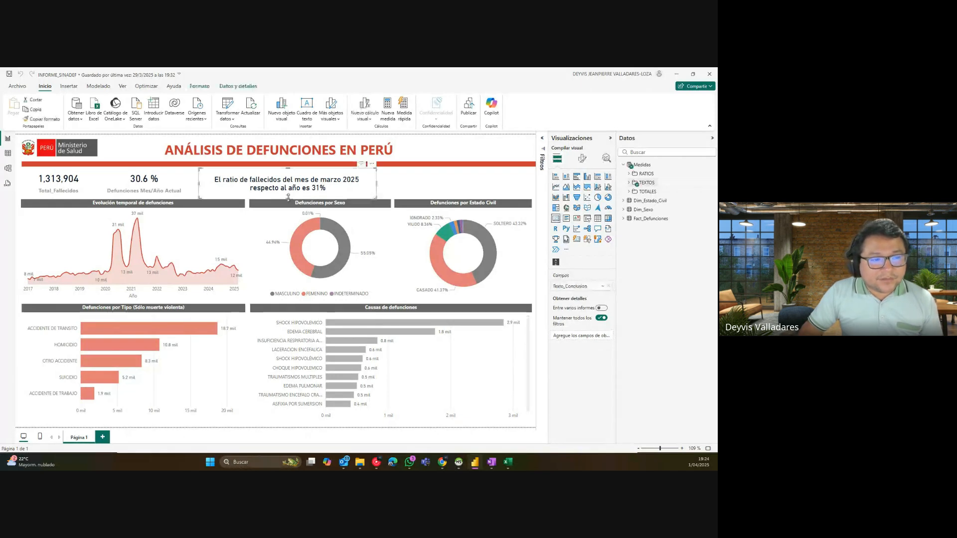
{"action": "left_click", "coordinate": [402, 186]}
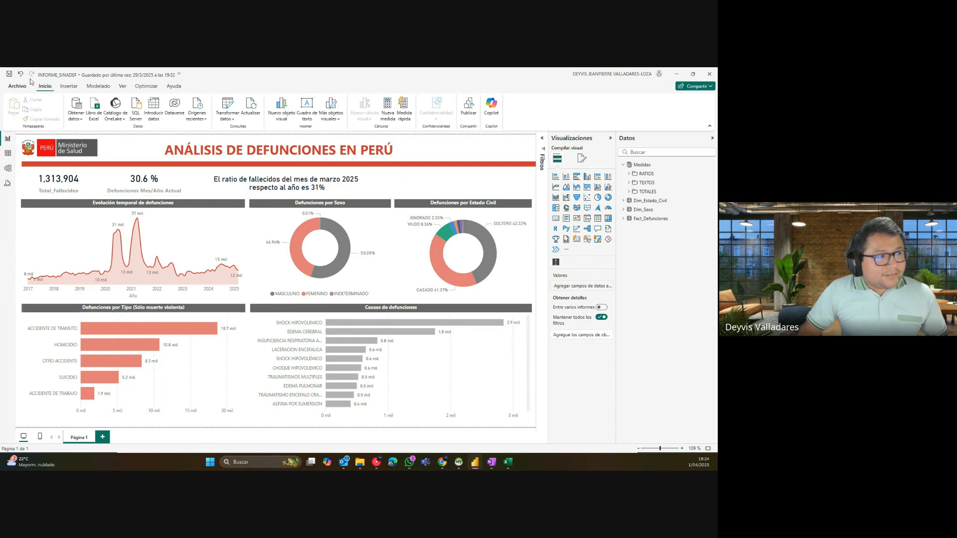
{"action": "left_click", "coordinate": [10, 75]}
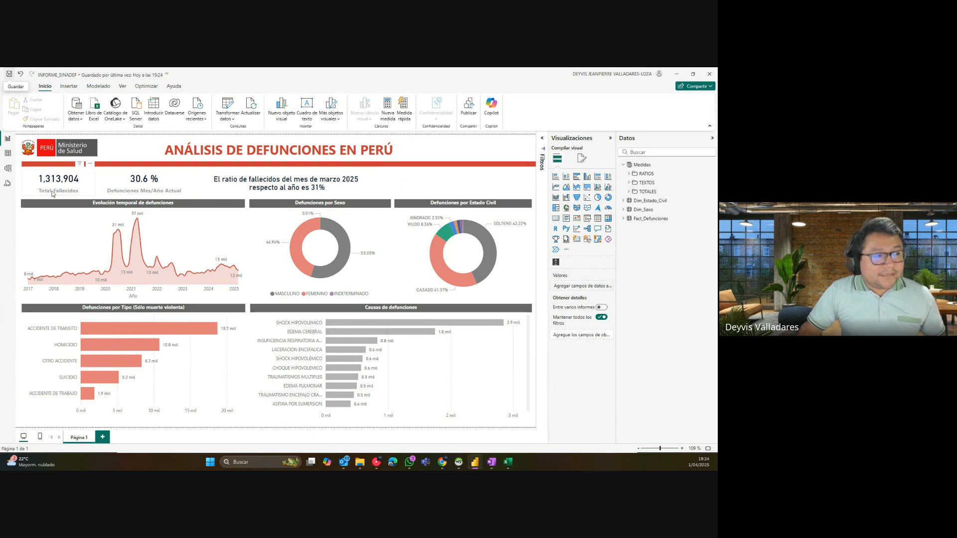
{"action": "left_click", "coordinate": [8, 154]}
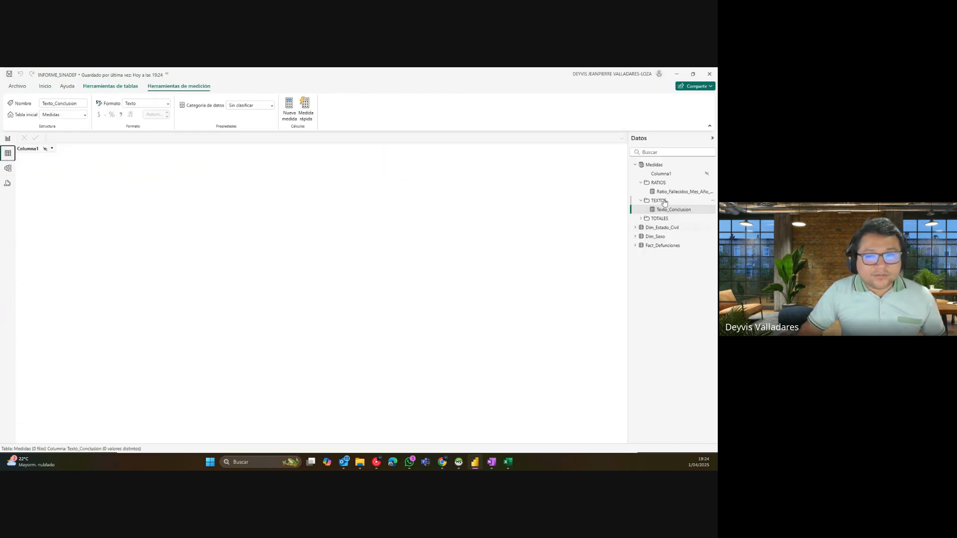
Step: Collapse the measure folders, open Fact_Defunciones' data and scroll across its columns
{"action": "left_click", "coordinate": [641, 182]}
{"action": "left_click", "coordinate": [640, 192]}
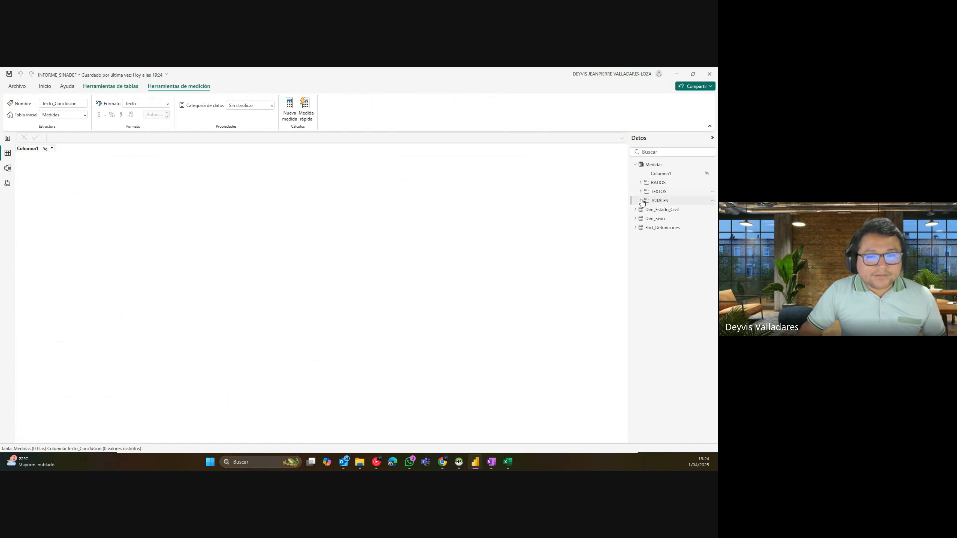
{"action": "left_click", "coordinate": [641, 201]}
{"action": "left_click", "coordinate": [641, 200]}
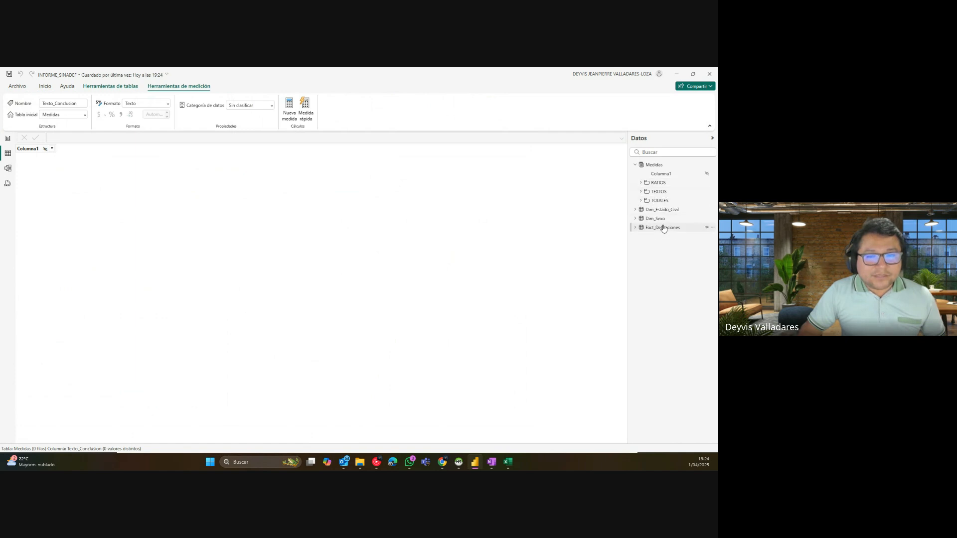
{"action": "left_click", "coordinate": [662, 227]}
{"action": "left_click_drag", "start_coordinate": [264, 440], "coordinate": [501, 441]}
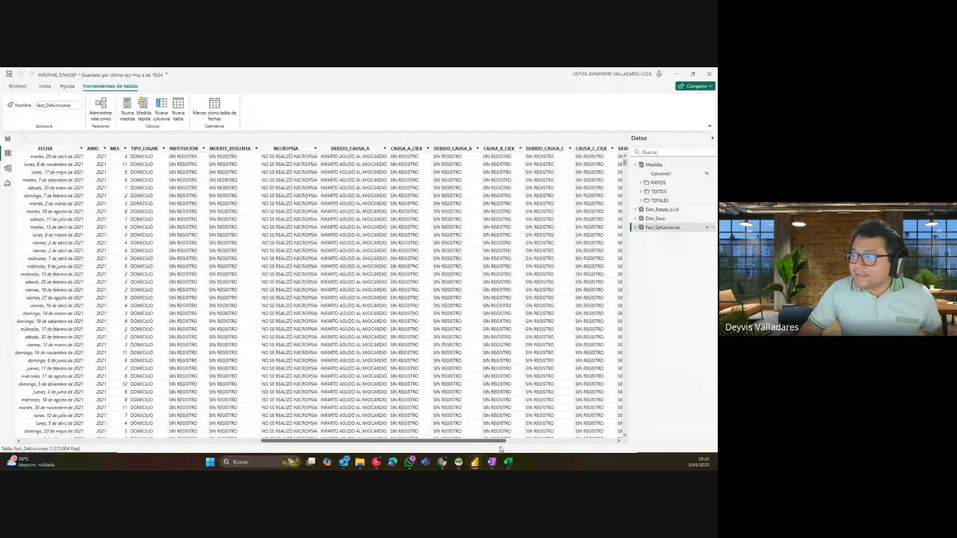
{"action": "left_click_drag", "start_coordinate": [501, 447], "coordinate": [621, 439]}
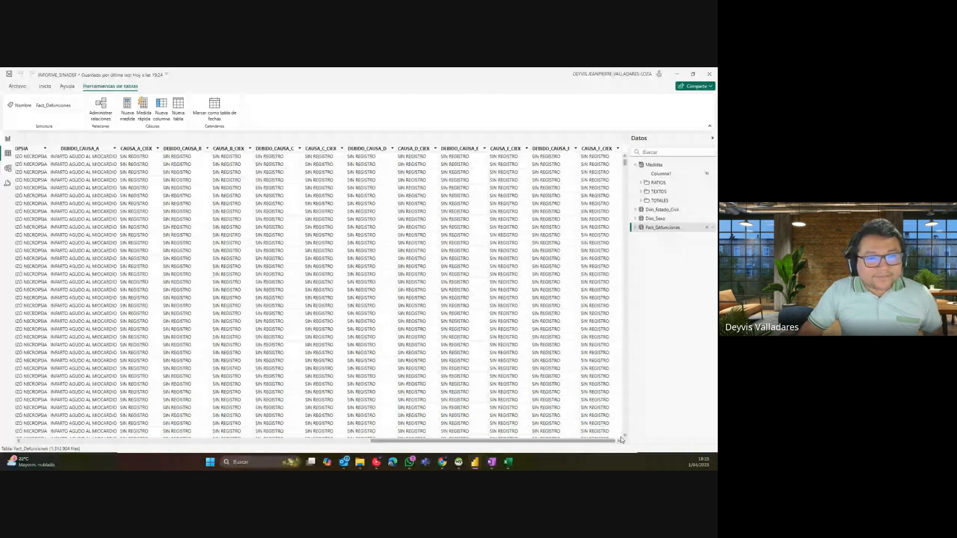
{"action": "left_click_drag", "start_coordinate": [403, 441], "coordinate": [72, 443]}
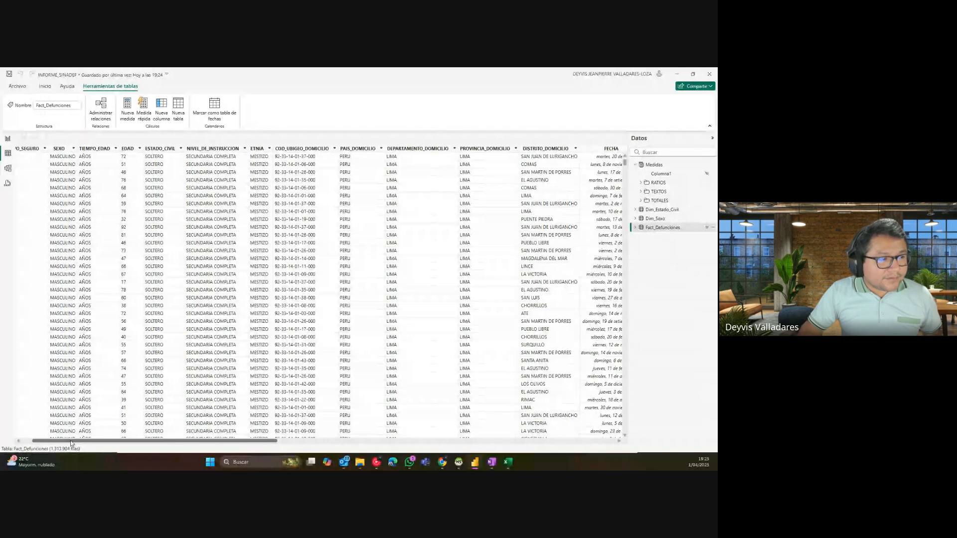
{"action": "left_click_drag", "start_coordinate": [71, 443], "coordinate": [61, 442]}
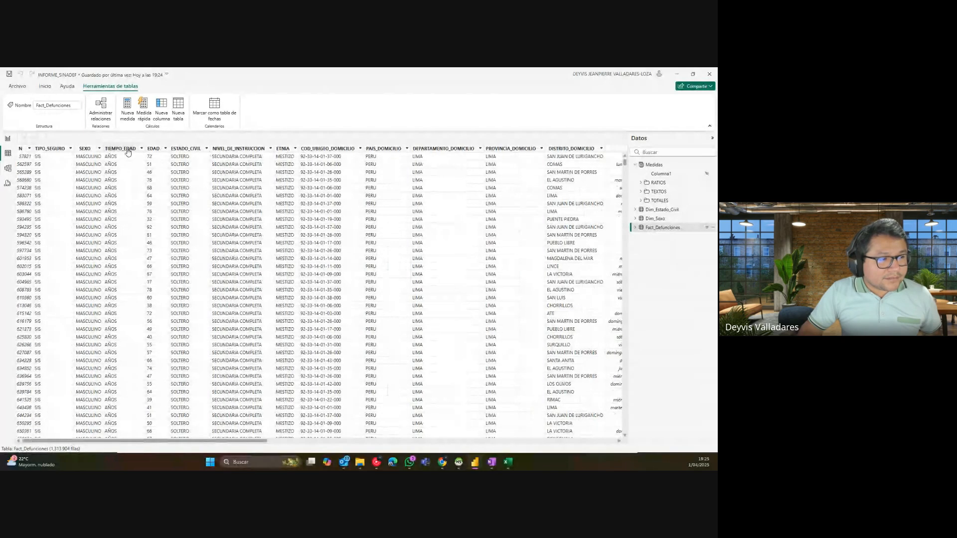
Step: Compare the TIEMPO_EDAD and EDAD columns by selecting each in turn
{"action": "left_click", "coordinate": [128, 150]}
{"action": "left_click", "coordinate": [154, 149]}
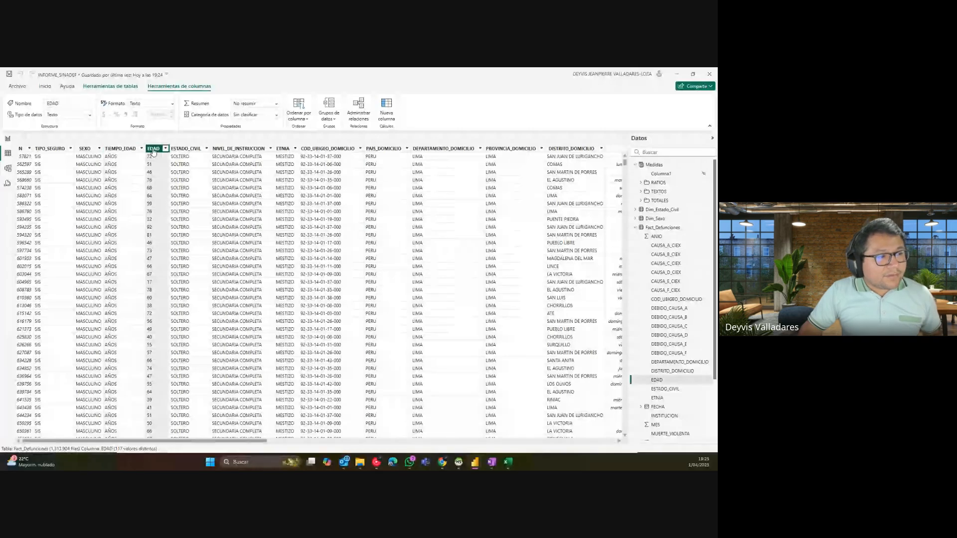
{"action": "left_click", "coordinate": [128, 149]}
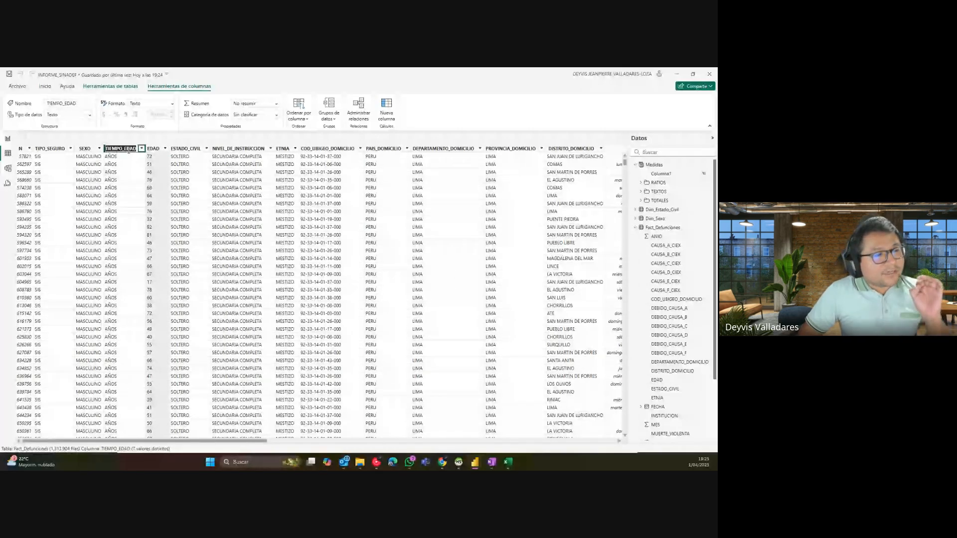
{"action": "left_click", "coordinate": [136, 155]}
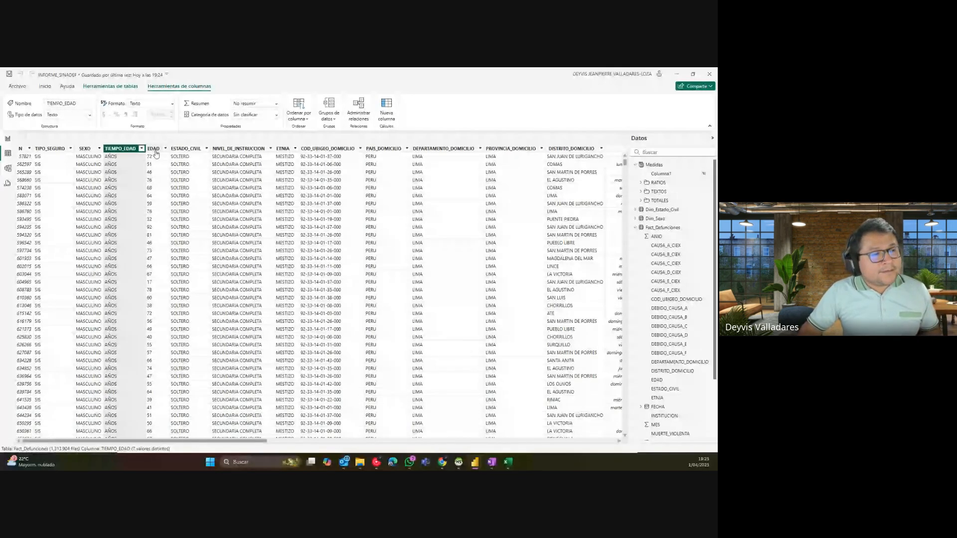
{"action": "left_click", "coordinate": [156, 150]}
{"action": "left_click", "coordinate": [124, 152]}
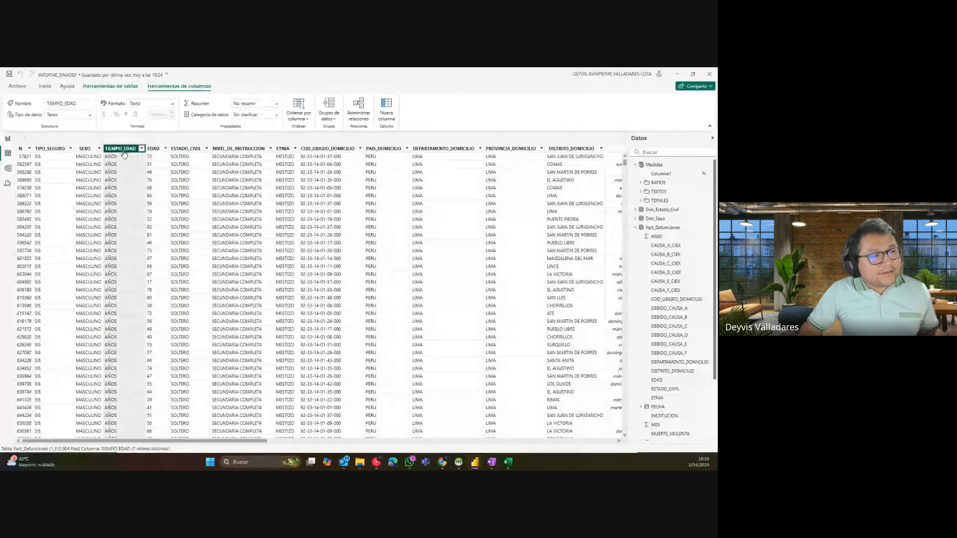
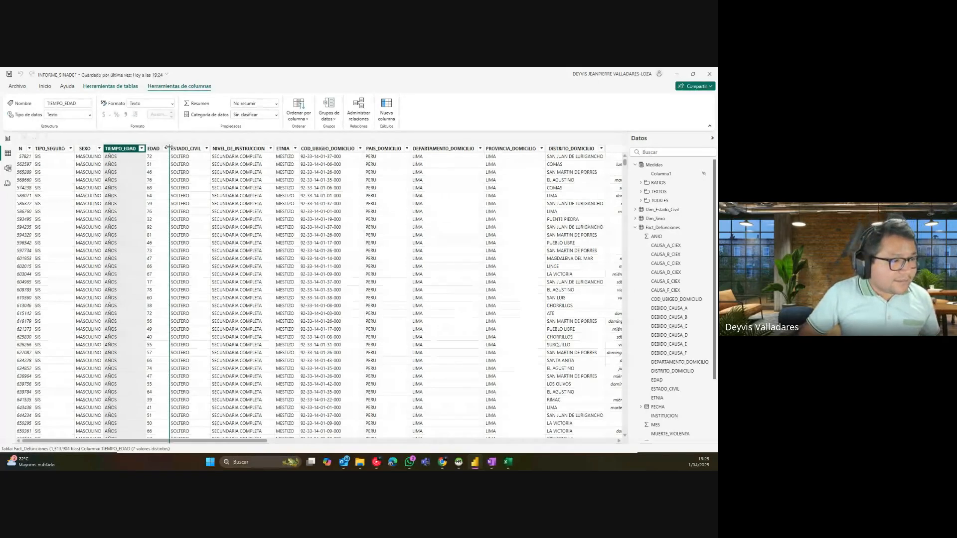
Step: Check the EDAD filter list, then filter TIEMPO_EDAD to show only DIAS rows
{"action": "left_click", "coordinate": [165, 149]}
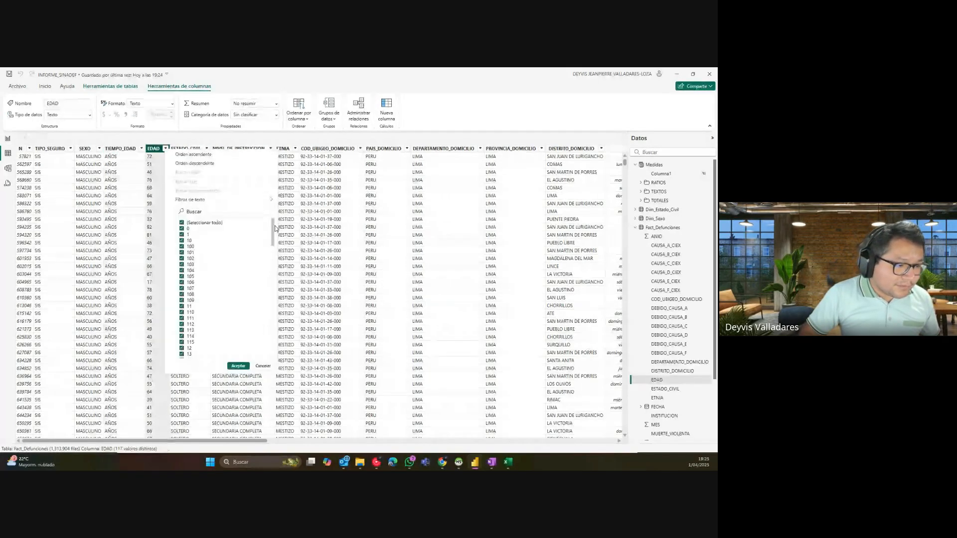
{"action": "scroll", "coordinate": [269, 274], "scroll_direction": "down", "scroll_amount": 5}
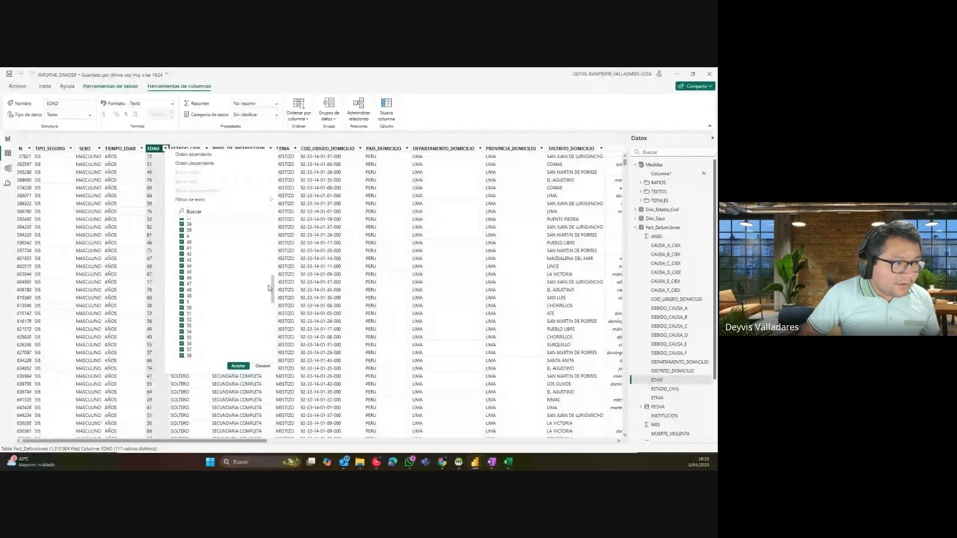
{"action": "left_click", "coordinate": [143, 159]}
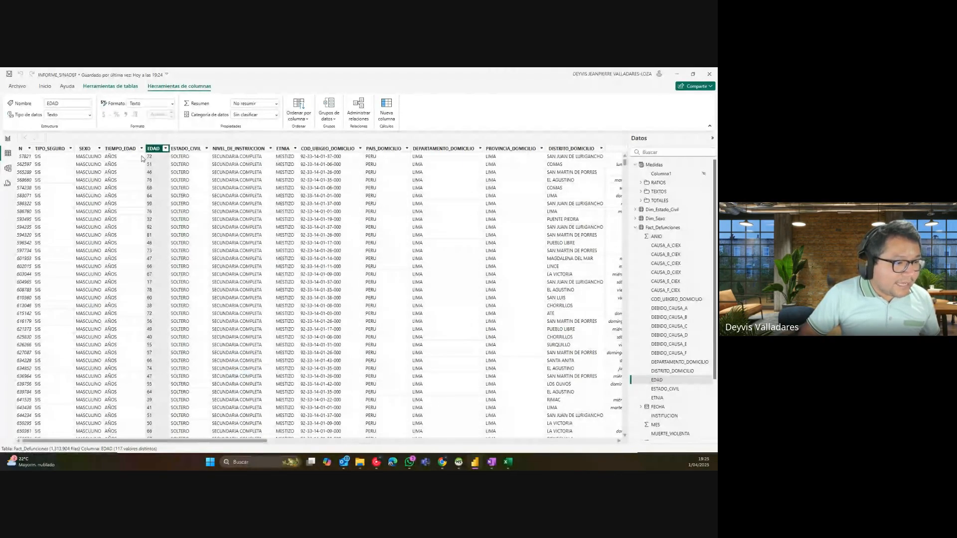
{"action": "left_click", "coordinate": [142, 148]}
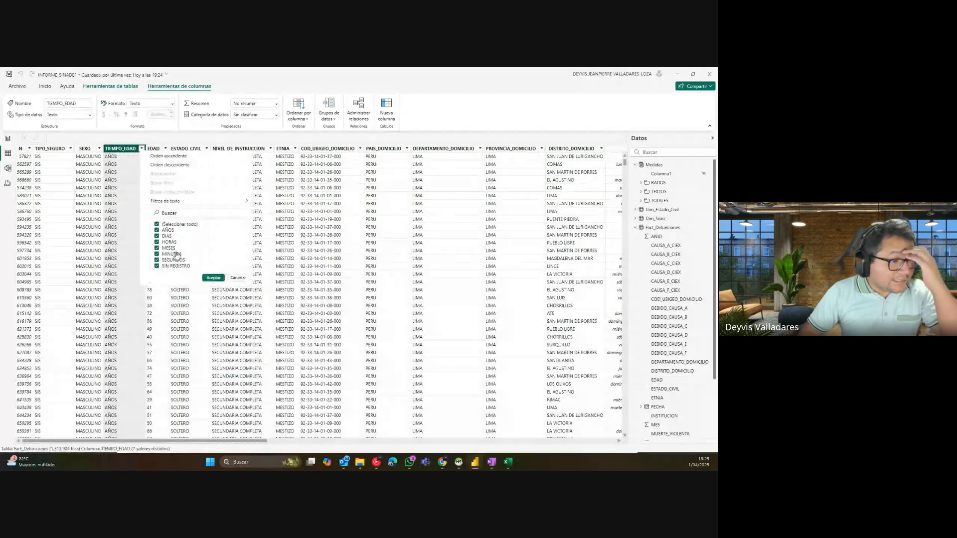
{"action": "left_click", "coordinate": [166, 231]}
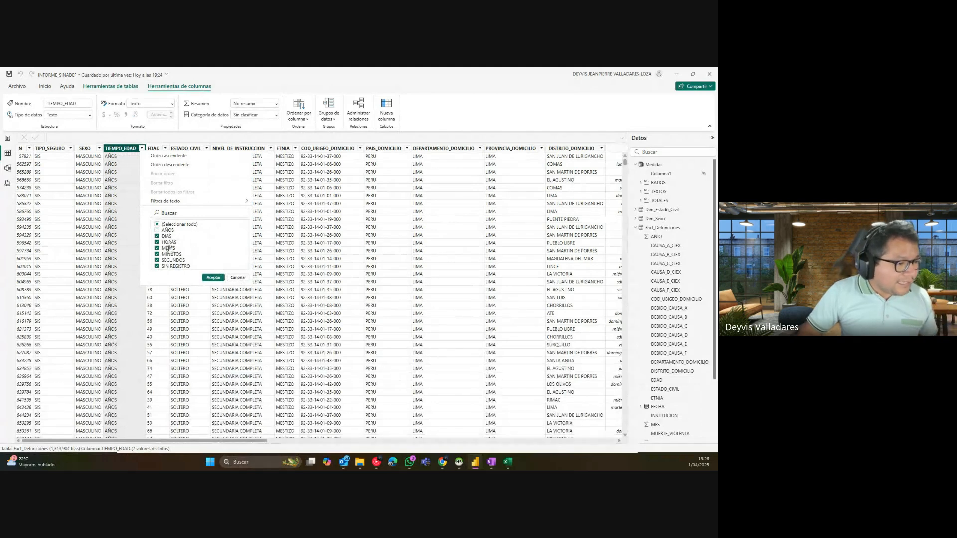
{"action": "left_click", "coordinate": [169, 242]}
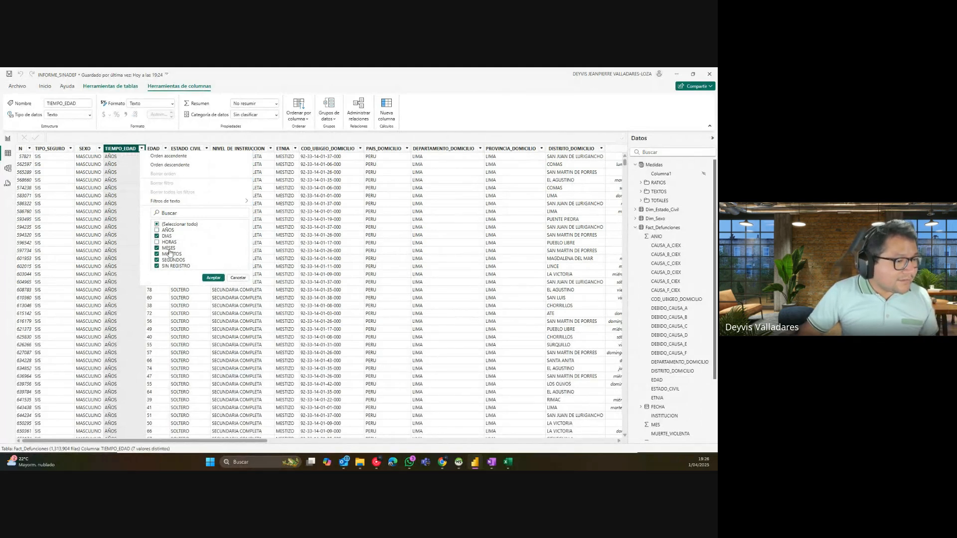
{"action": "left_click", "coordinate": [169, 248]}
{"action": "left_click", "coordinate": [172, 255]}
{"action": "left_click", "coordinate": [214, 277]}
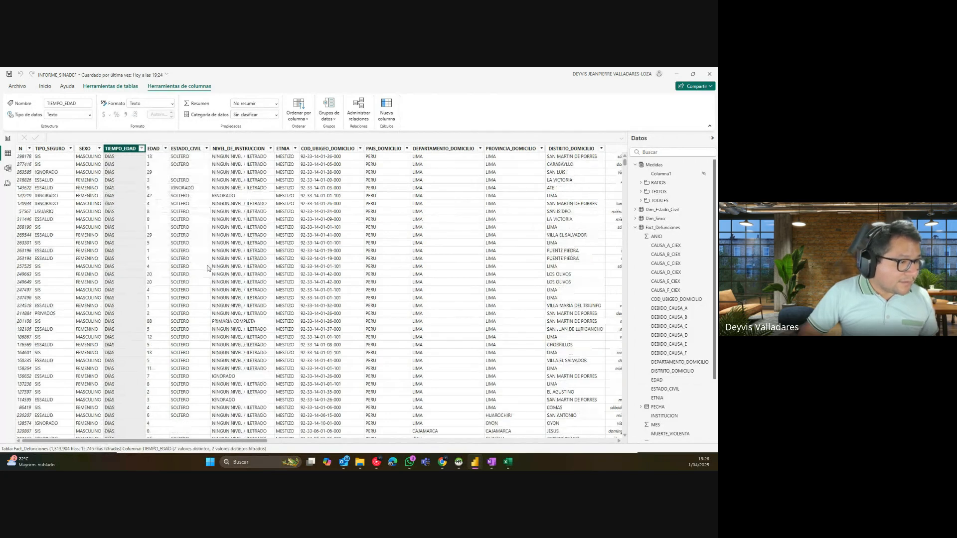
Step: Narrow the TIEMPO_EDAD filter to SEGUNDOS and compare it against the EDAD column
{"action": "left_click", "coordinate": [142, 148]}
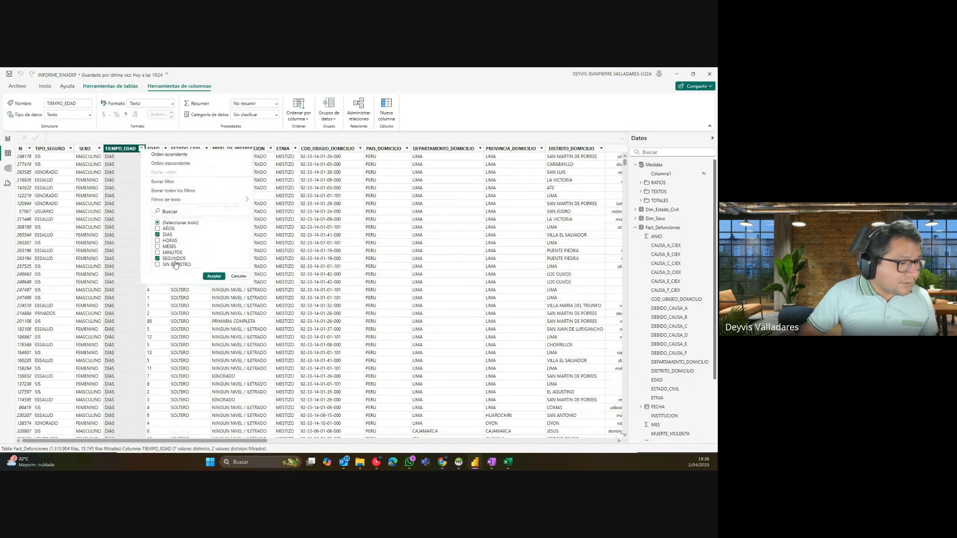
{"action": "left_click", "coordinate": [159, 235]}
{"action": "left_click", "coordinate": [214, 276]}
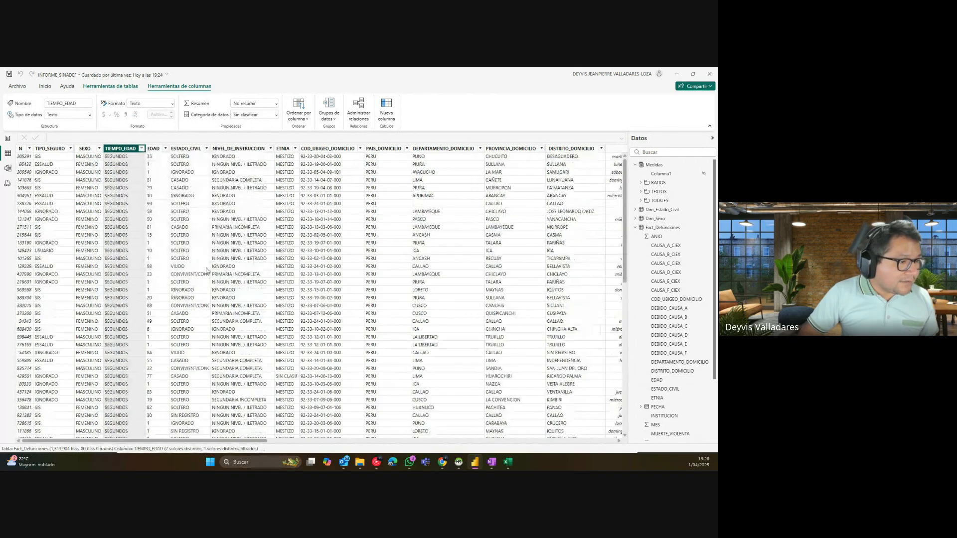
{"action": "left_click", "coordinate": [159, 197]}
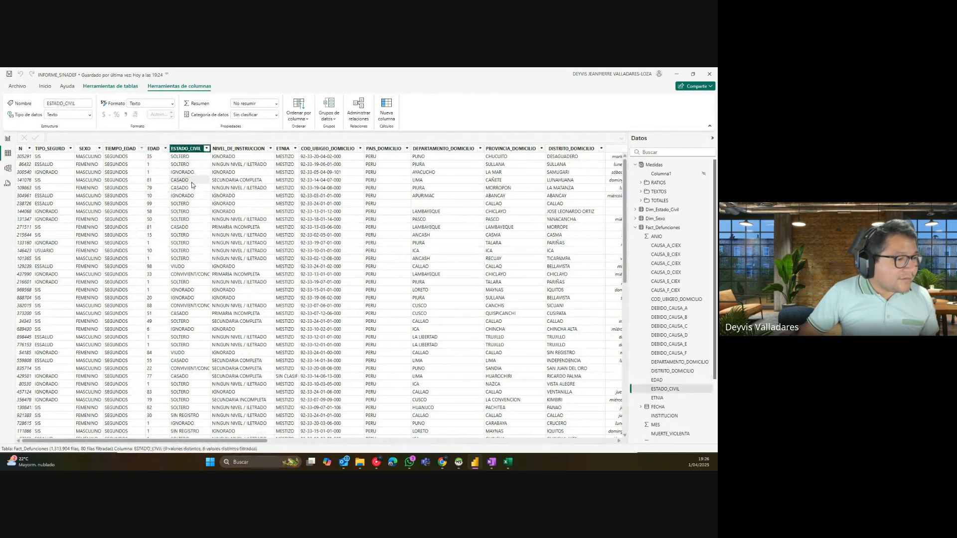
{"action": "left_click", "coordinate": [137, 183]}
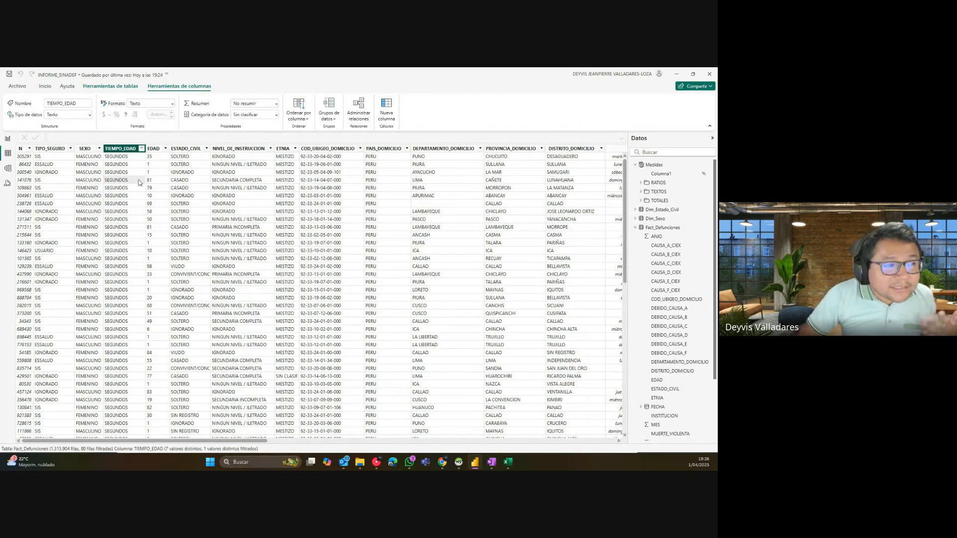
Step: Clear the TIEMPO_EDAD filter so all rows show again
{"action": "left_click", "coordinate": [142, 149]}
{"action": "left_click", "coordinate": [162, 183]}
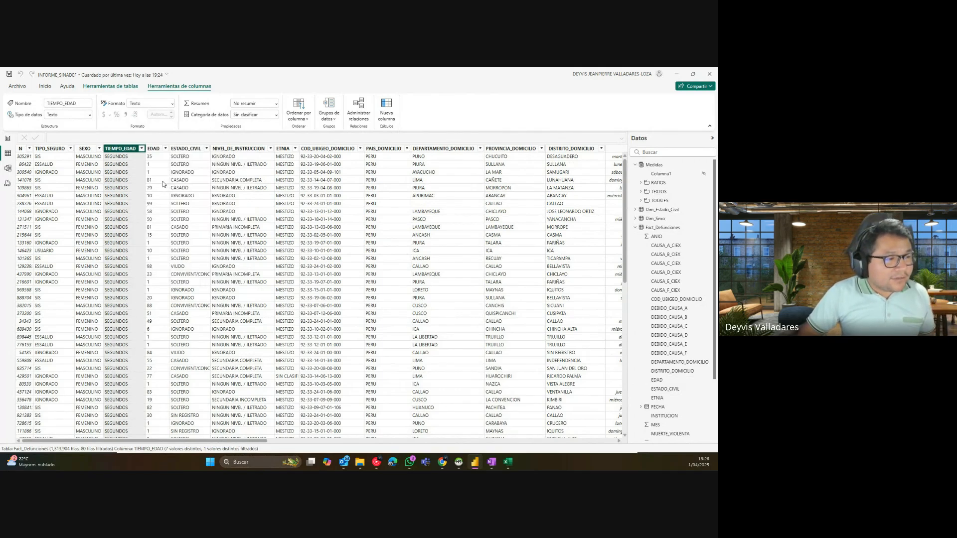
{"action": "left_click", "coordinate": [165, 149]}
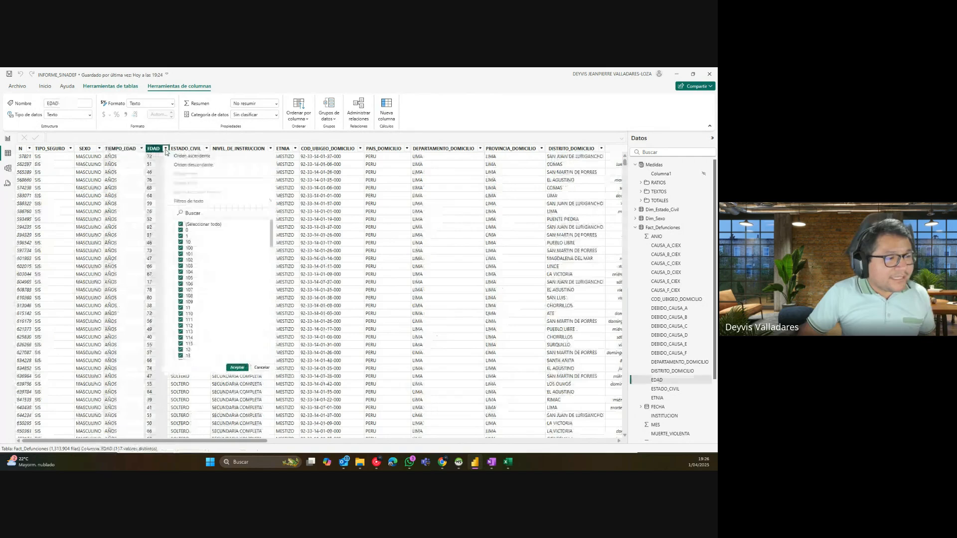
{"action": "left_click", "coordinate": [141, 148]}
{"action": "left_click", "coordinate": [172, 226]}
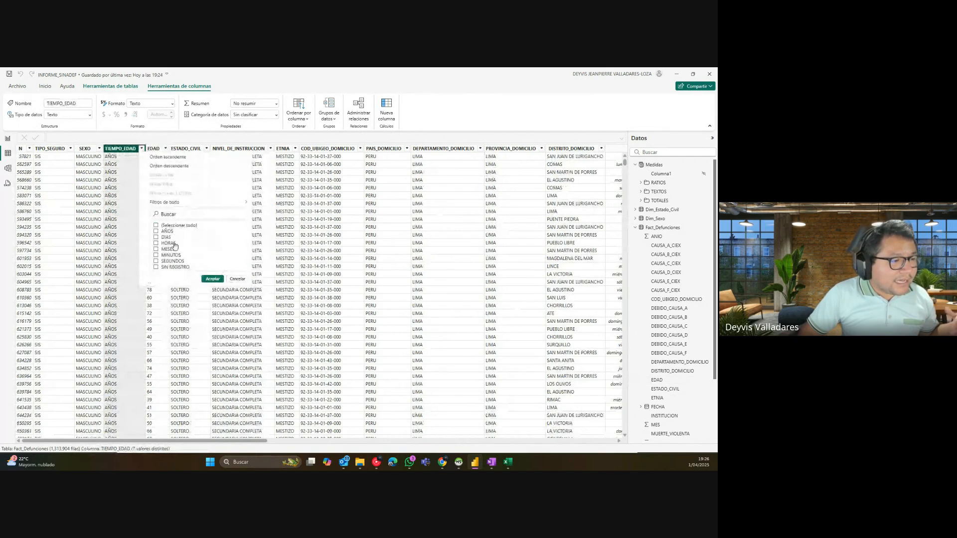
{"action": "left_click", "coordinate": [244, 281]}
Step: Collapse Medidas and start a new calculated table, selecting its default name Tabla
{"action": "left_click", "coordinate": [270, 149]}
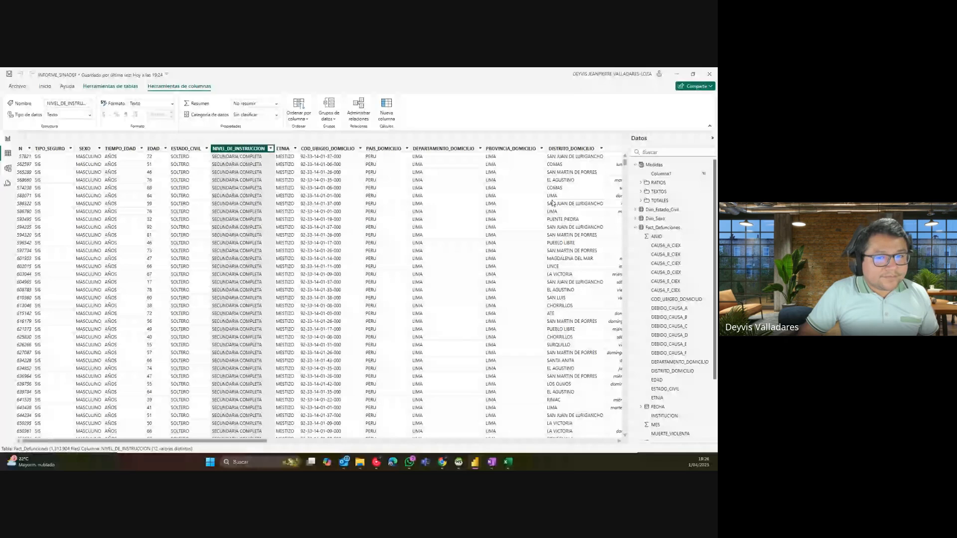
{"action": "left_click", "coordinate": [637, 165]}
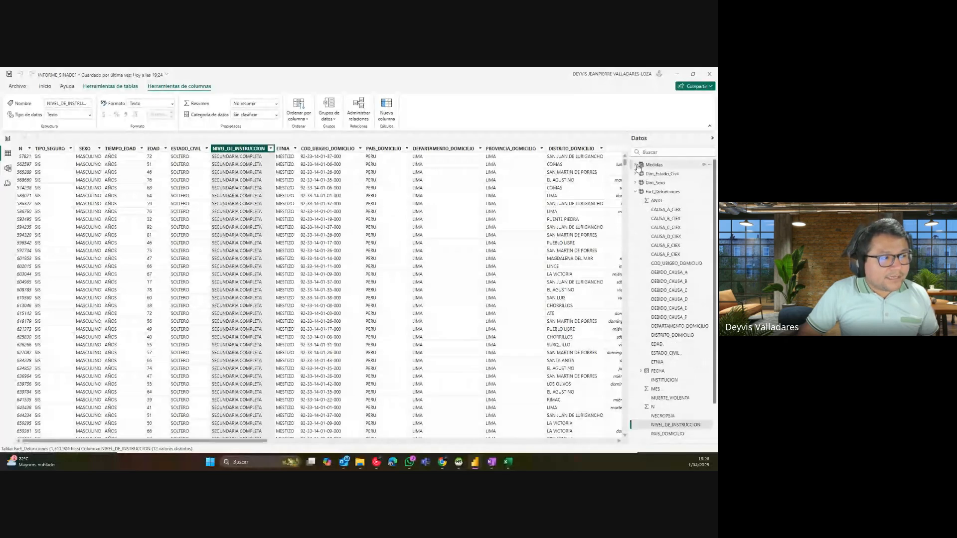
{"action": "left_click", "coordinate": [110, 87]}
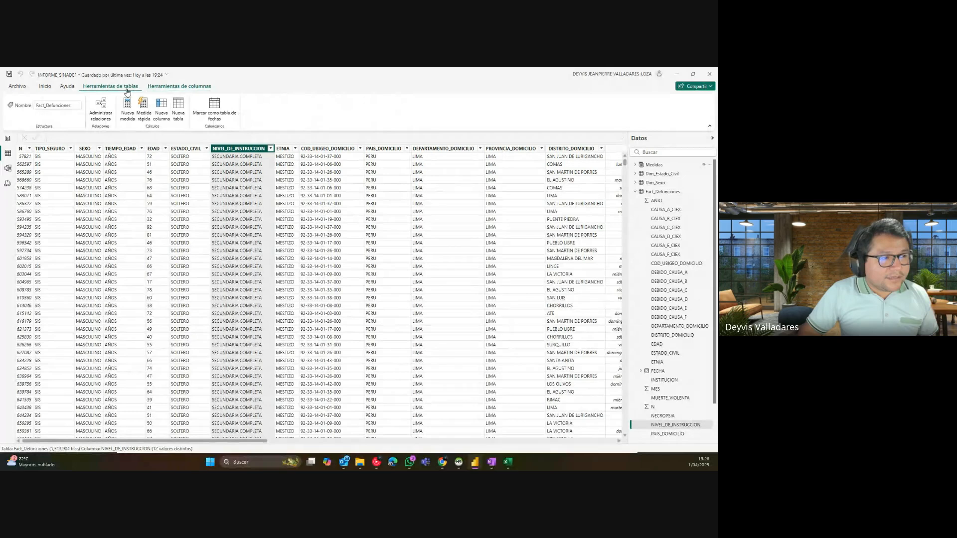
{"action": "left_click", "coordinate": [179, 117]}
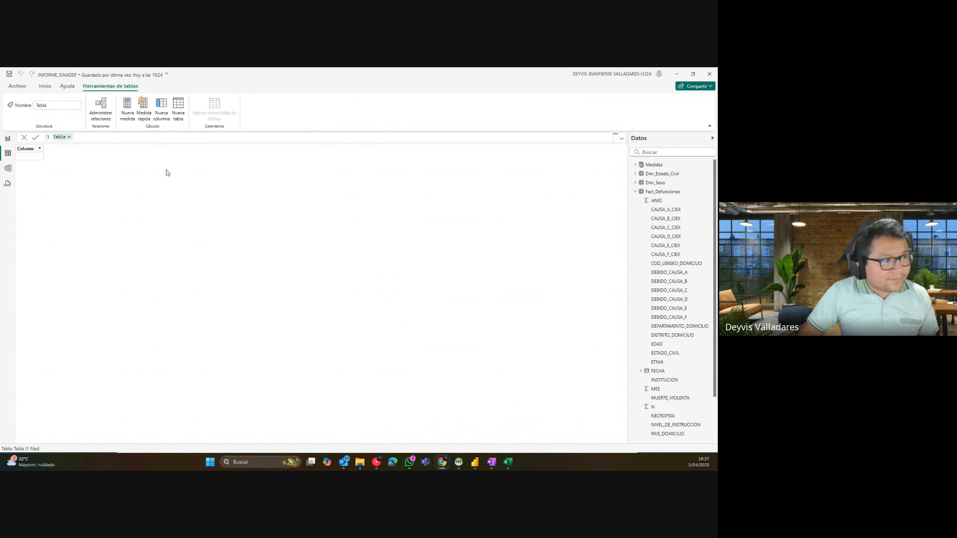
{"action": "double_click", "coordinate": [60, 138]}
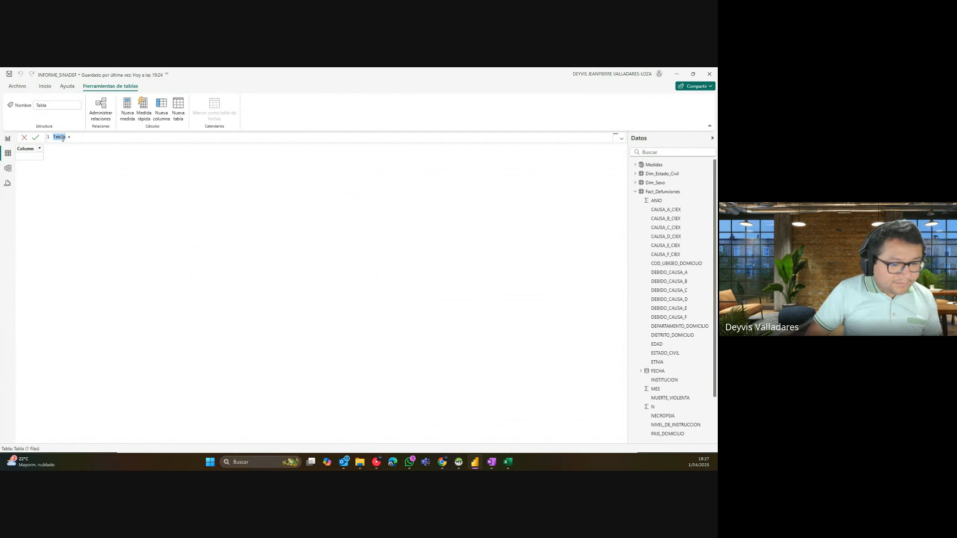
Step: Launch the Windows Magnifier and position its window over the formula bar
{"action": "left_click", "coordinate": [211, 462]}
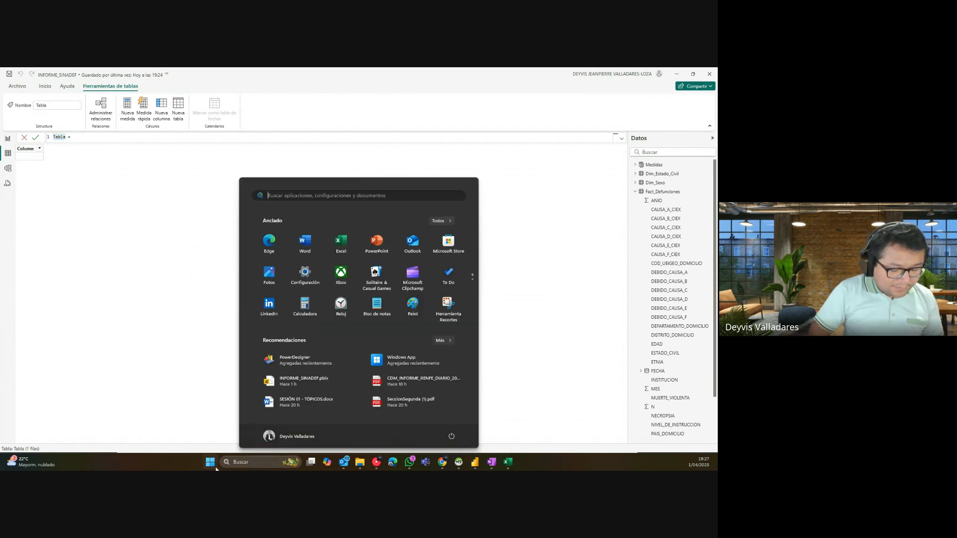
{"action": "type", "text": "lu"}
{"action": "key", "text": "Escape"}
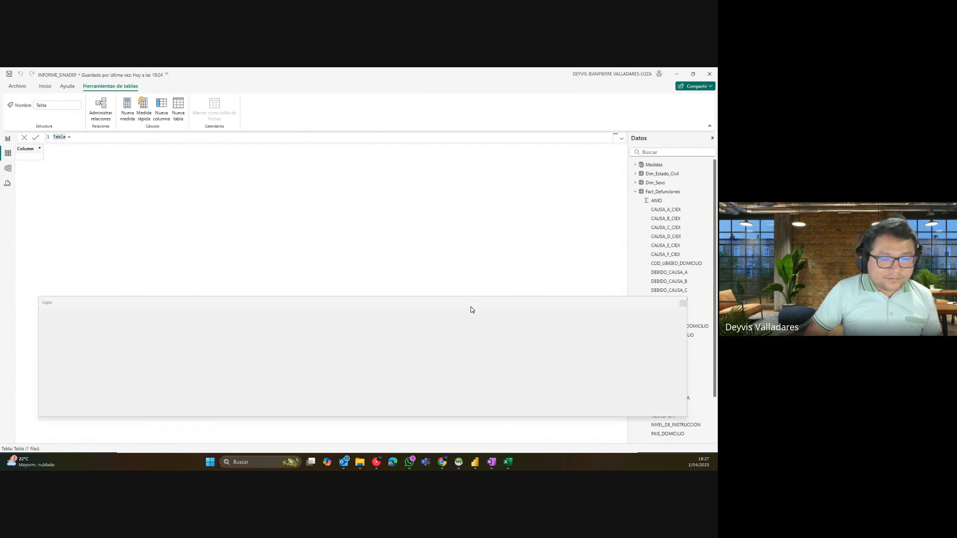
{"action": "left_click_drag", "start_coordinate": [378, 304], "coordinate": [350, 269]}
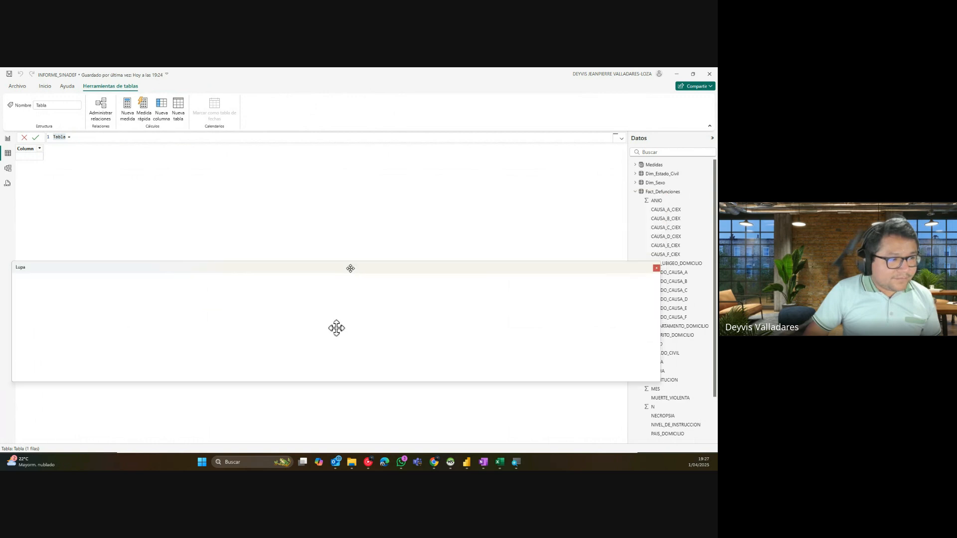
Step: Rename the table to Calendario, then prefix it so the formula reads Dim_Calendario =
{"action": "double_click", "coordinate": [65, 137]}
{"action": "type", "text": "Calendario"}
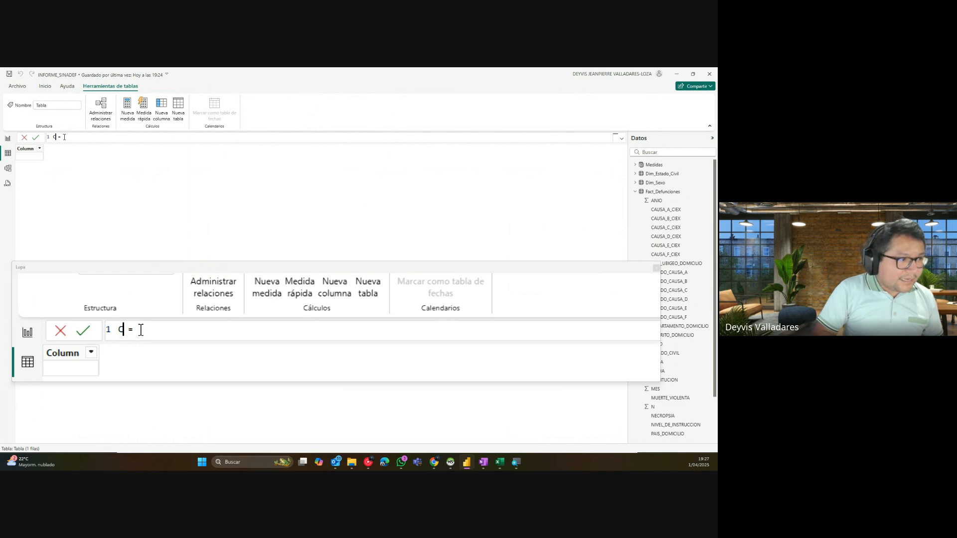
{"action": "double_click", "coordinate": [65, 137]}
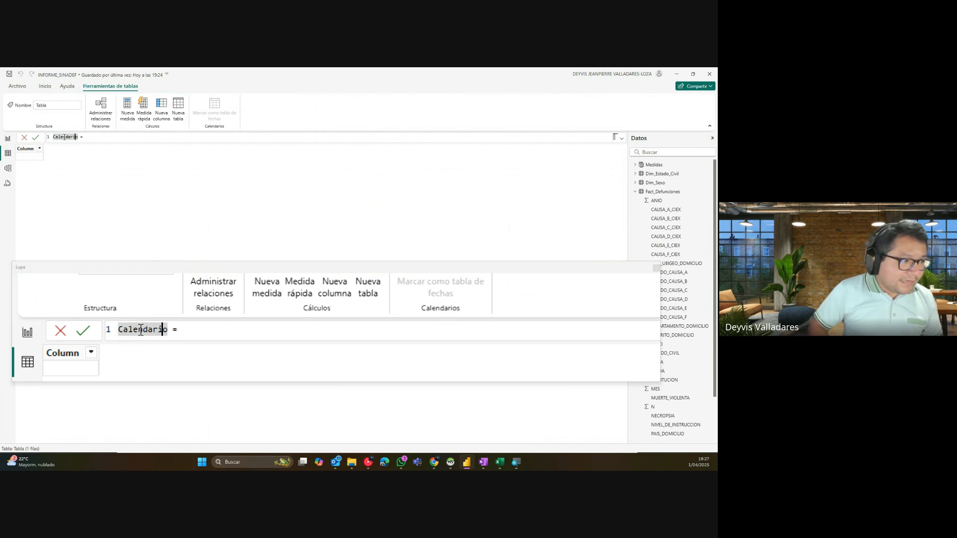
{"action": "key", "text": "Home"}
{"action": "type", "text": "Dim_"}
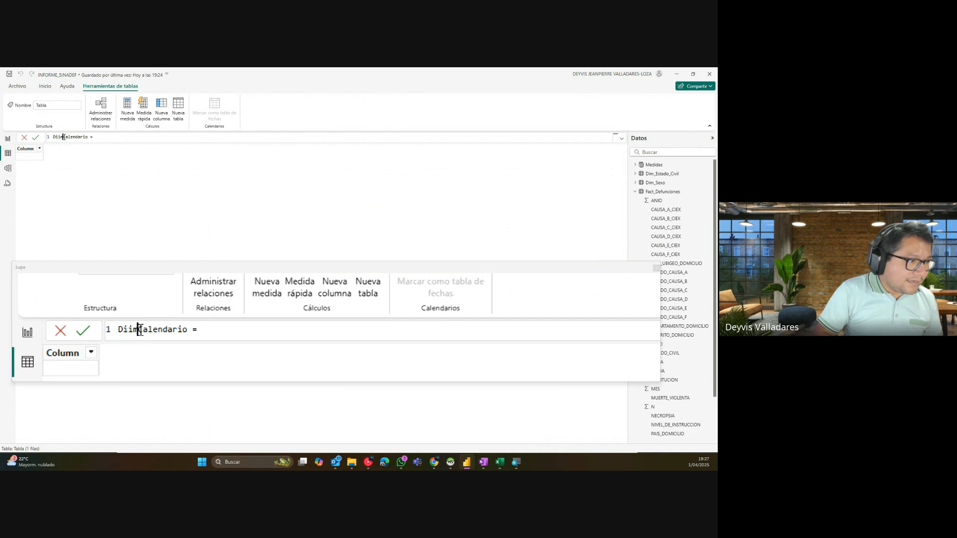
{"action": "double_click", "coordinate": [66, 137]}
{"action": "key", "text": "End"}
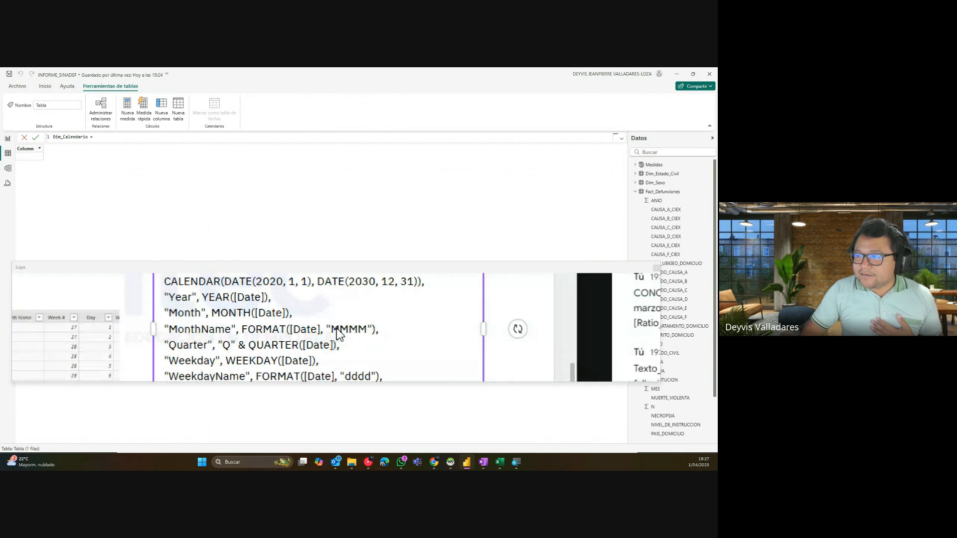
{"action": "key", "text": "ctrl+a"}
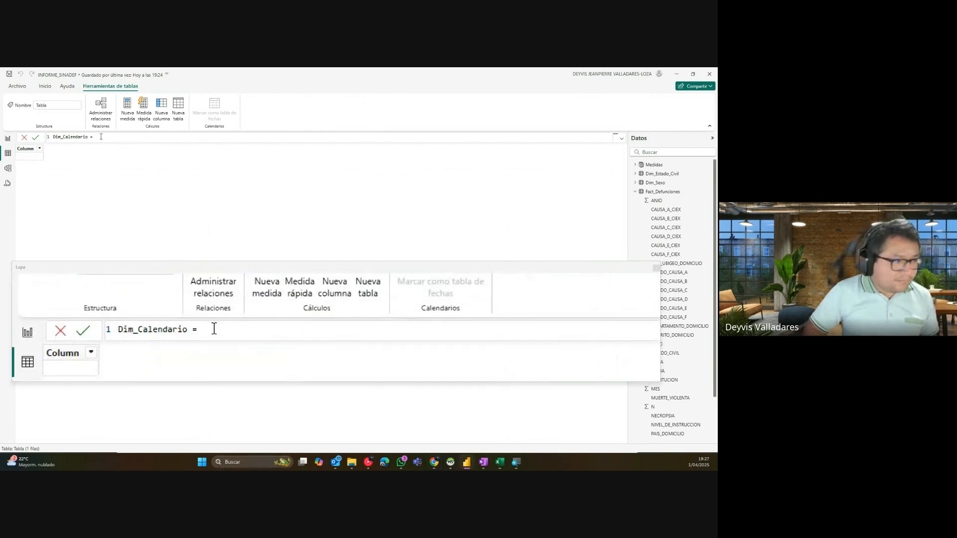
Step: Paste the ADDCOLUMNS calendar code, close its parenthesis and commit the formula
{"action": "key", "text": "ctrl+v"}
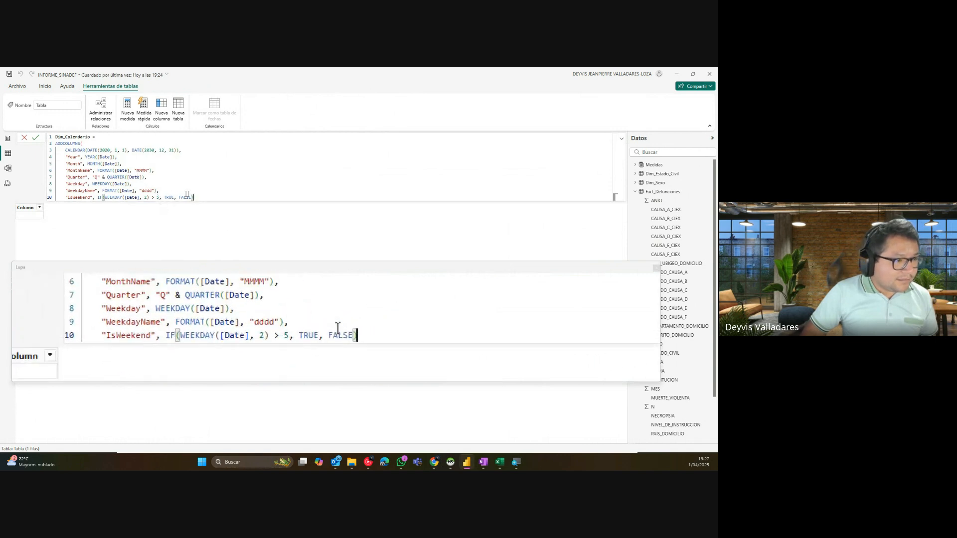
{"action": "type", "text": ")"}
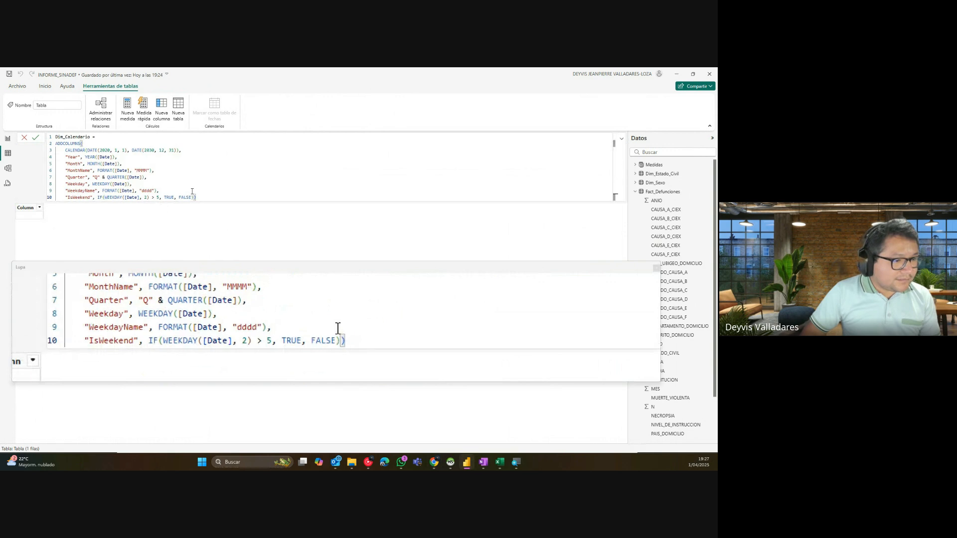
{"action": "key", "text": "Return"}
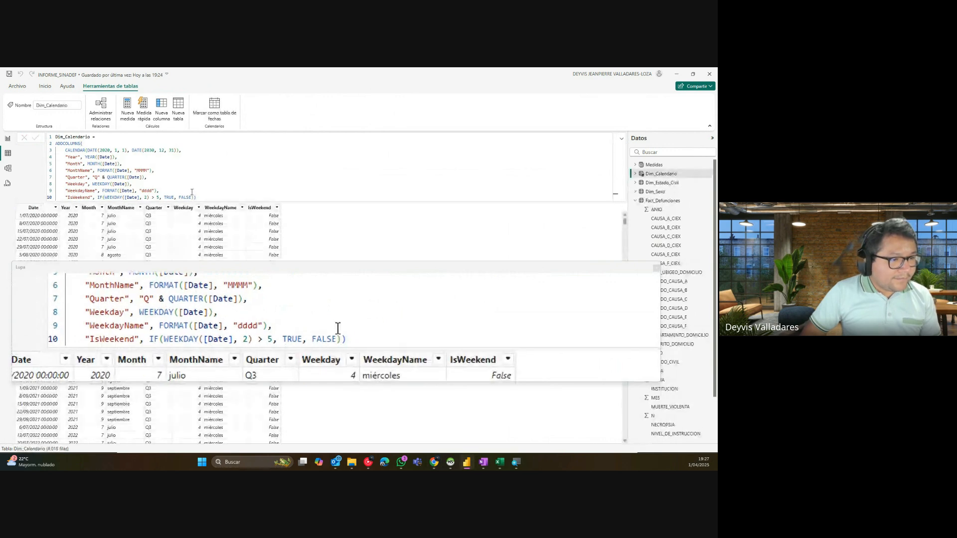
Step: Rename Year, Month, MonthName, Quarter and Weekday to Año, Mes, Mes_Nombre, Trimestre and Dia
{"action": "left_click", "coordinate": [95, 177]}
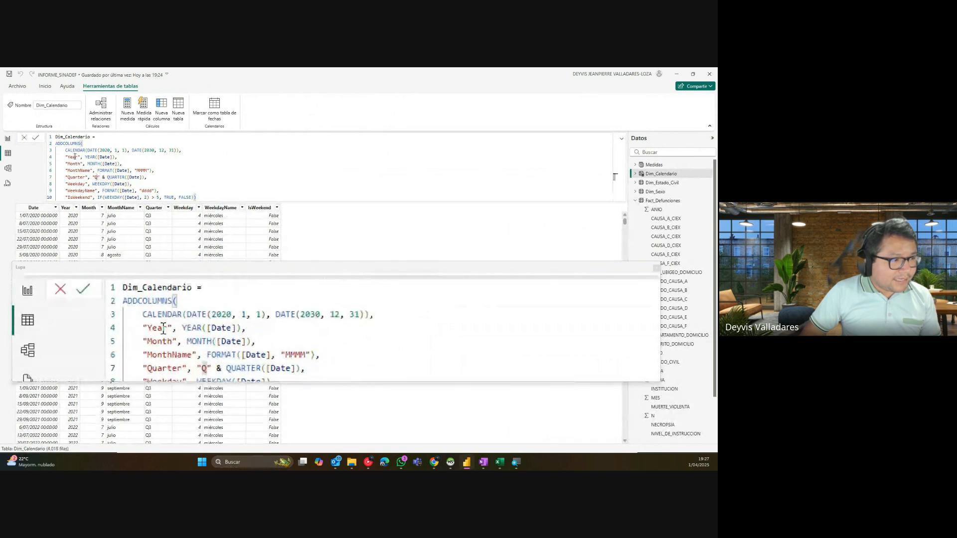
{"action": "double_click", "coordinate": [75, 157]}
{"action": "type", "text": "AÑ"}
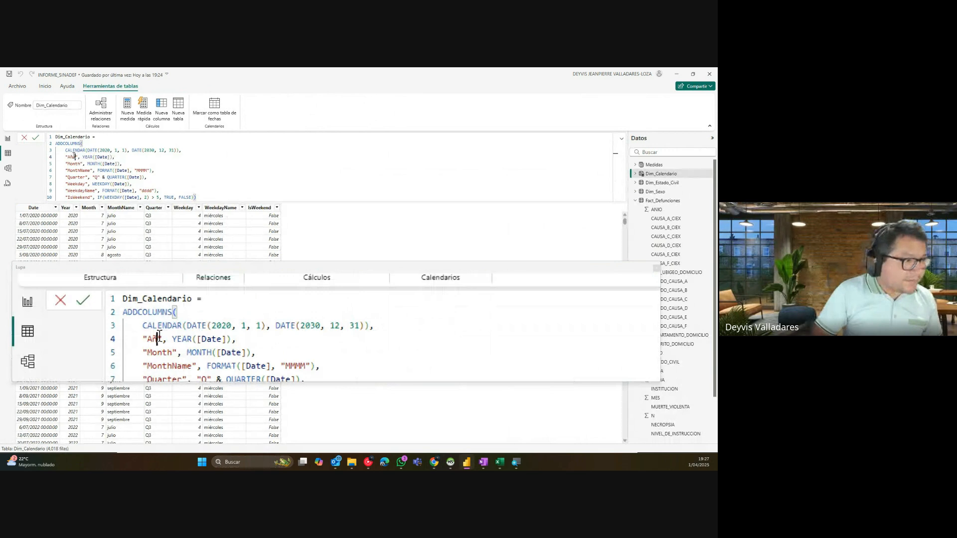
{"action": "type", "text": "o"}
{"action": "double_click", "coordinate": [79, 163]}
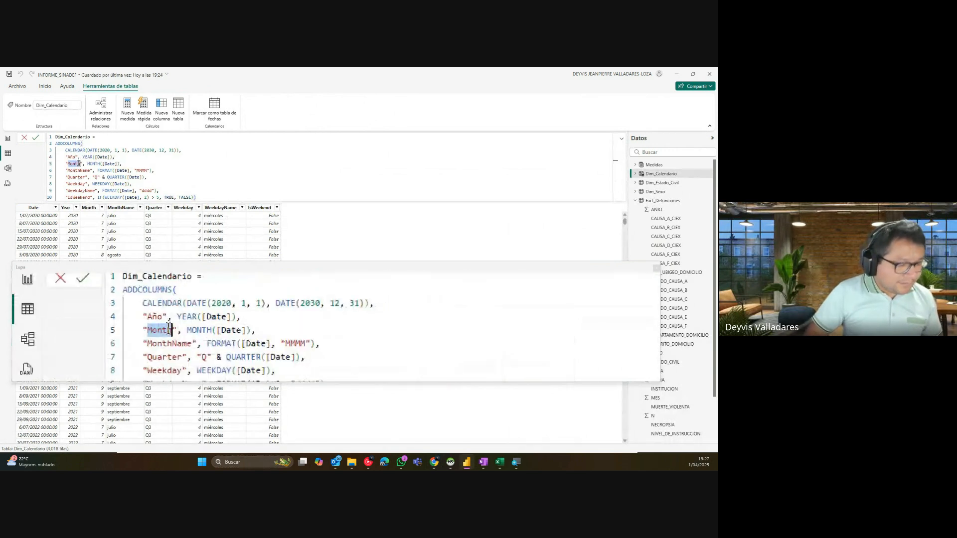
{"action": "type", "text": "Mes"}
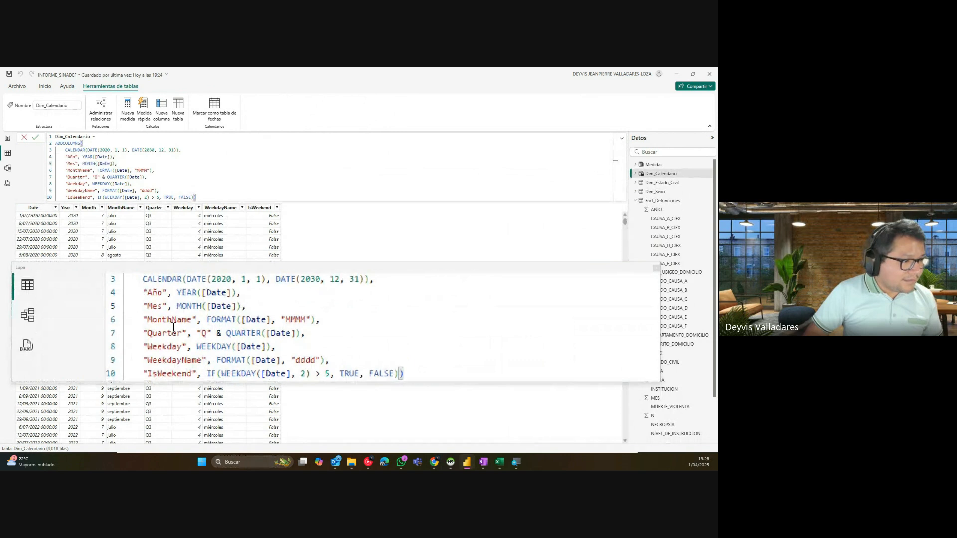
{"action": "double_click", "coordinate": [81, 171]}
{"action": "type", "text": "Mes_"}
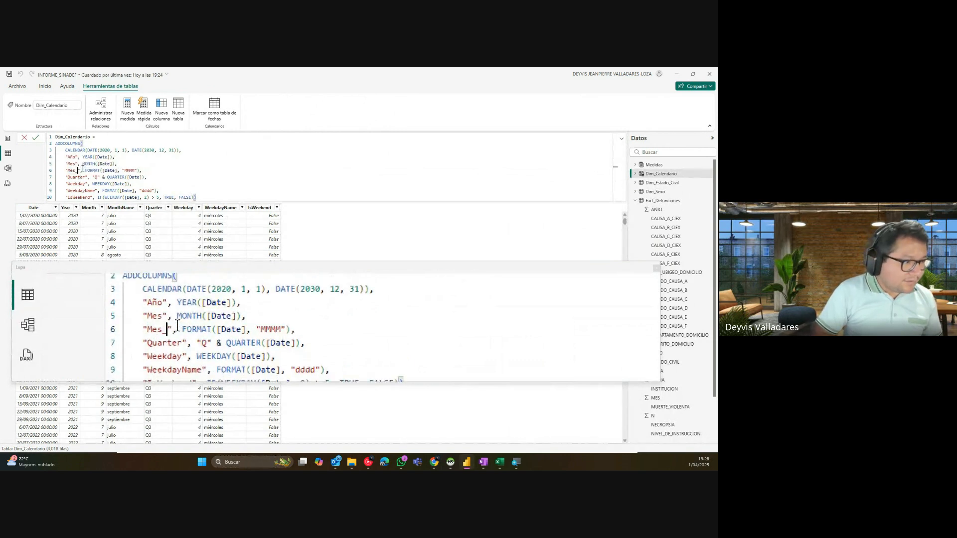
{"action": "type", "text": "Nombre"}
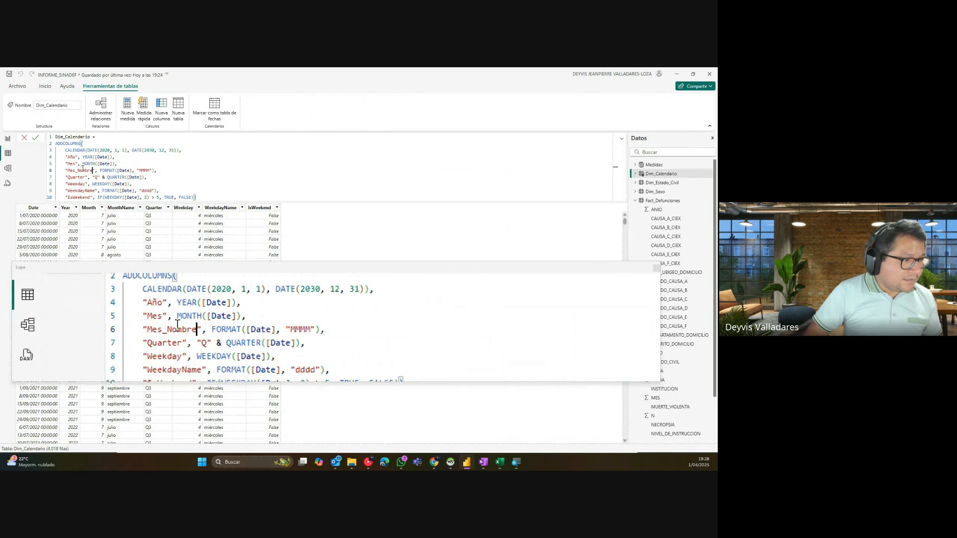
{"action": "double_click", "coordinate": [75, 177]}
{"action": "type", "text": "Tri"}
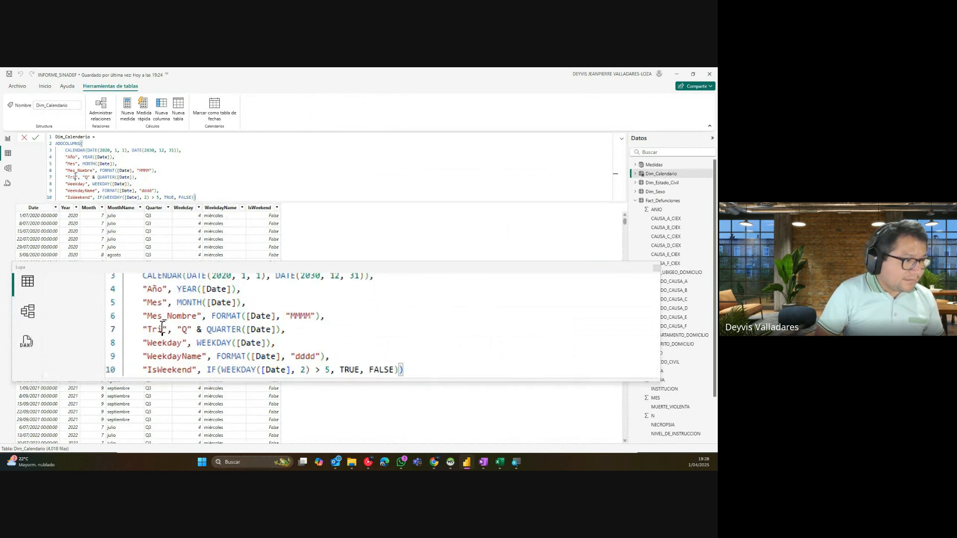
{"action": "type", "text": "mestre"}
{"action": "double_click", "coordinate": [75, 184]}
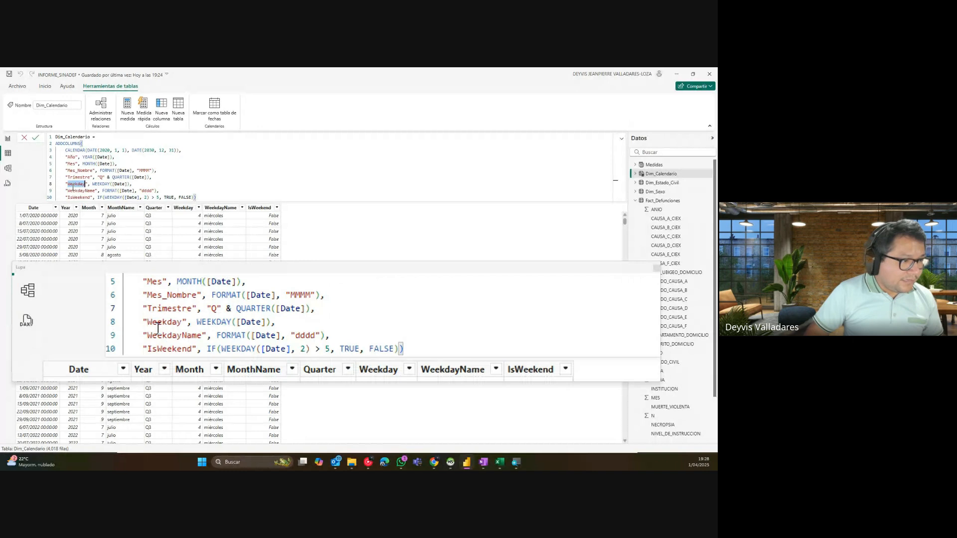
{"action": "type", "text": "Dia"}
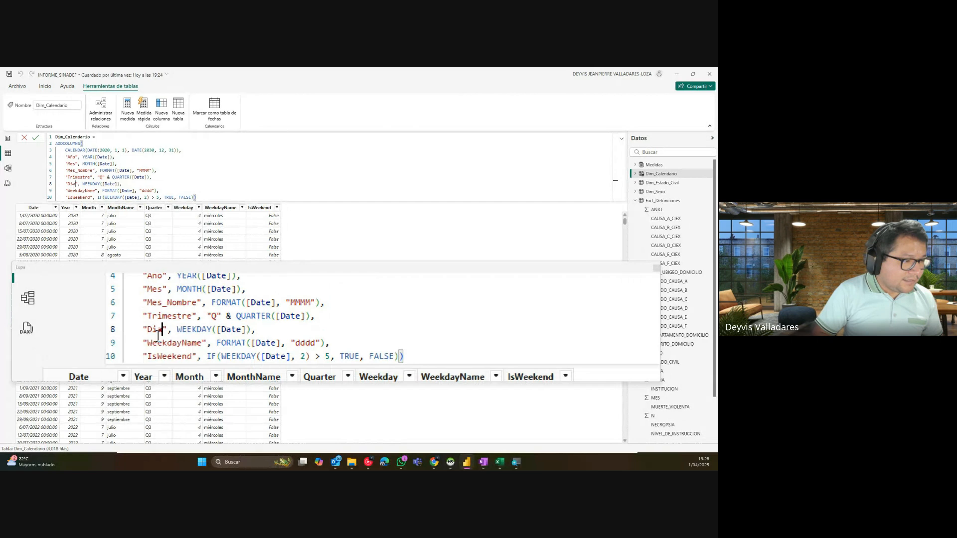
{"action": "key", "text": "Return"}
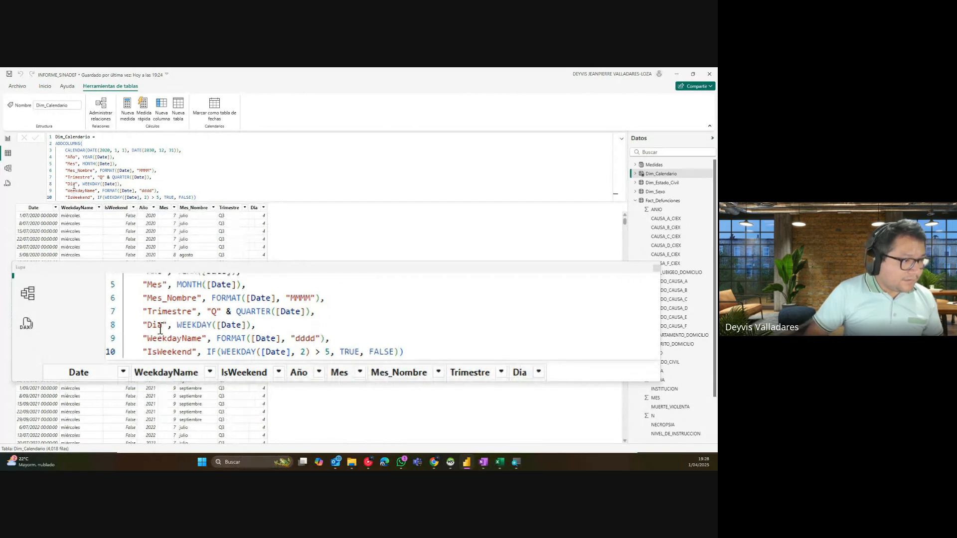
Step: Rename Dia to Dia_Semana, WeekdayName to Dia_Nombre and IsWeekend to Es_Fin_semana
{"action": "double_click", "coordinate": [75, 184]}
{"action": "type", "text": "Dia_Semana"}
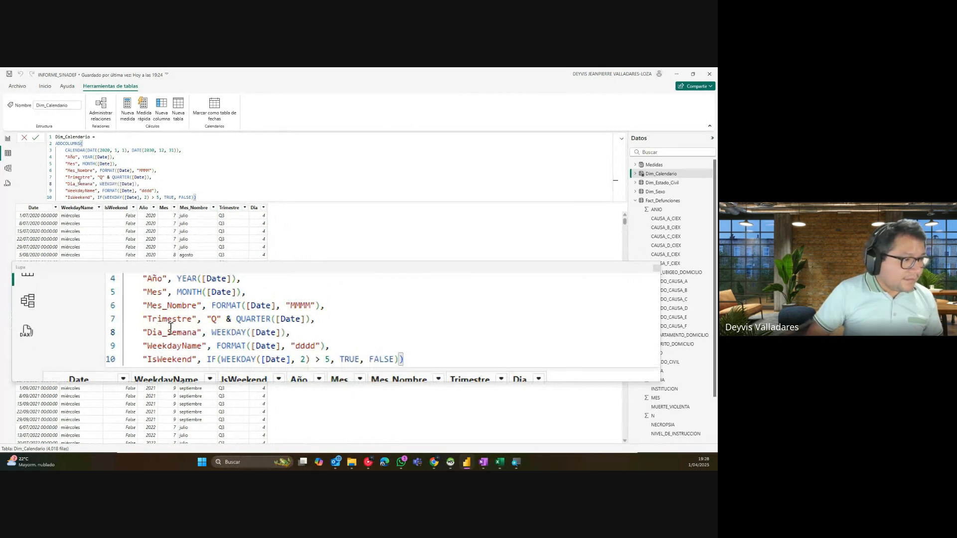
{"action": "double_click", "coordinate": [82, 190]}
{"action": "key", "text": "BackSpace"}
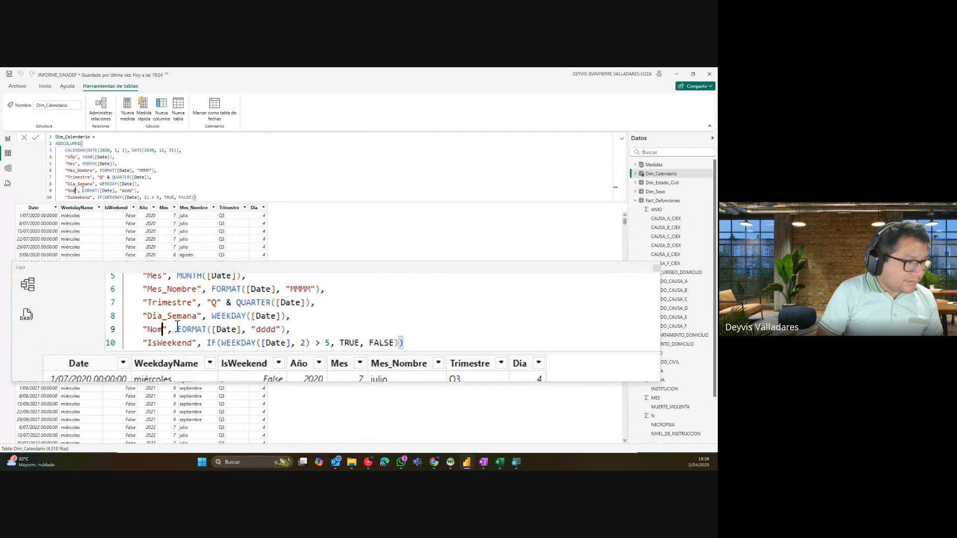
{"action": "type", "text": "Dia_Nombre"}
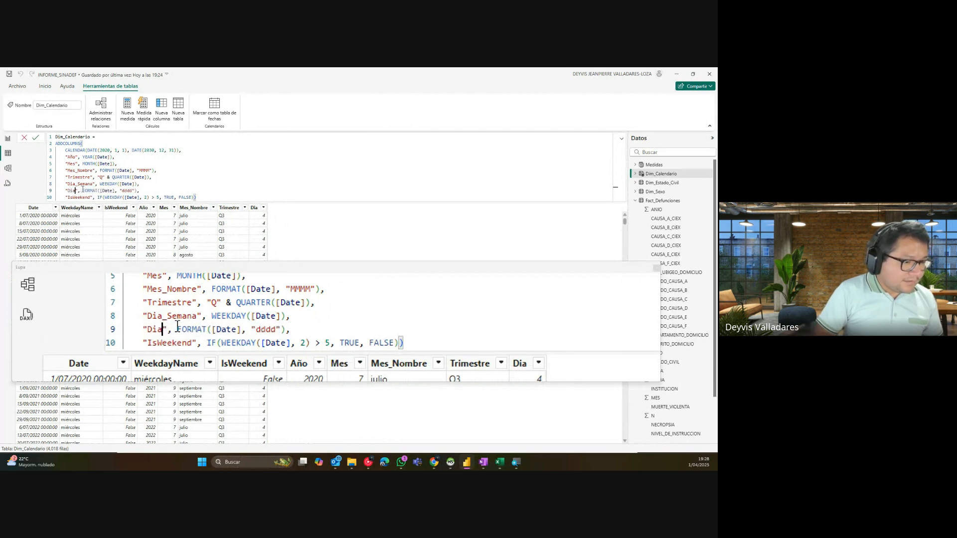
{"action": "key", "text": "Return"}
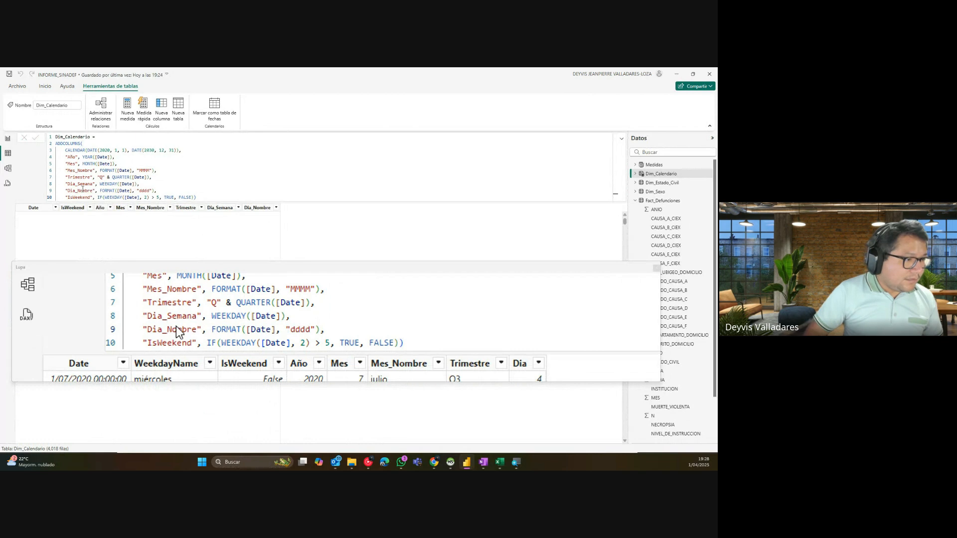
{"action": "double_click", "coordinate": [80, 198]}
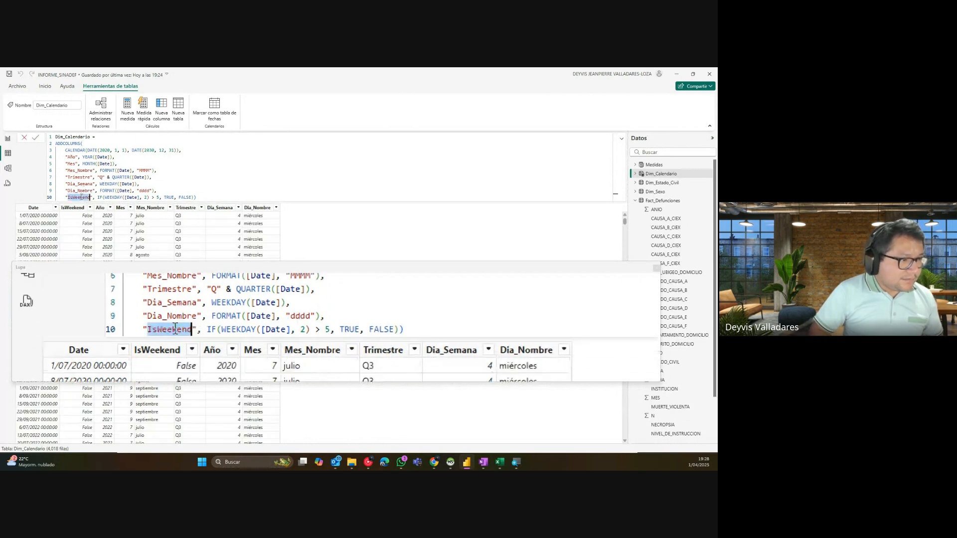
{"action": "type", "text": "Es_Fi"}
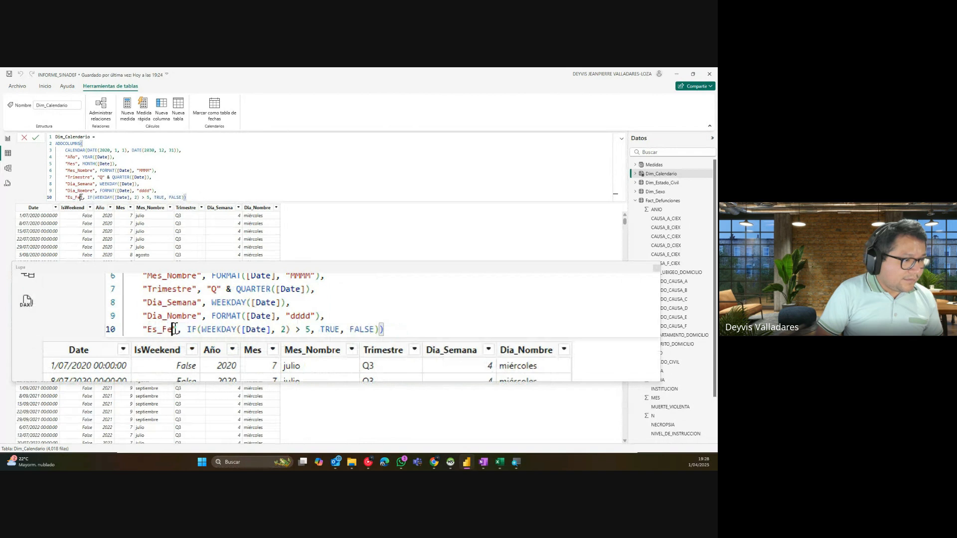
{"action": "type", "text": "n_se"}
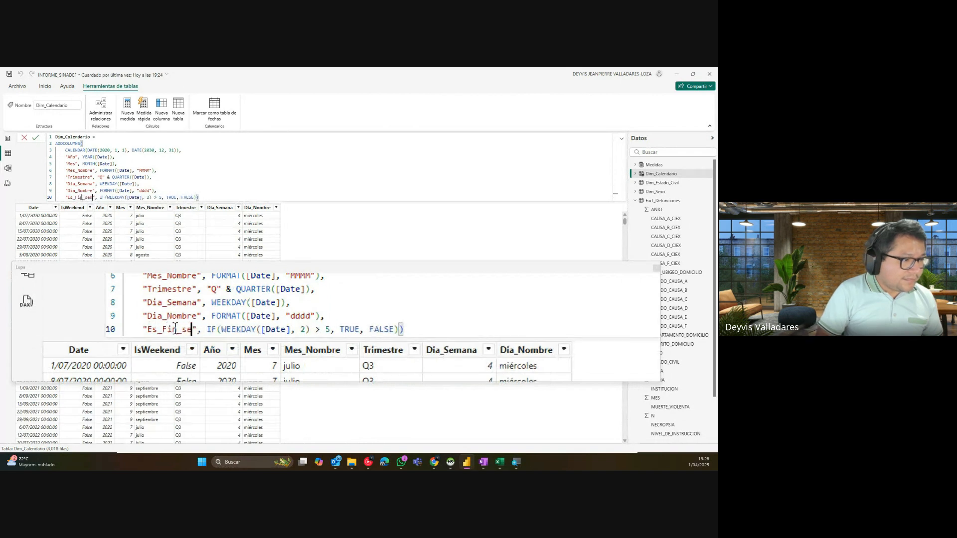
{"action": "type", "text": "mana"}
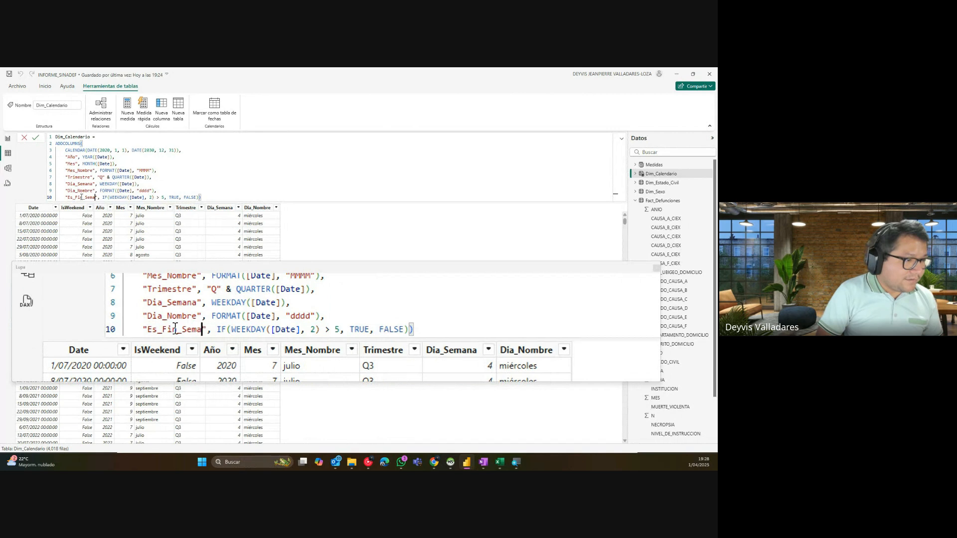
{"action": "key", "text": "Return"}
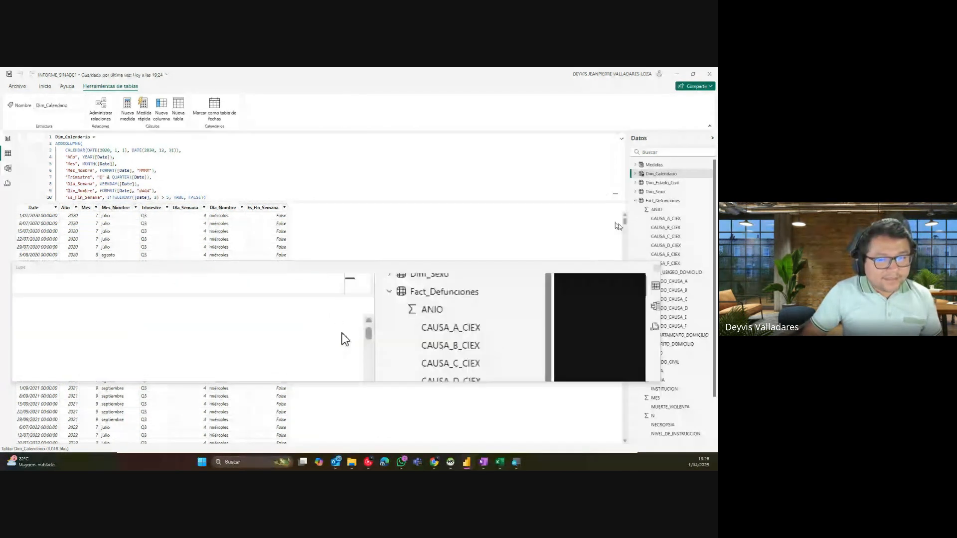
Step: Close the Magnifier and give Dim_Calendario's Date column the Short Date format
{"action": "left_click", "coordinate": [656, 268]}
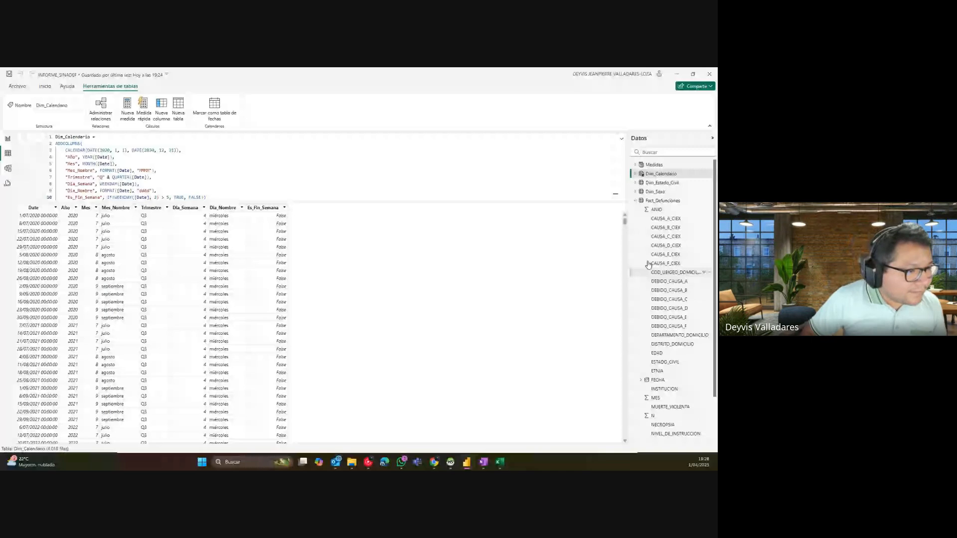
{"action": "left_click", "coordinate": [42, 208]}
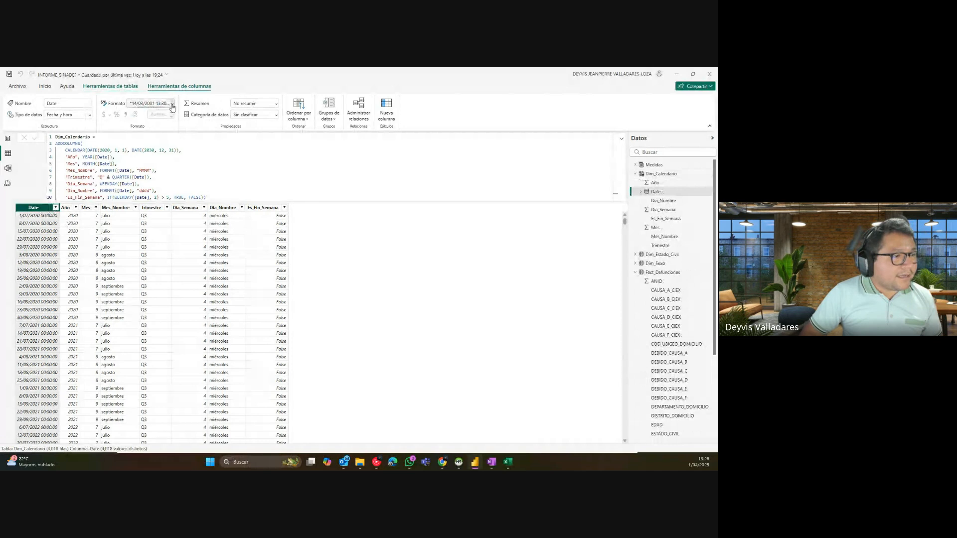
{"action": "left_click", "coordinate": [172, 104]}
{"action": "left_click", "coordinate": [107, 150]}
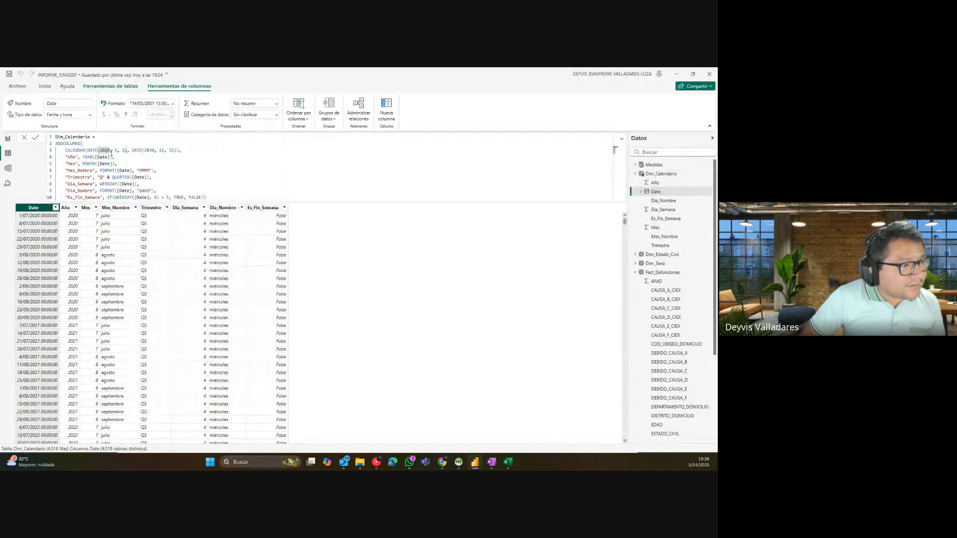
{"action": "double_click", "coordinate": [107, 150]}
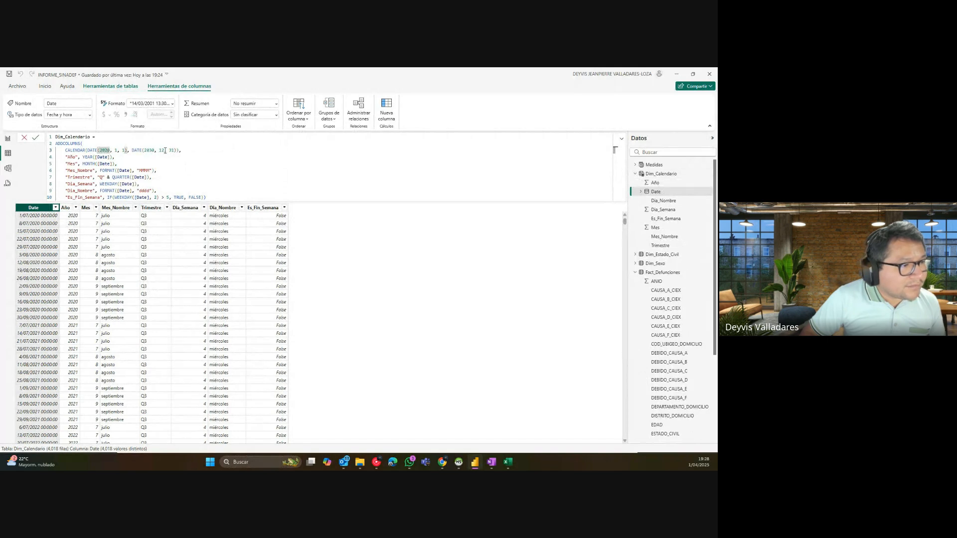
{"action": "left_click", "coordinate": [55, 208]}
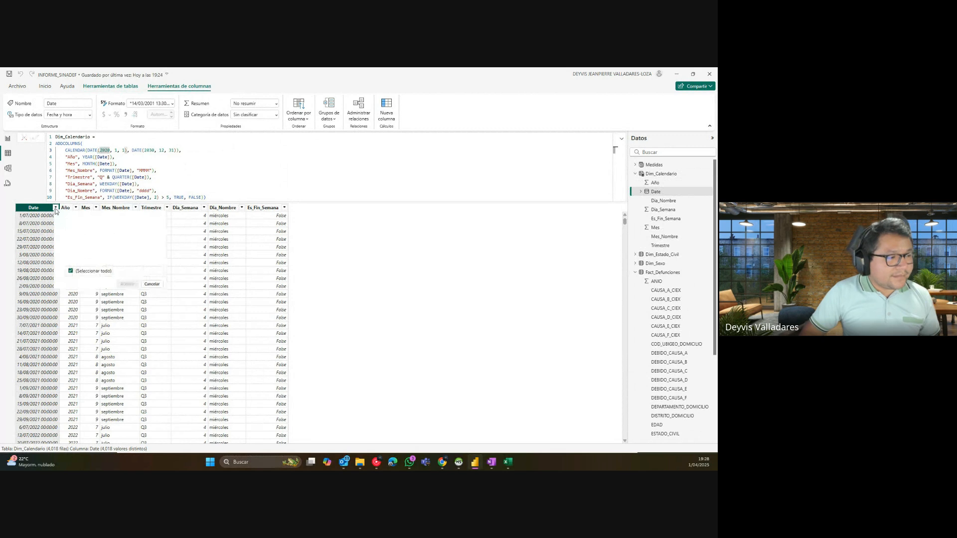
{"action": "left_click", "coordinate": [36, 209]}
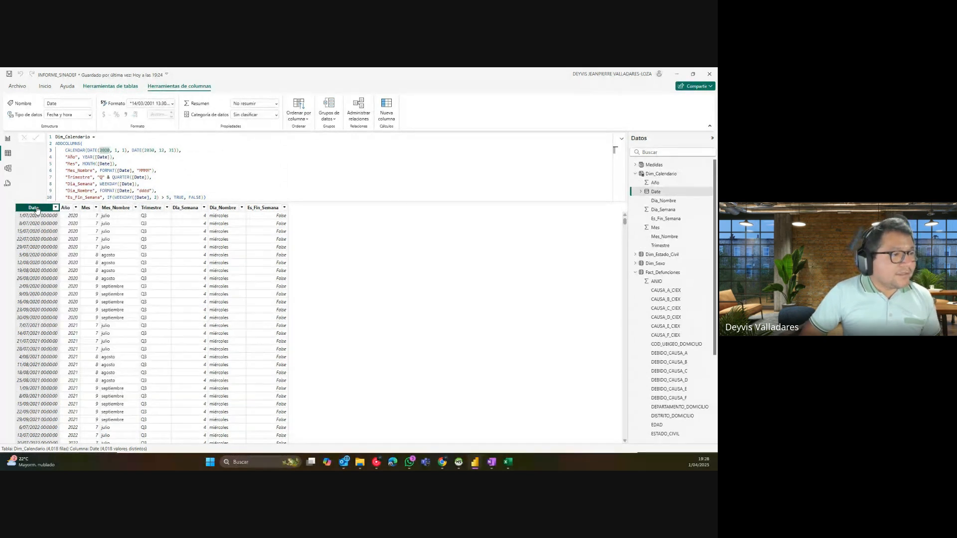
{"action": "left_click", "coordinate": [151, 103]}
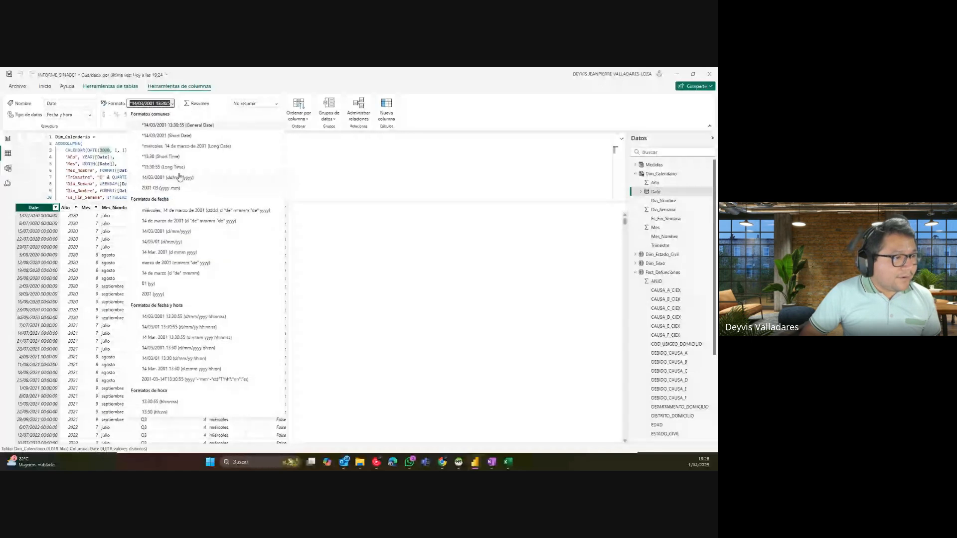
{"action": "key", "text": "Escape"}
{"action": "key", "text": "Down"}
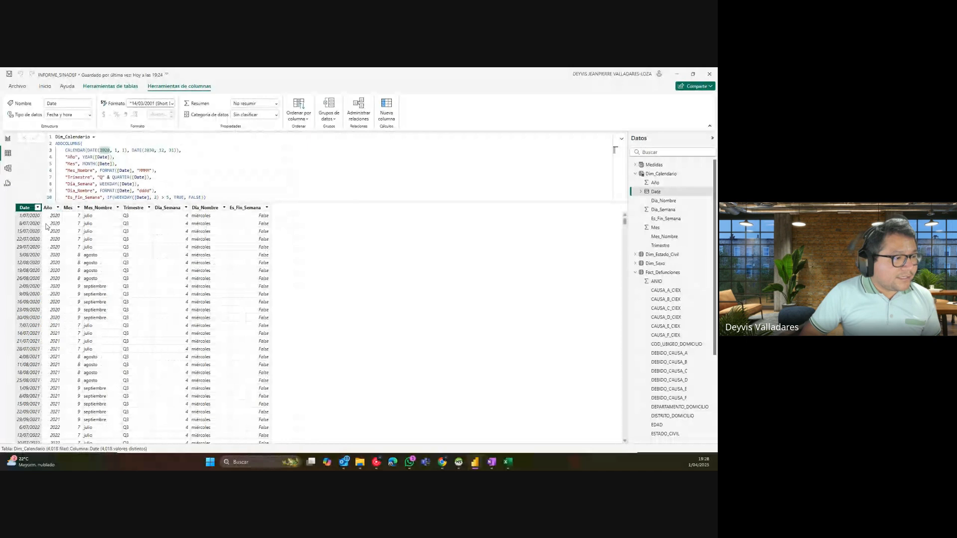
Step: Review the Dim_Calendario formula's 2020–2030 date range and its Año and Mes expressions
{"action": "left_click", "coordinate": [279, 188]}
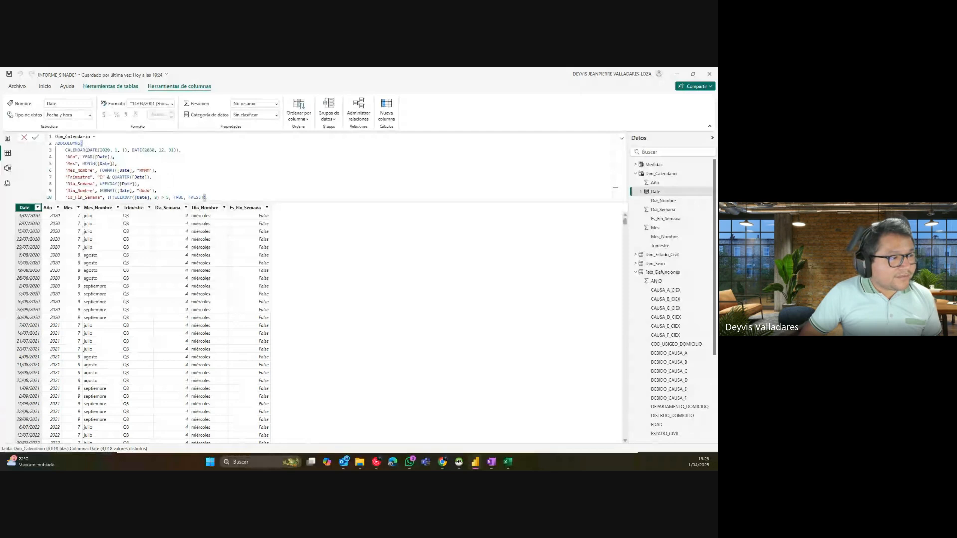
{"action": "left_click", "coordinate": [144, 150]}
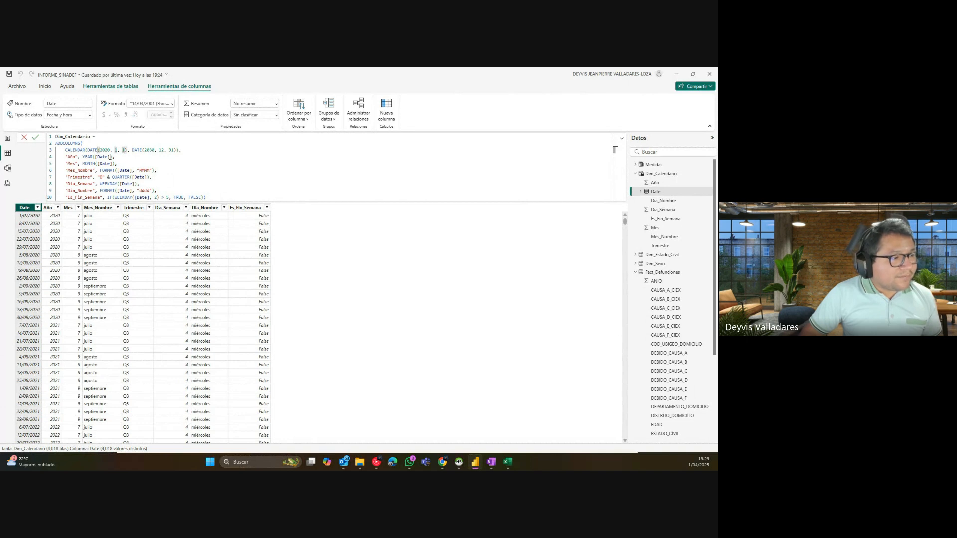
{"action": "left_click", "coordinate": [111, 157]}
{"action": "left_click", "coordinate": [118, 164]}
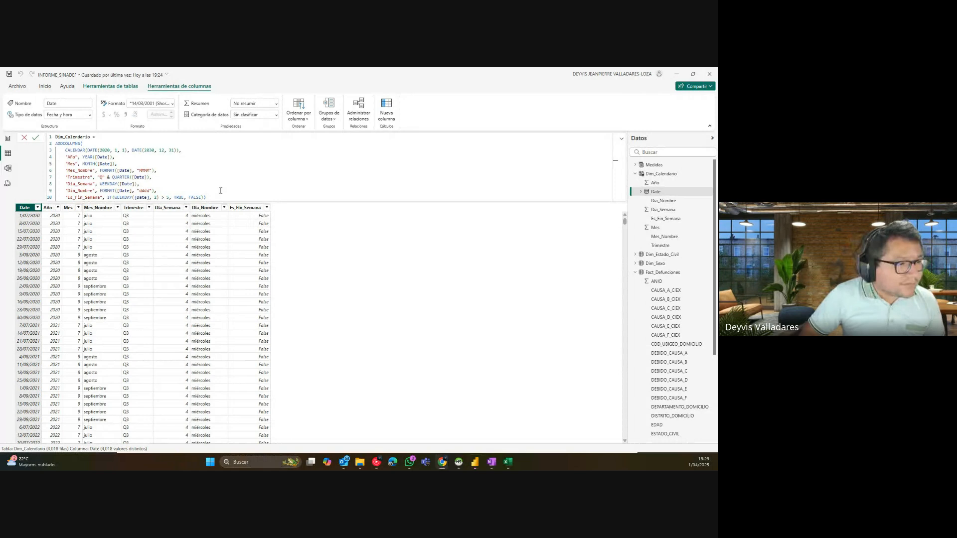
{"action": "left_click_drag", "start_coordinate": [210, 197], "coordinate": [50, 136]}
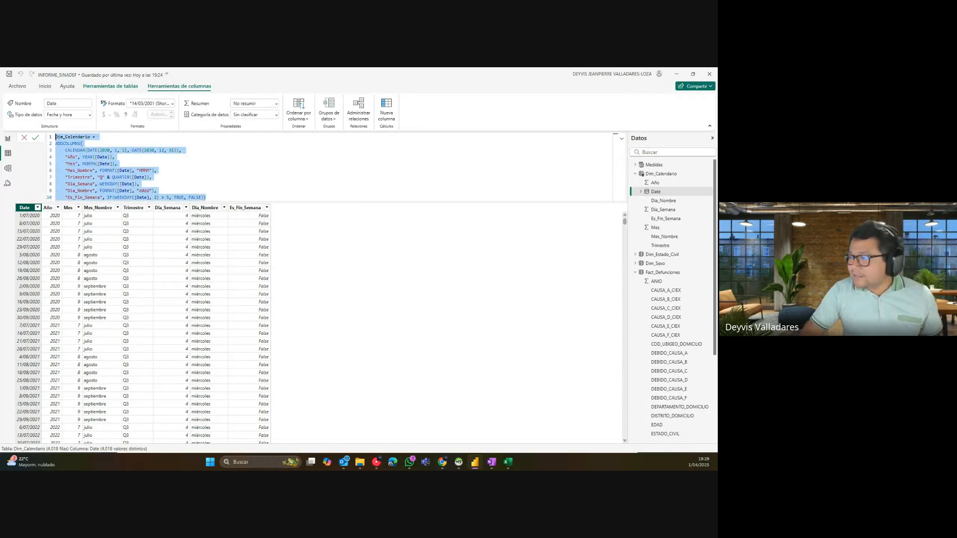
{"action": "key", "text": "alt+Tab"}
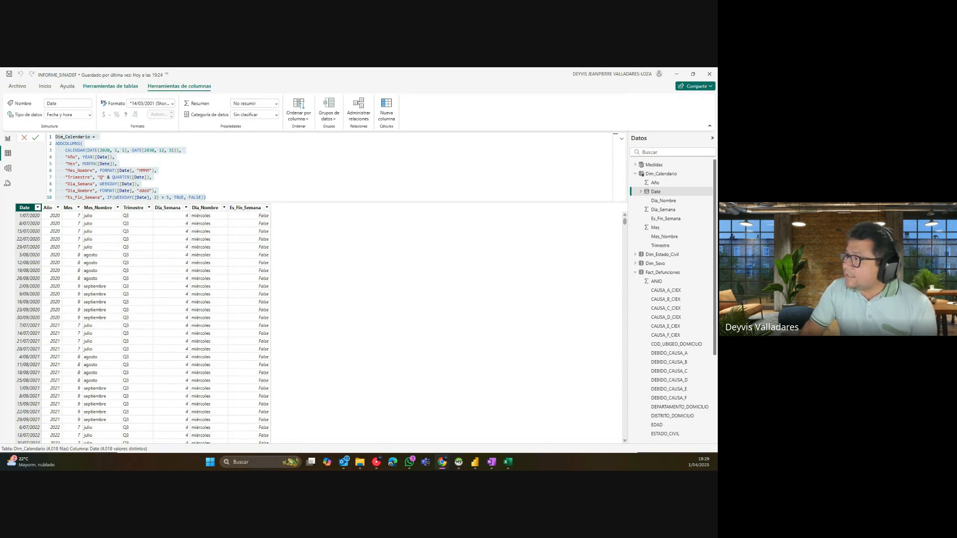
{"action": "left_click", "coordinate": [208, 195]}
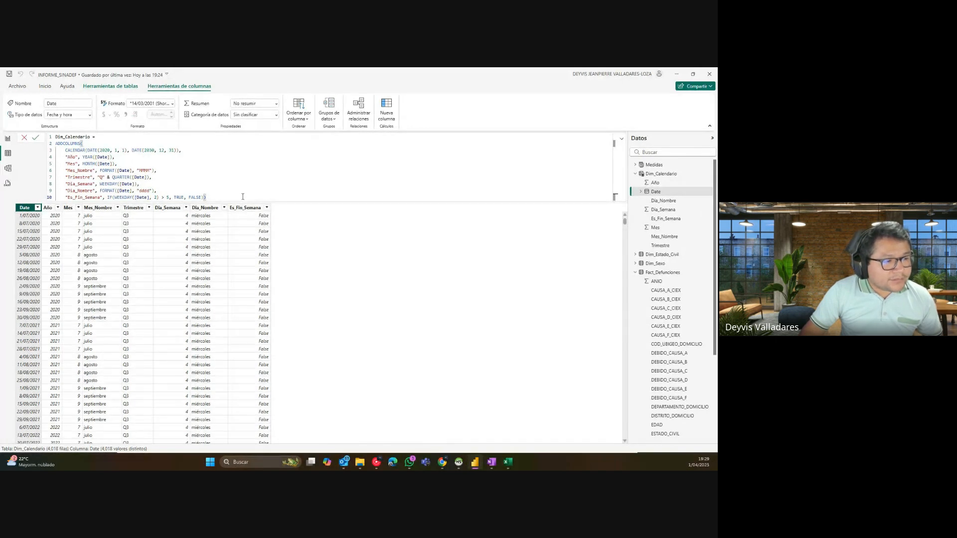
{"action": "left_click", "coordinate": [8, 138]}
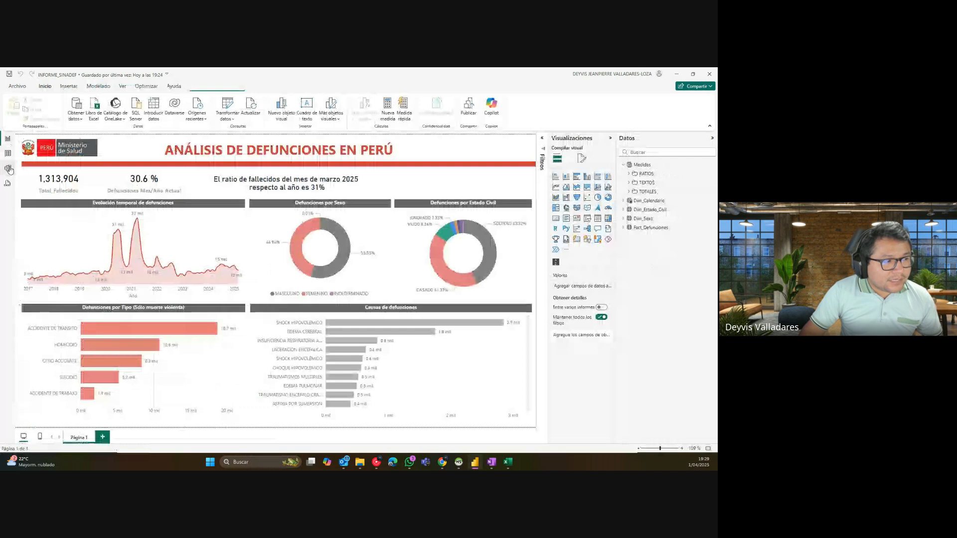
{"action": "left_click", "coordinate": [8, 169]}
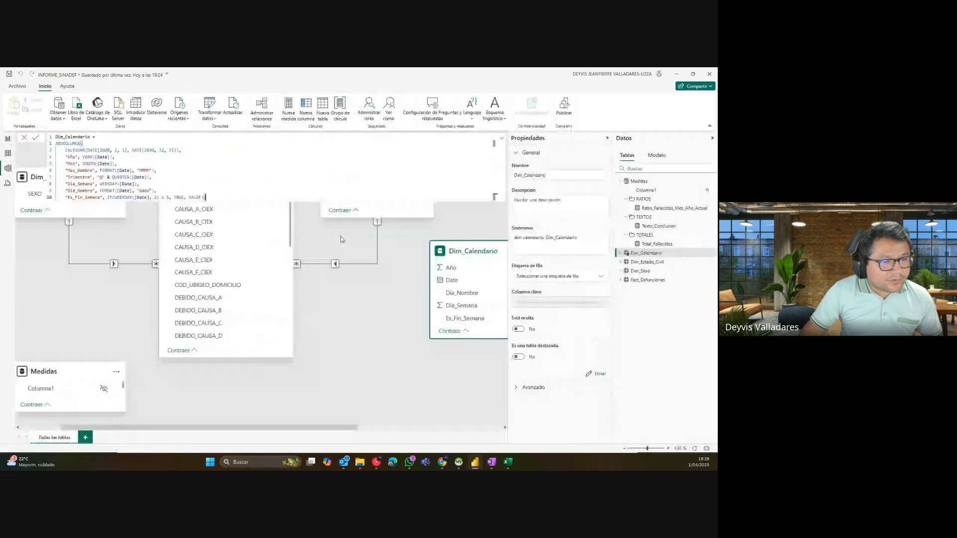
{"action": "left_click", "coordinate": [426, 305]}
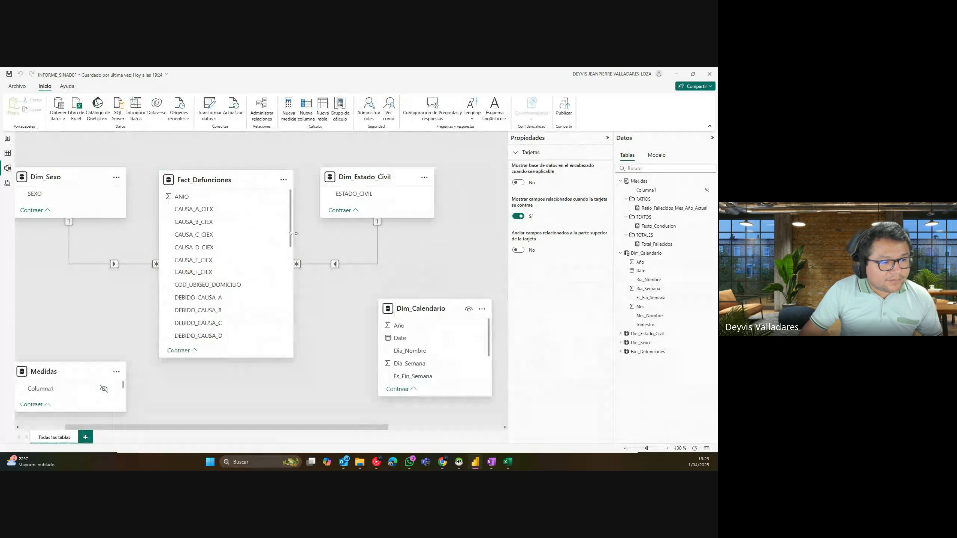
{"action": "scroll", "coordinate": [289, 235], "scroll_direction": "down", "scroll_amount": 4}
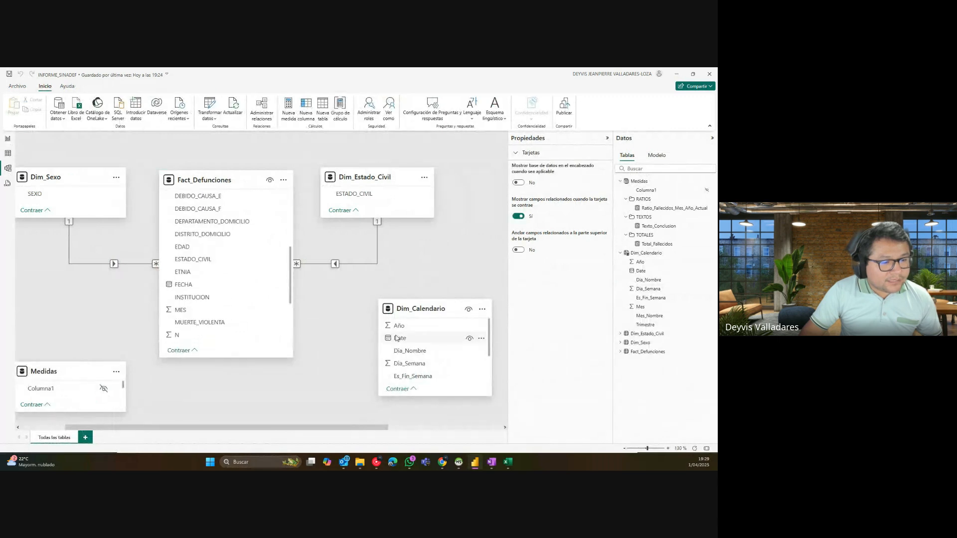
{"action": "mouse_move", "coordinate": [397, 338]}
{"action": "left_mouse_down"}
{"action": "mouse_move", "coordinate": [215, 294]}
{"action": "mouse_move", "coordinate": [402, 334]}
{"action": "left_mouse_up"}
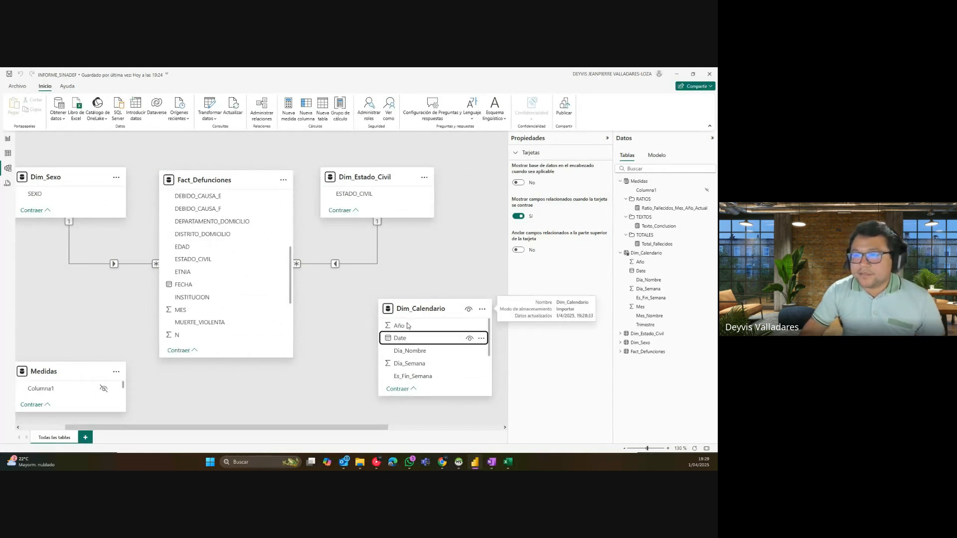
{"action": "left_click", "coordinate": [7, 139]}
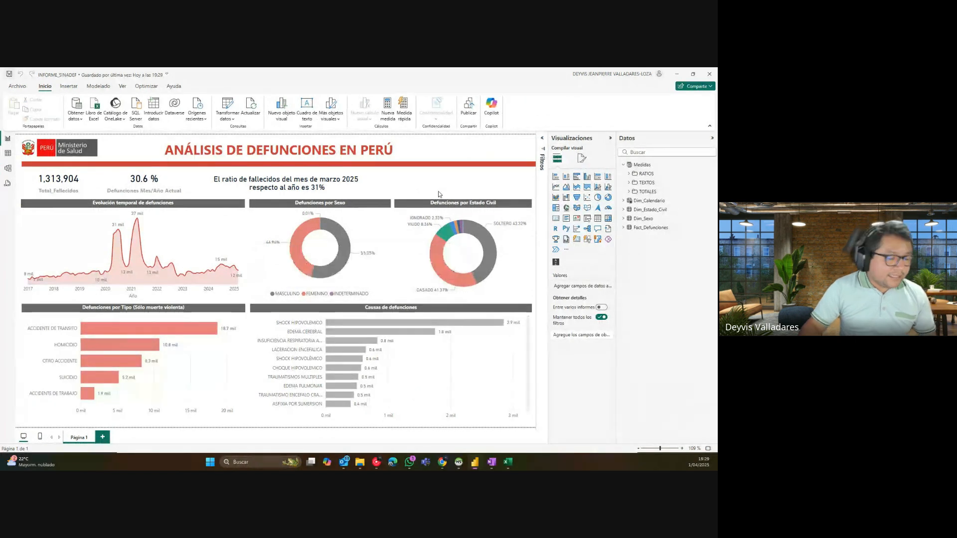
Step: Save the death-analysis report with Ctrl+S
{"action": "key", "text": "ctrl+s"}
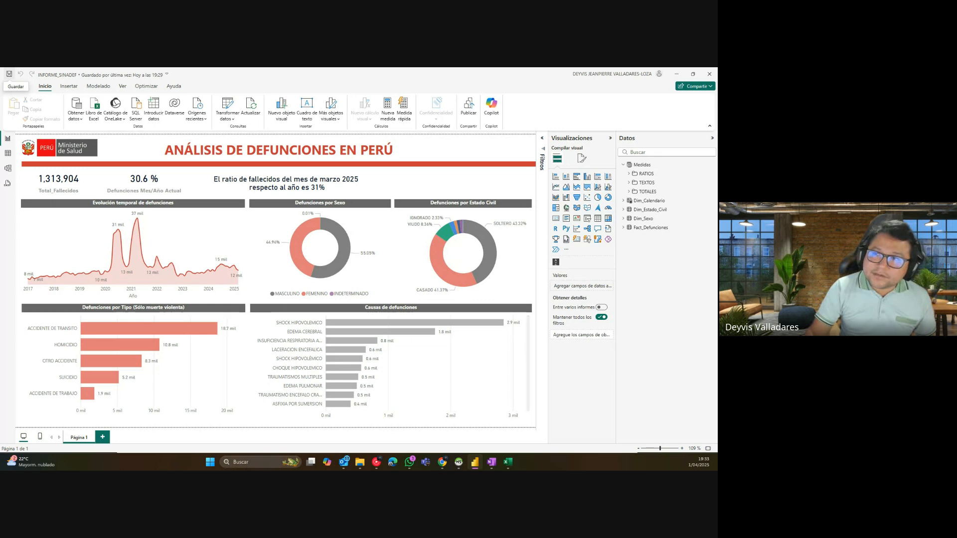
{"action": "key", "text": "alt+Tab"}
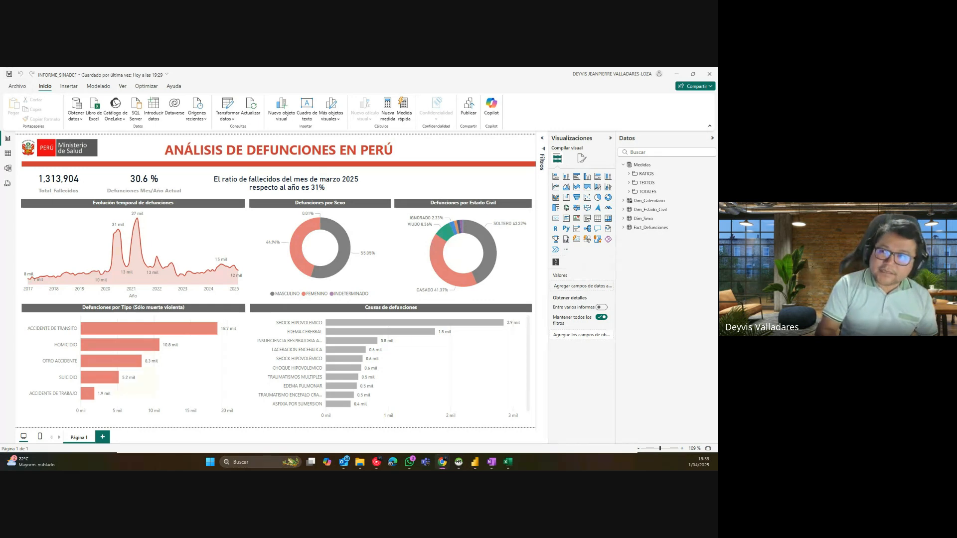